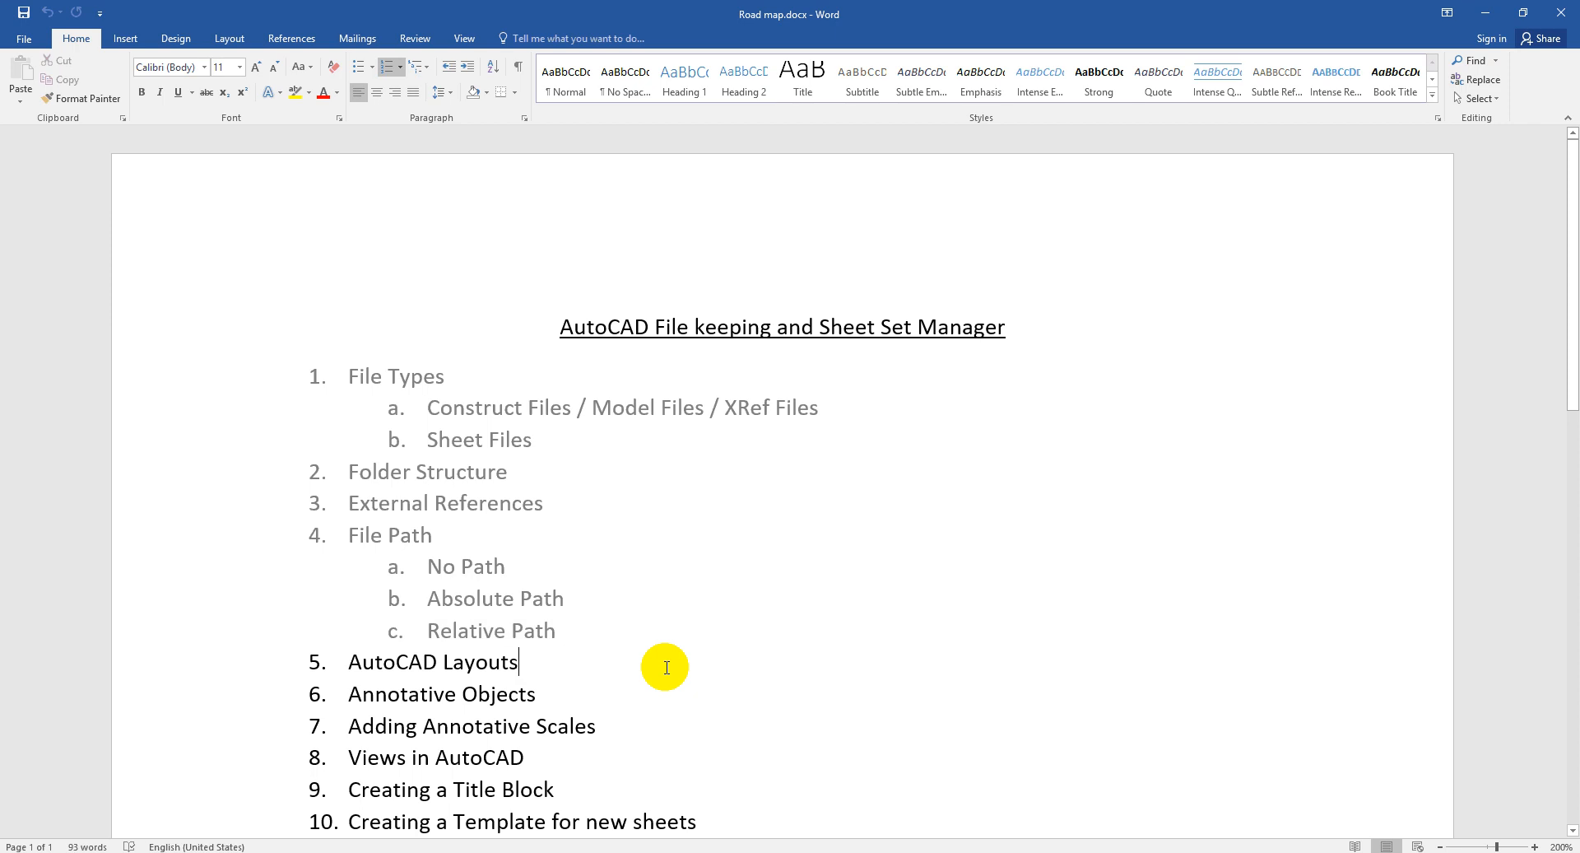
Highlight the AutoCAD Layouts topic in the road map outline and switch from Word to AutoCAD
drag(344, 426, 546, 423)
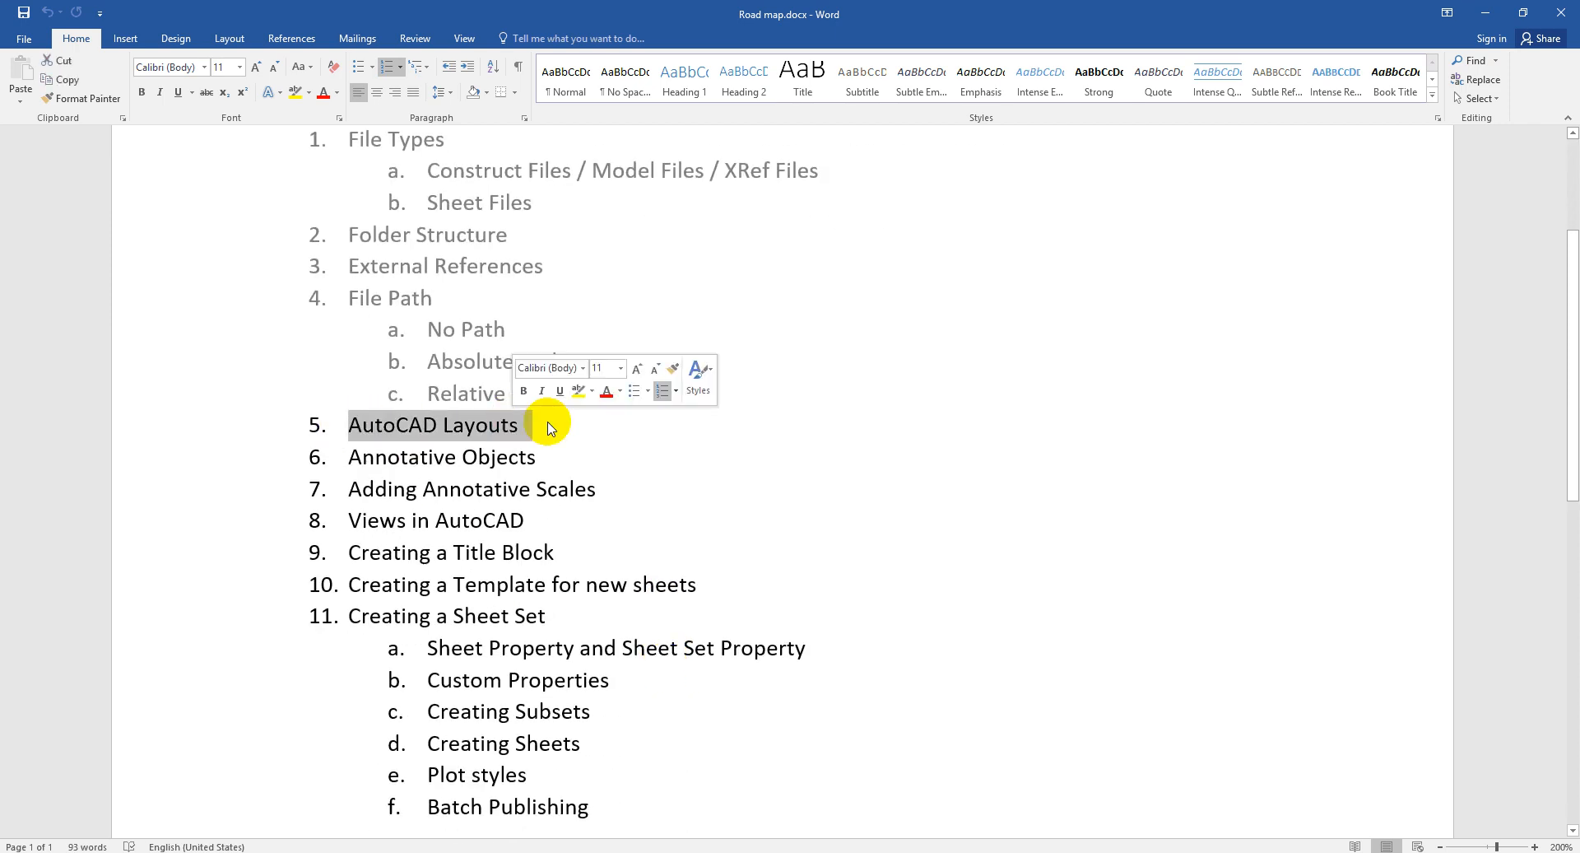
click(756, 428)
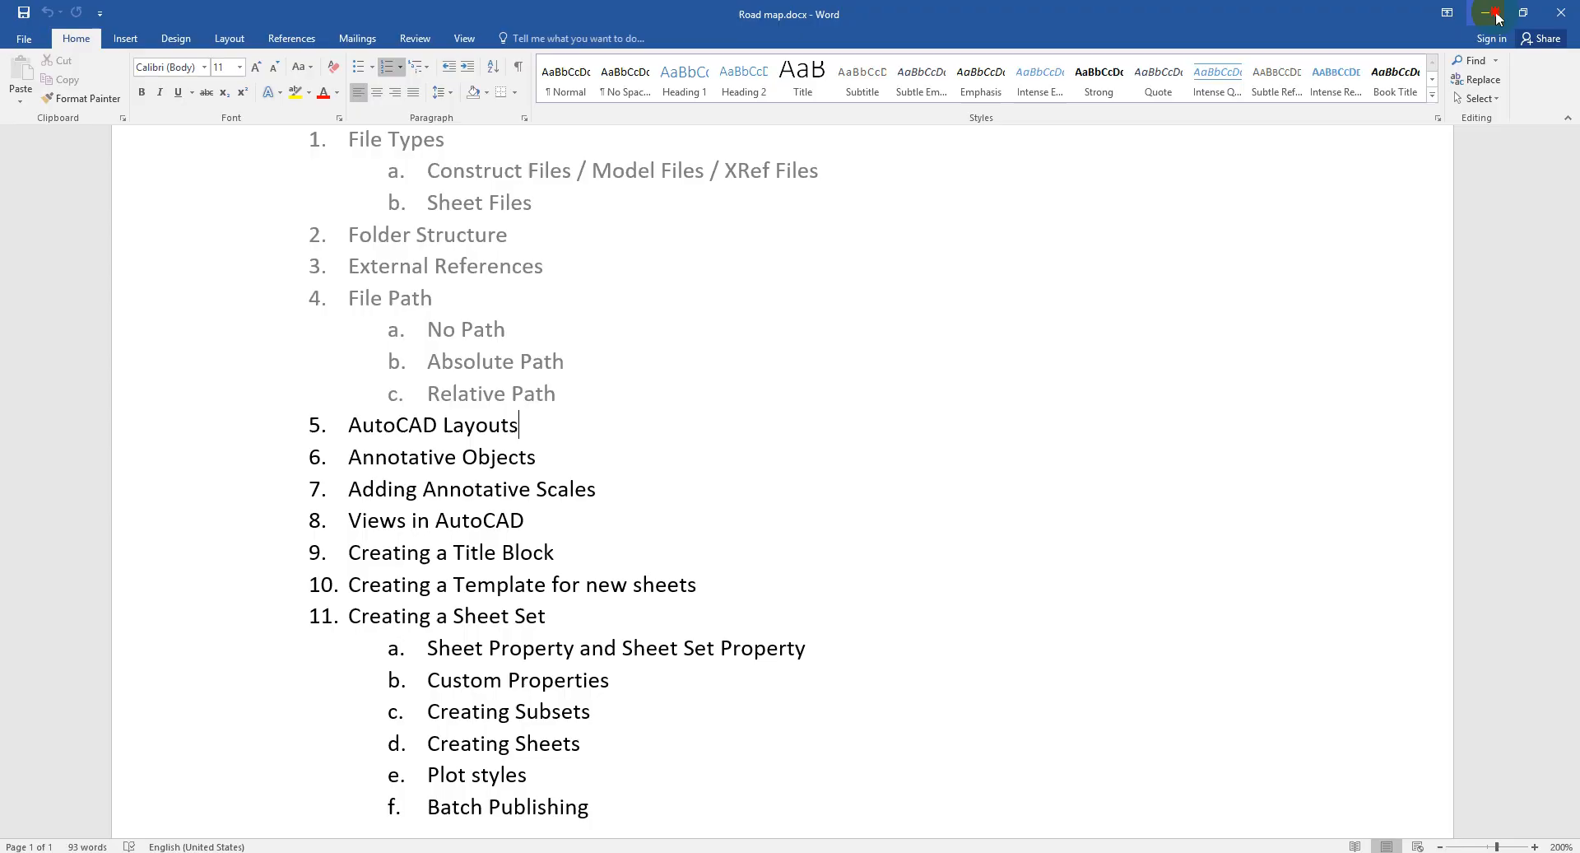
click(1495, 13)
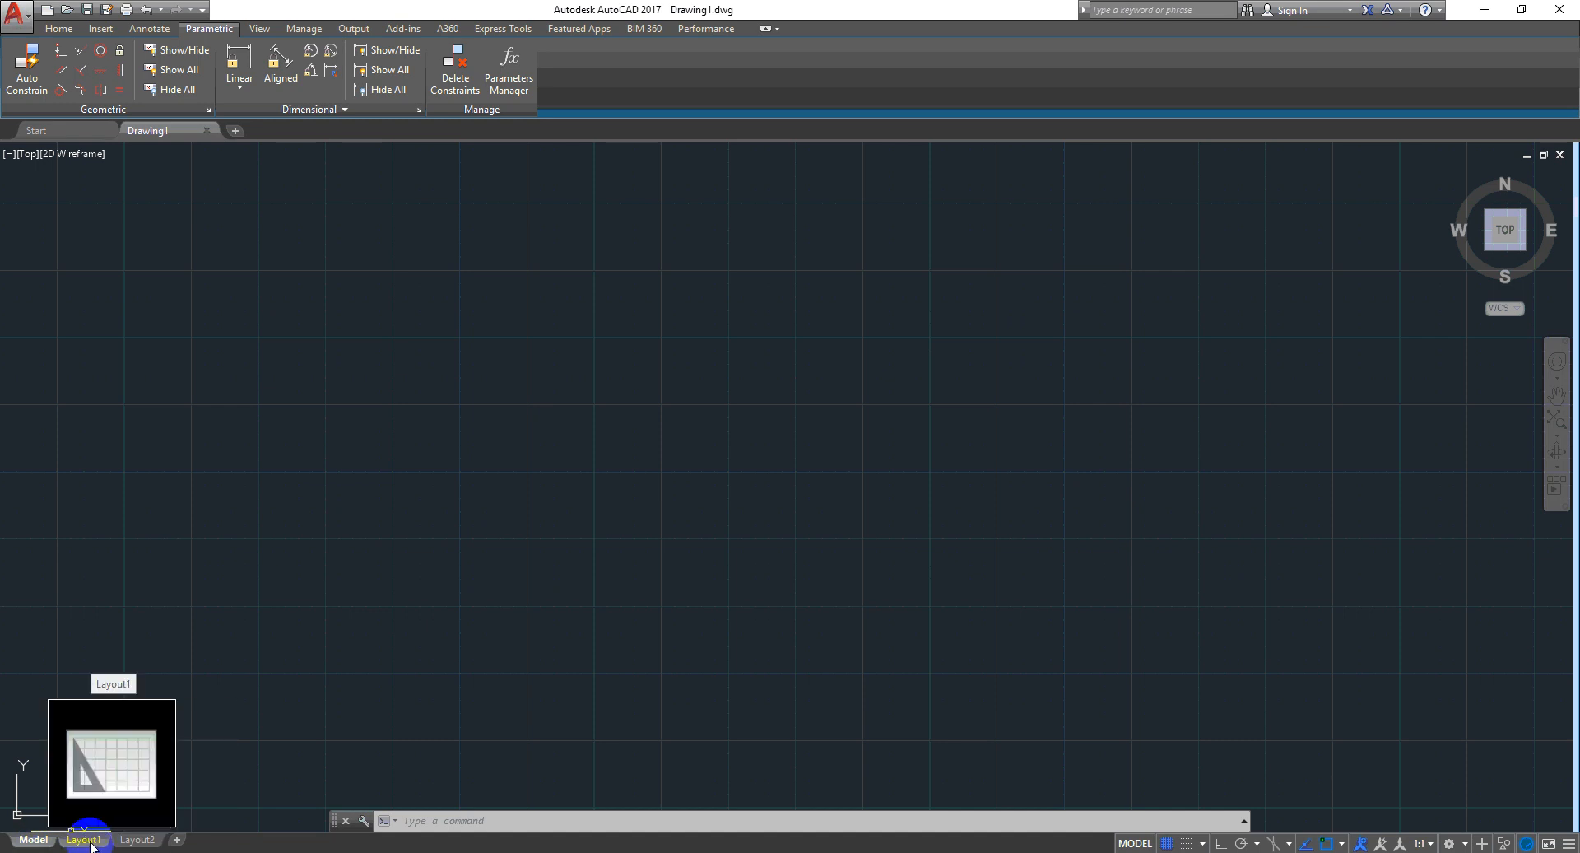
Open Layout1 of the drawing and select the default viewport on its sheet
mouse_move(140, 845)
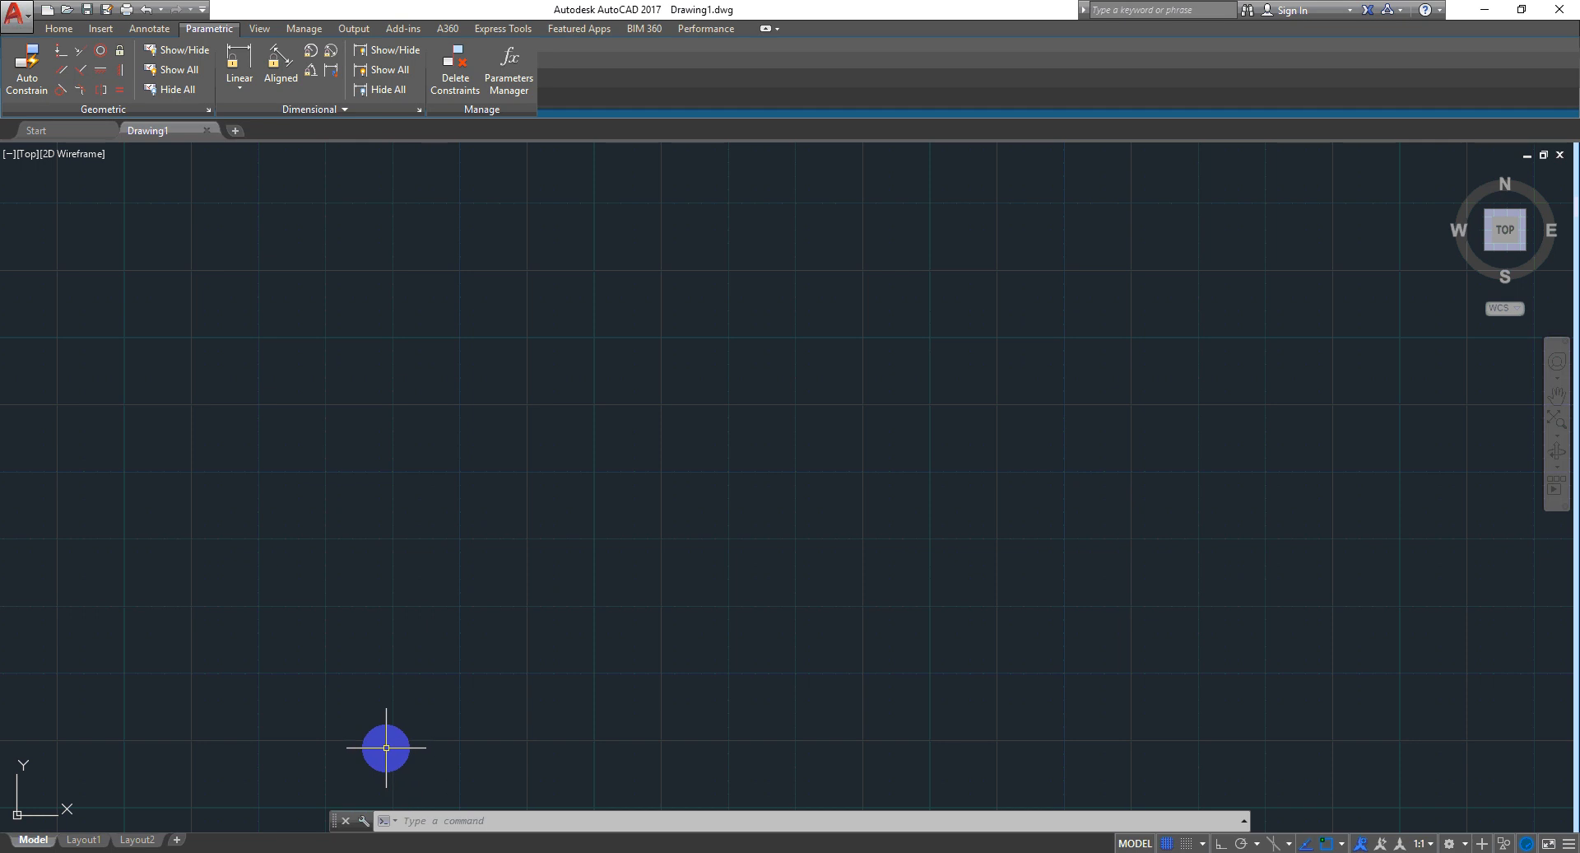
click(92, 839)
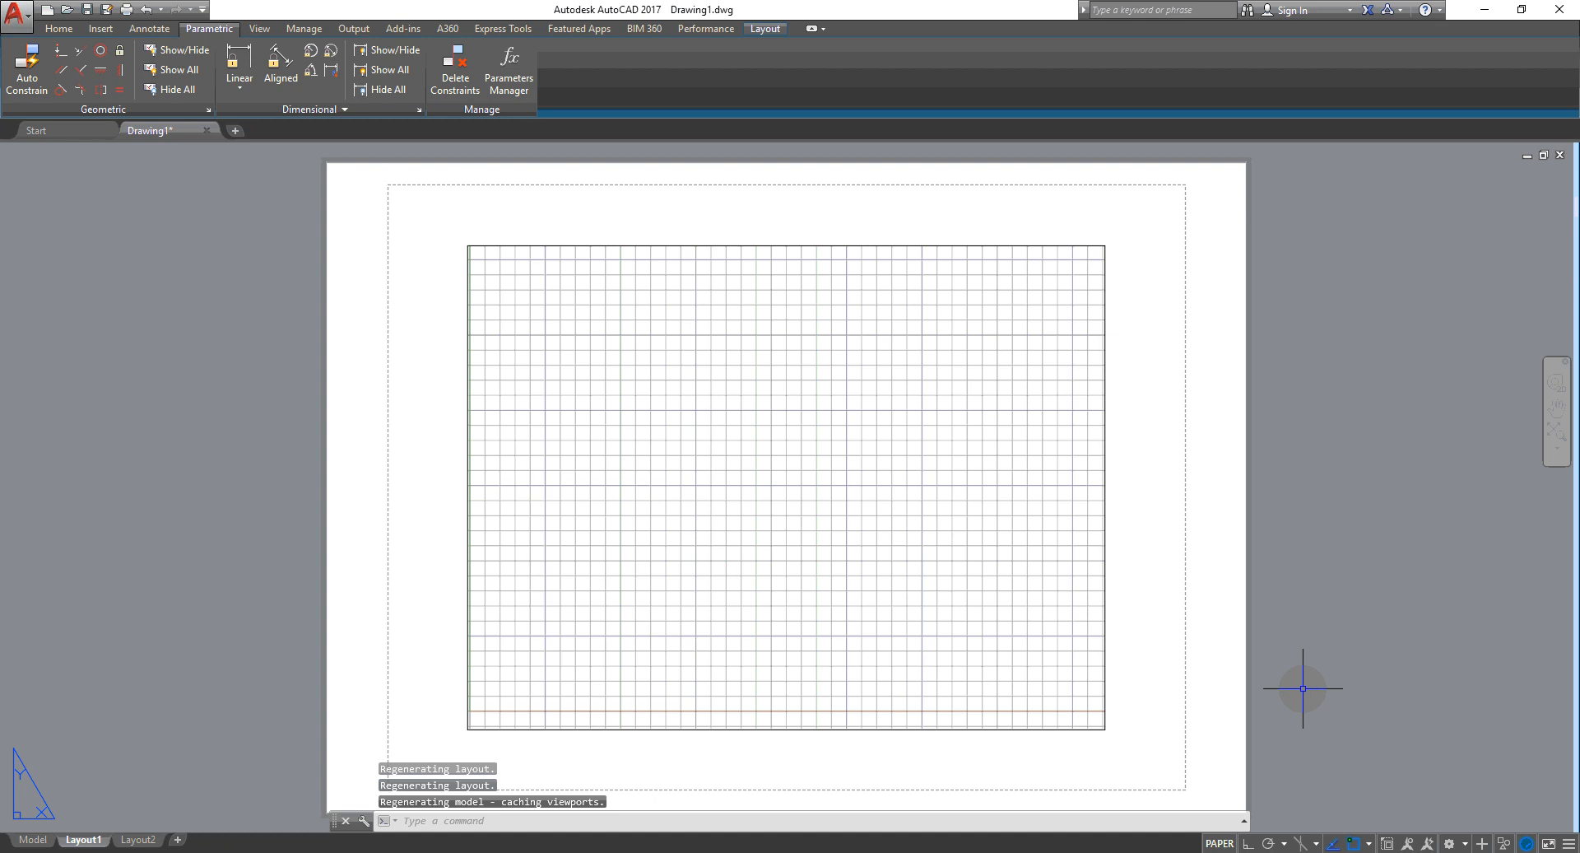
scroll(1266, 610, down, 2)
middle_drag(1190, 619, 1021, 567)
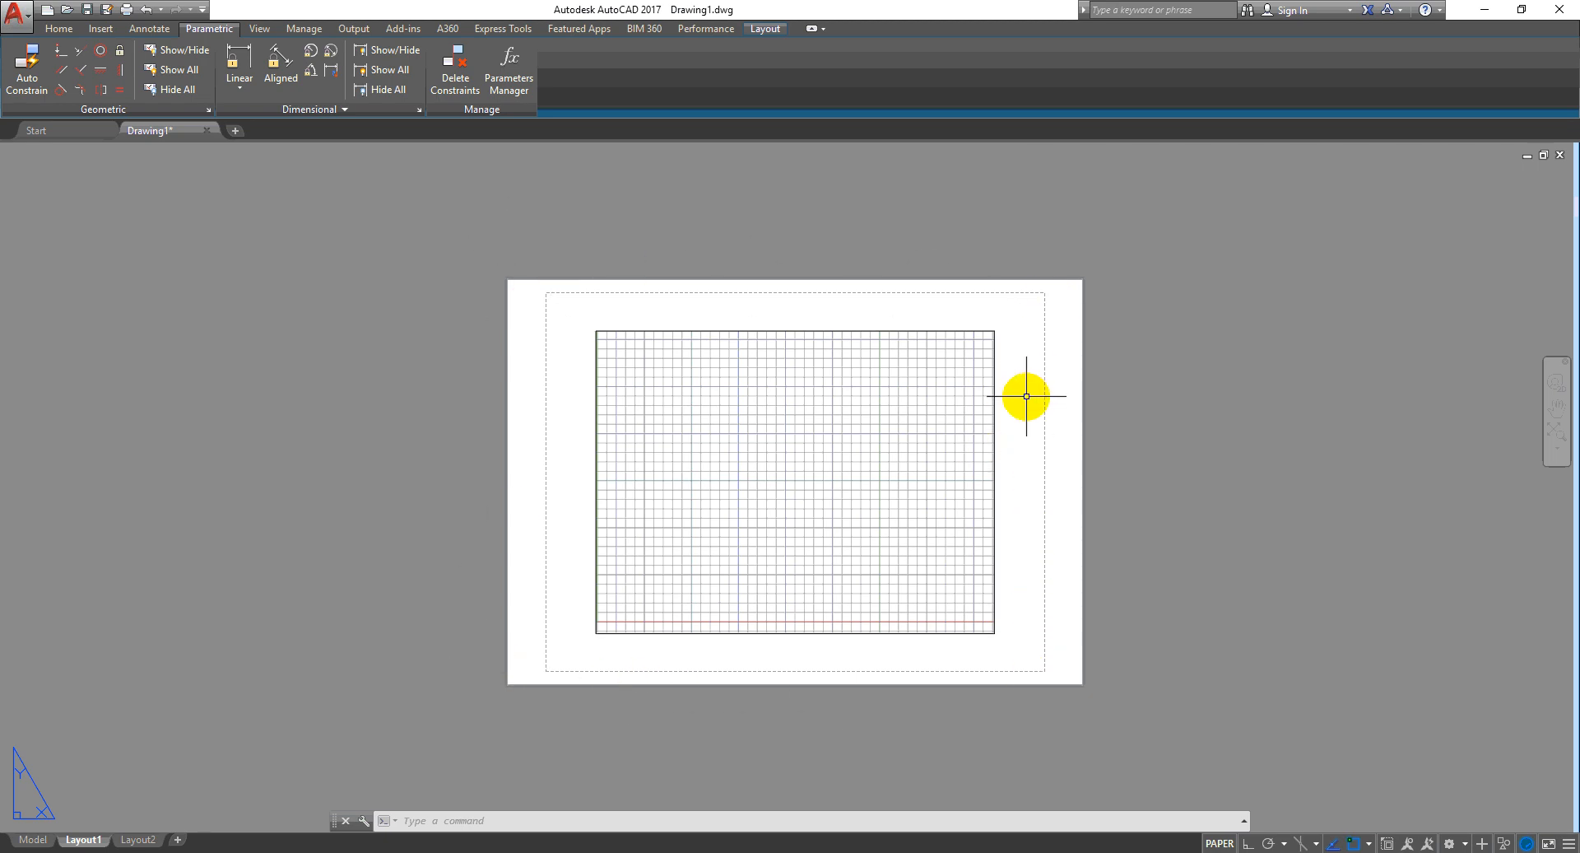
click(976, 444)
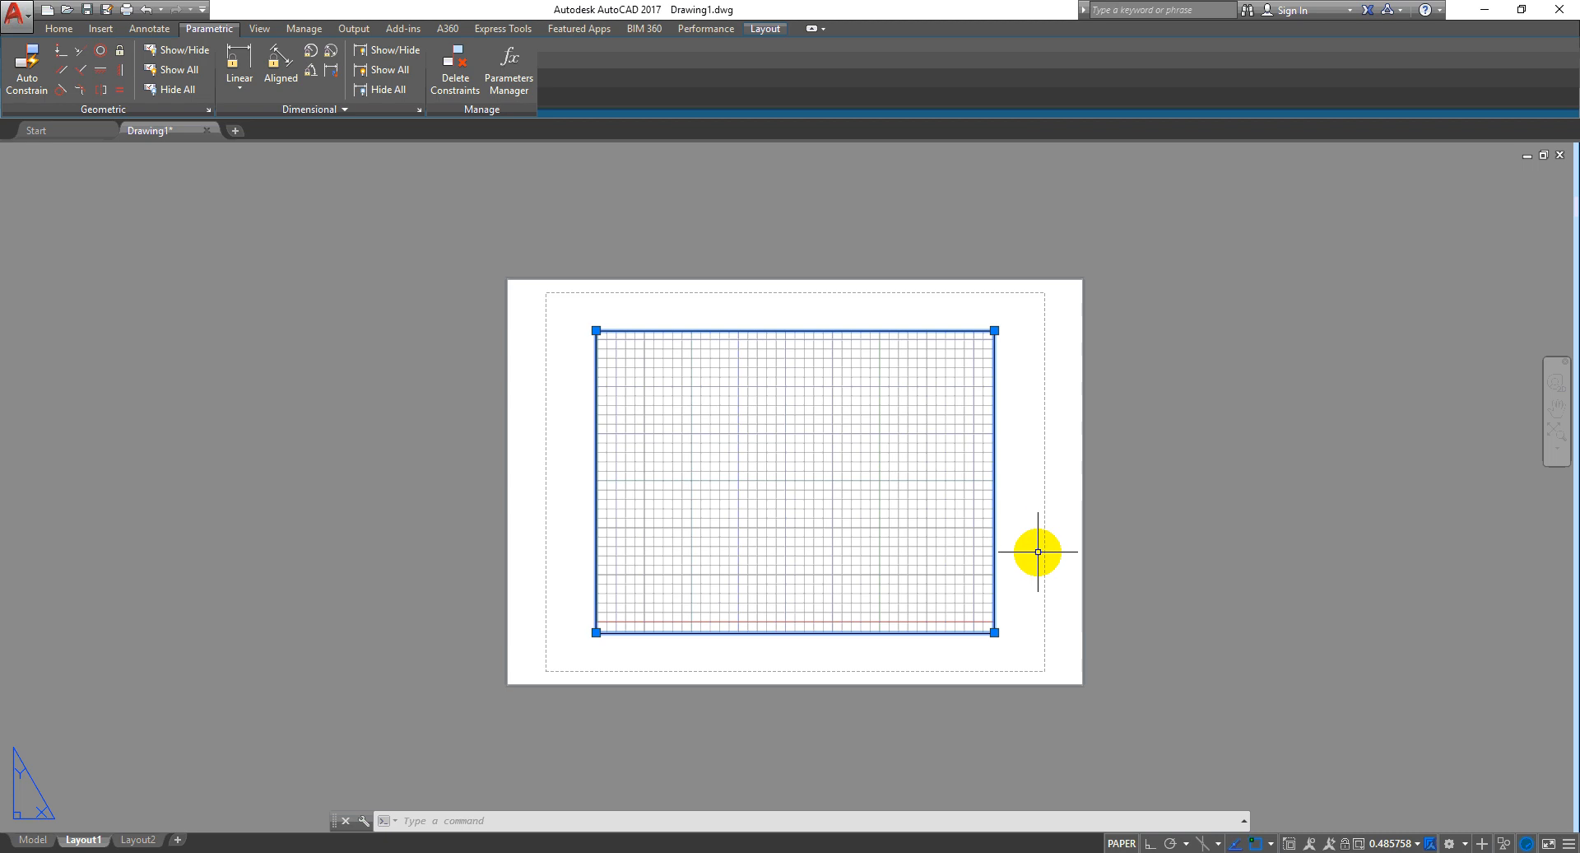
Draw a circle near the middle of the model space view
click(44, 844)
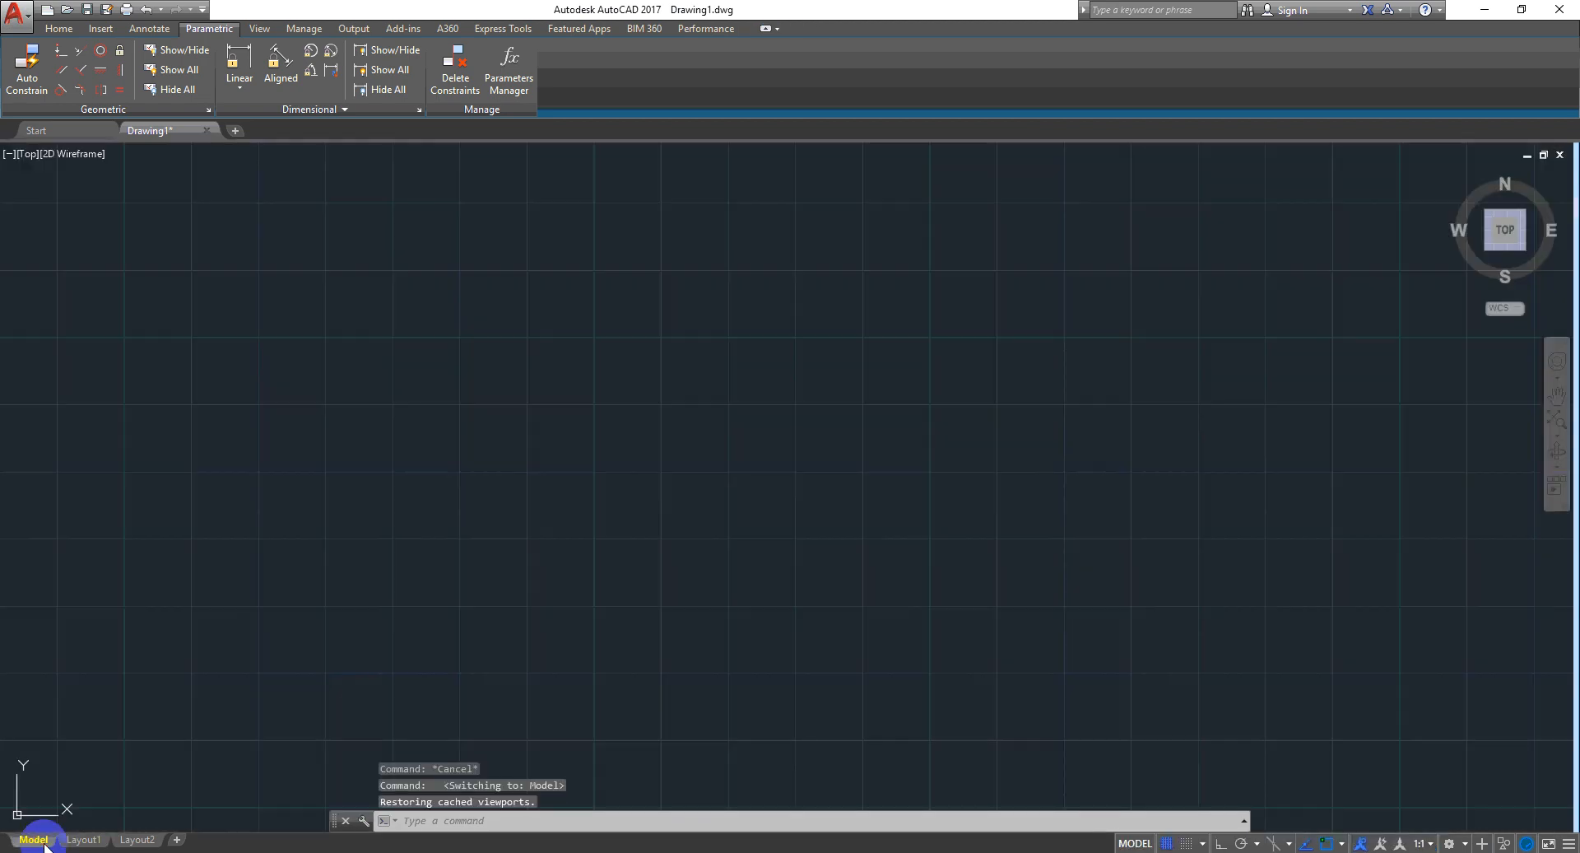
click(761, 421)
click(557, 501)
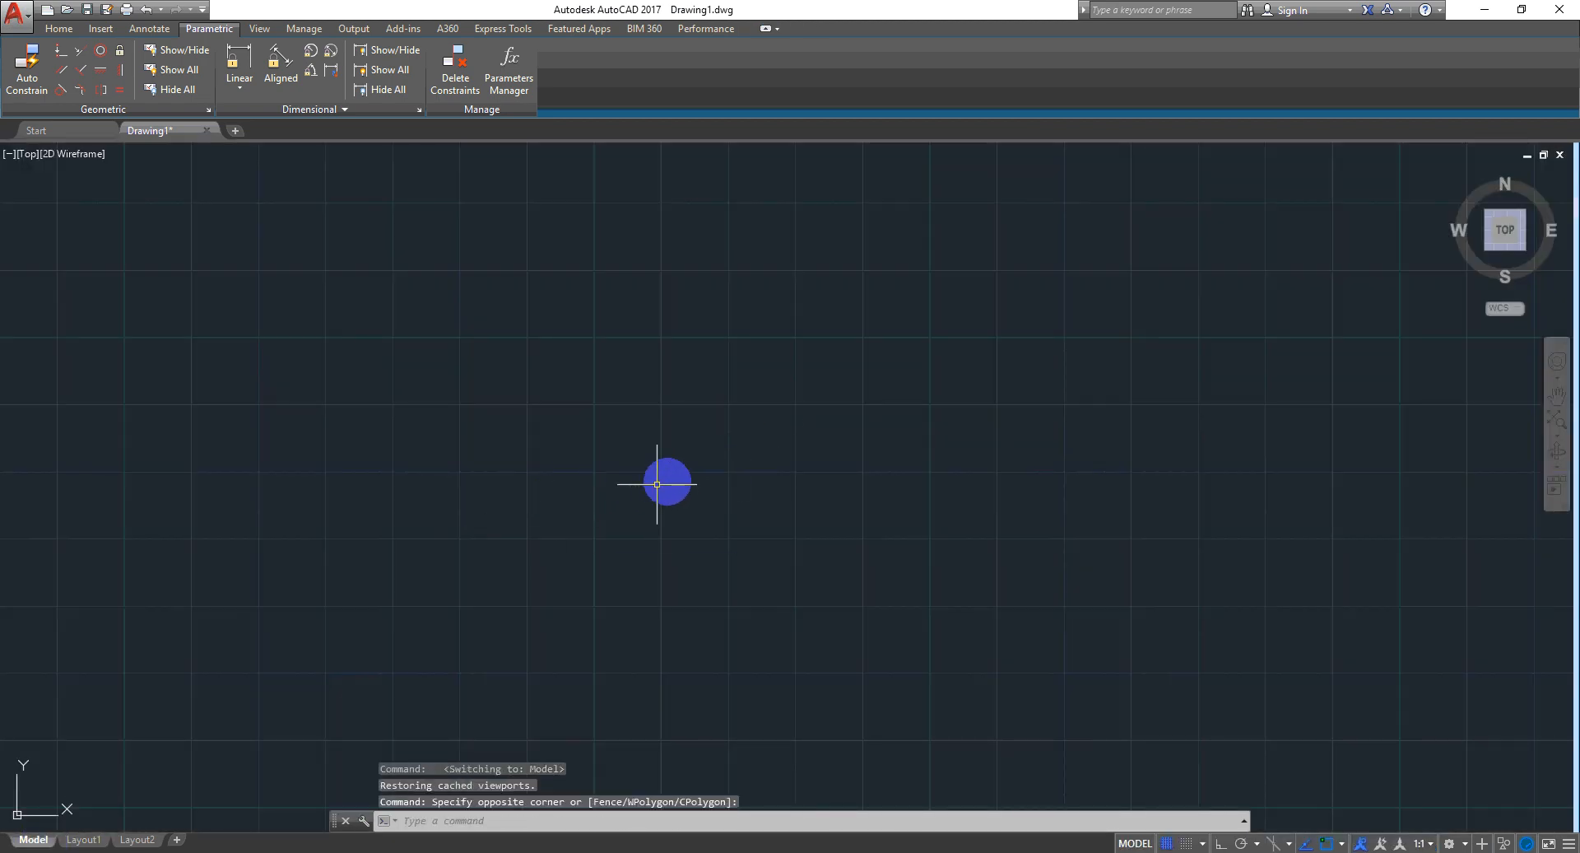
key(Return)
click(681, 472)
click(750, 525)
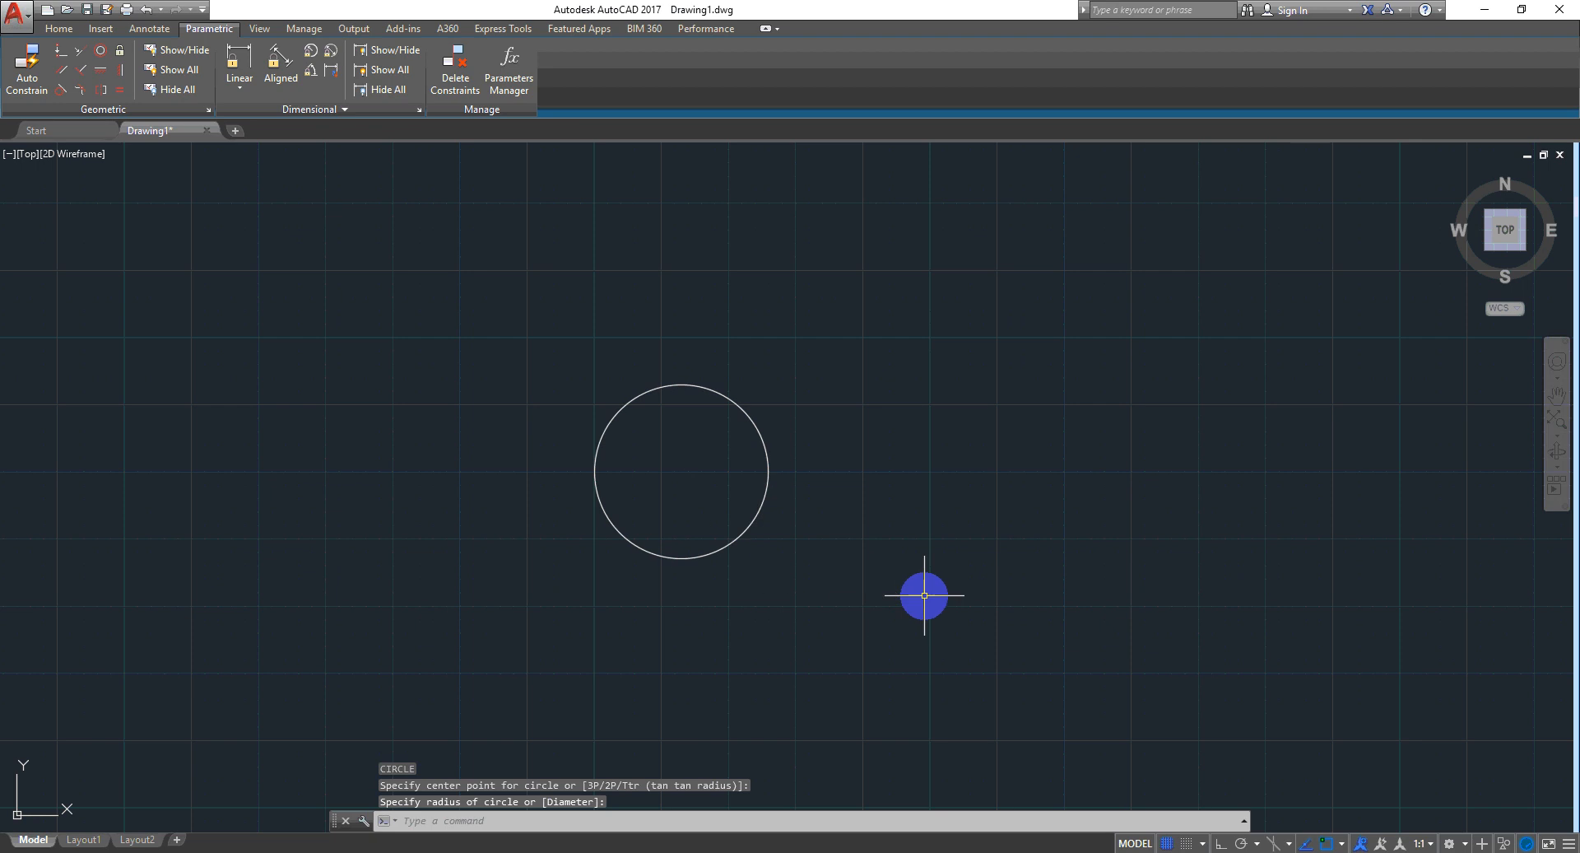
Activate the viewport on Layout1, zoom it to the extents, and show the circle smaller in the viewport's upper-left area
click(83, 839)
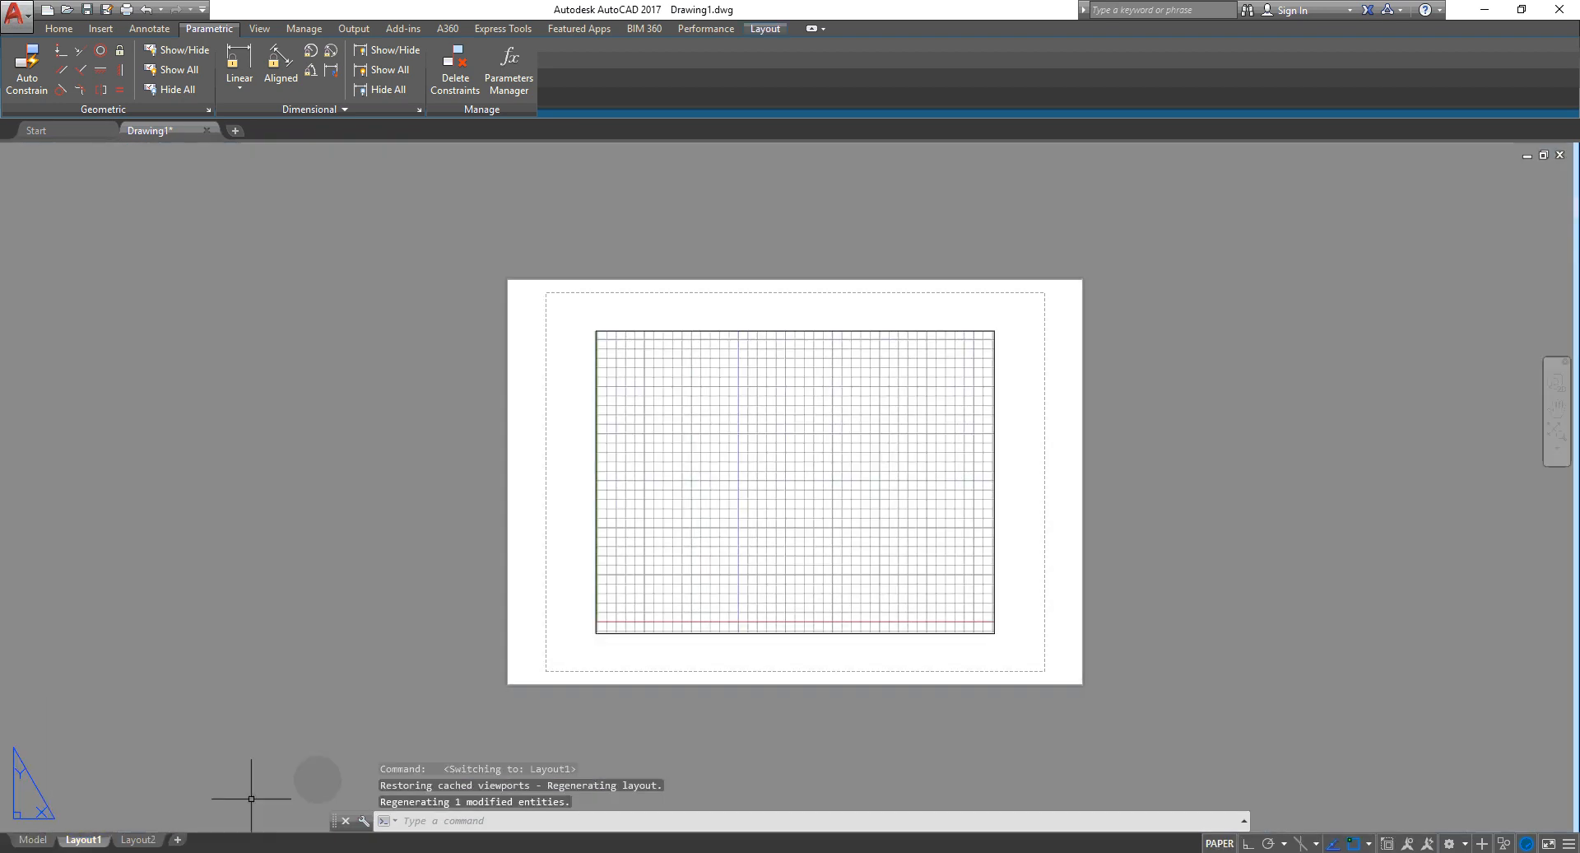
double_click(820, 507)
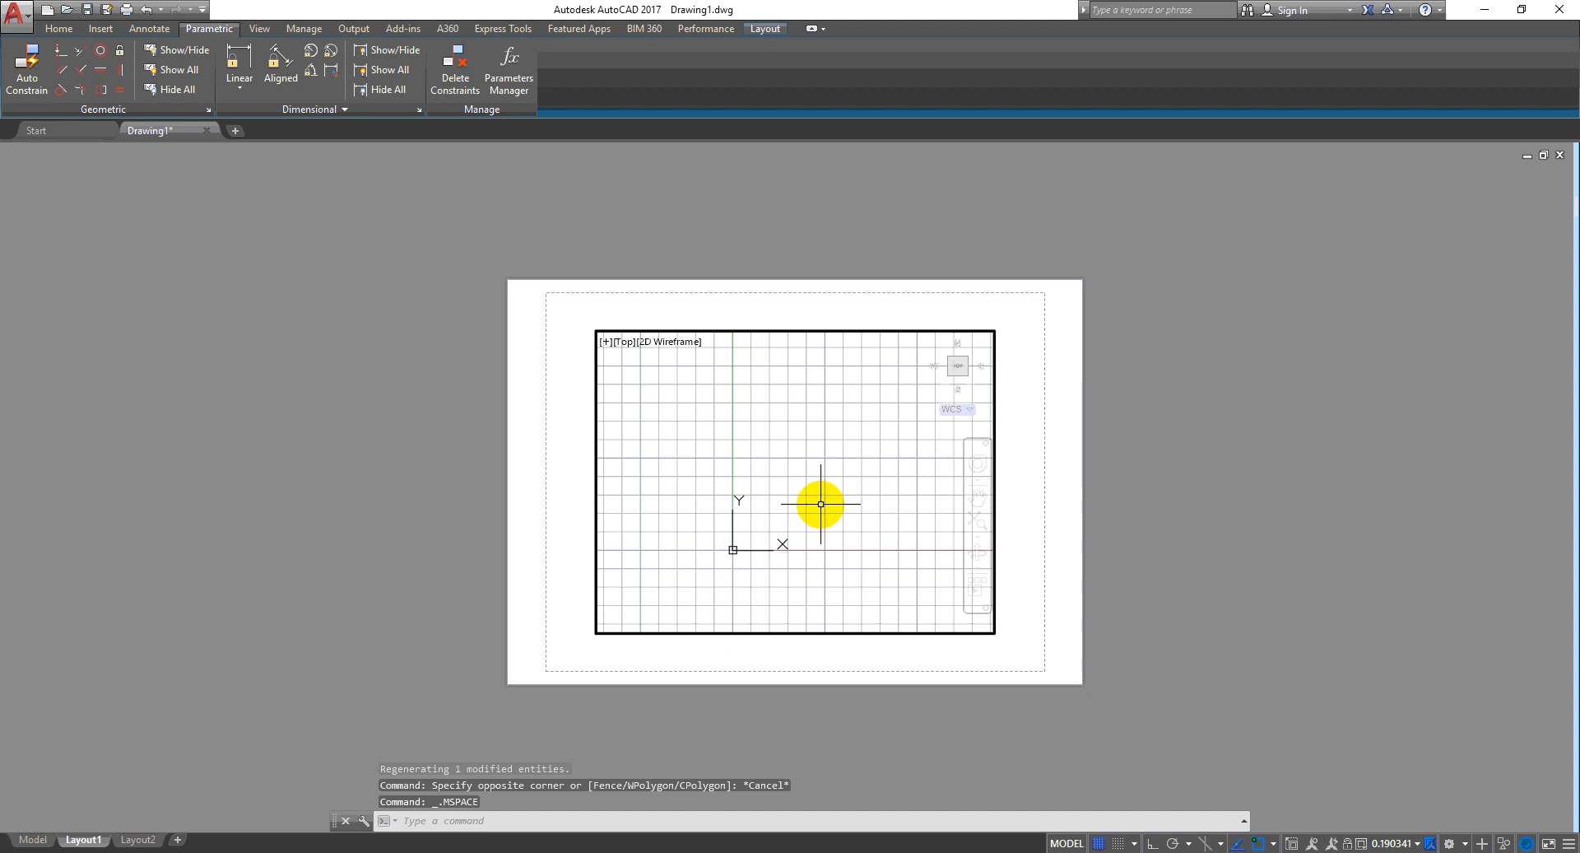
text(z)
key(Return)
text(e)
key(Return)
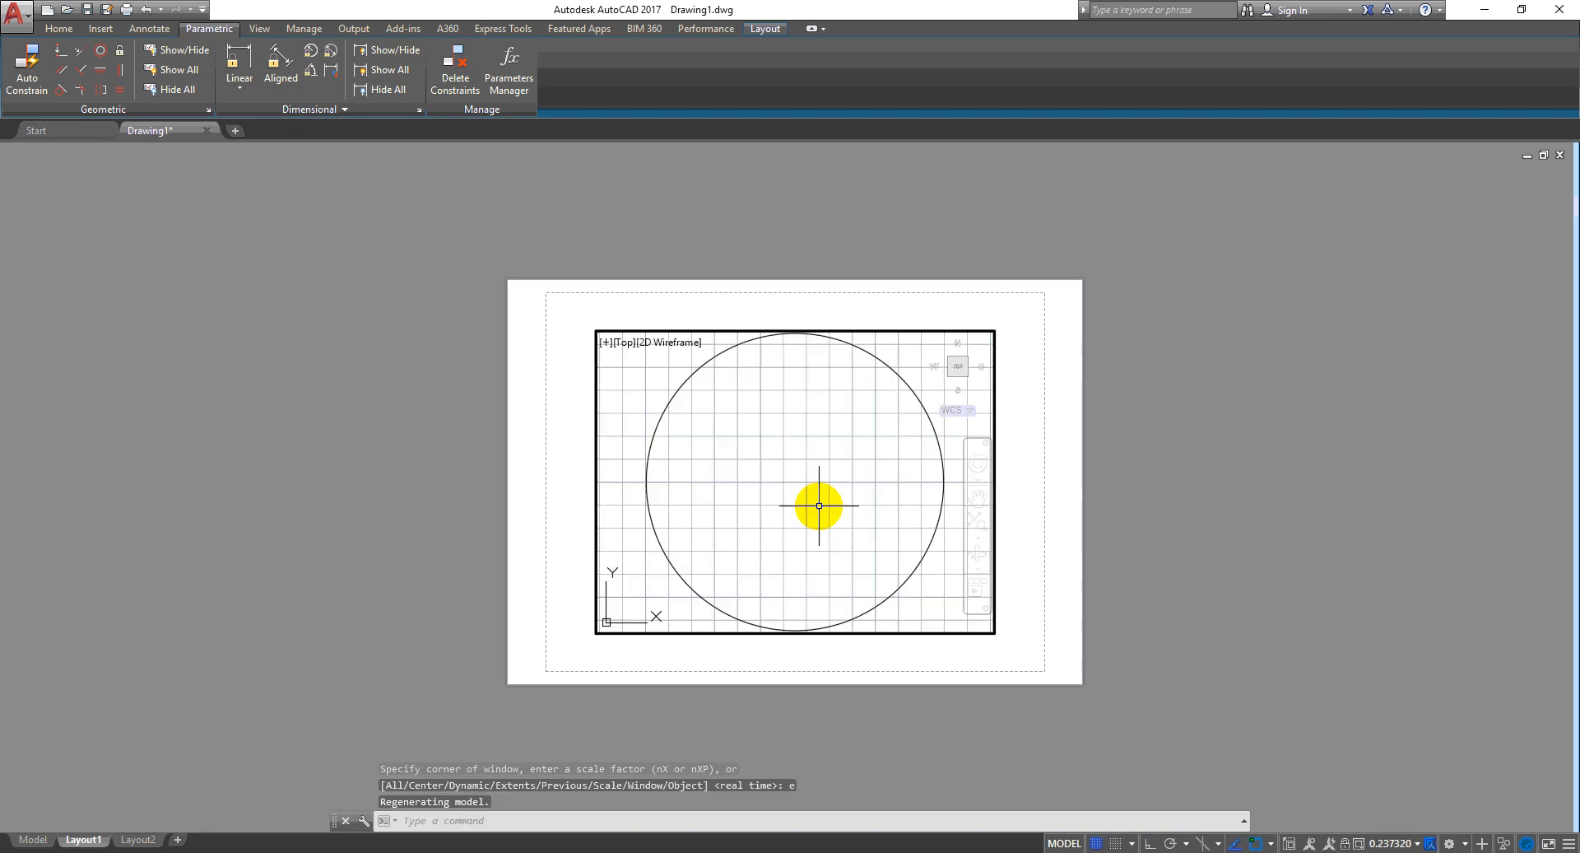
scroll(818, 476, down, 4)
middle_drag(857, 518, 731, 476)
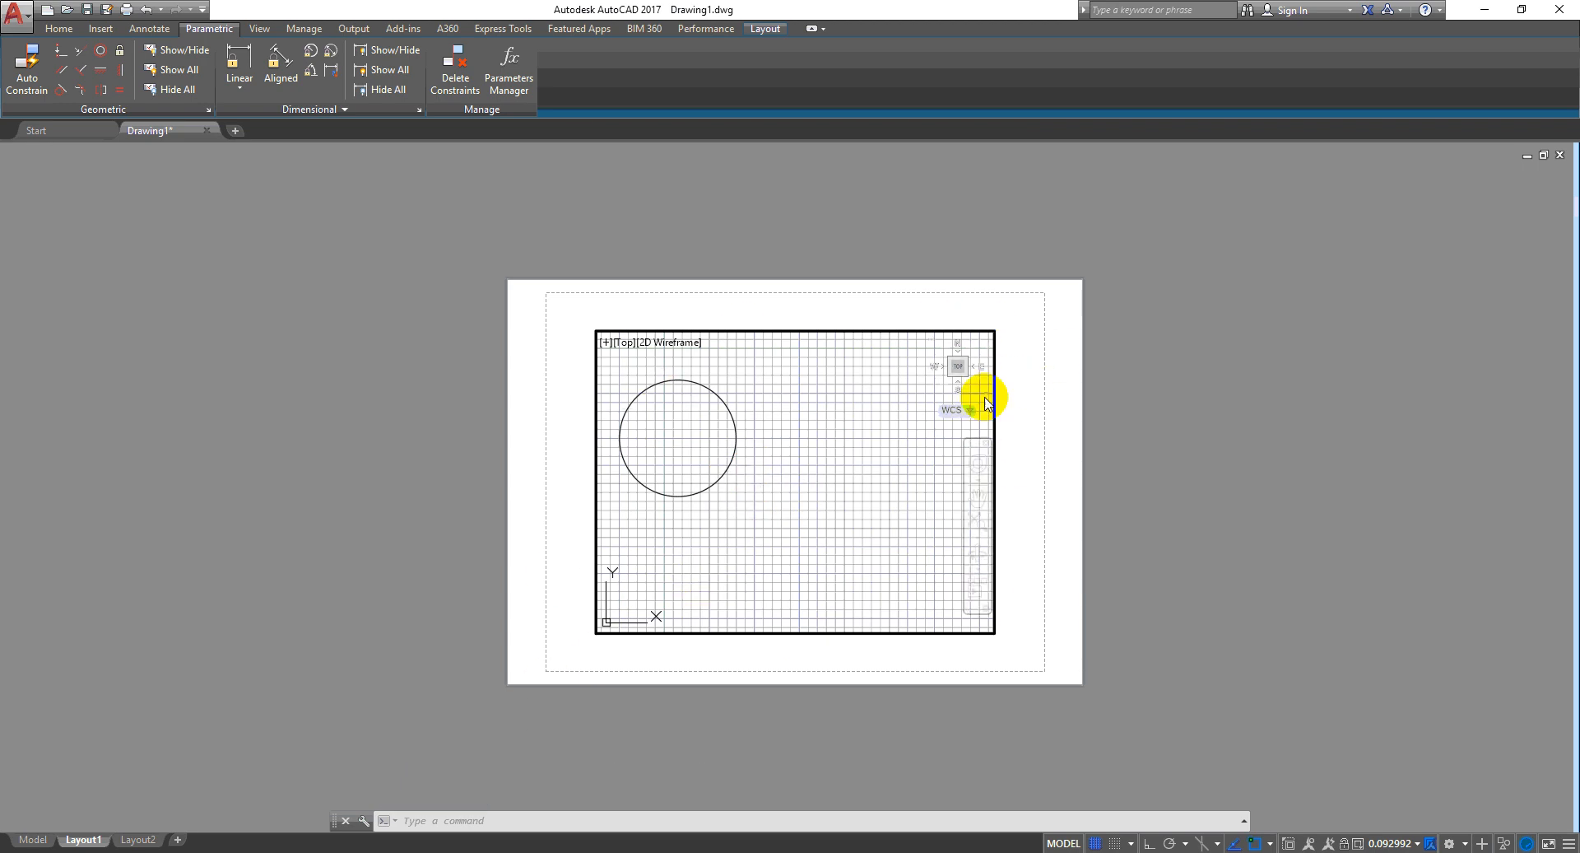
Add a larger concentric copy of the circle in model space by stretching its quadrant grip with Copy
click(36, 840)
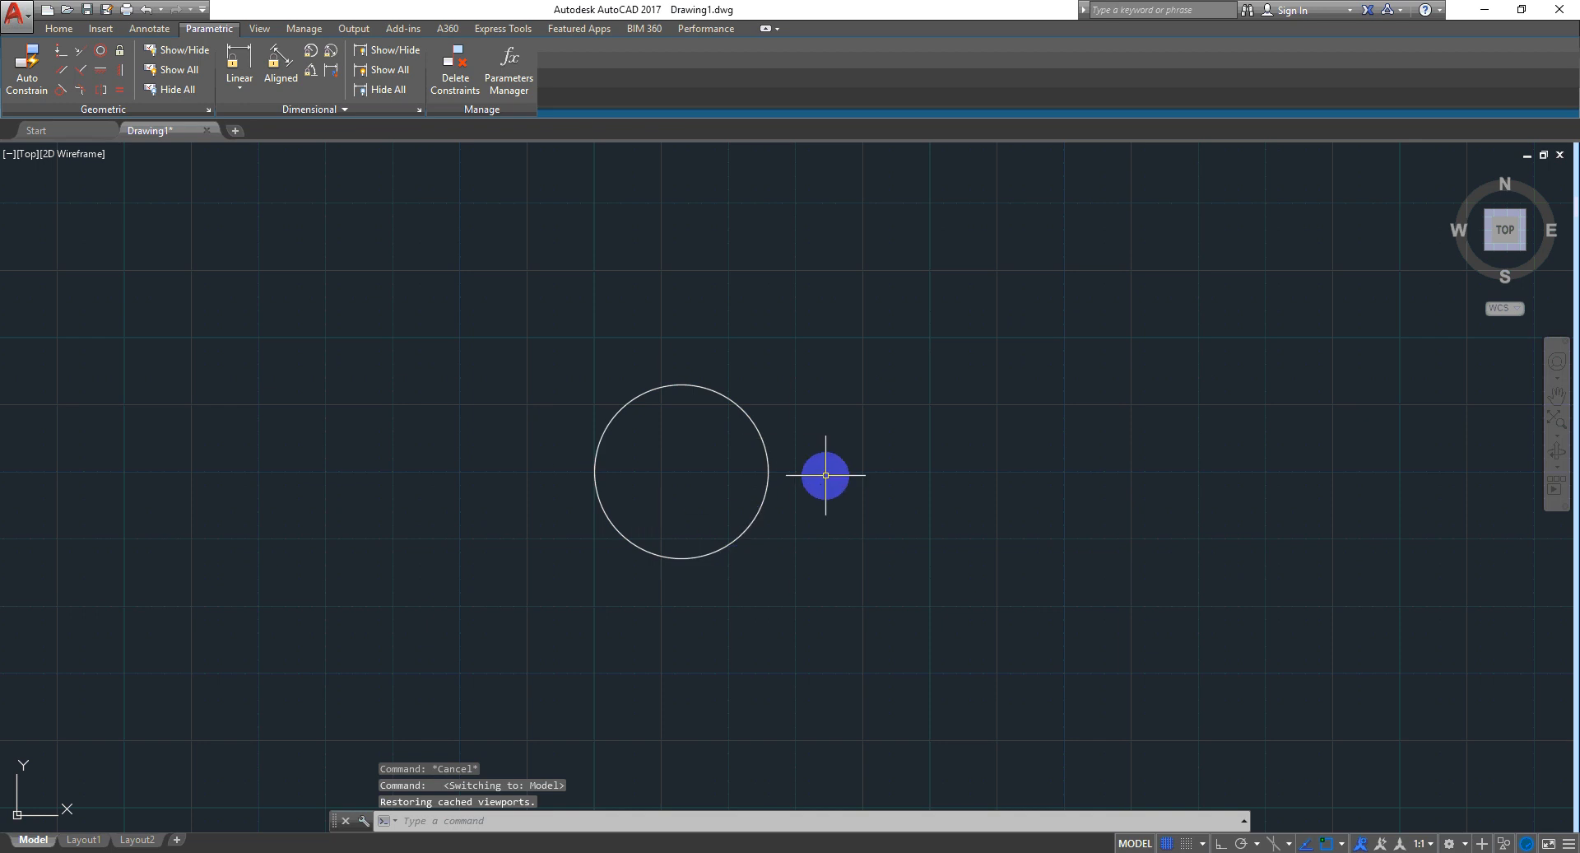
click(825, 475)
click(738, 465)
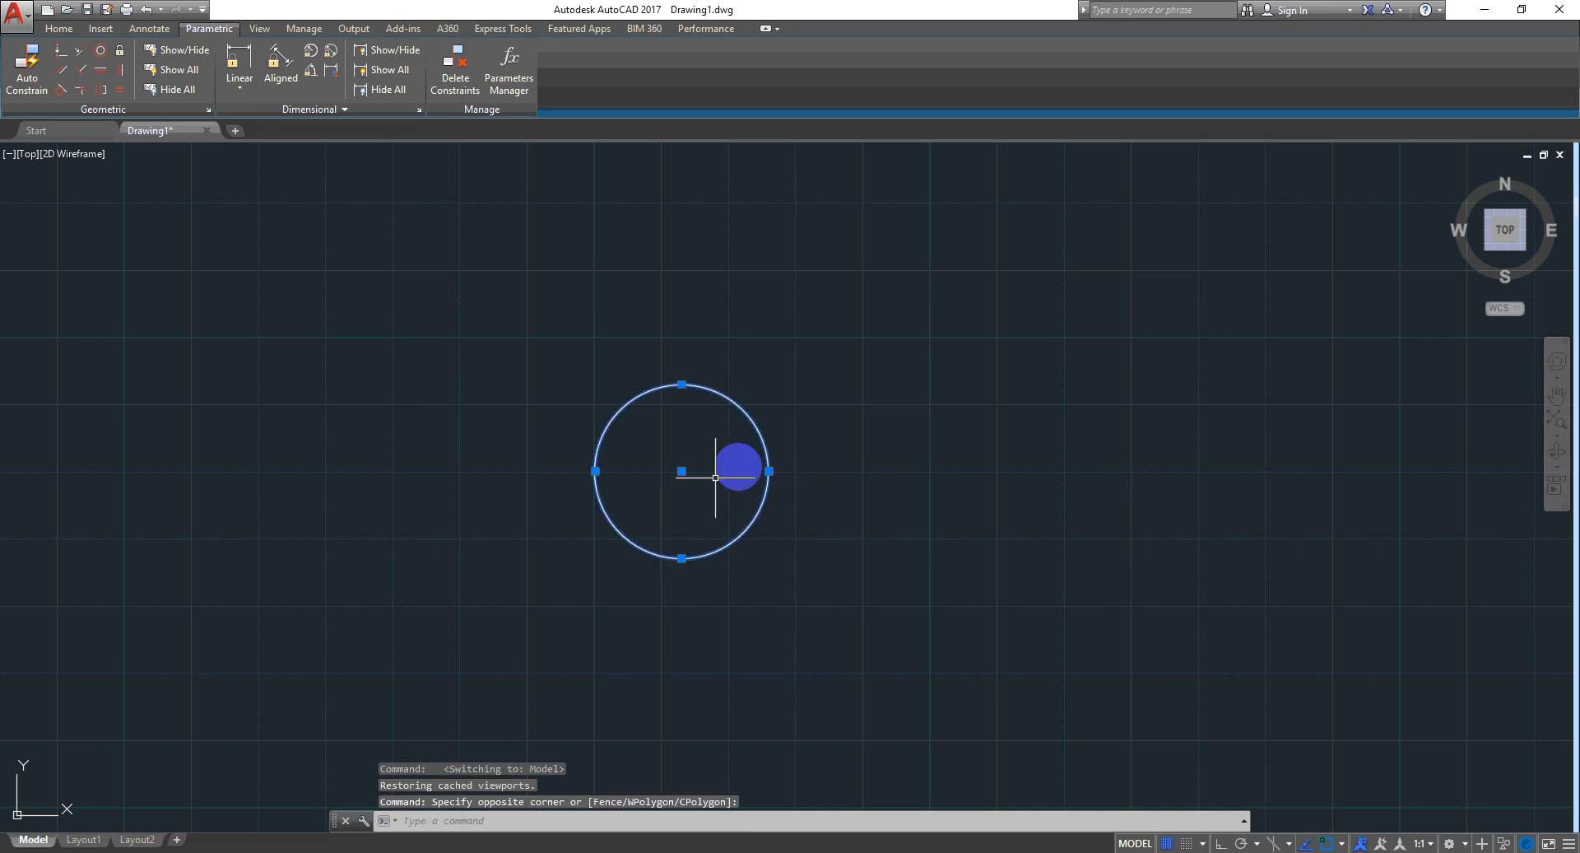
click(768, 471)
ctrl+click(813, 471)
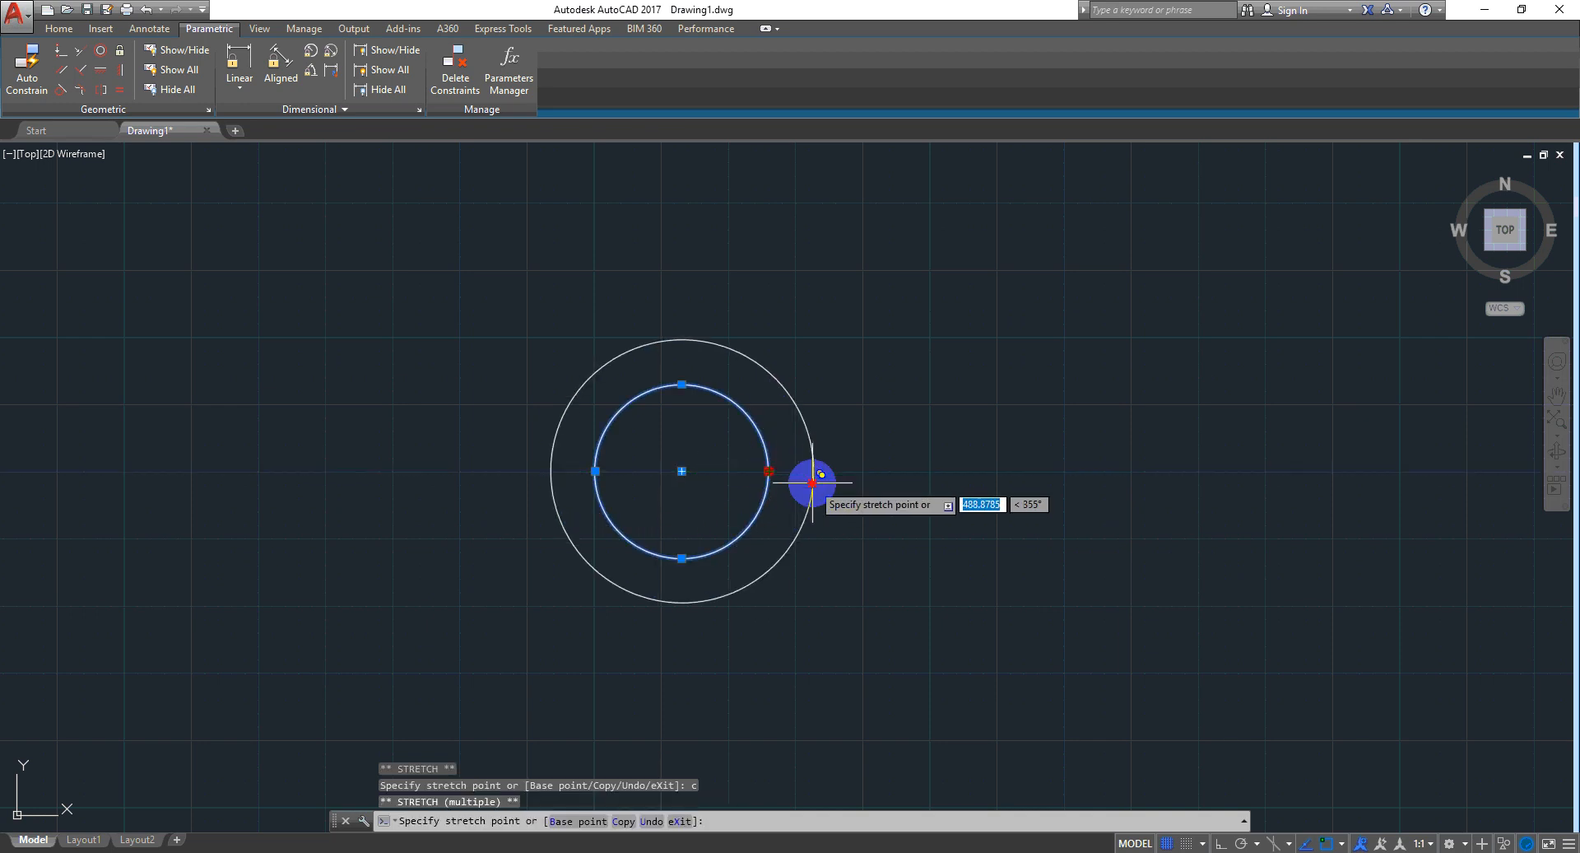
key(Escape)
key(Escape)
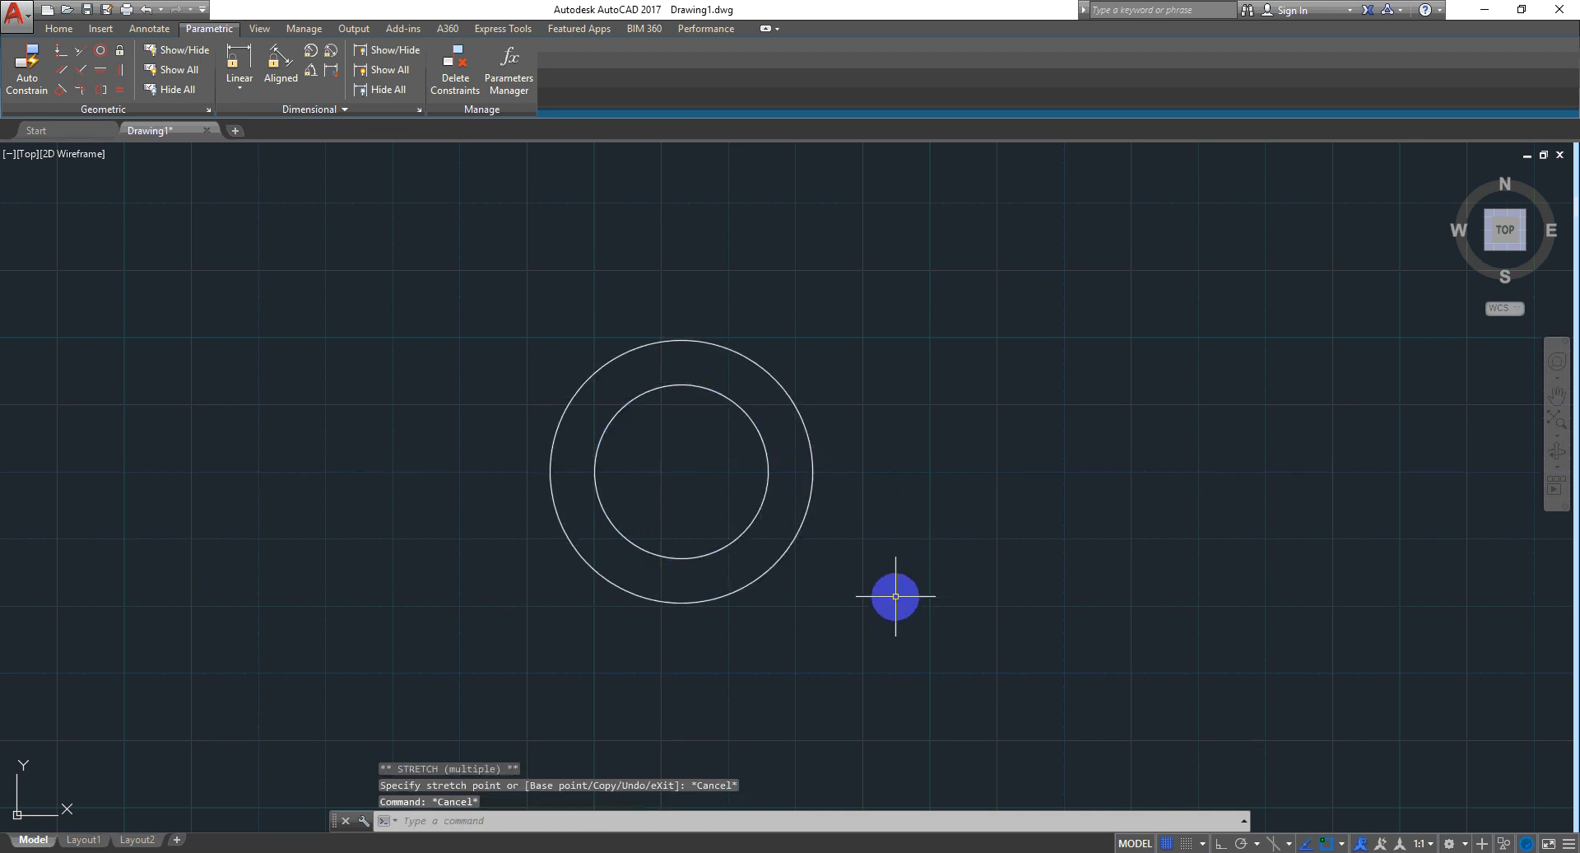
Return to Layout1 and pan the two circles into the upper-left part of its viewport
click(95, 840)
mouse_move(752, 458)
middle_down()
mouse_move(812, 490)
mouse_move(818, 535)
middle_up()
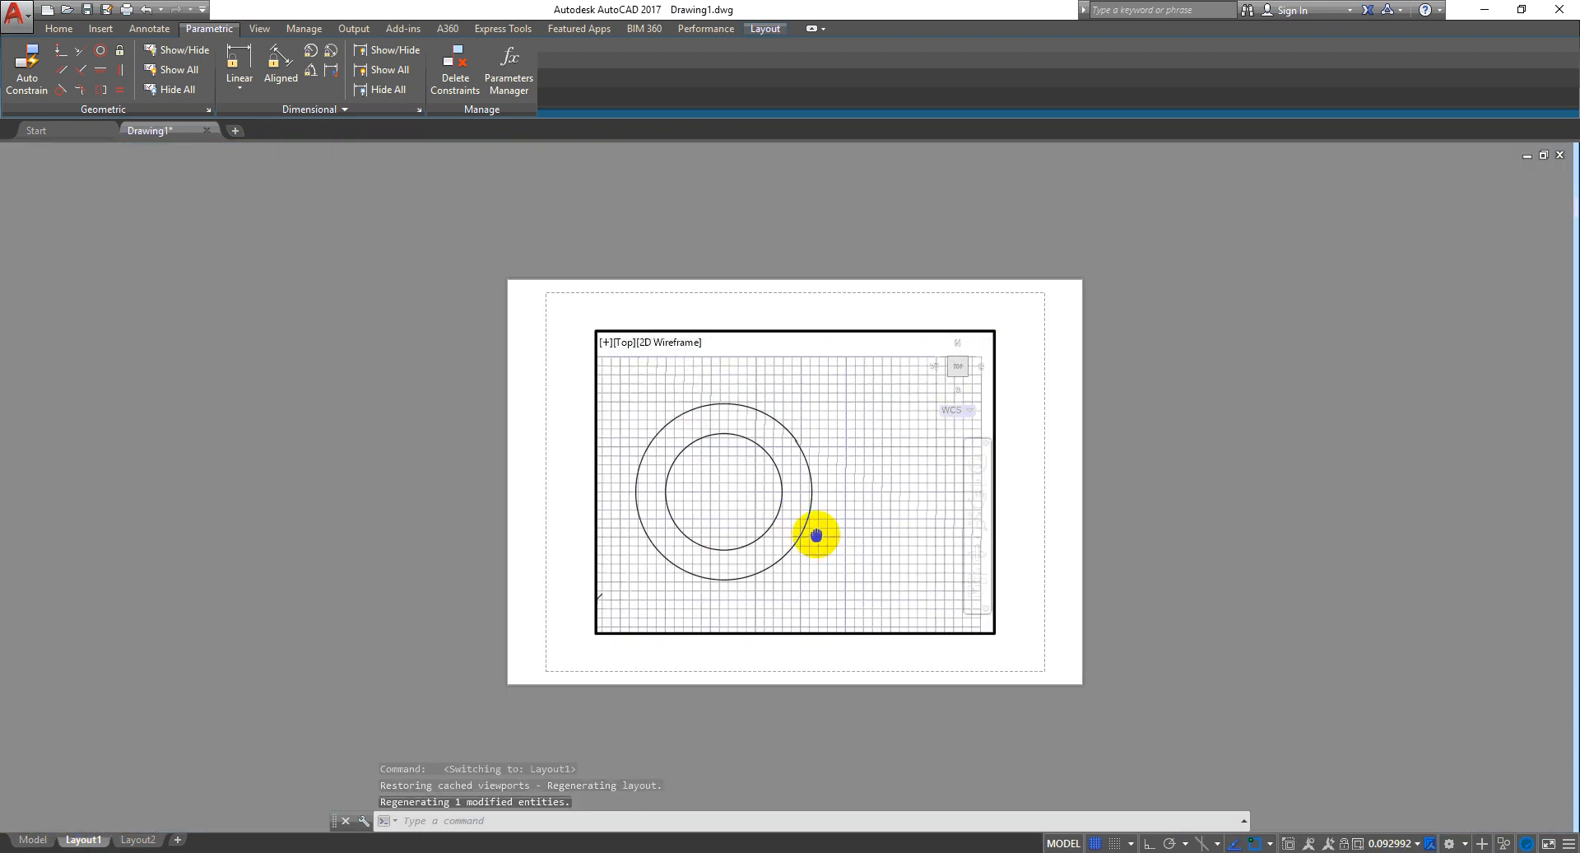
double_click(1013, 537)
click(1020, 579)
click(911, 579)
key(Escape)
double_click(864, 505)
middle_drag(821, 537, 803, 483)
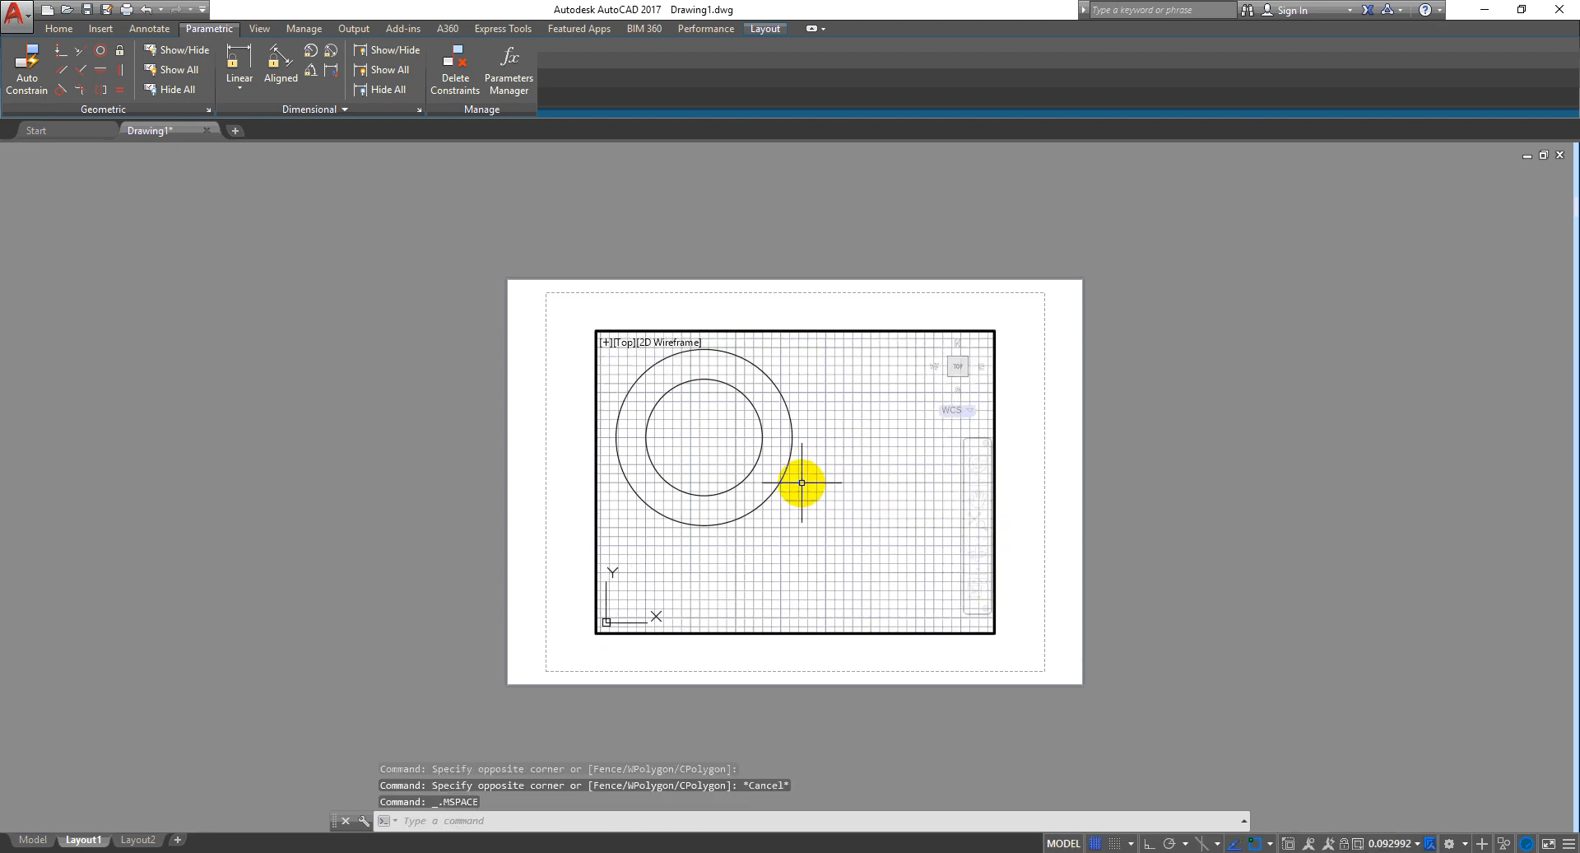
Return to paper space and shrink the viewport from its lower-right corner to frame the two circles closely
double_click(1024, 508)
click(1024, 508)
click(934, 516)
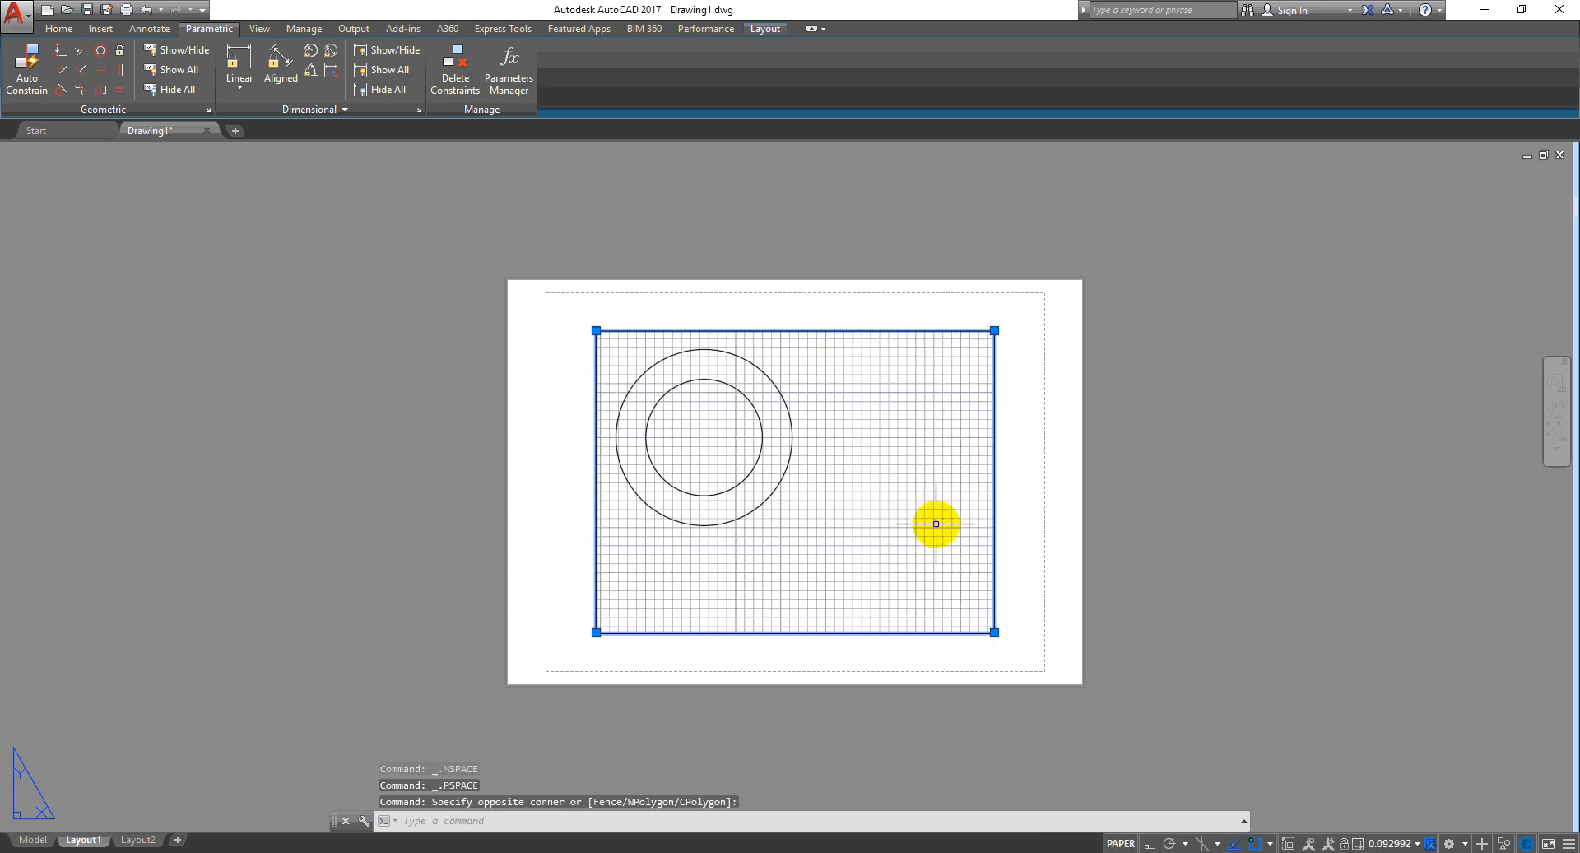
click(994, 633)
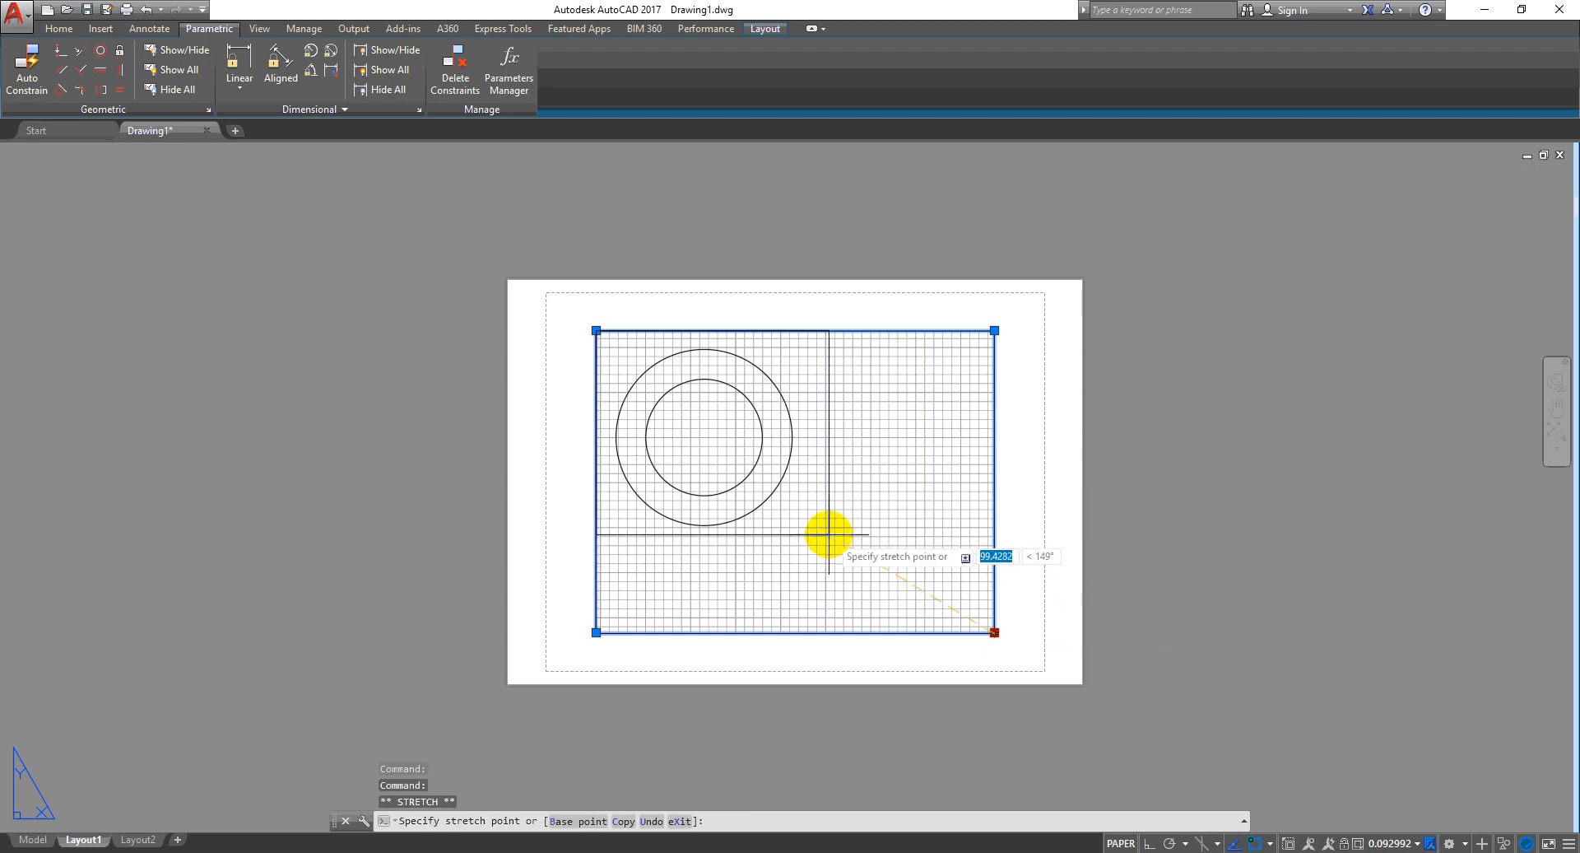
click(815, 554)
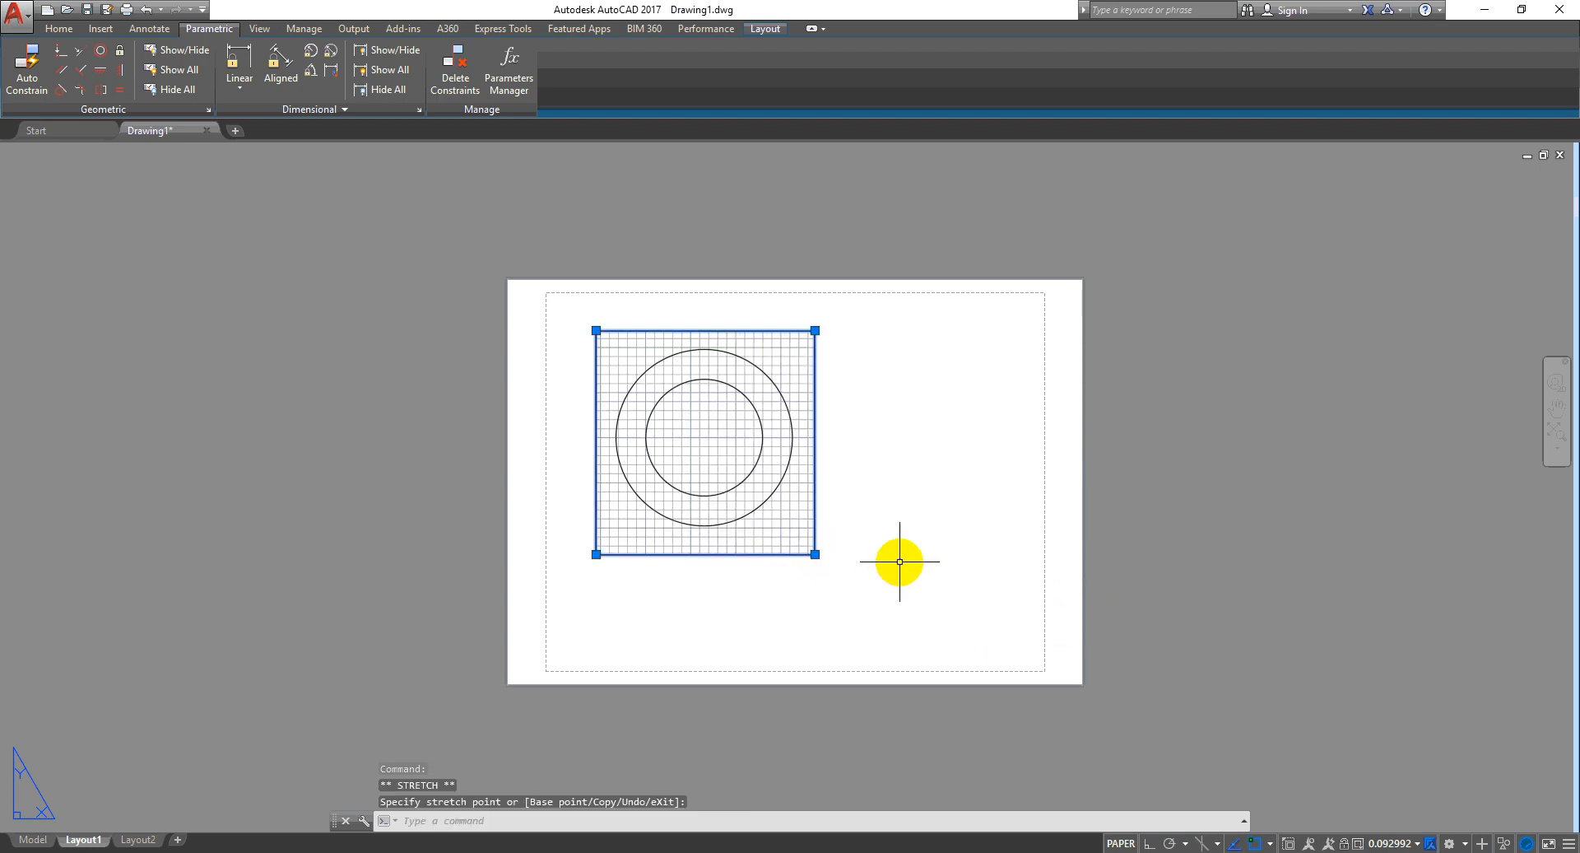
click(923, 549)
key(Escape)
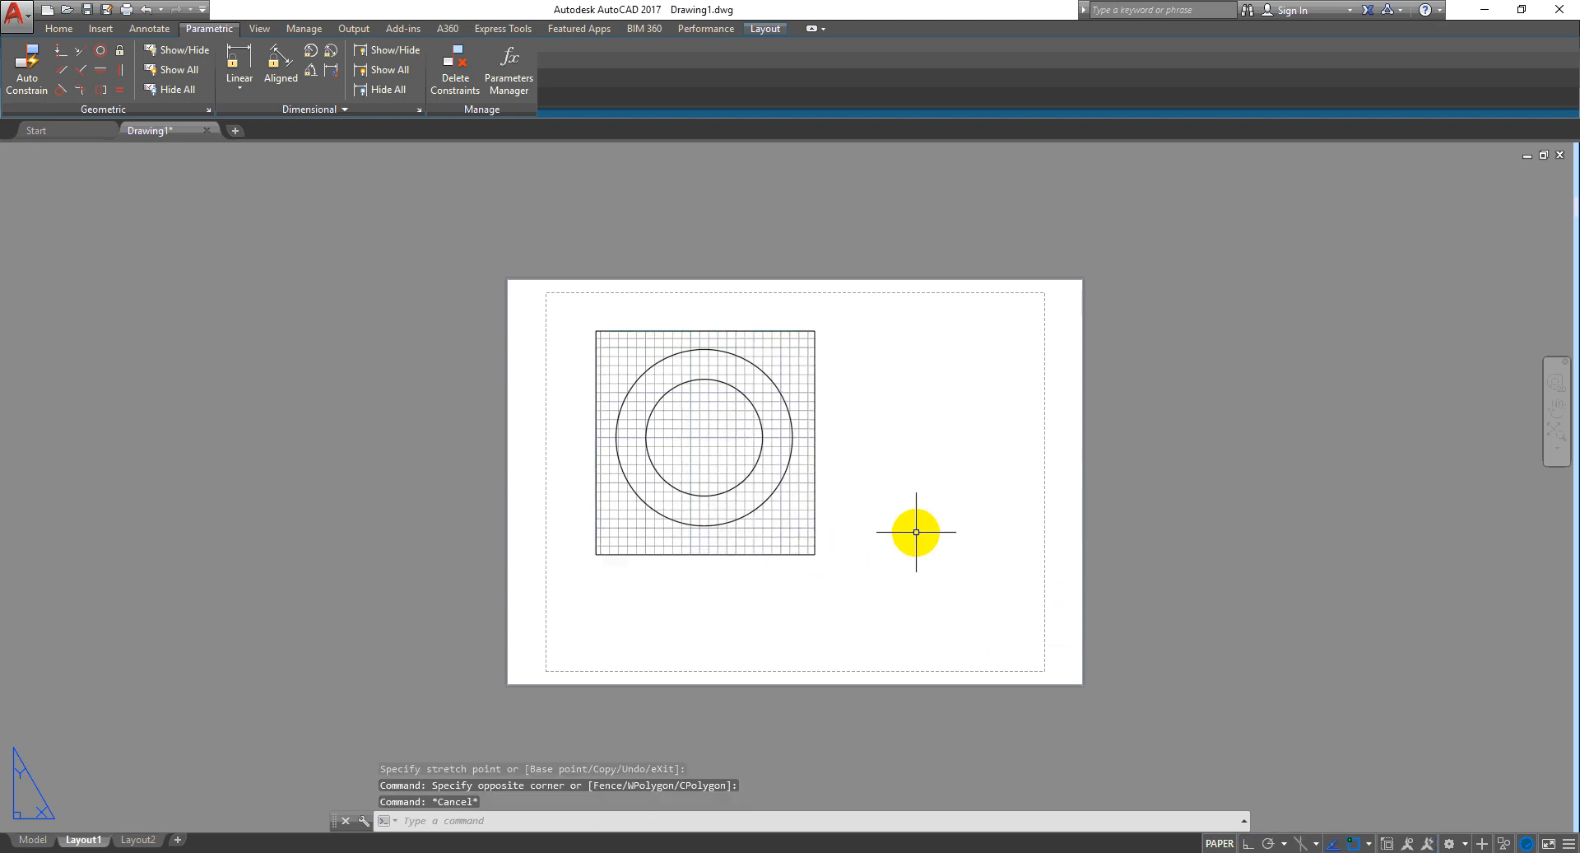
Create a second rectangular viewport with MVIEW in the upper-right area of the sheet
text(mv)
key(Return)
key(Escape)
text(mv)
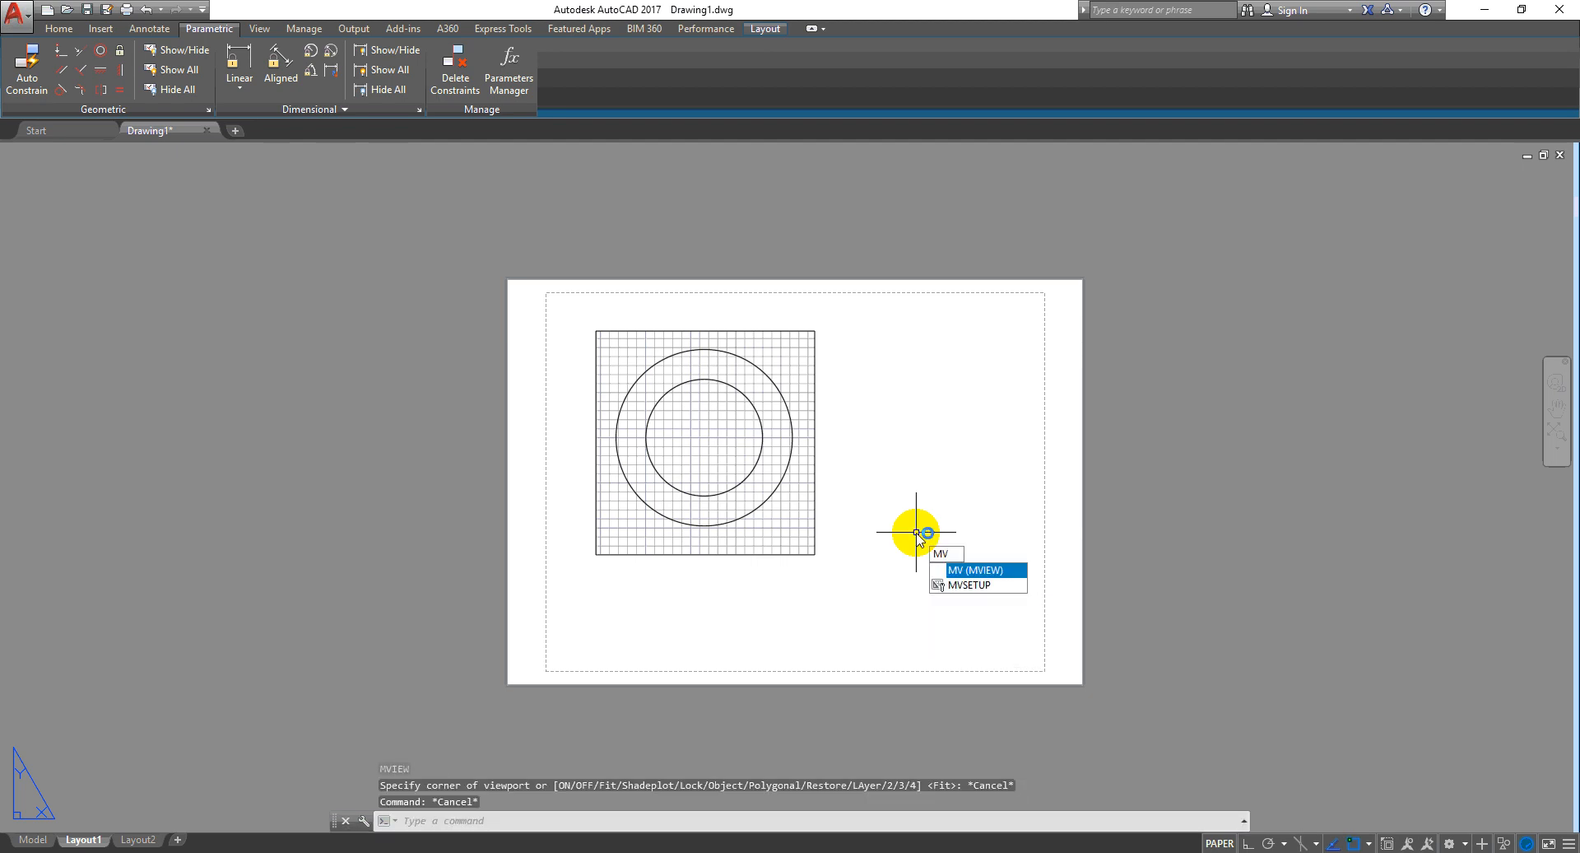
click(996, 570)
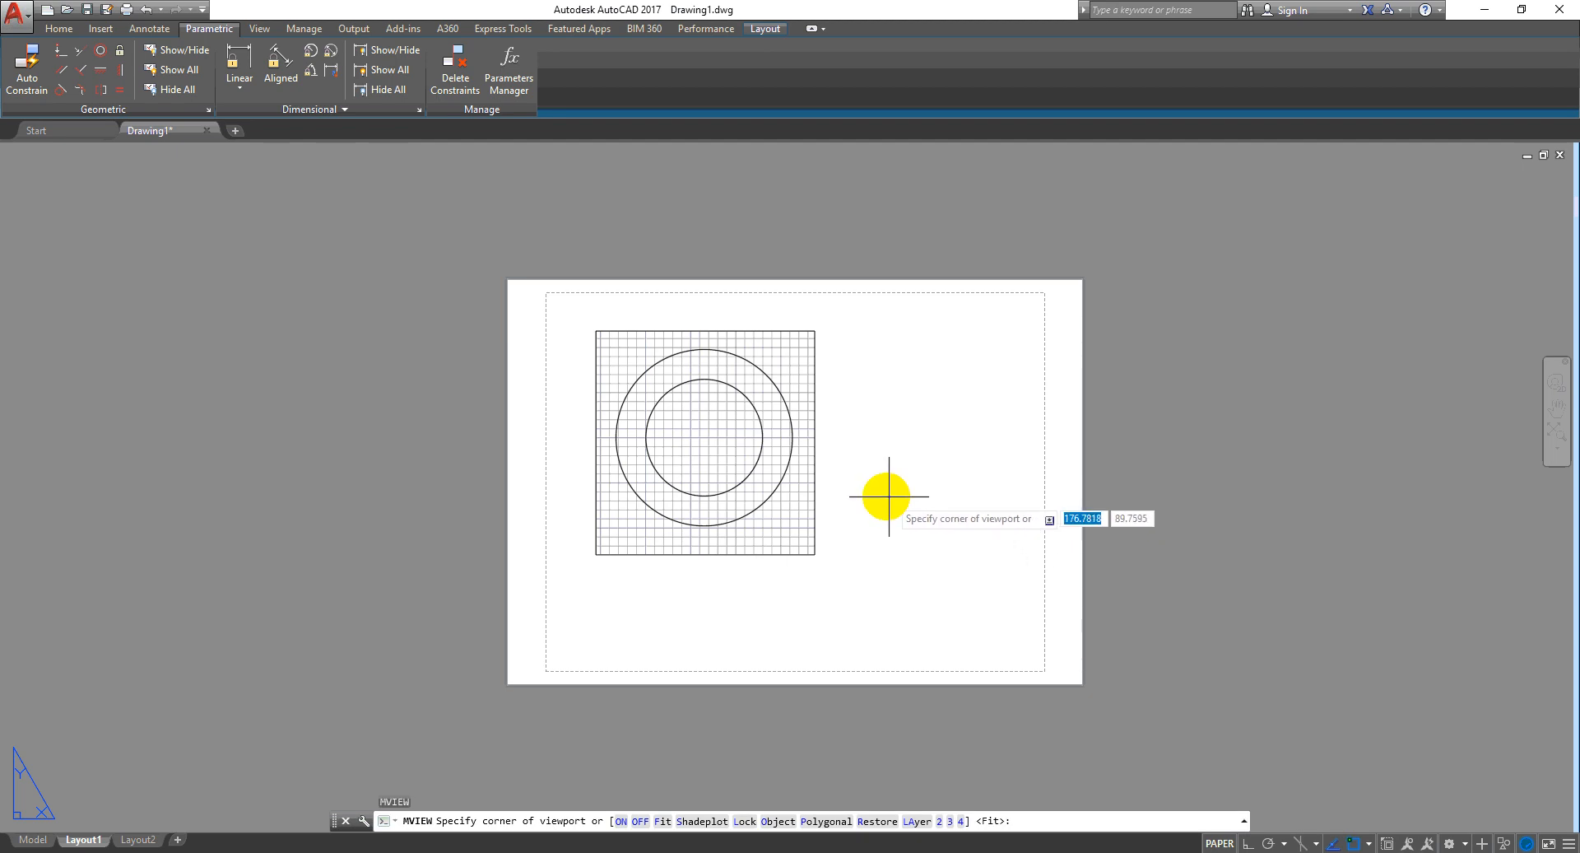
click(840, 335)
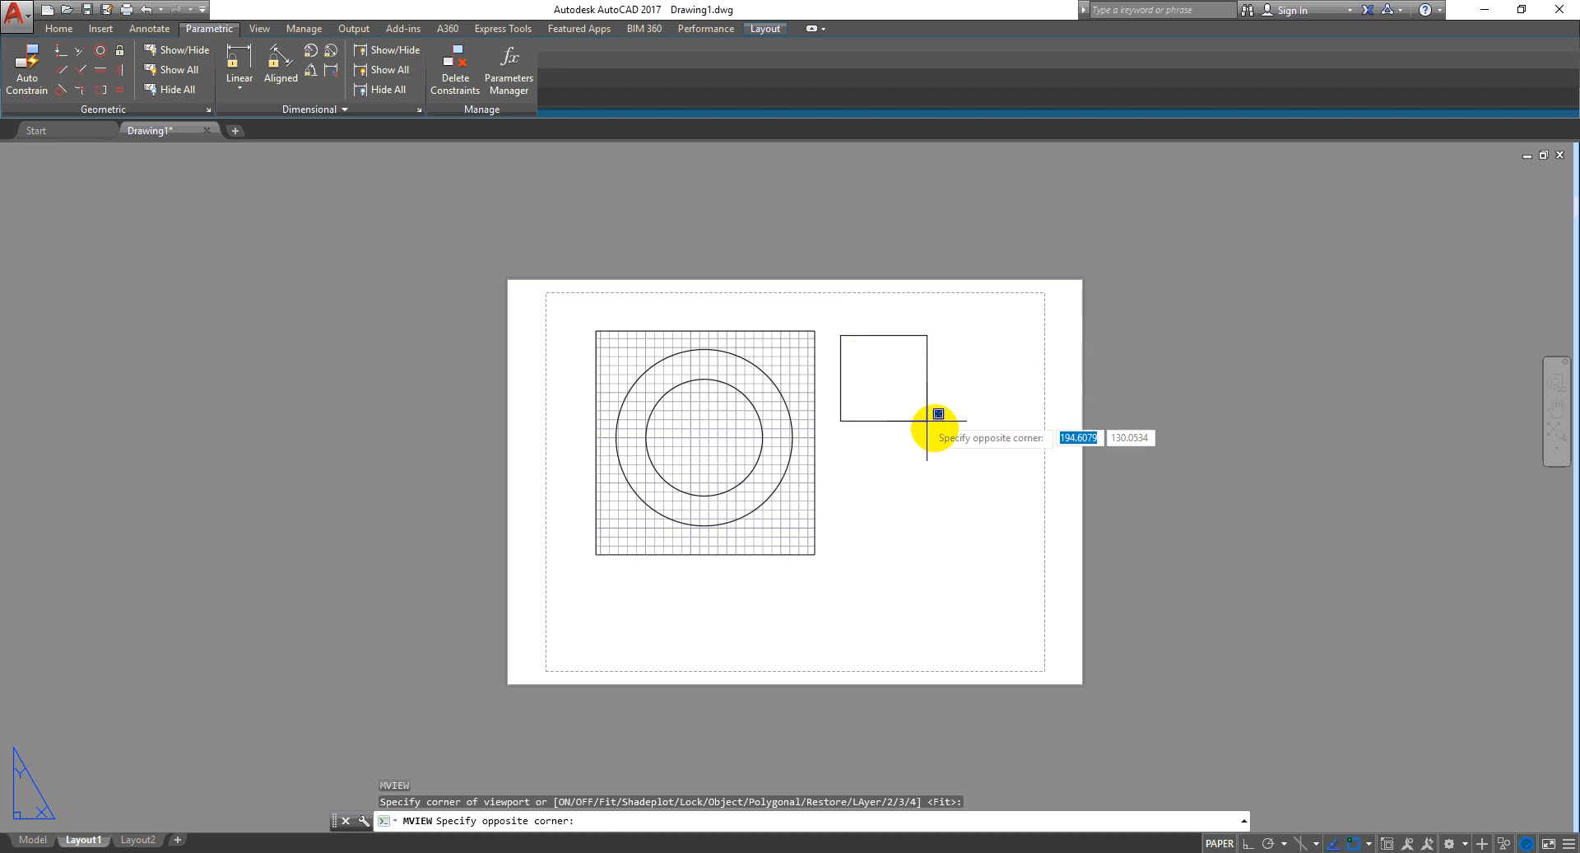
click(1030, 469)
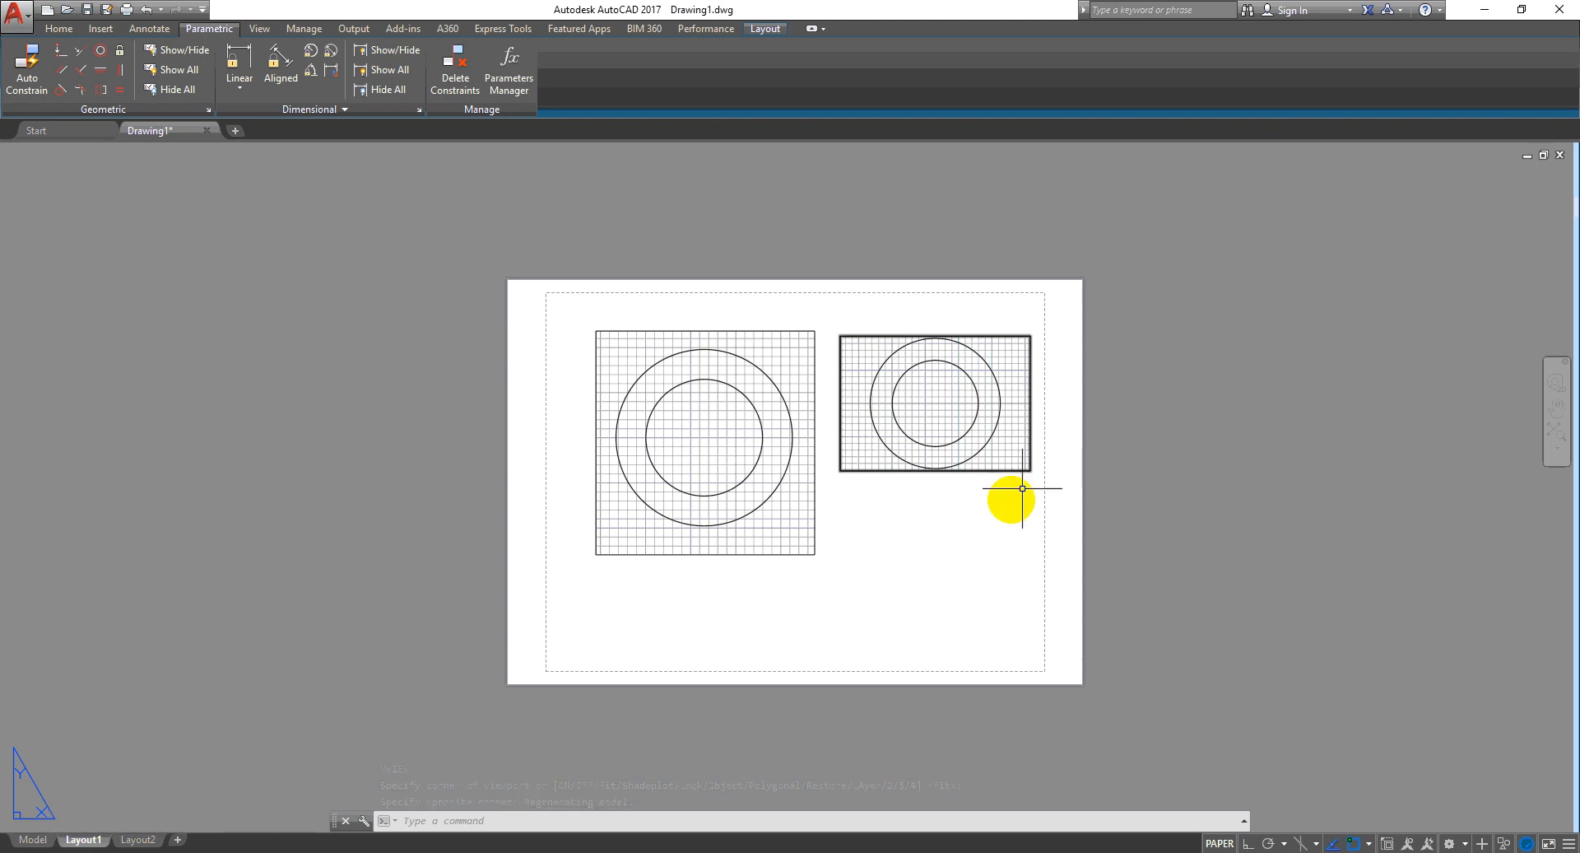
Create four small rectangular viewports with MVIEW, two in the lower-right area and two below the large viewport
text(mv)
key(Return)
click(838, 498)
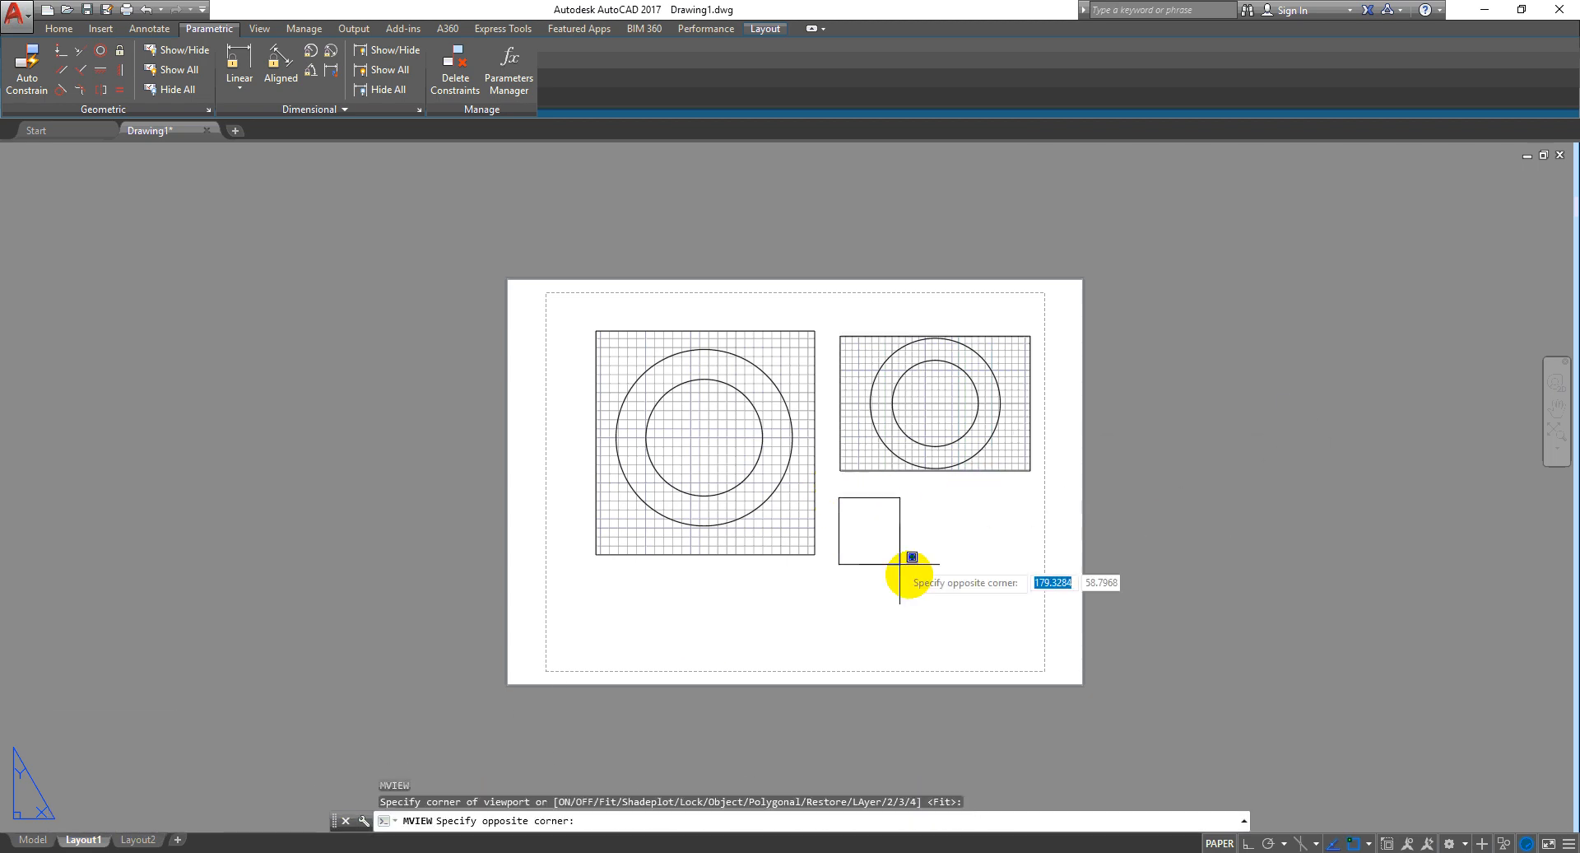
click(935, 590)
key(Return)
click(946, 522)
click(1025, 631)
key(Return)
click(700, 584)
click(798, 655)
key(Return)
click(558, 588)
click(646, 652)
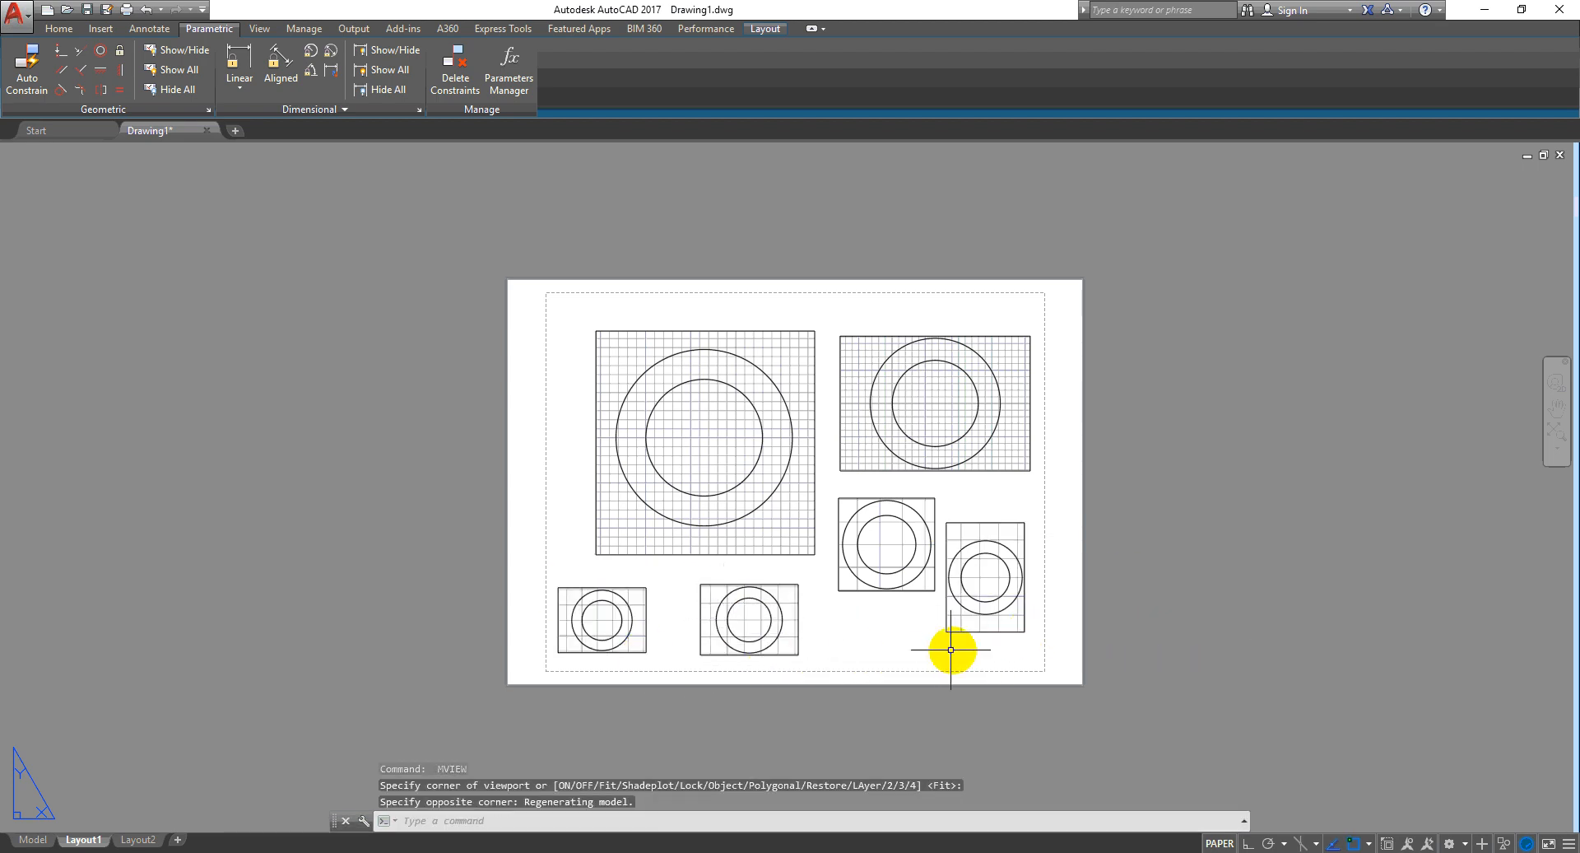
Delete all the viewports from the Layout1 sheet
click(1034, 644)
click(882, 540)
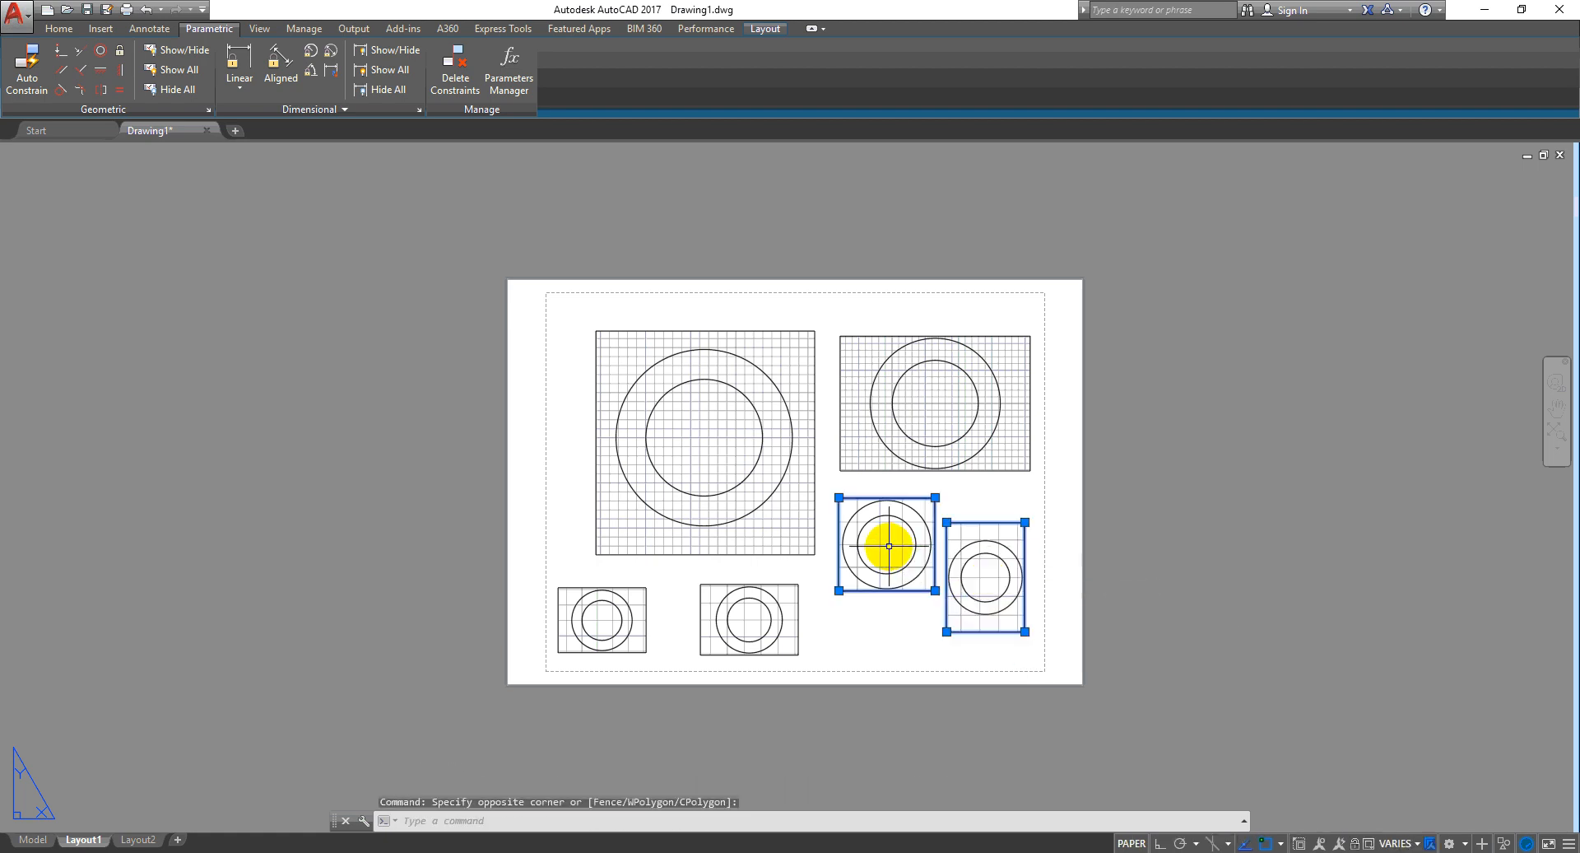
key(Delete)
click(1029, 497)
click(980, 448)
key(Delete)
click(862, 606)
click(545, 624)
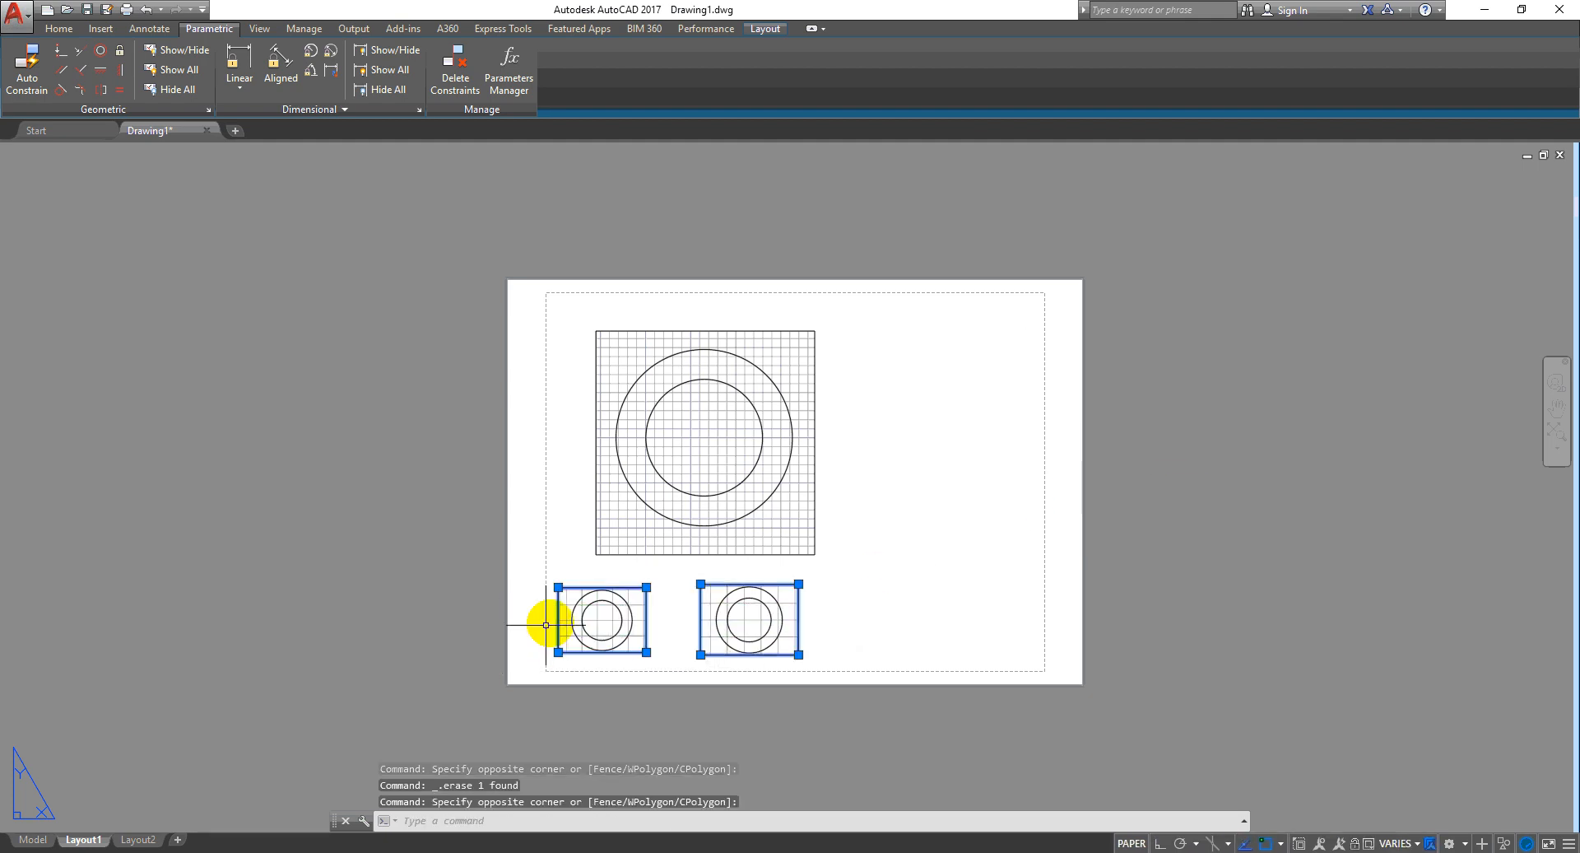
key(Delete)
click(881, 486)
click(592, 547)
key(Delete)
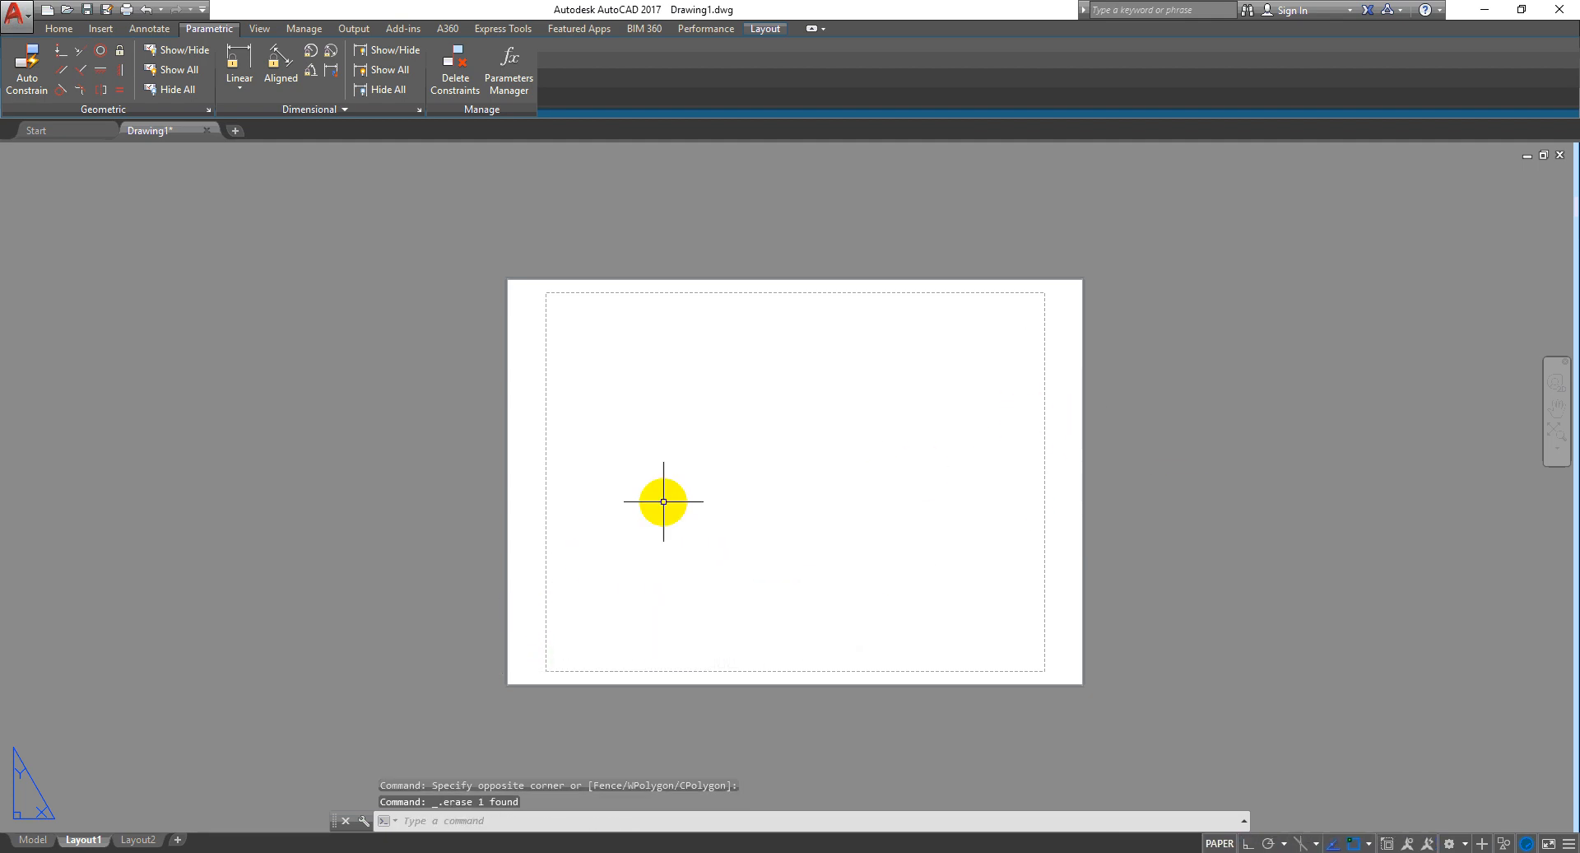
Create a tall rectangular viewport with MVIEW along the left part of the Layout1 sheet
text(M)
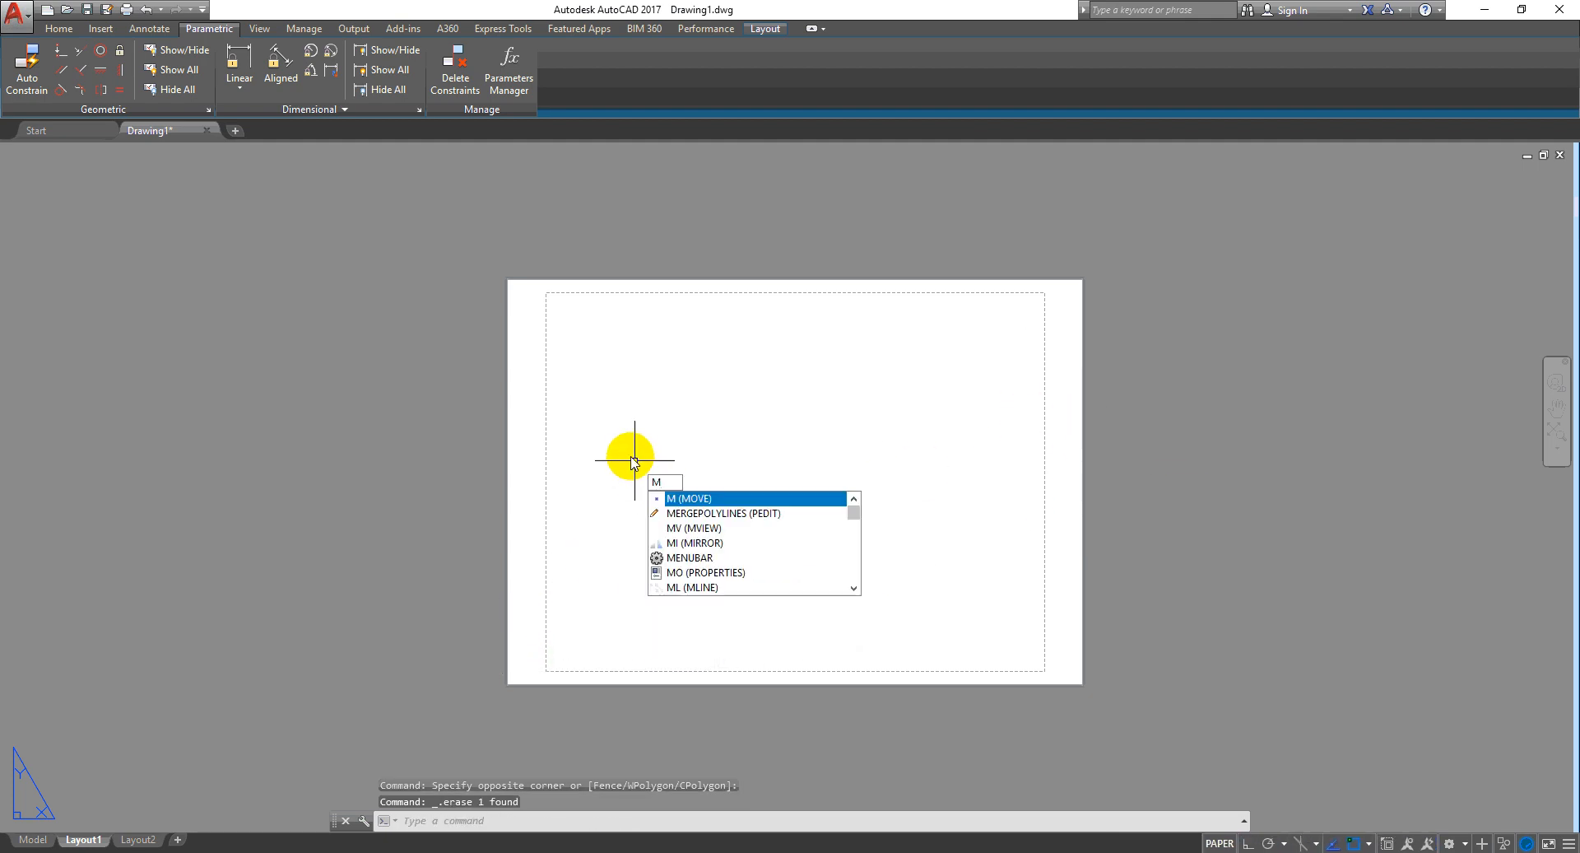
text(V)
key(Return)
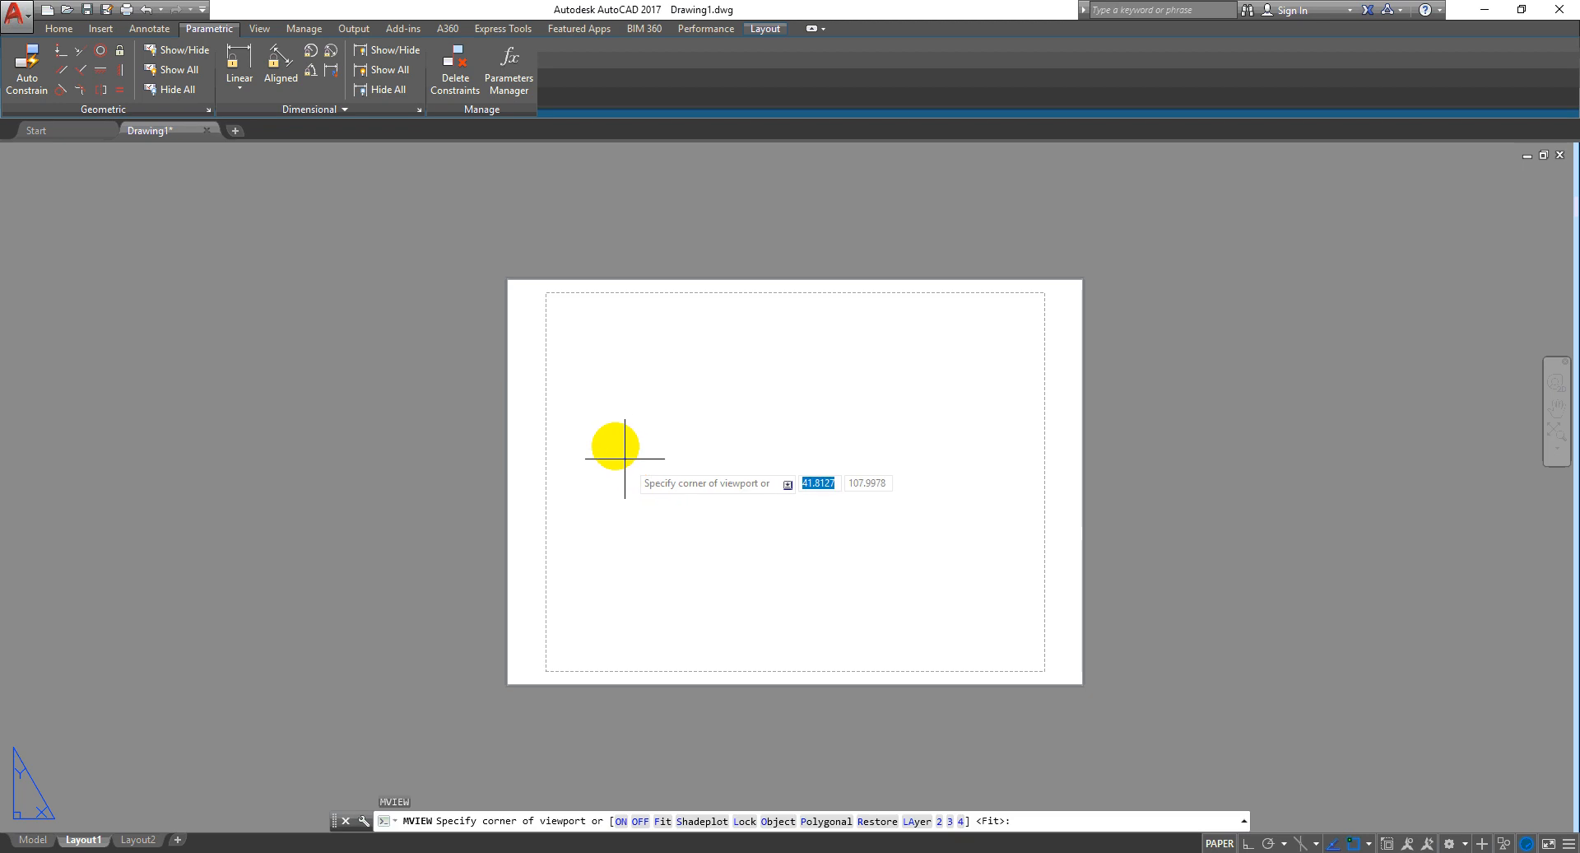
click(565, 310)
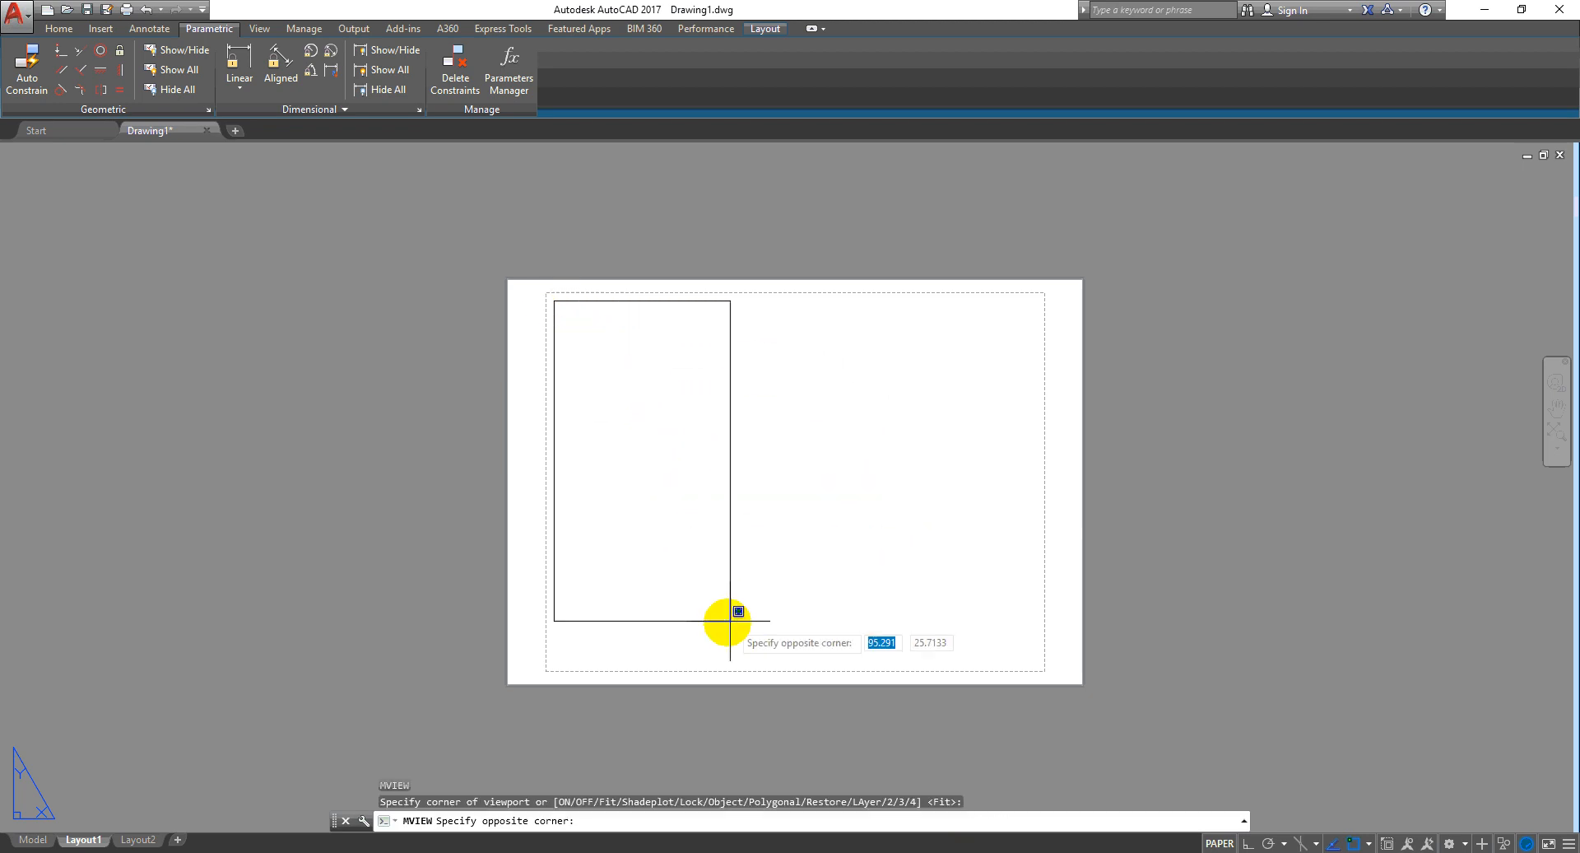
click(731, 662)
Create three wide rectangular viewports with MVIEW, stacked one below another beside the tall viewport
key(Return)
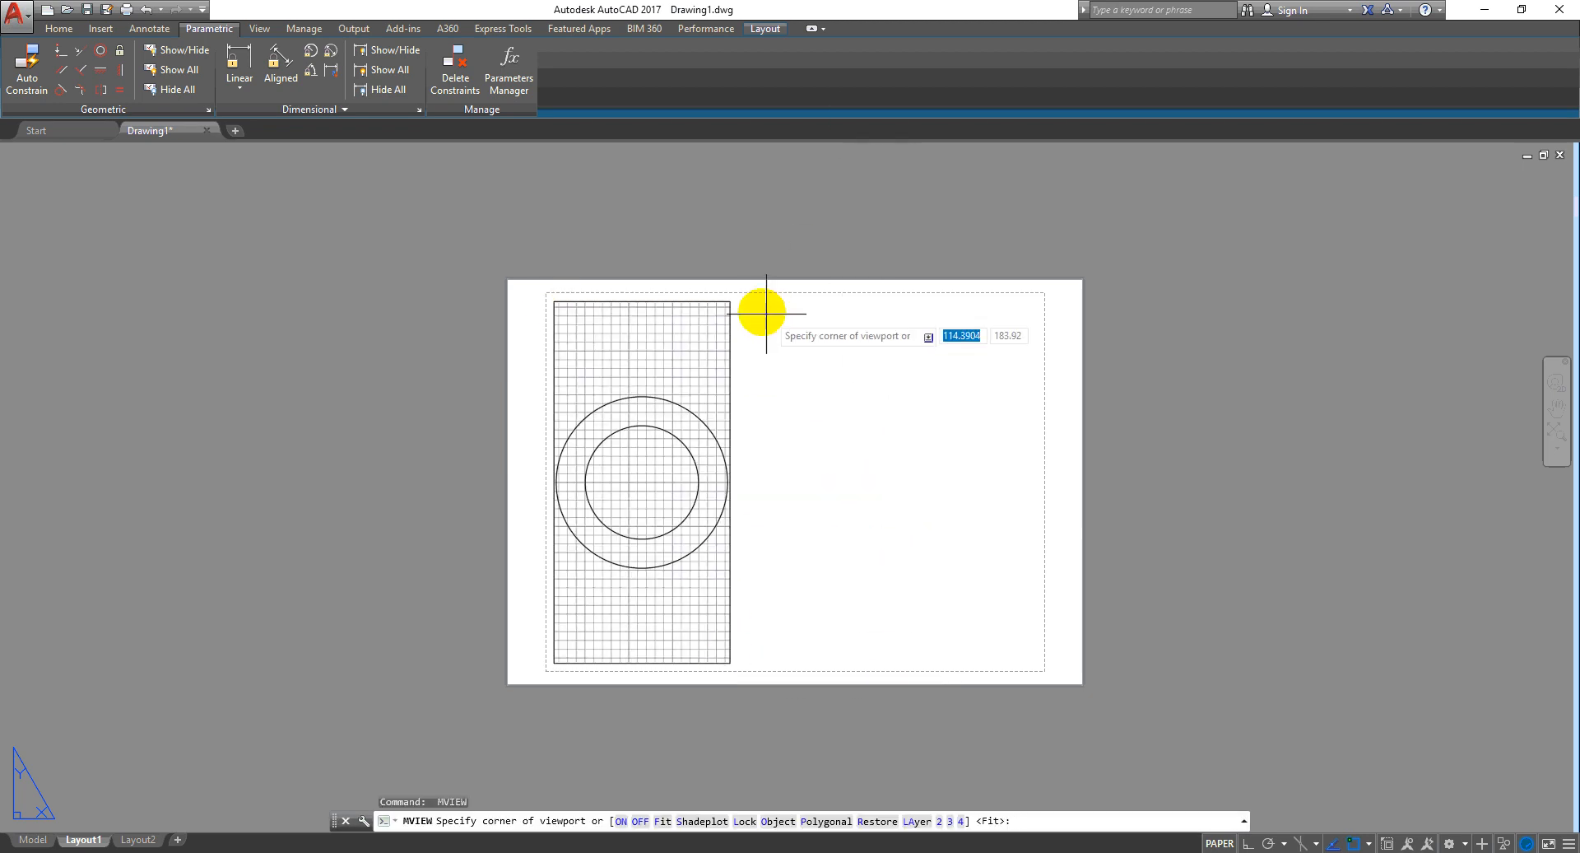
click(742, 301)
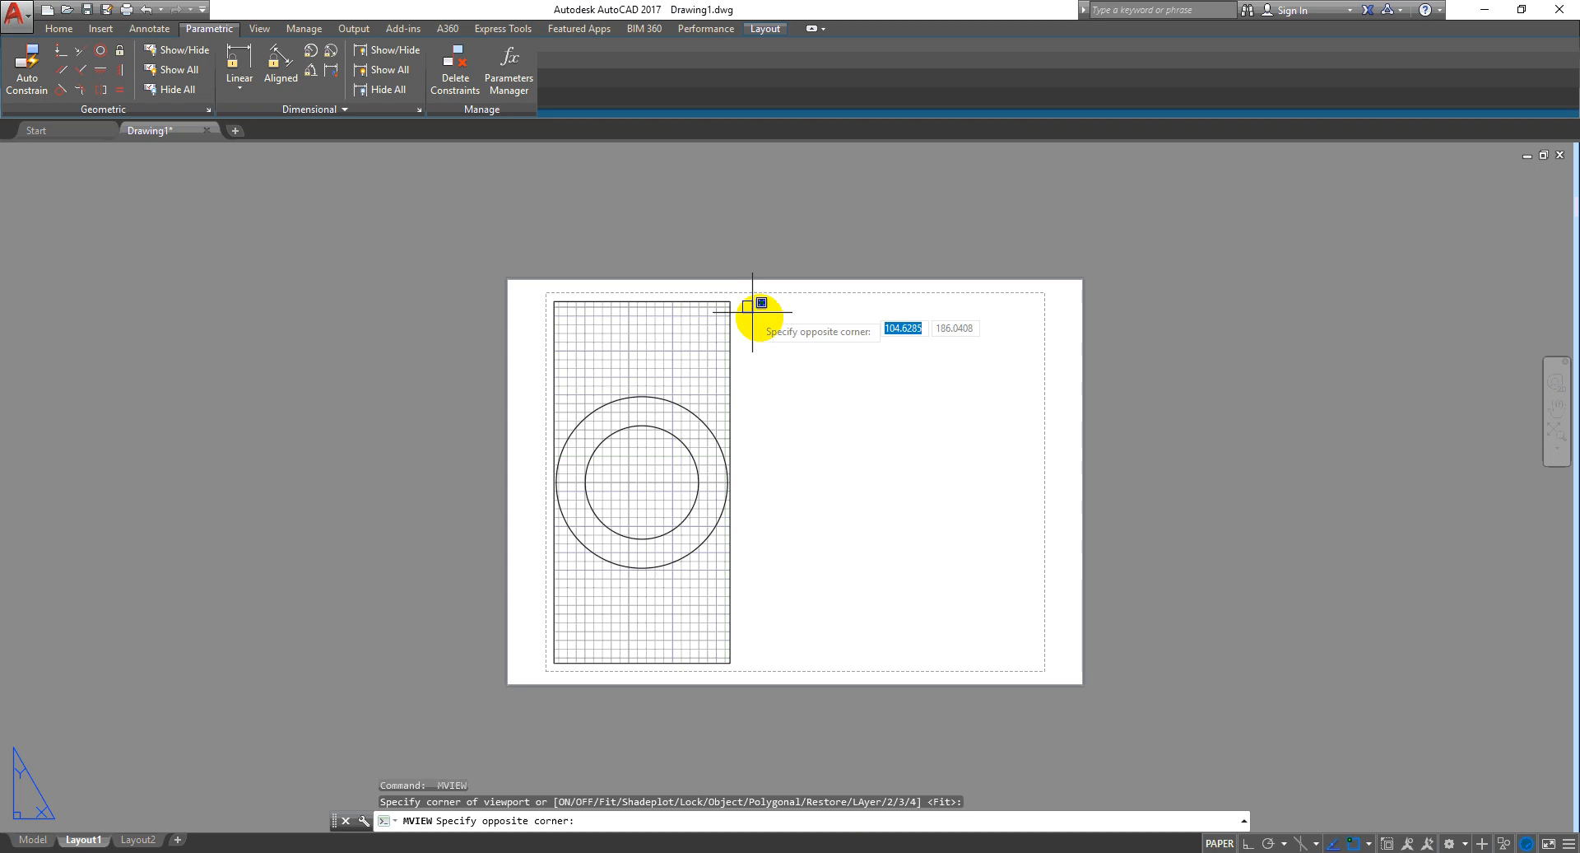
click(1031, 419)
key(Return)
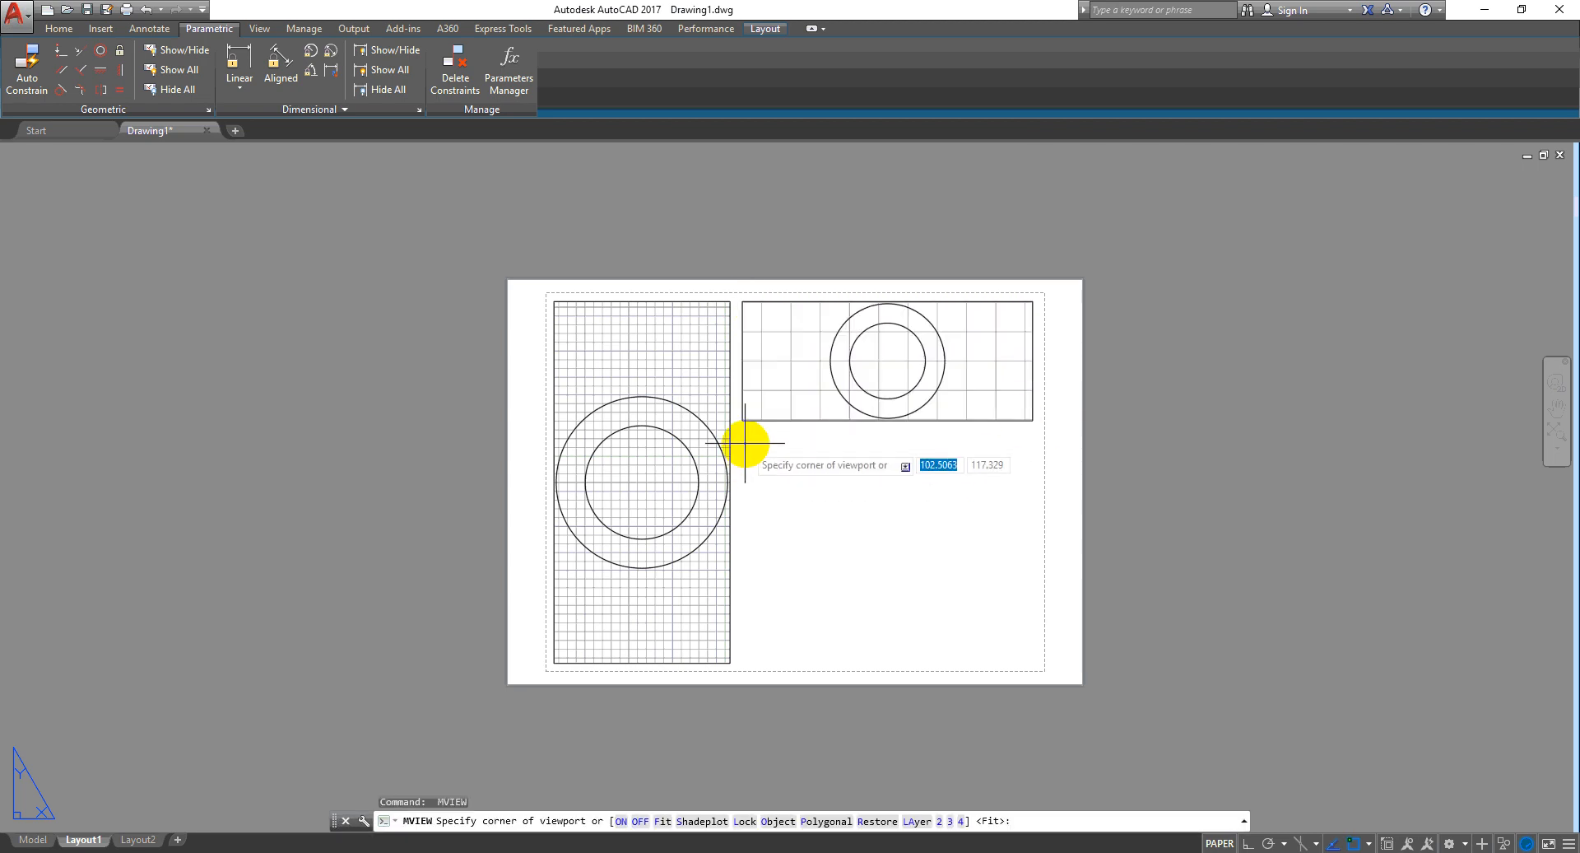
click(743, 444)
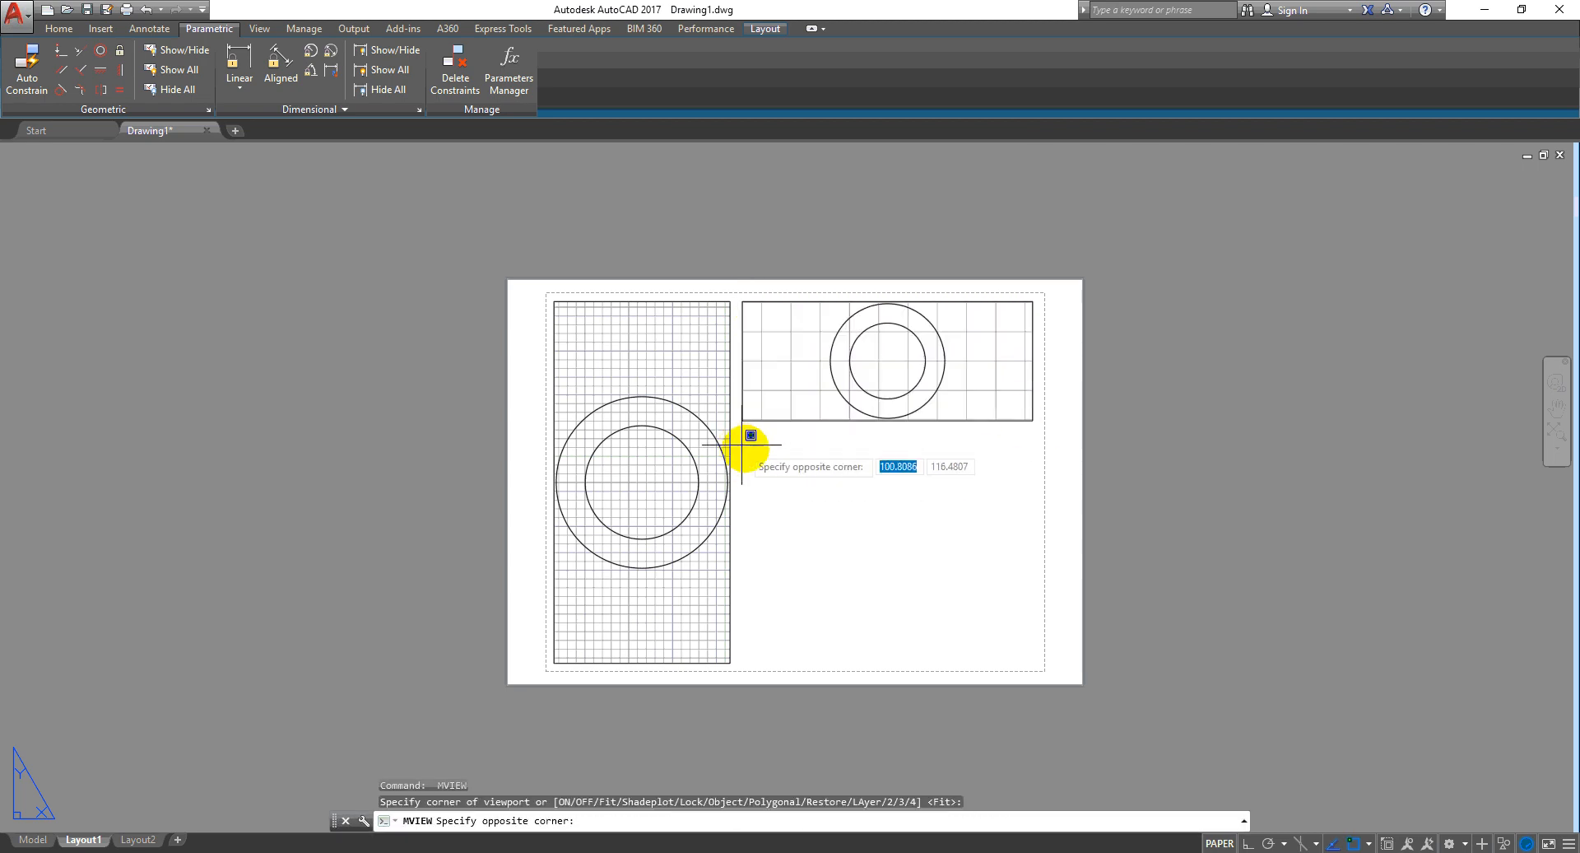
click(1032, 540)
key(Return)
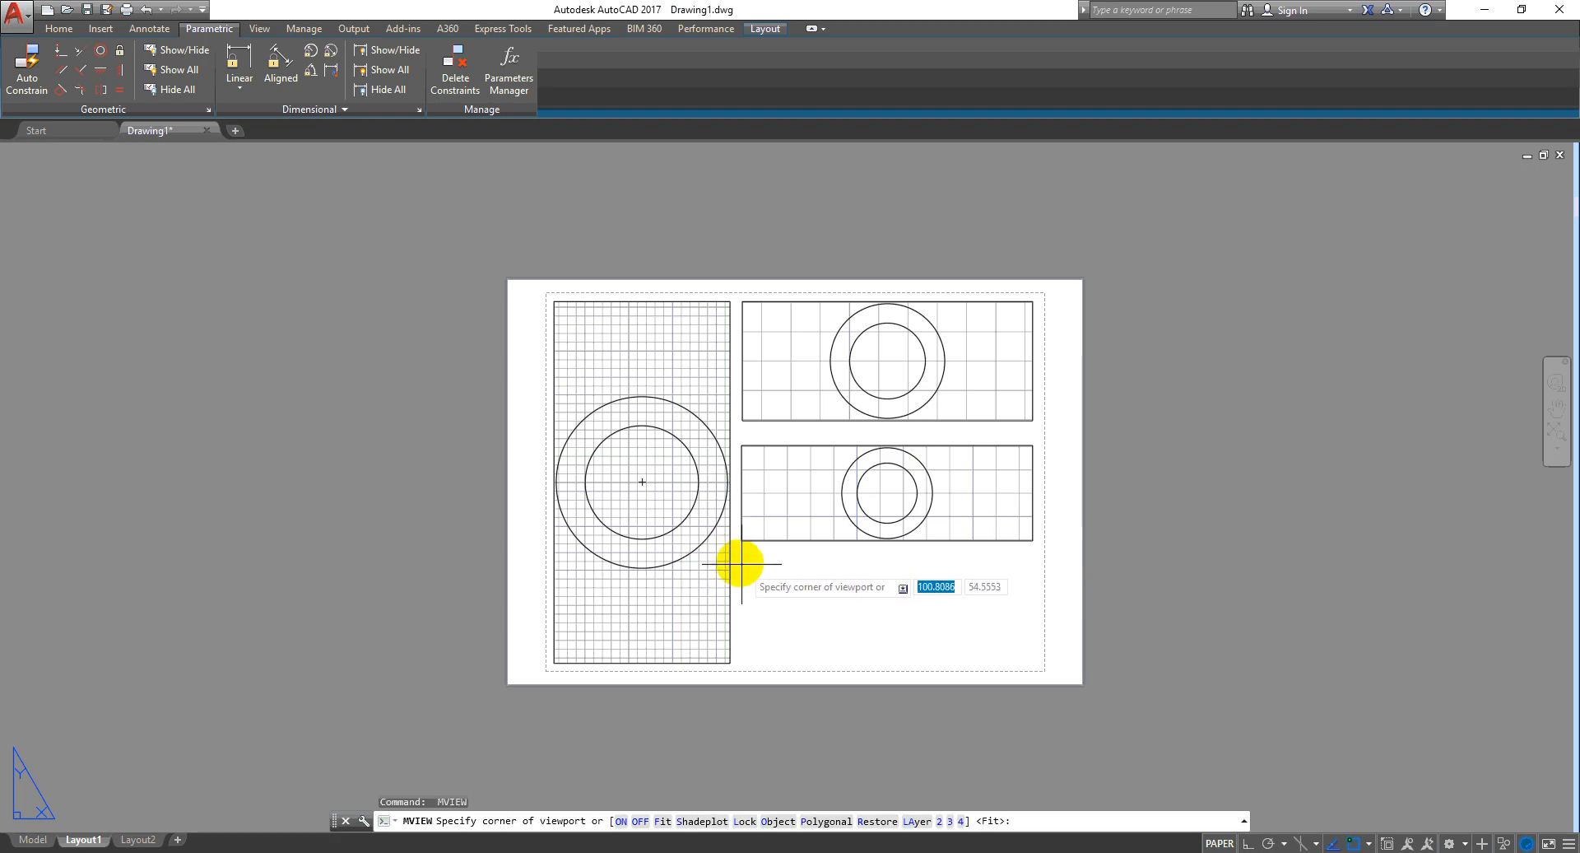
click(742, 559)
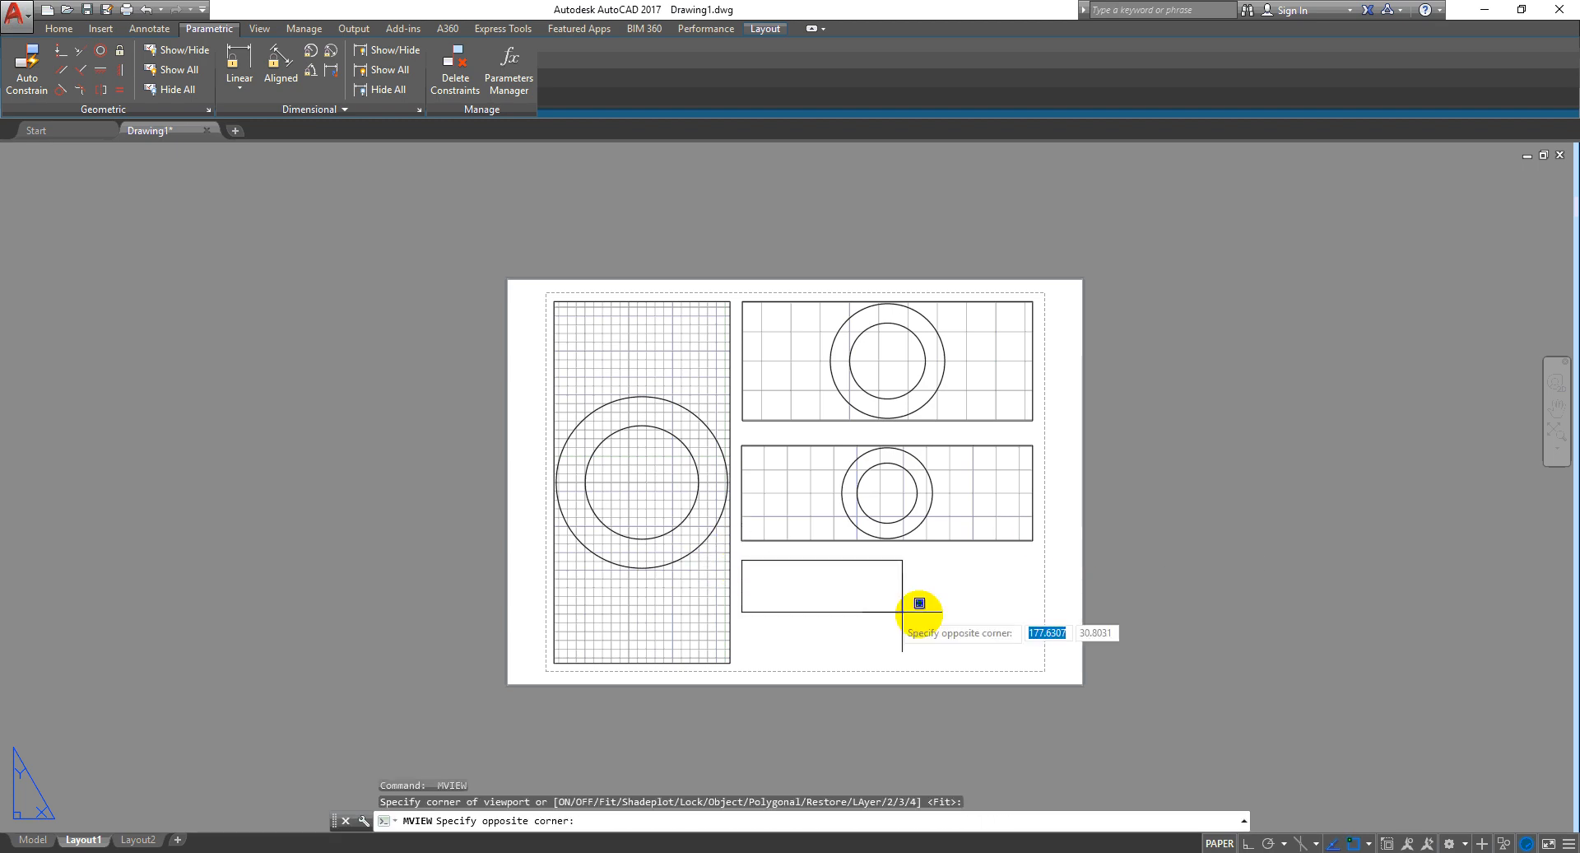
click(1029, 660)
Delete all four viewports from the Layout1 sheet
middle_drag(1213, 554, 1101, 459)
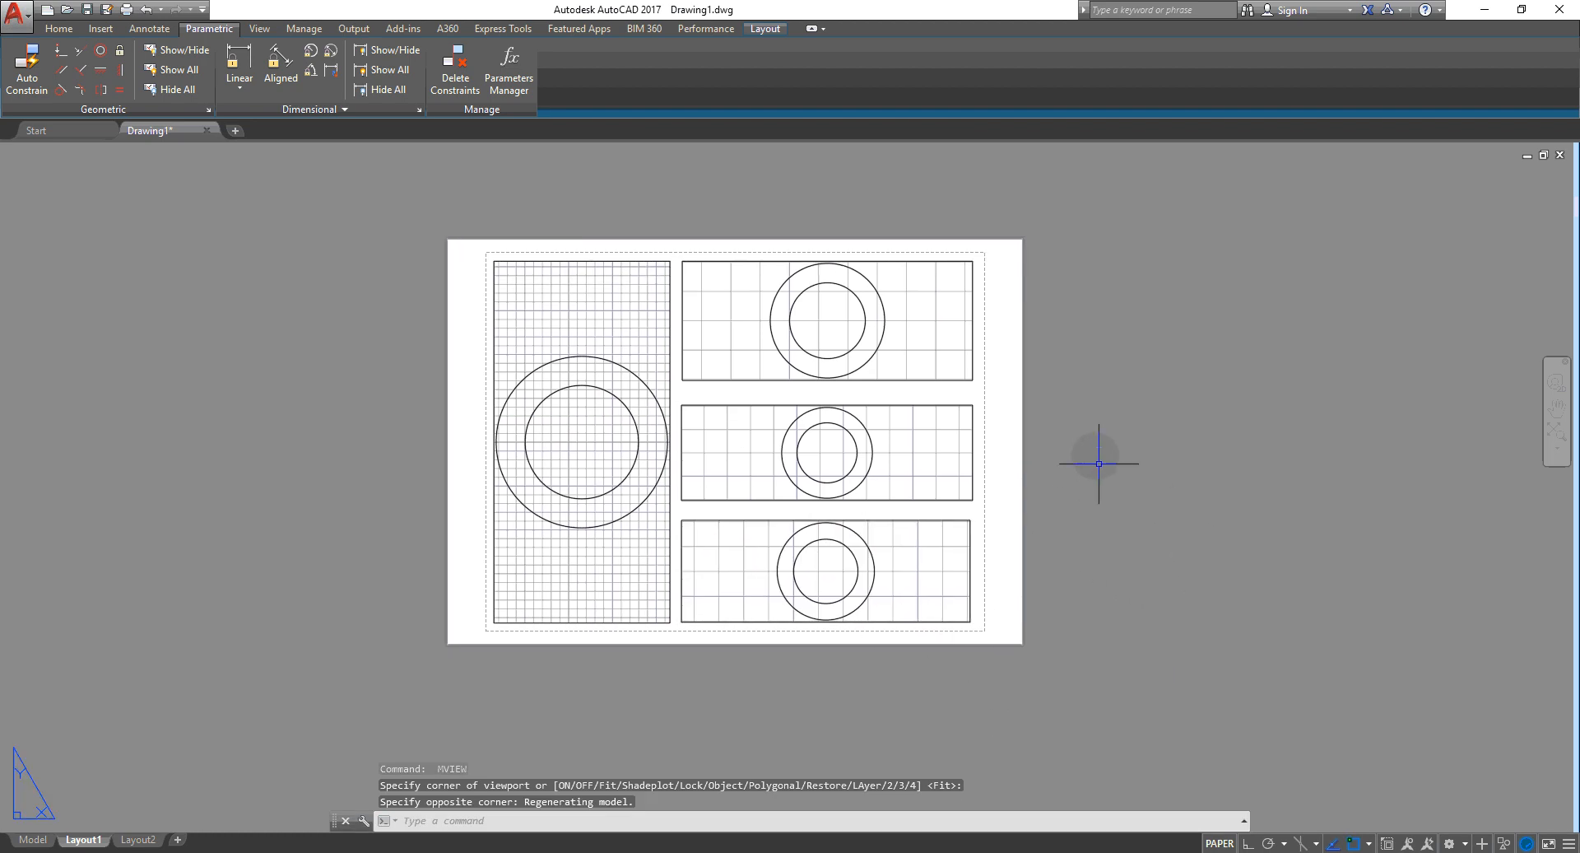
click(1004, 282)
click(584, 632)
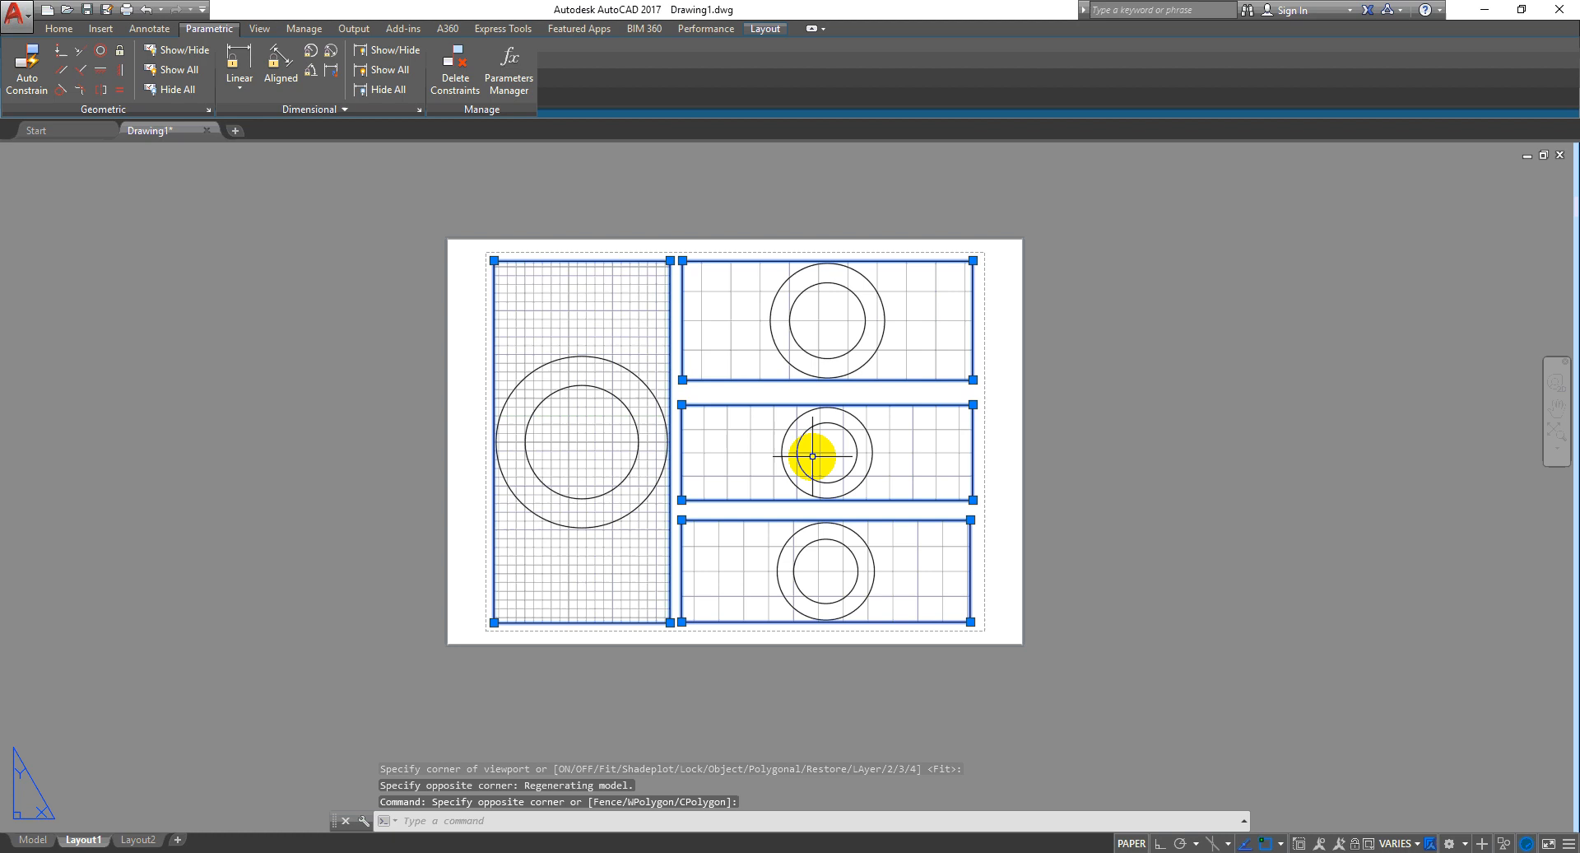
key(Delete)
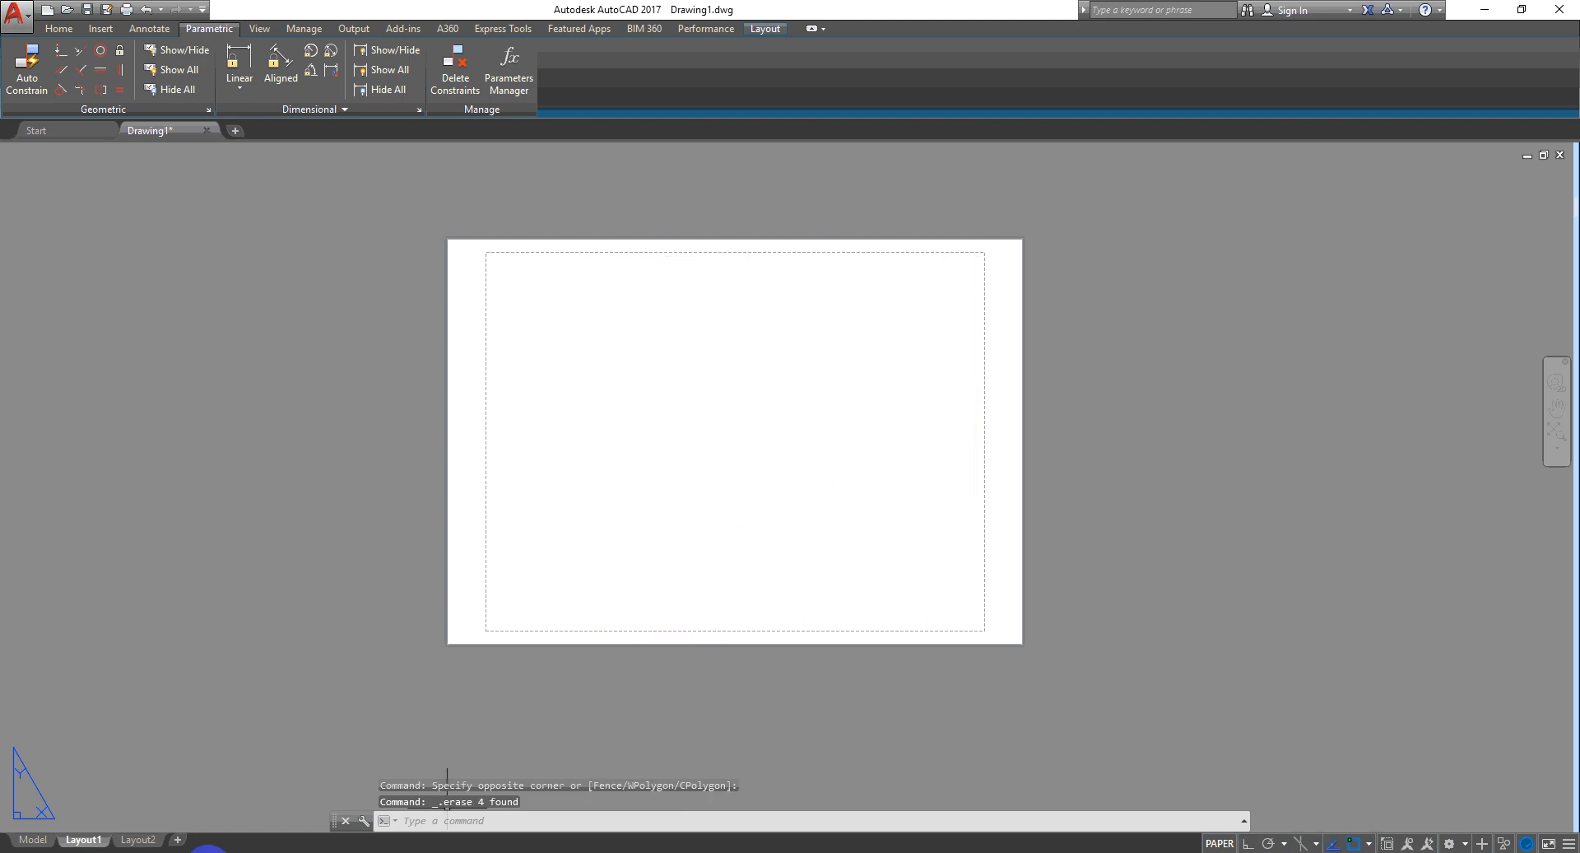
Switch to model space and look at the two concentric circles
click(33, 839)
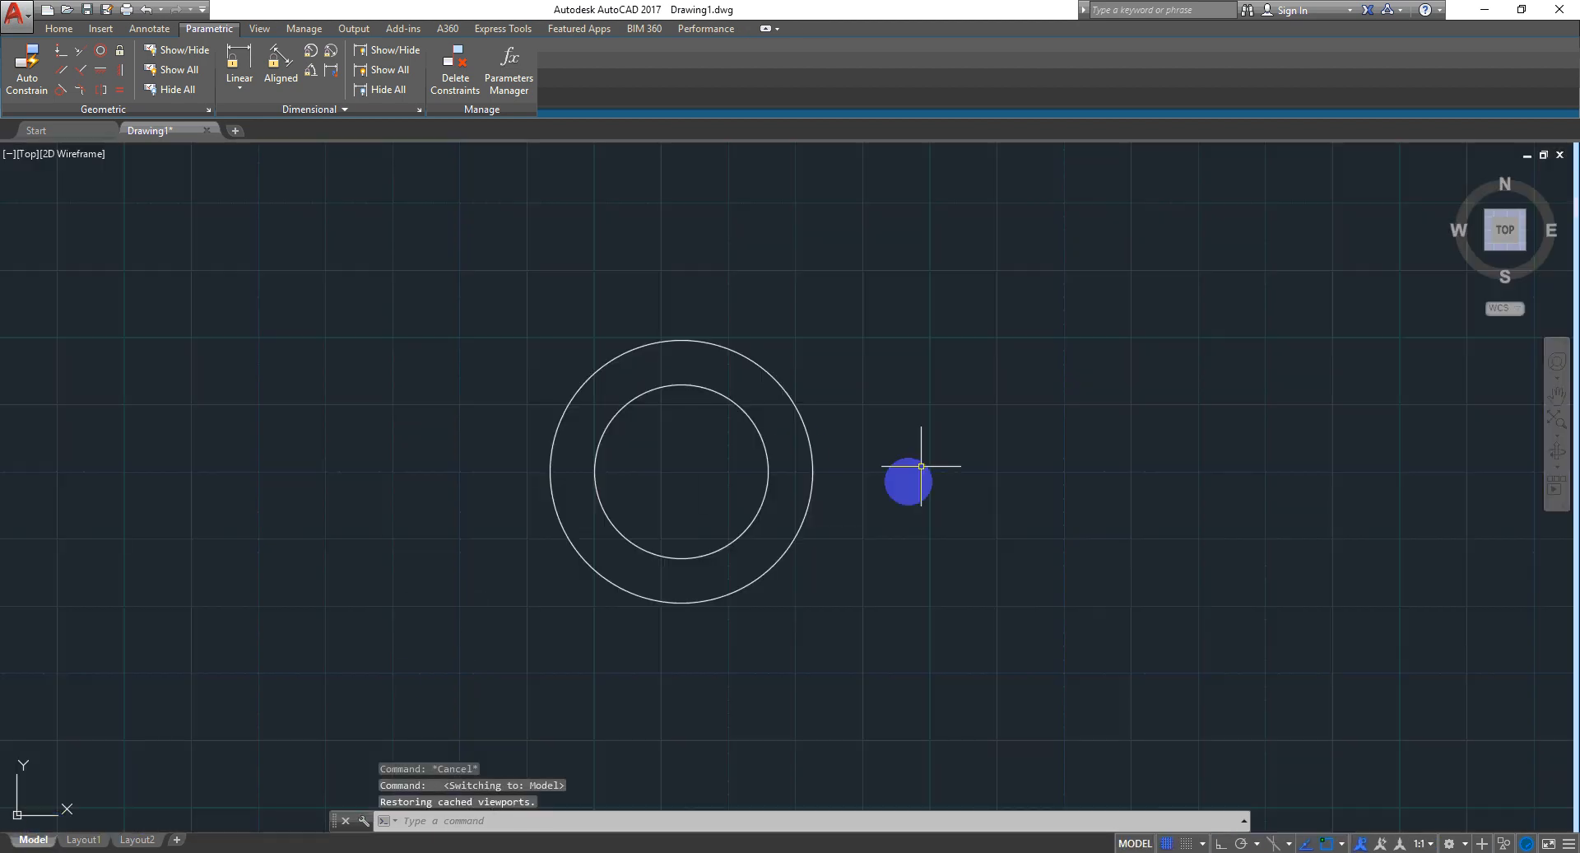
click(920, 466)
click(726, 471)
key(Escape)
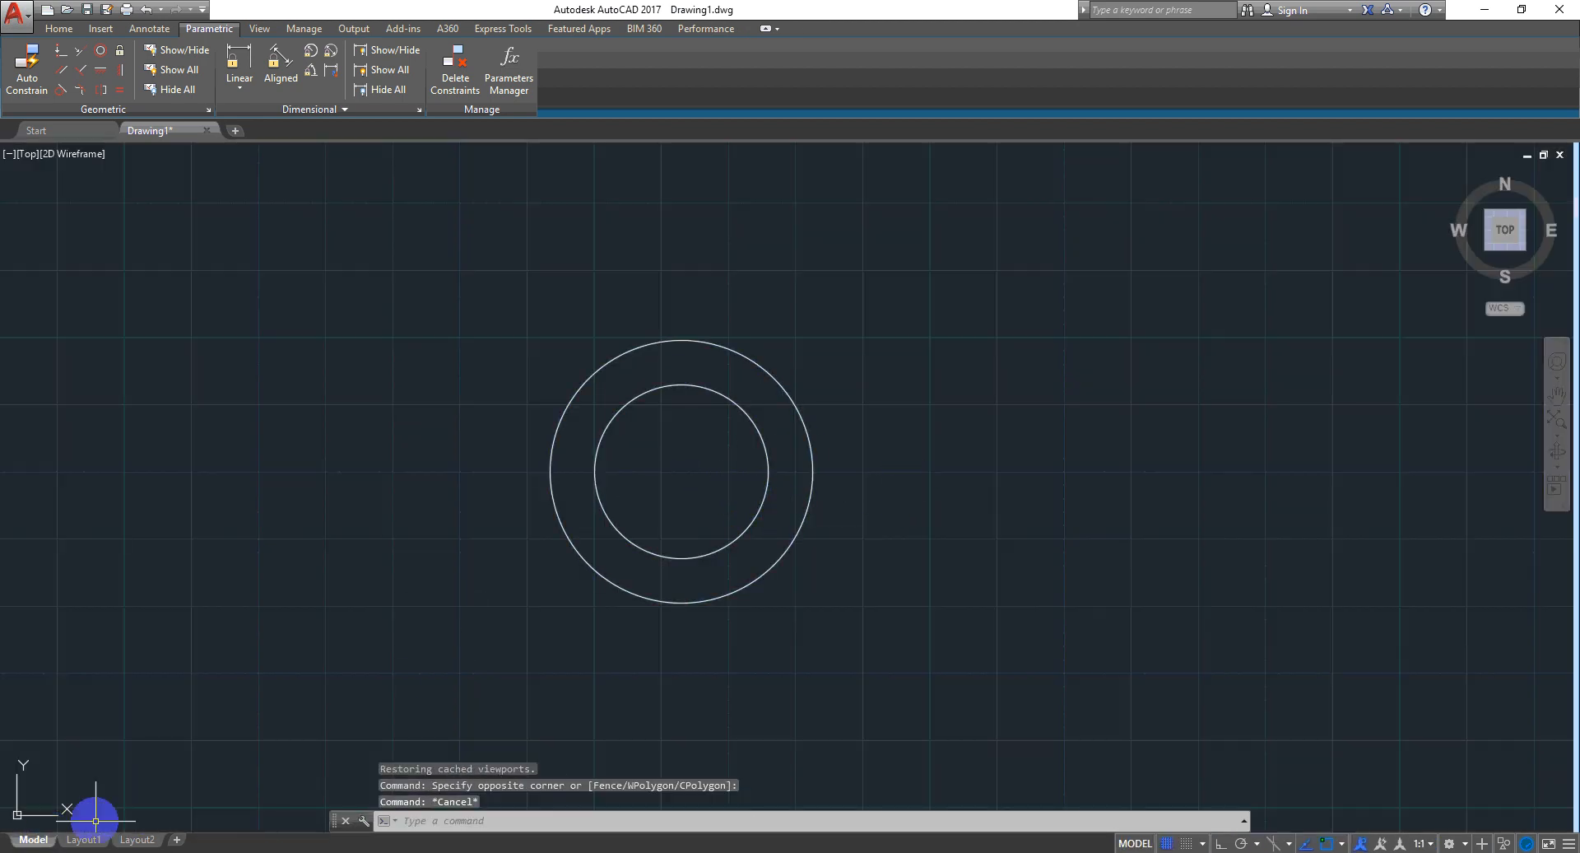
Return to Layout1 and create one large MVIEW viewport that nearly fills the sheet's printable area
click(86, 841)
text(mv)
key(Return)
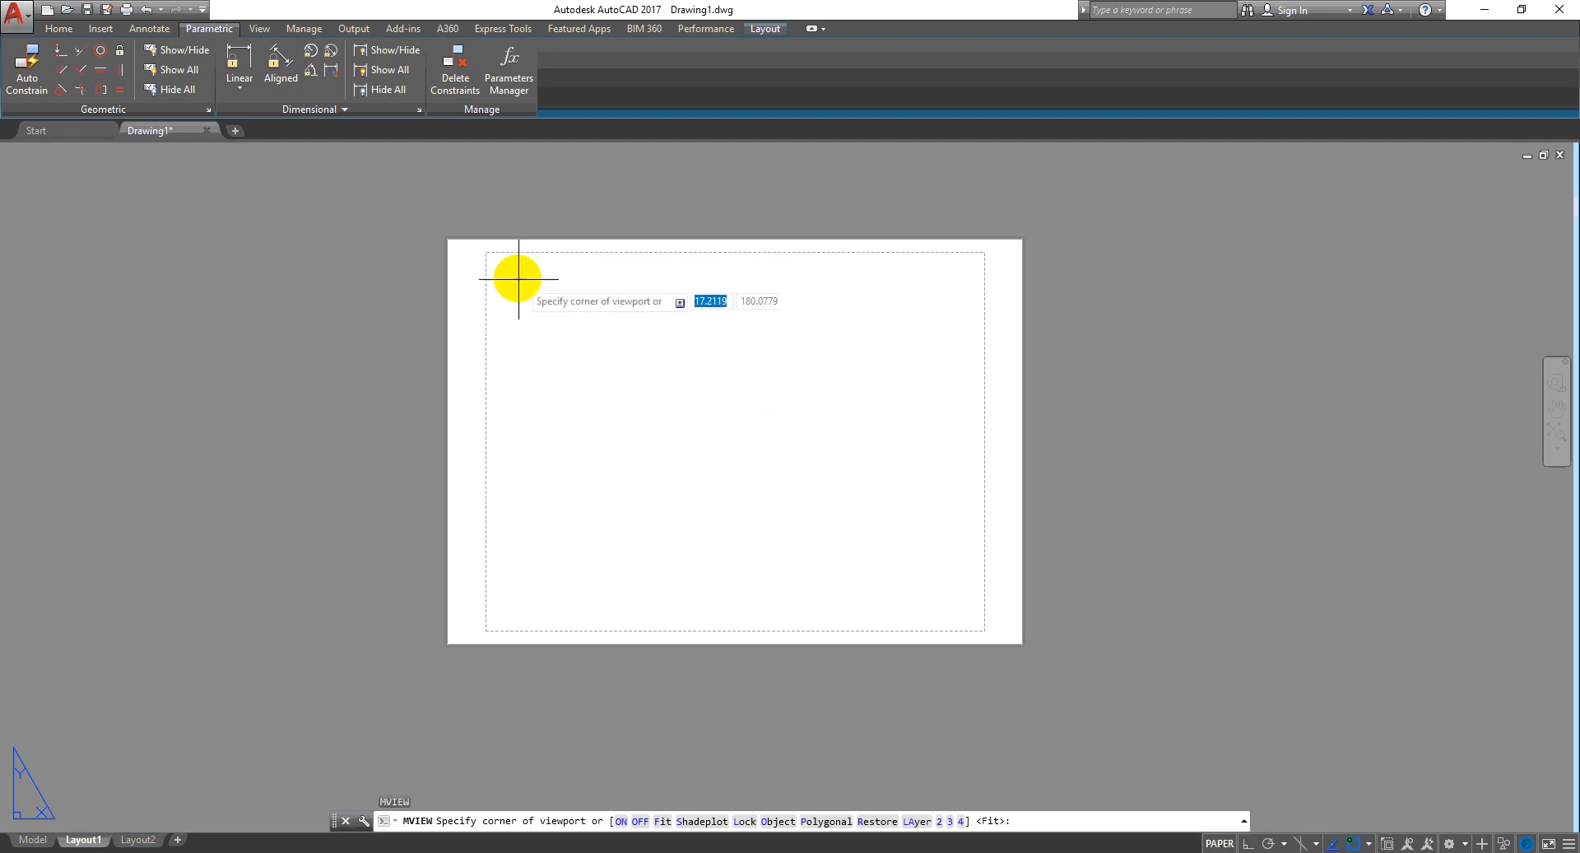
click(501, 266)
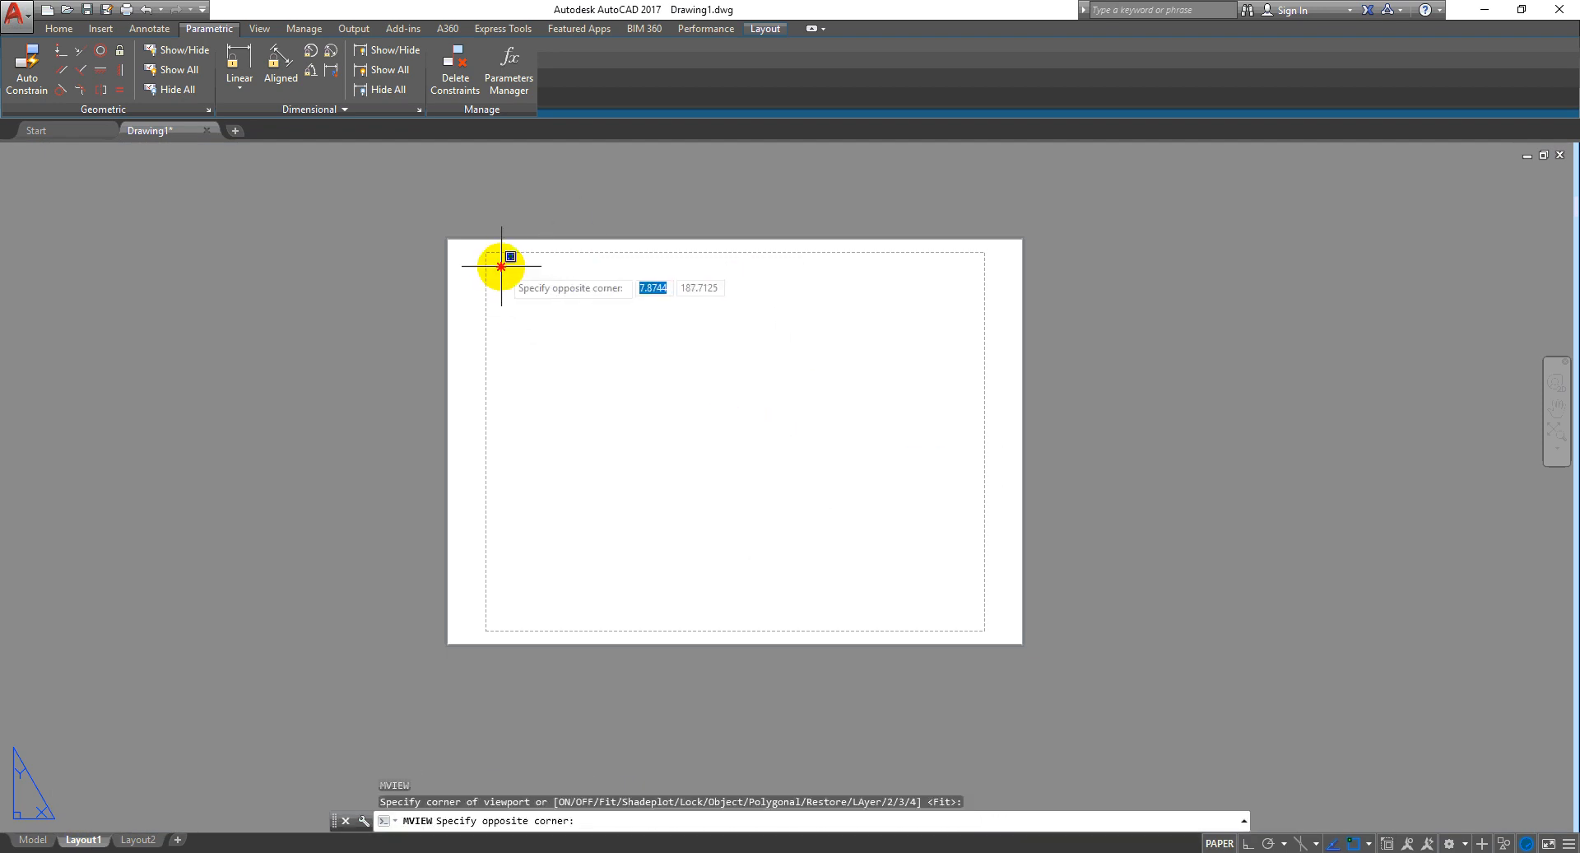
click(978, 623)
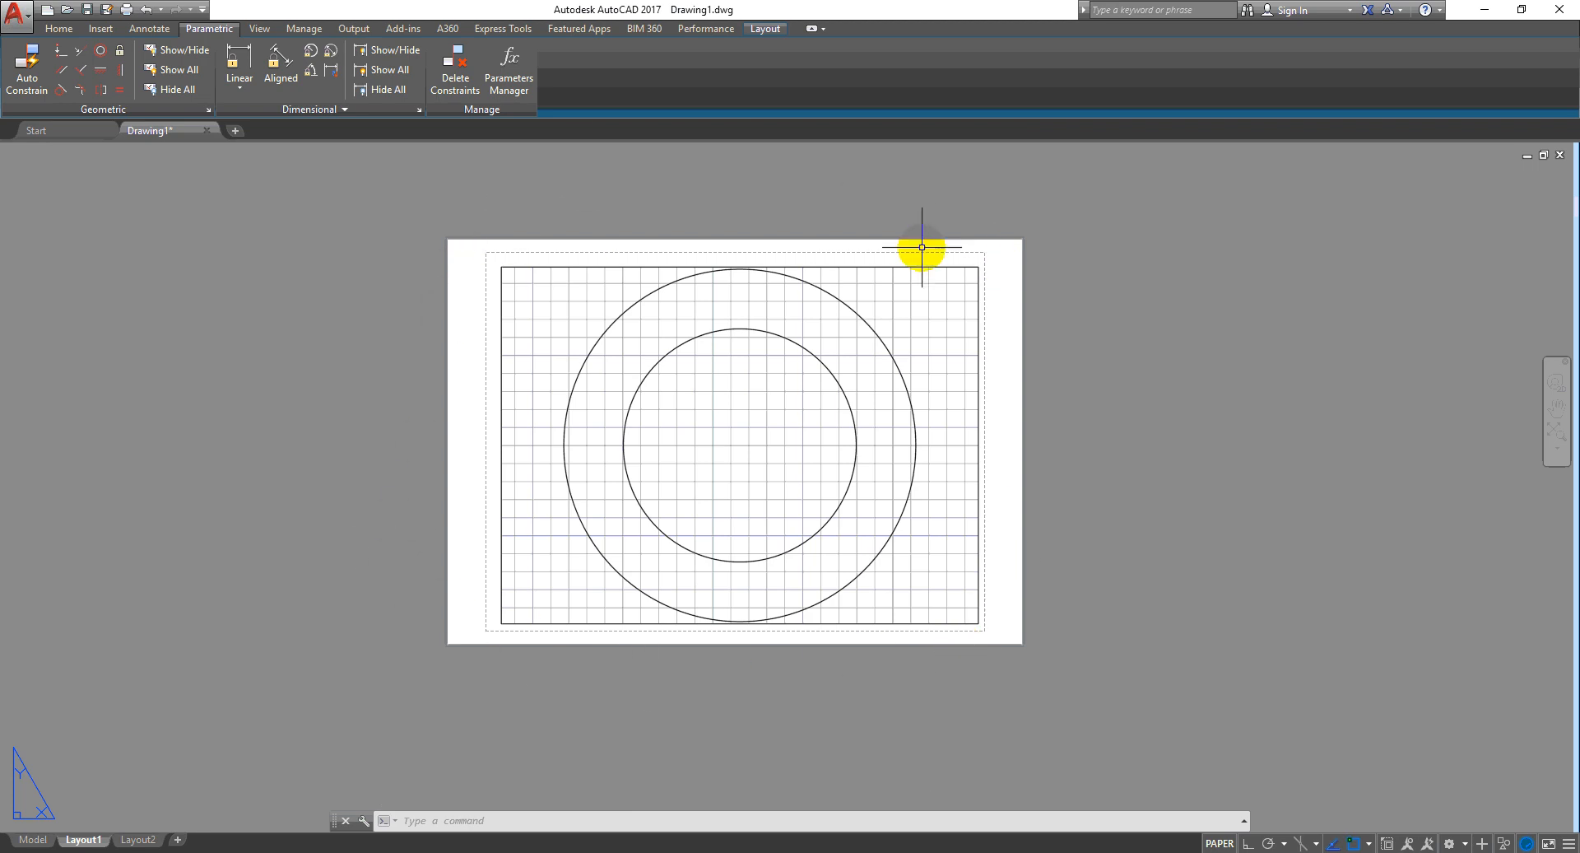
Open Layout1's page setup for modification and set the plotter to DWG To PDF.pc3
scroll(780, 298, up, 3)
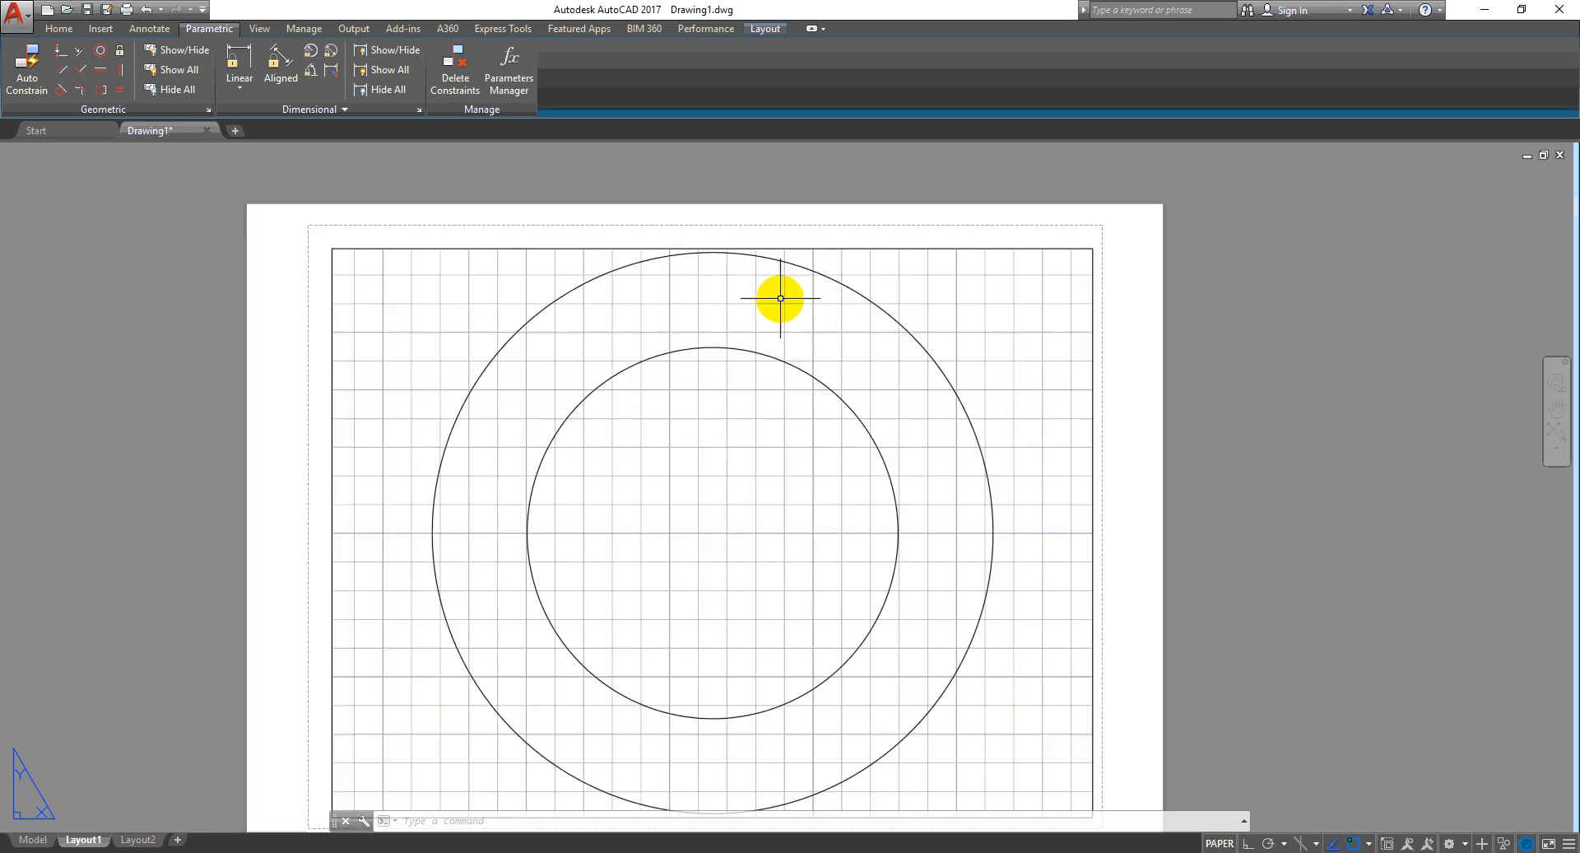
mouse_move(748, 460)
middle_down()
mouse_move(927, 391)
mouse_move(911, 419)
middle_up()
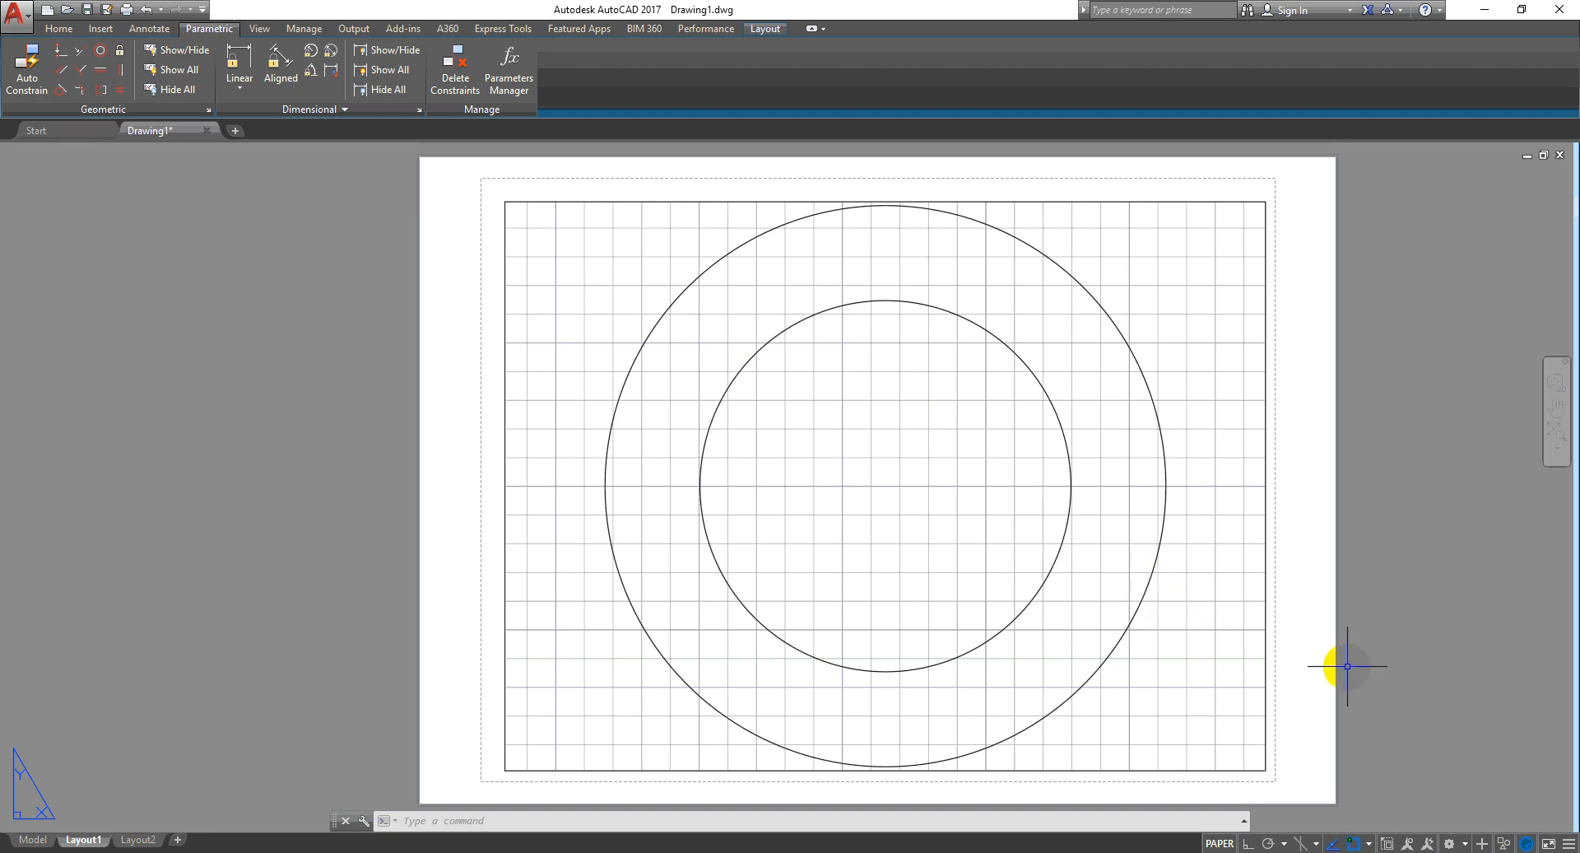
mouse_move(97, 841)
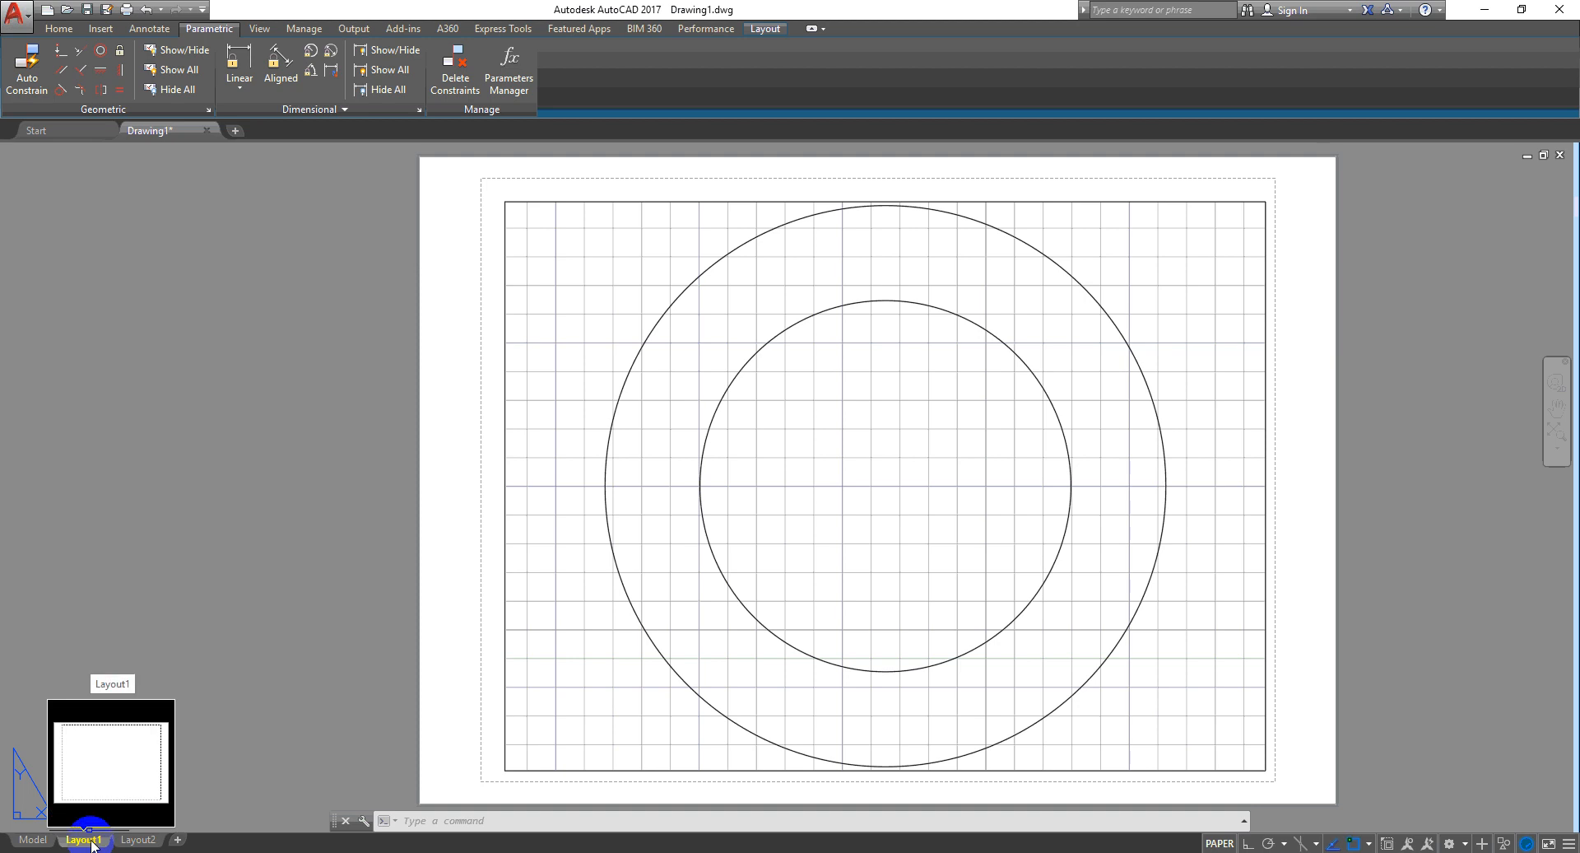
right_click(92, 845)
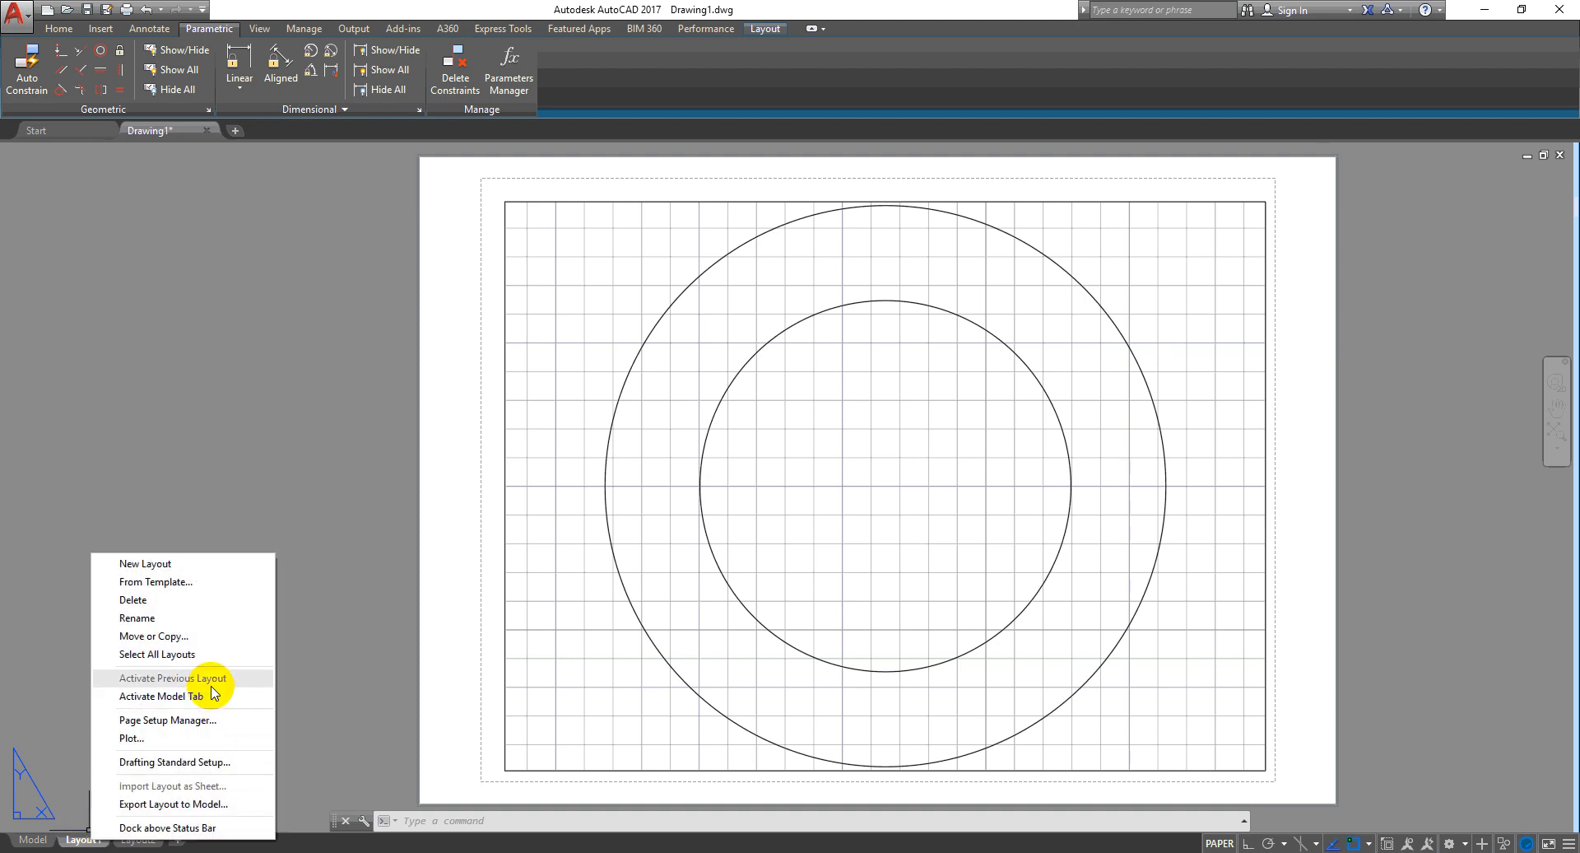
click(239, 720)
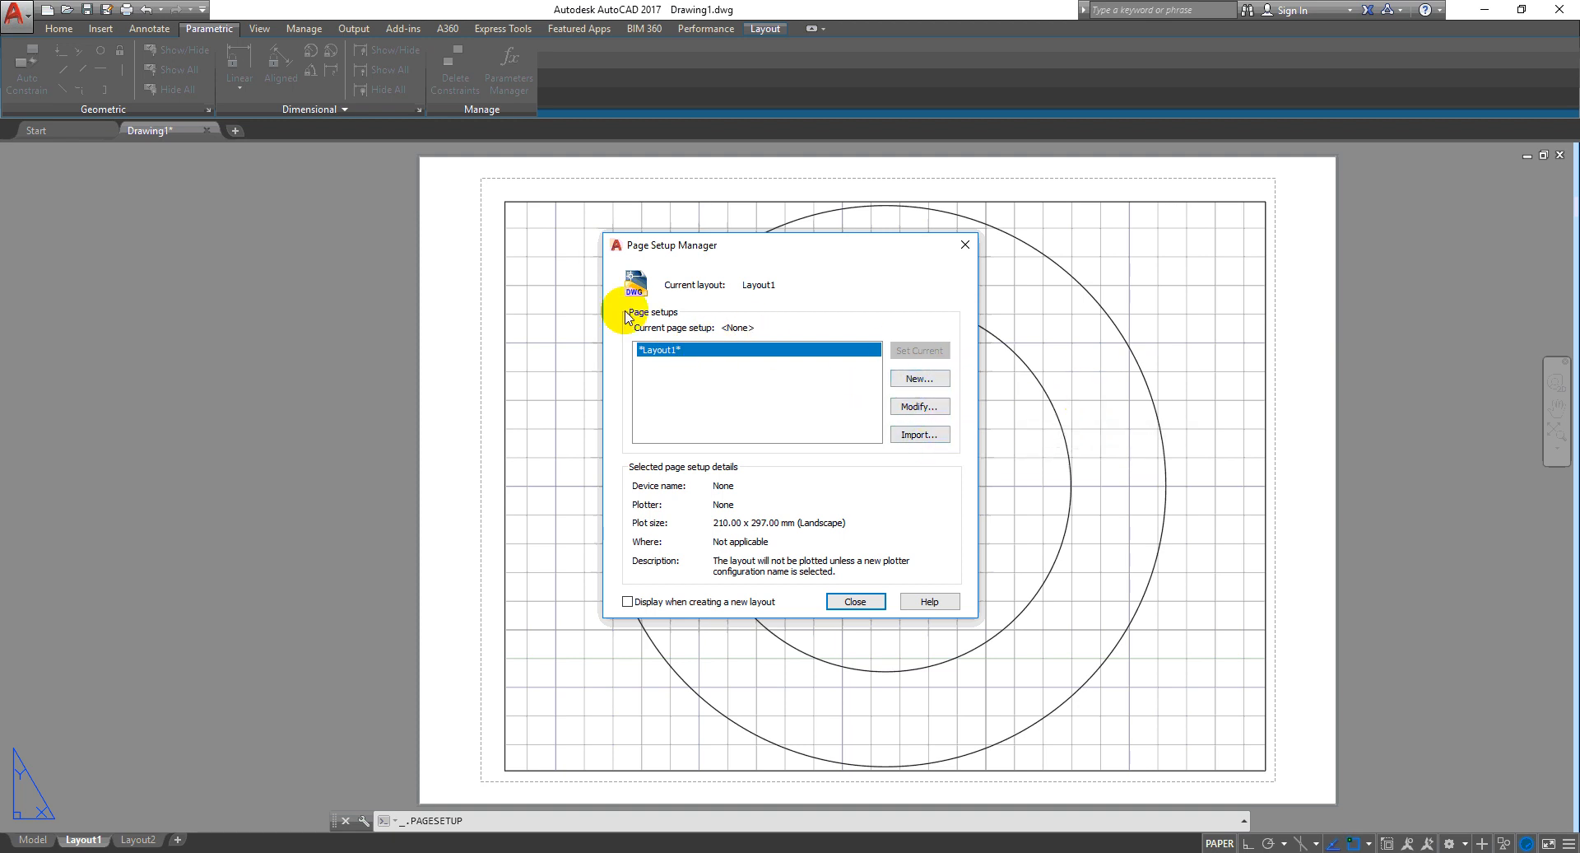
click(937, 409)
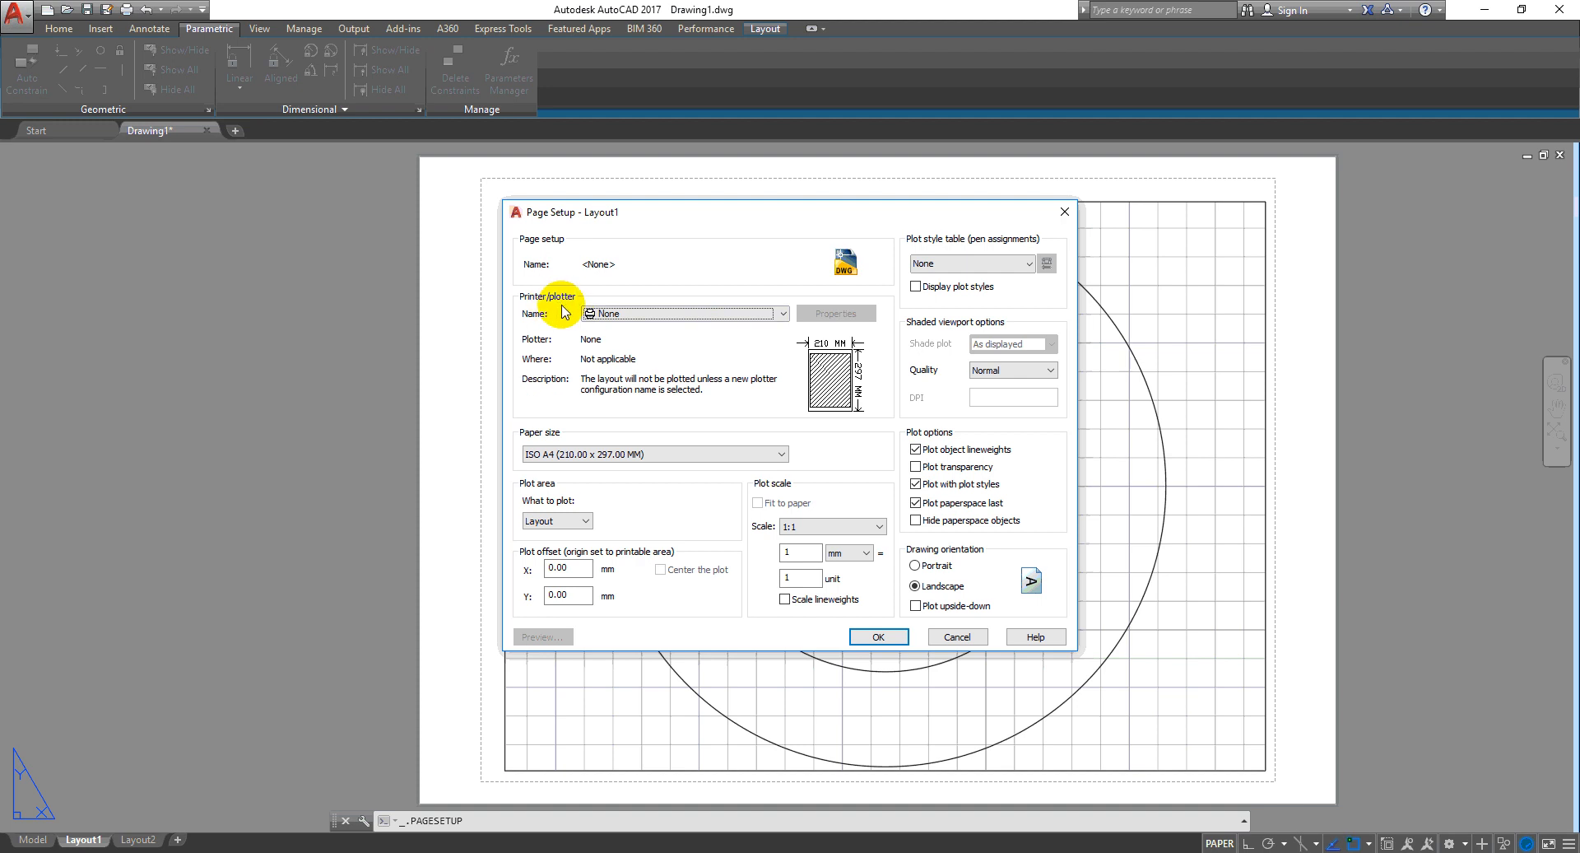
click(662, 314)
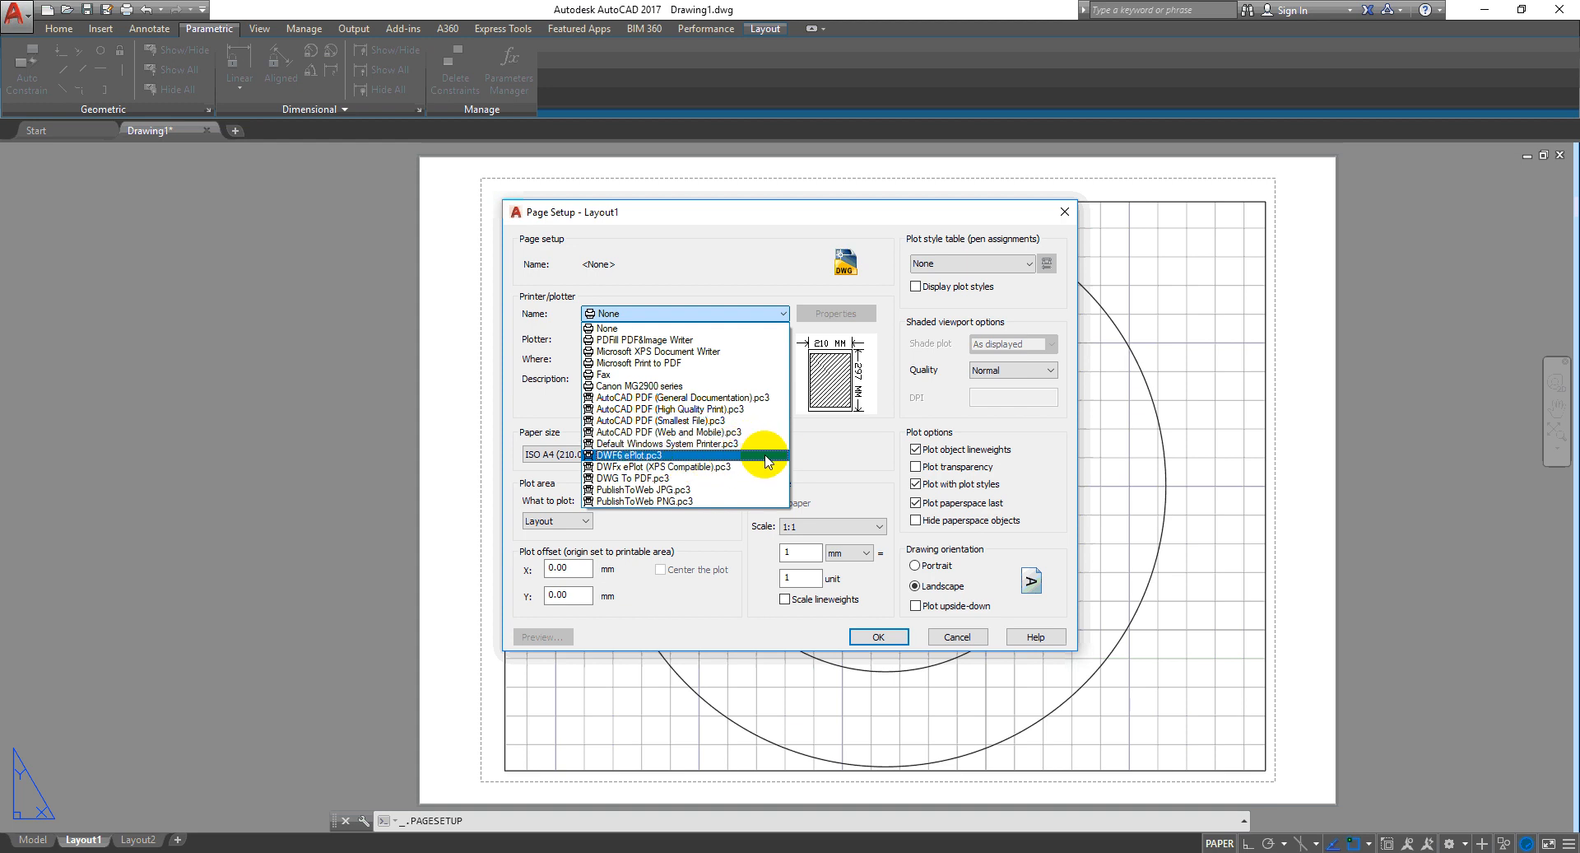
click(660, 478)
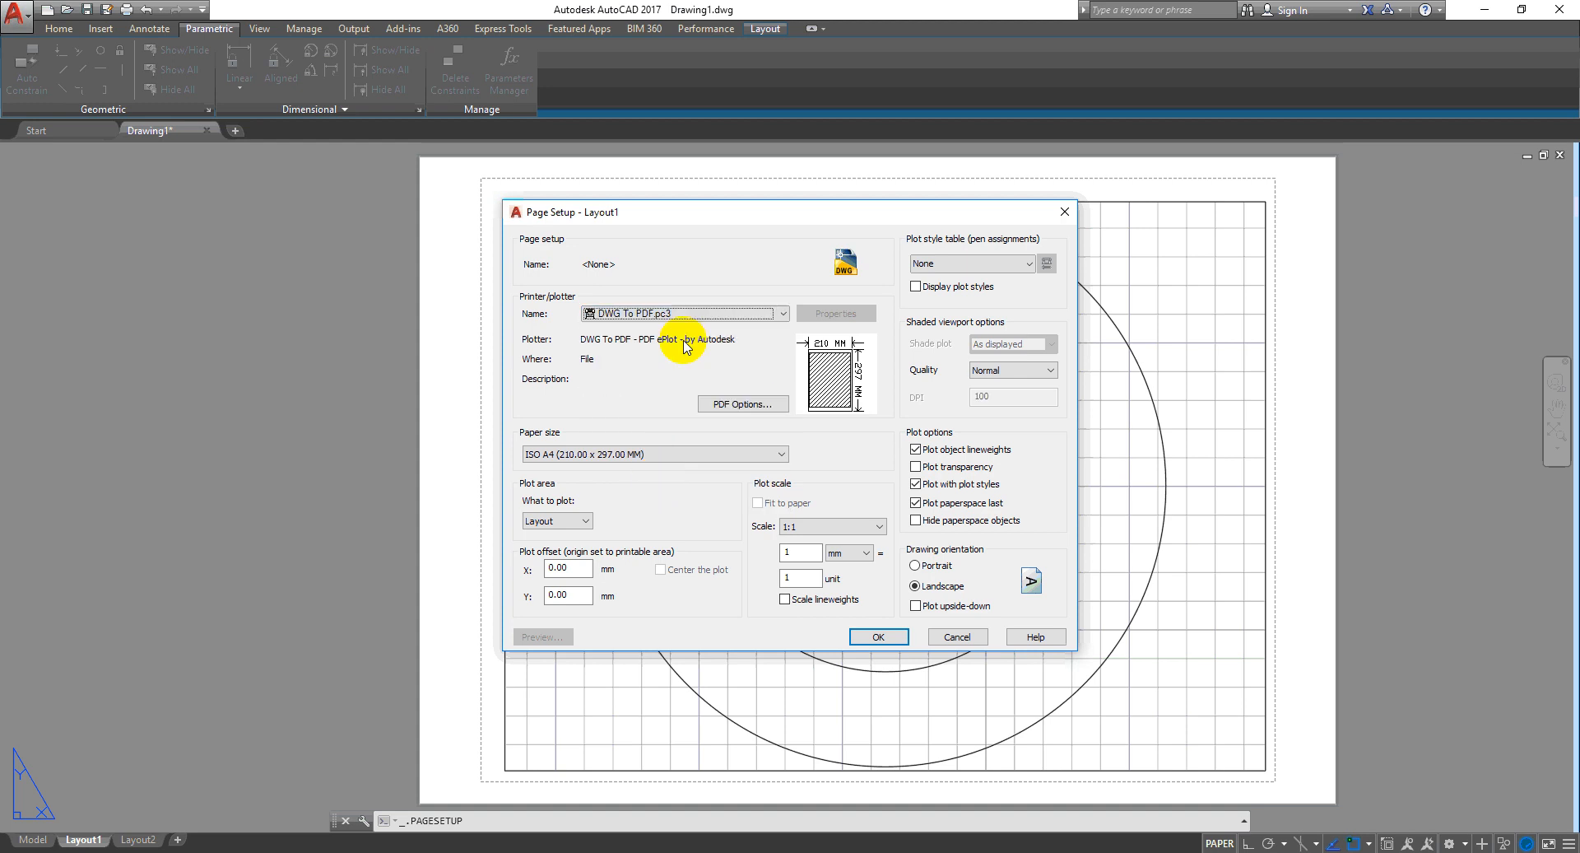
Set the paper size to ISO full bleed A2 (594.00 x 420.00 MM)
click(593, 455)
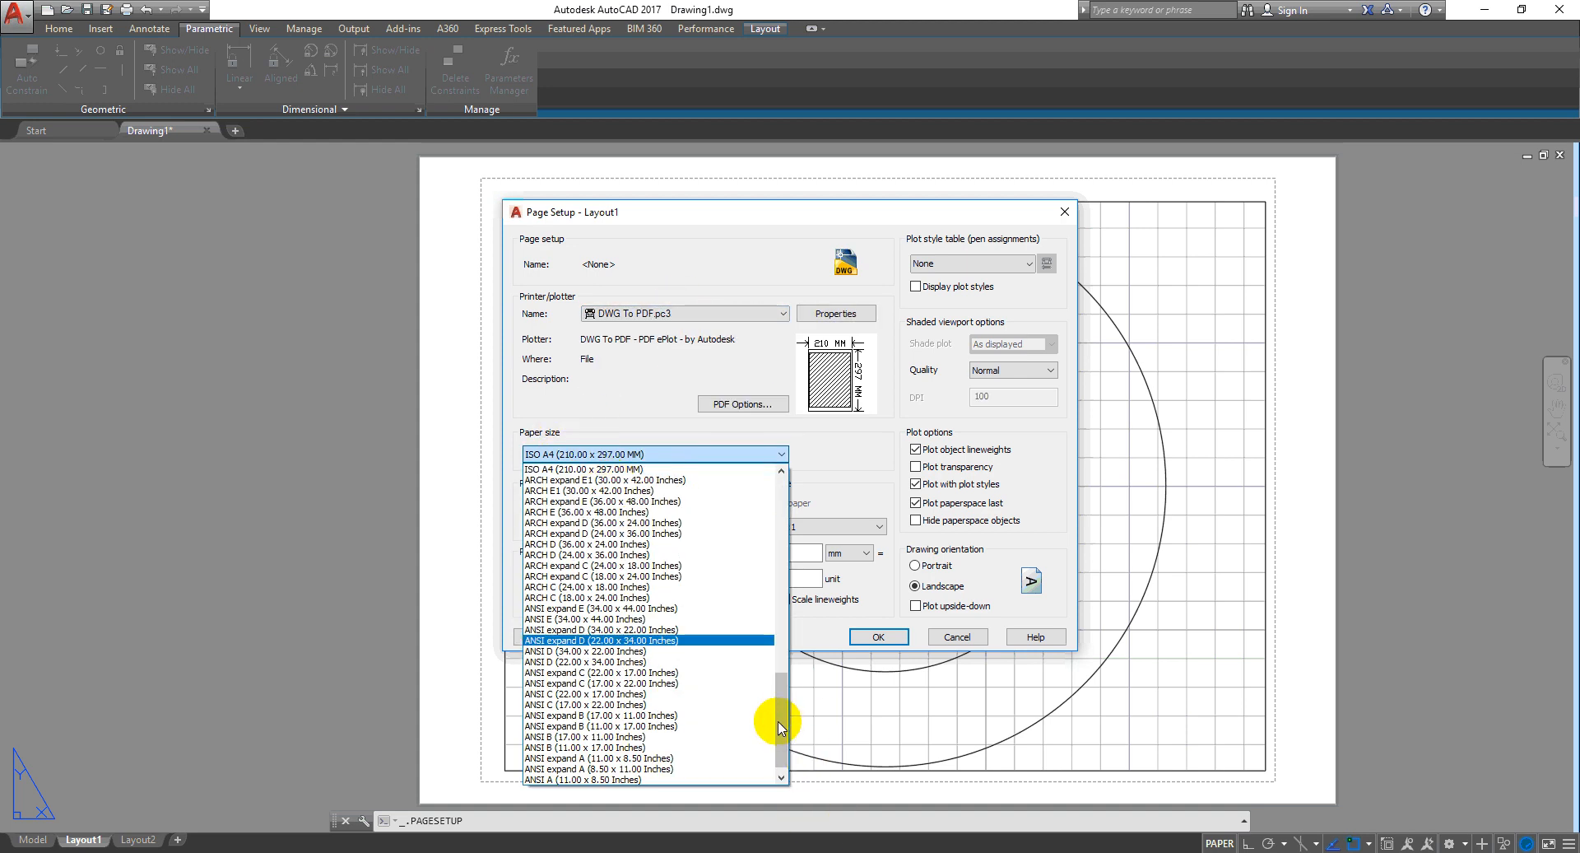
drag(783, 719, 789, 505)
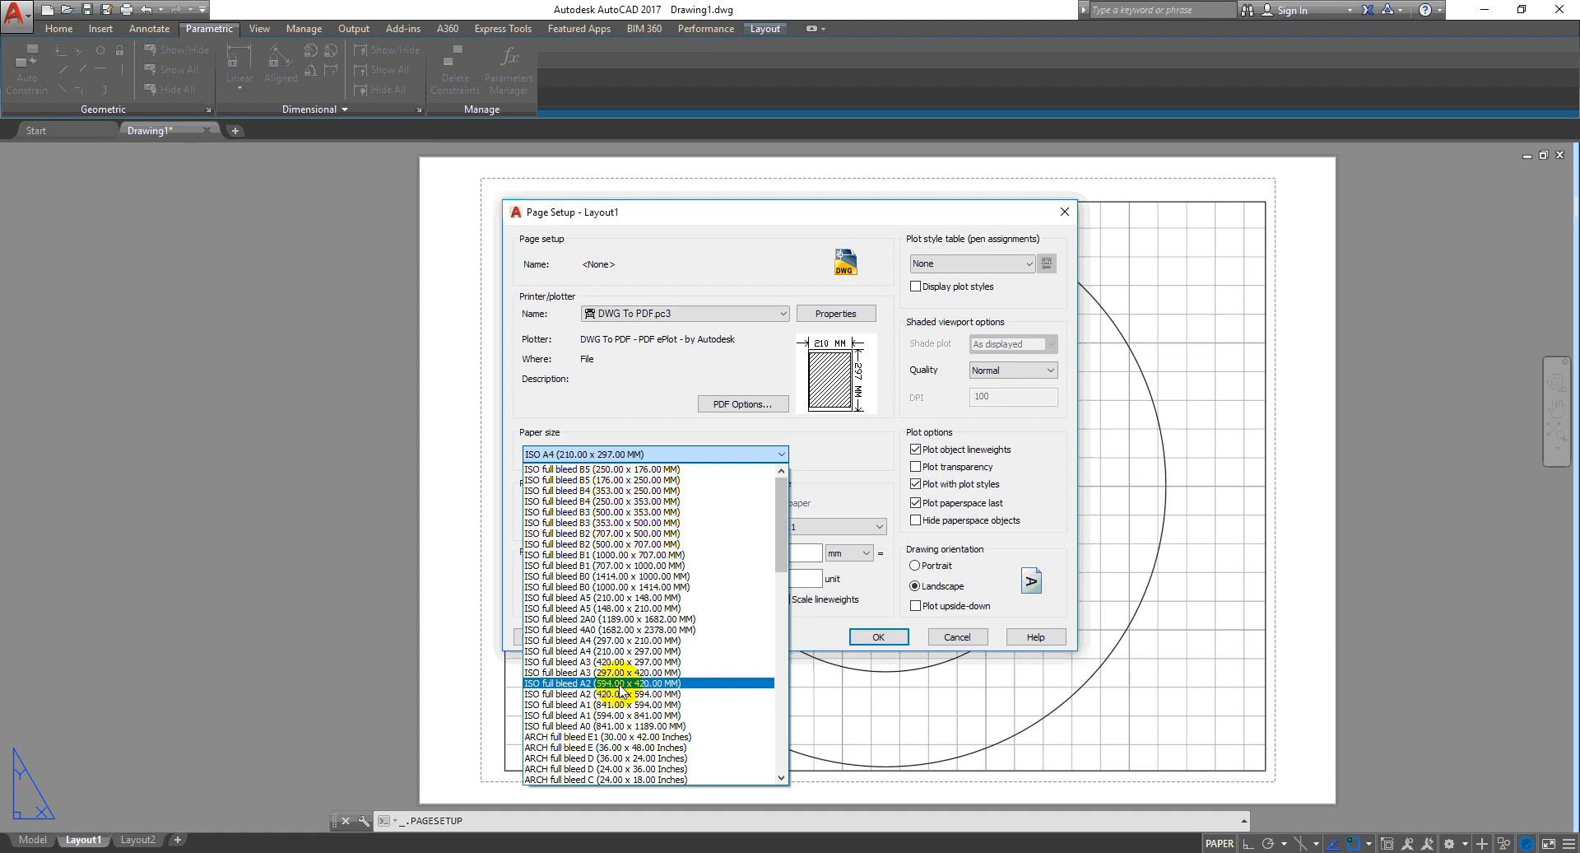
click(682, 684)
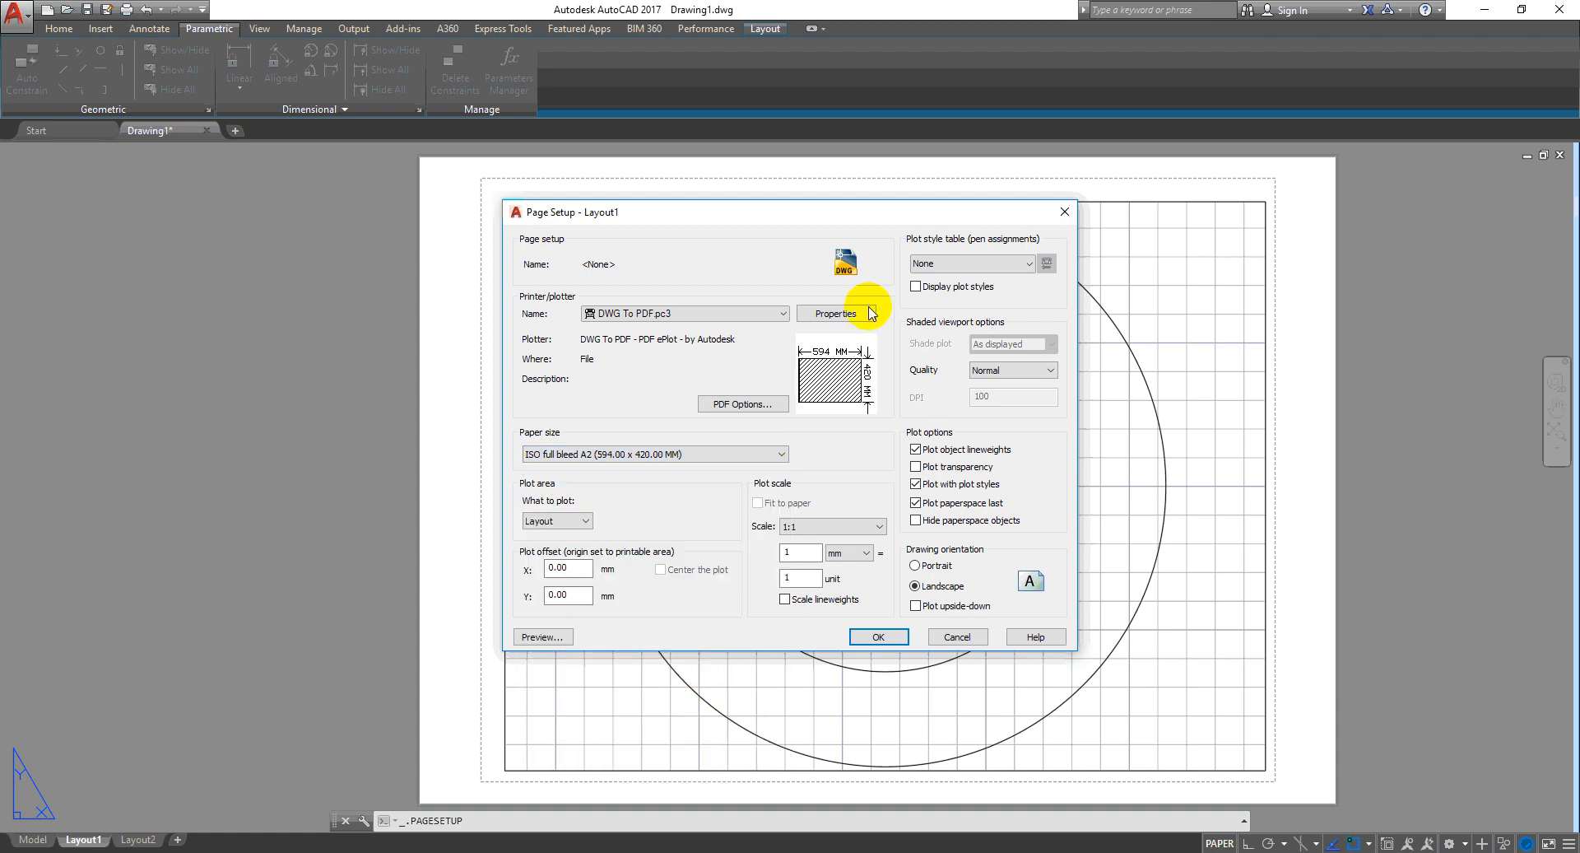
Try the ISO full bleed A2 (420.00 x 594.00 MM) paper size and return to ISO full bleed A2 (594.00 x 420.00 MM)
mouse_move(856, 363)
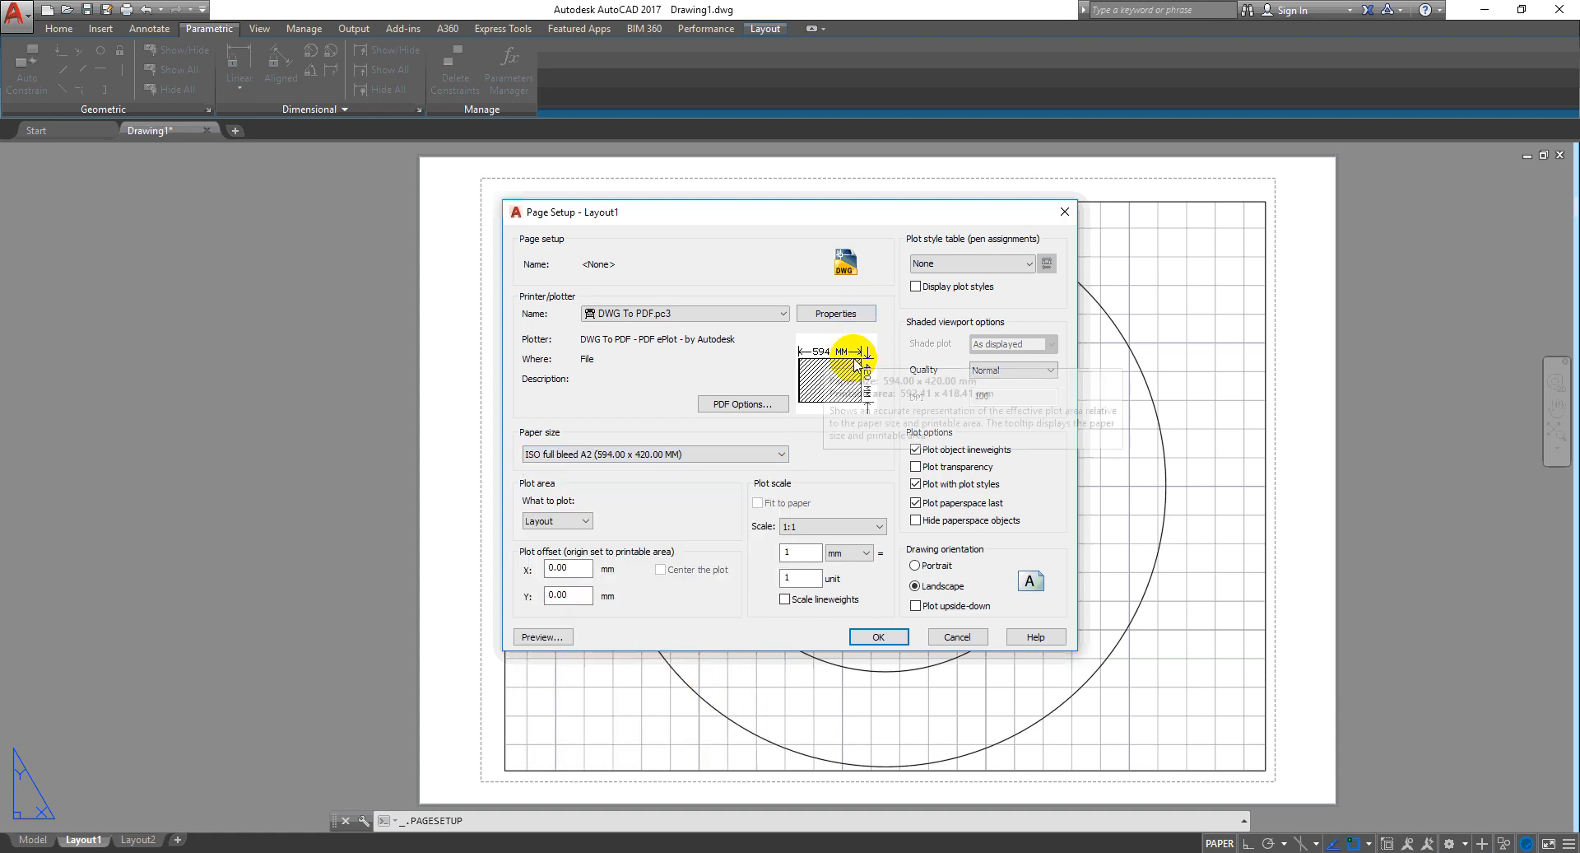
click(706, 455)
click(698, 479)
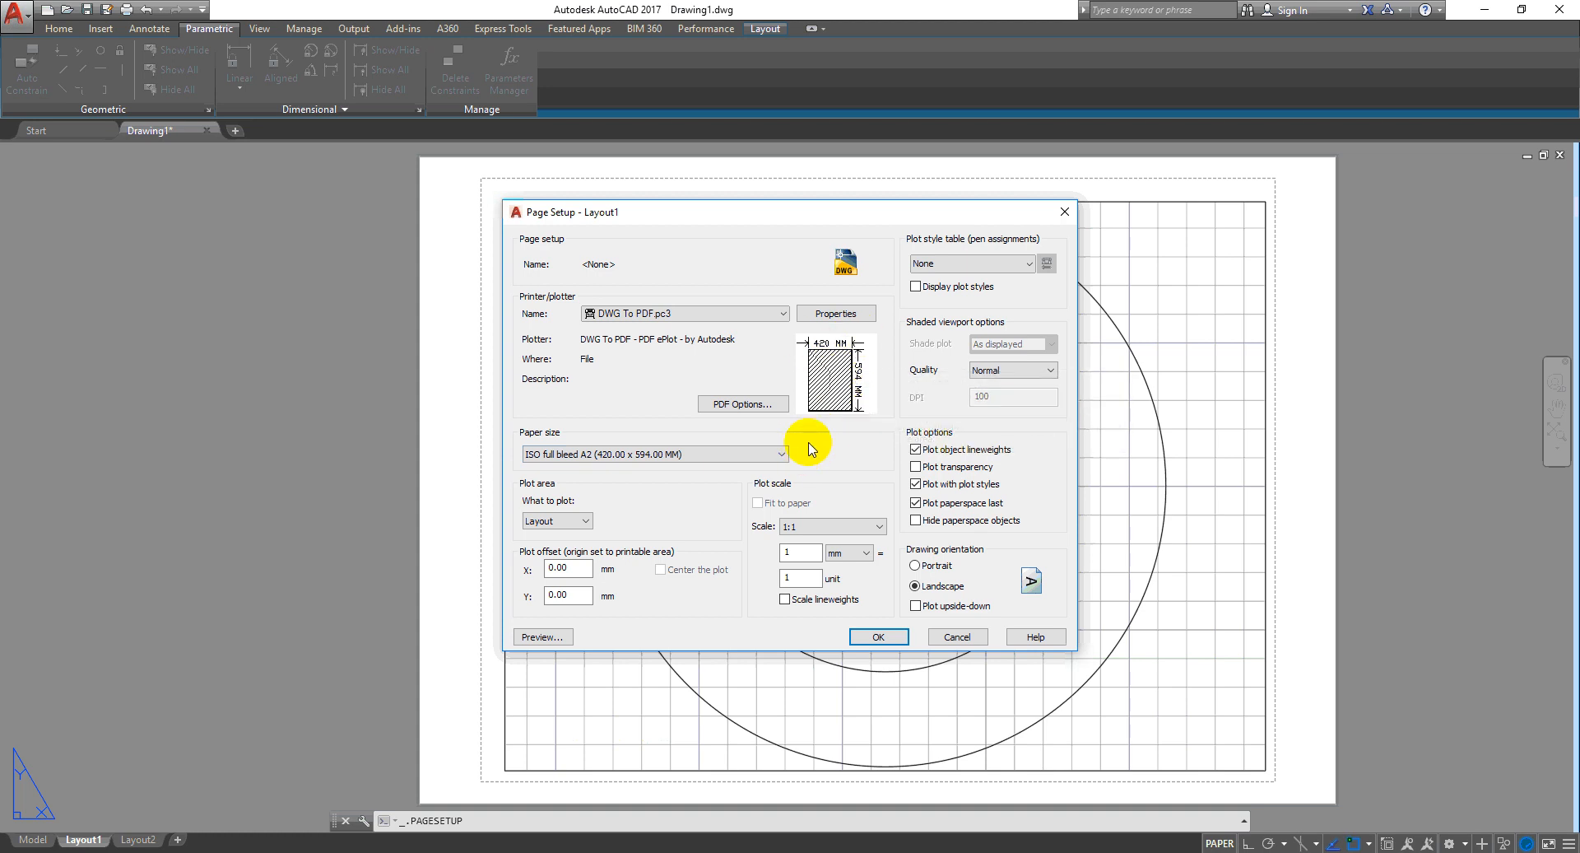
click(700, 455)
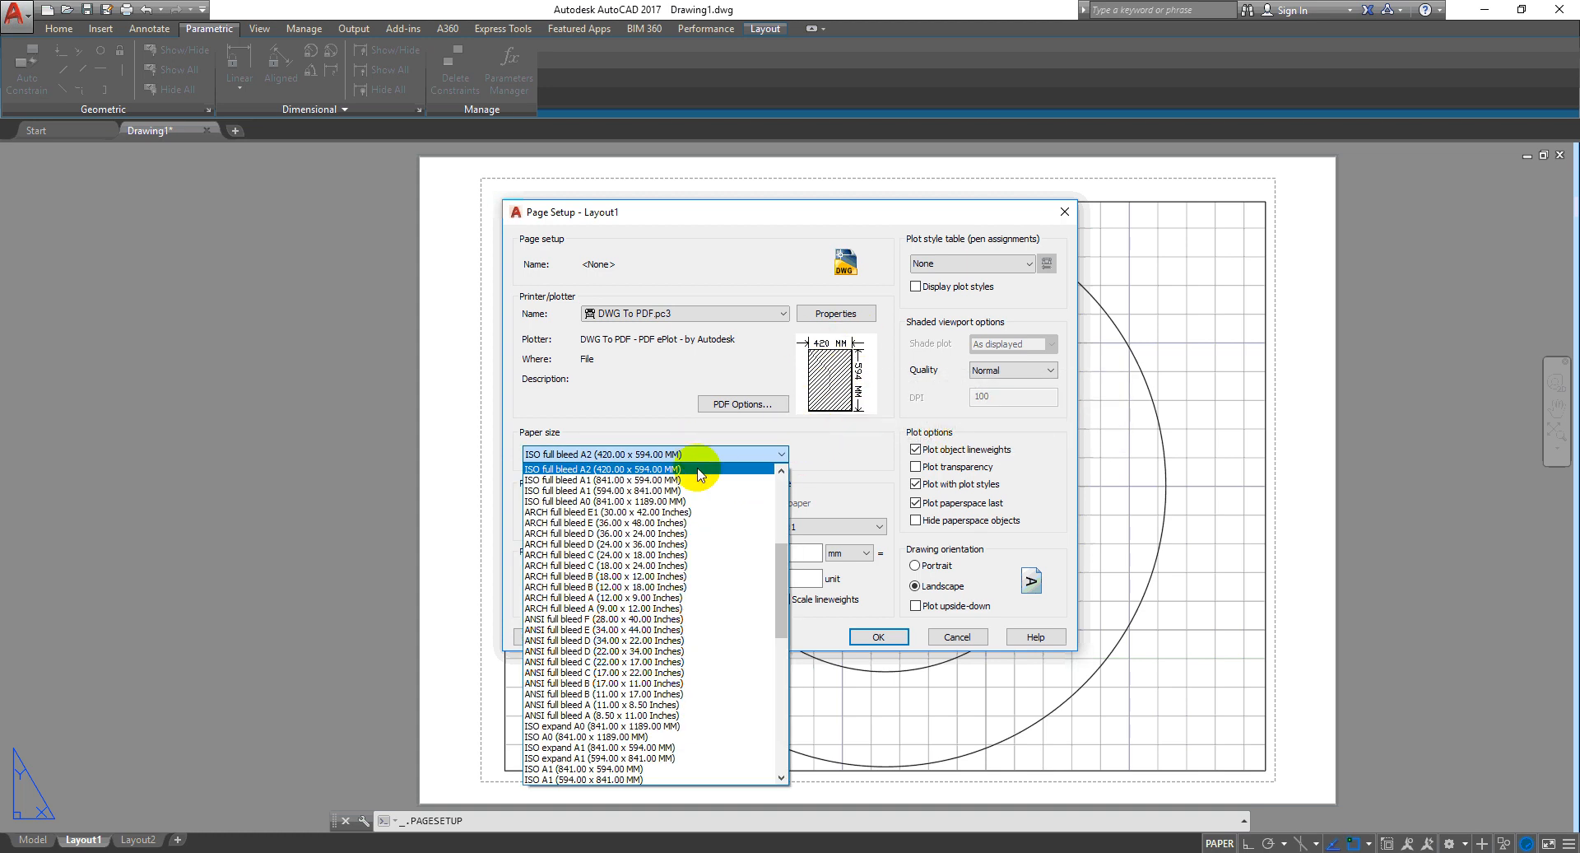
click(781, 470)
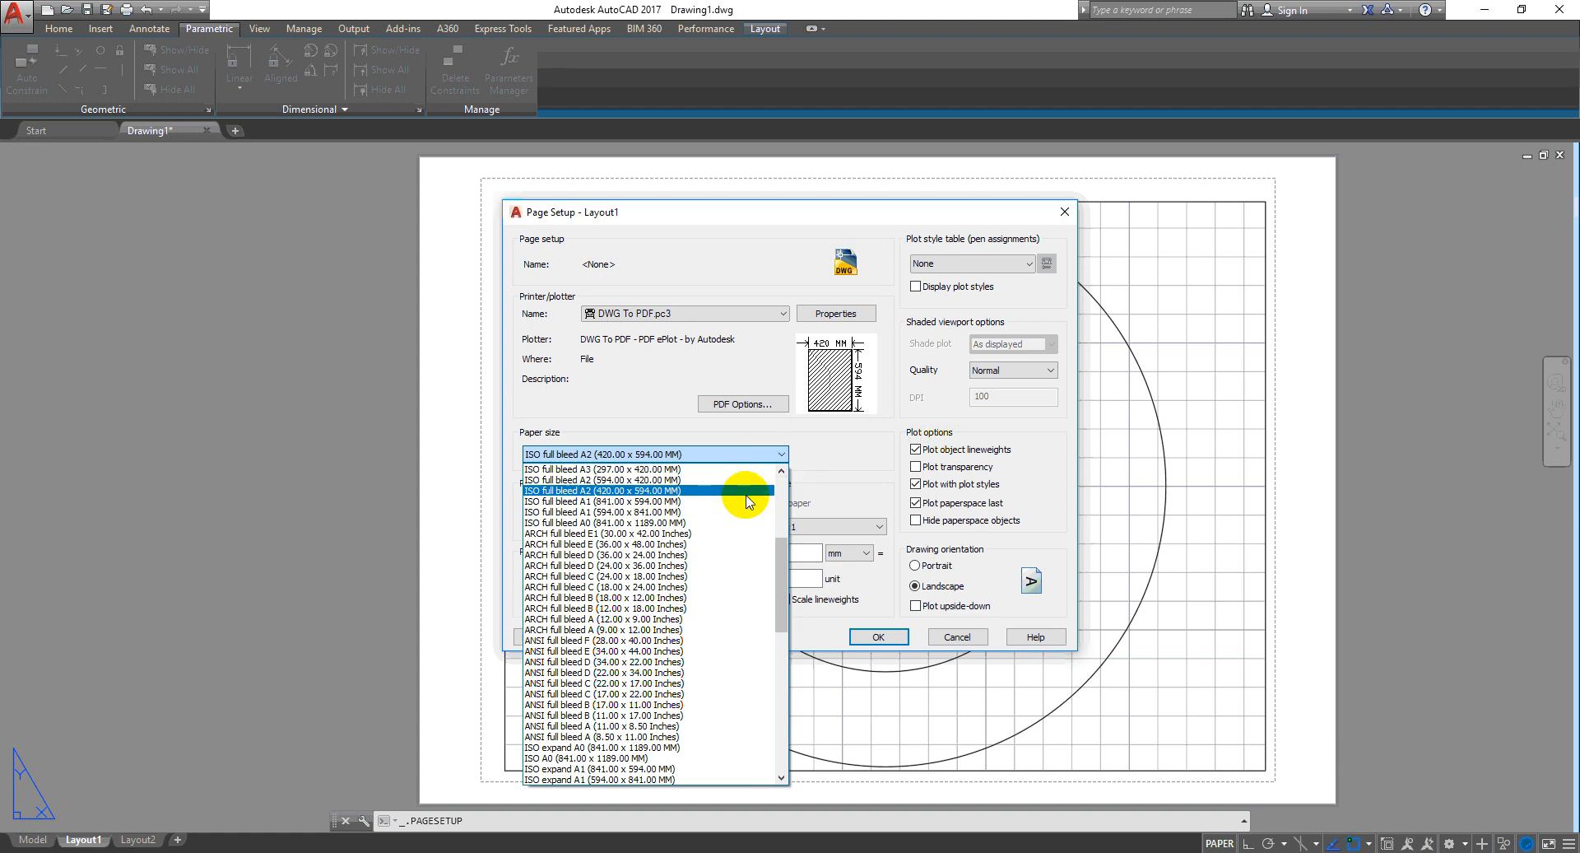
click(648, 479)
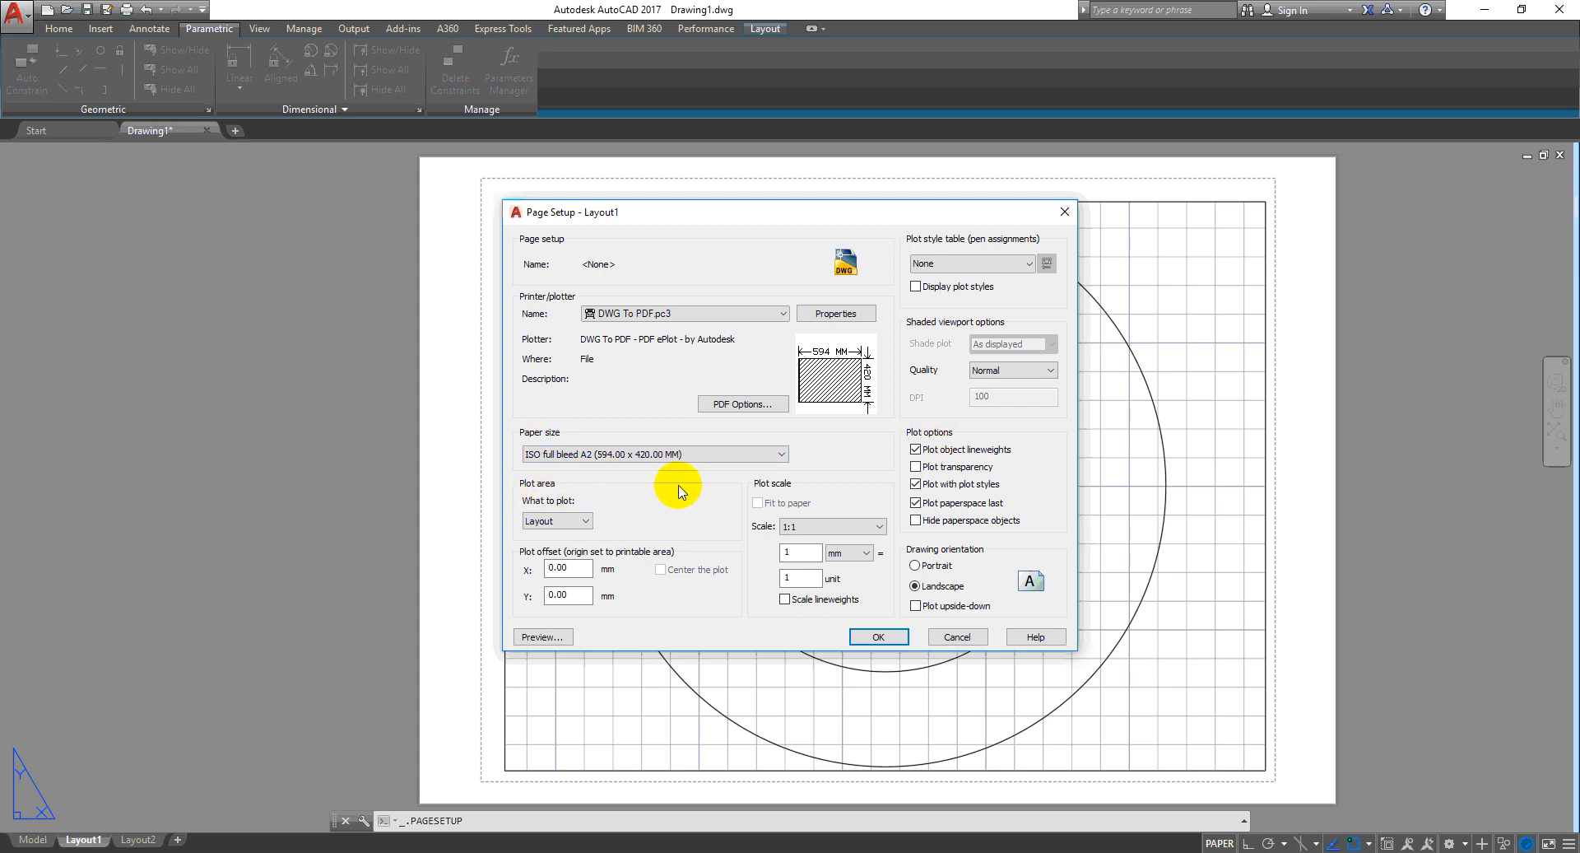
Choose Layout as the area to plot in the page setup
click(586, 523)
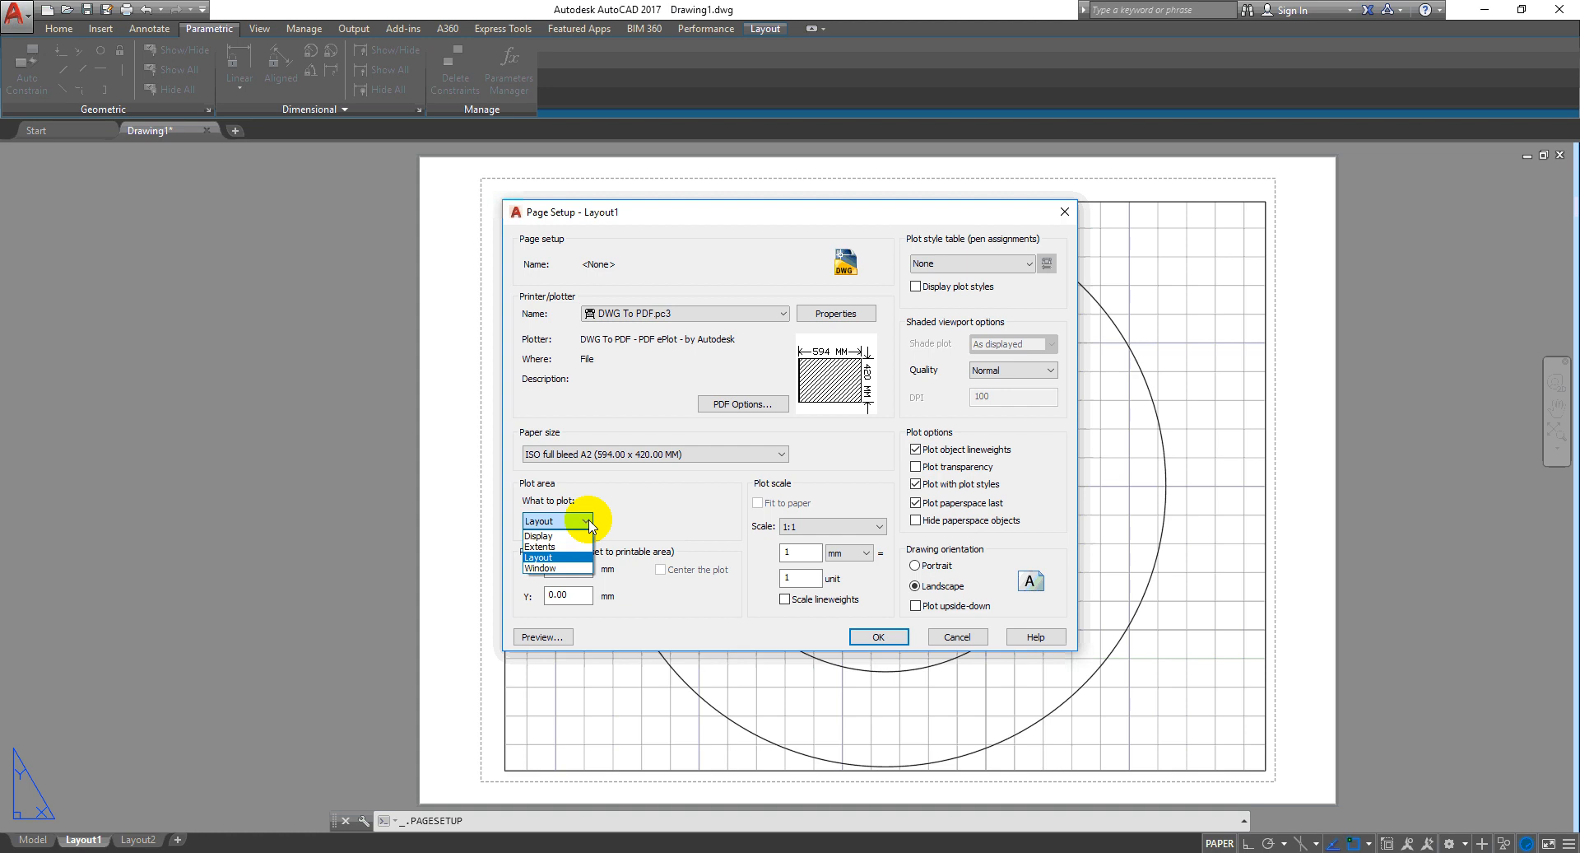
click(539, 557)
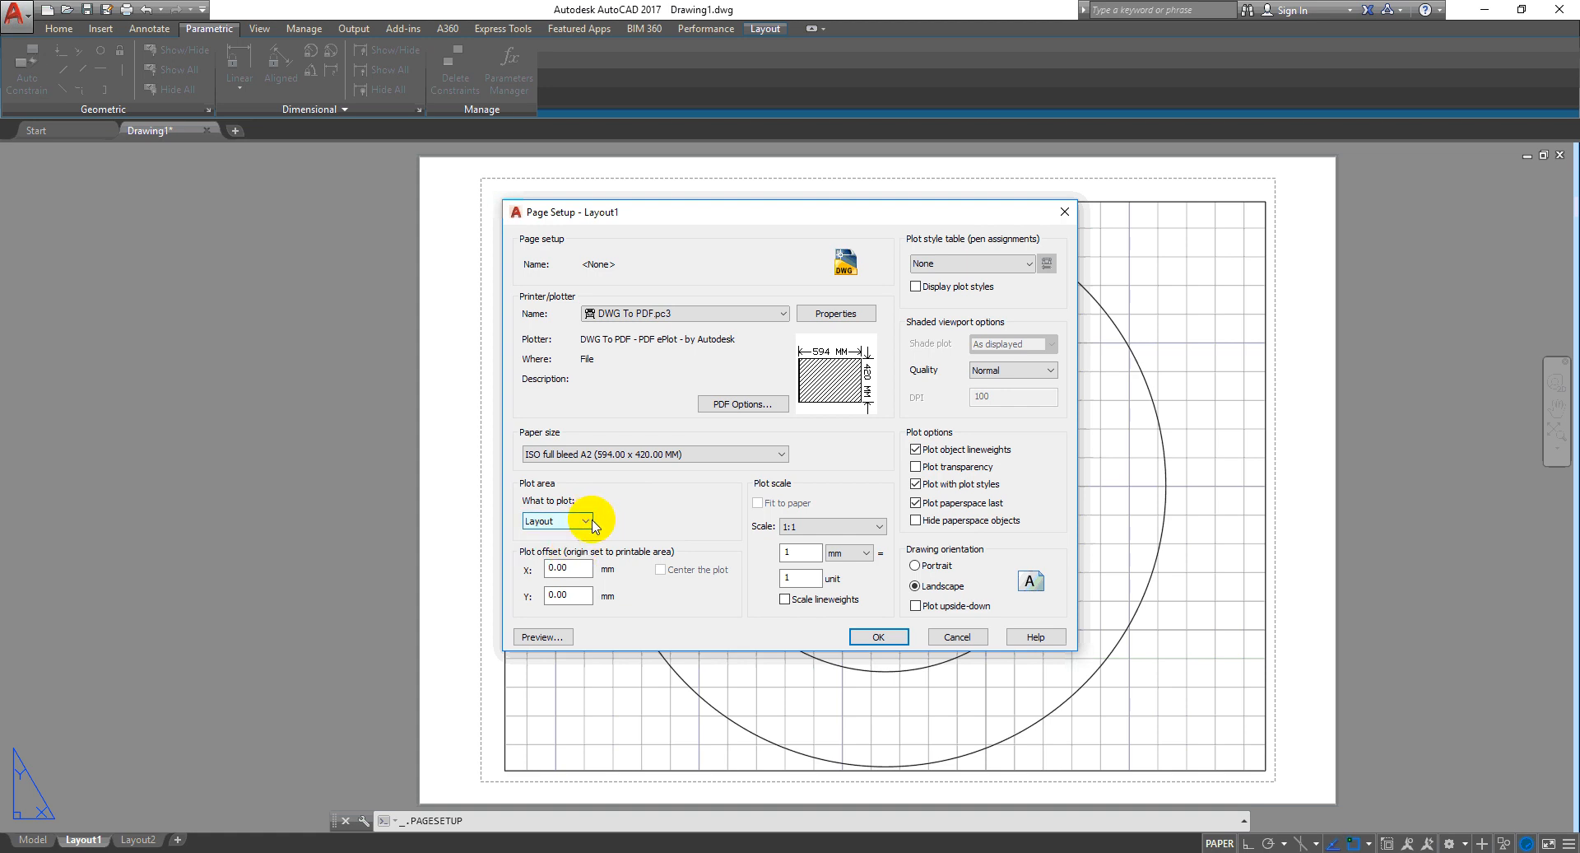
Try a Window plot area enclosing the whole viewport, and return the plot area to Layout
click(583, 525)
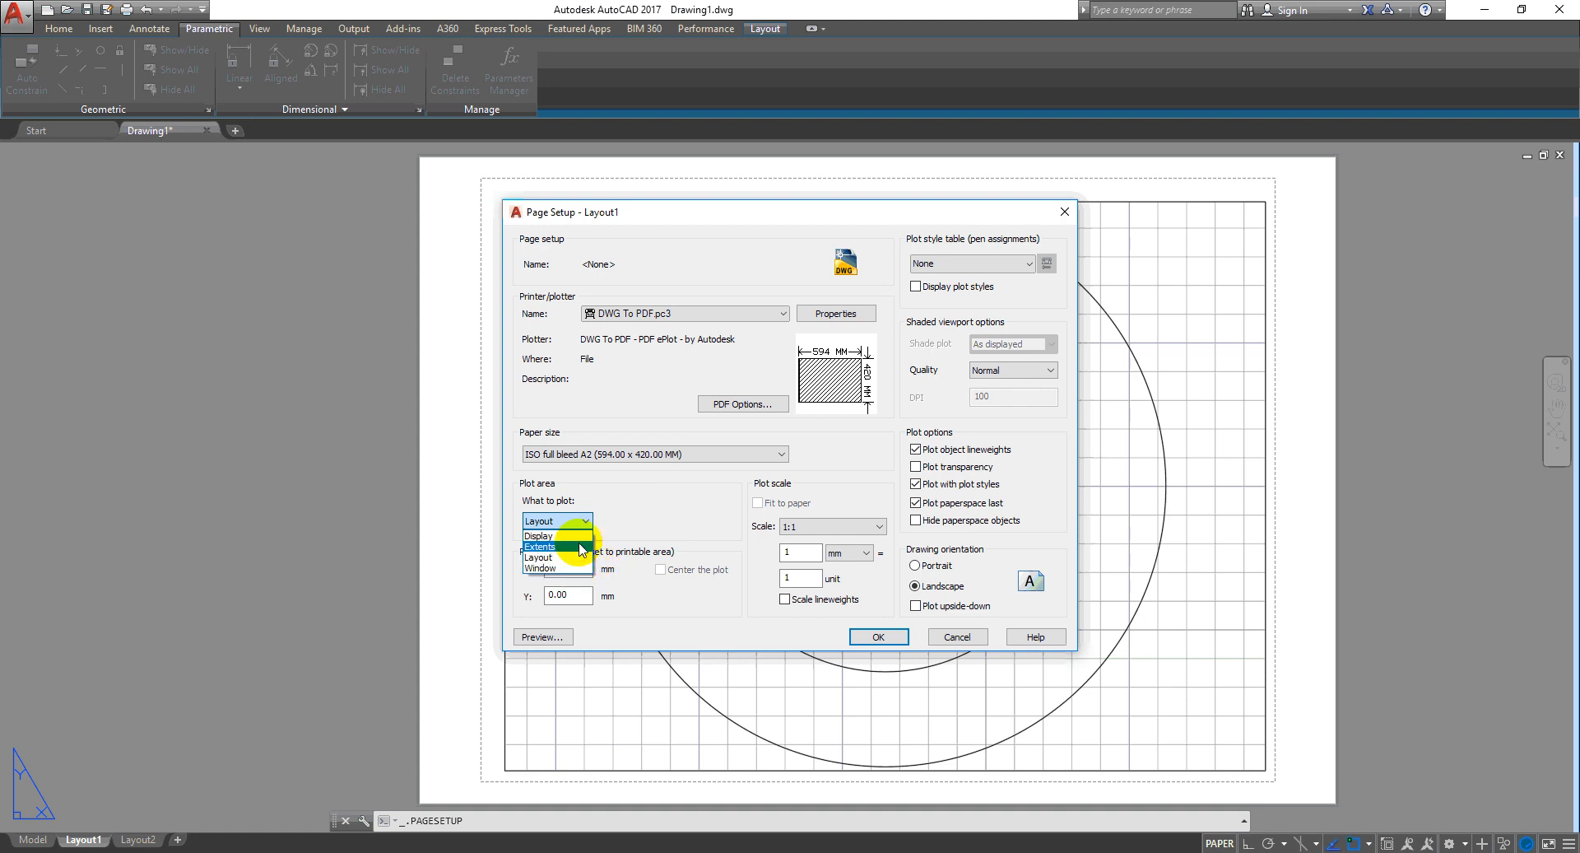
click(558, 568)
click(473, 172)
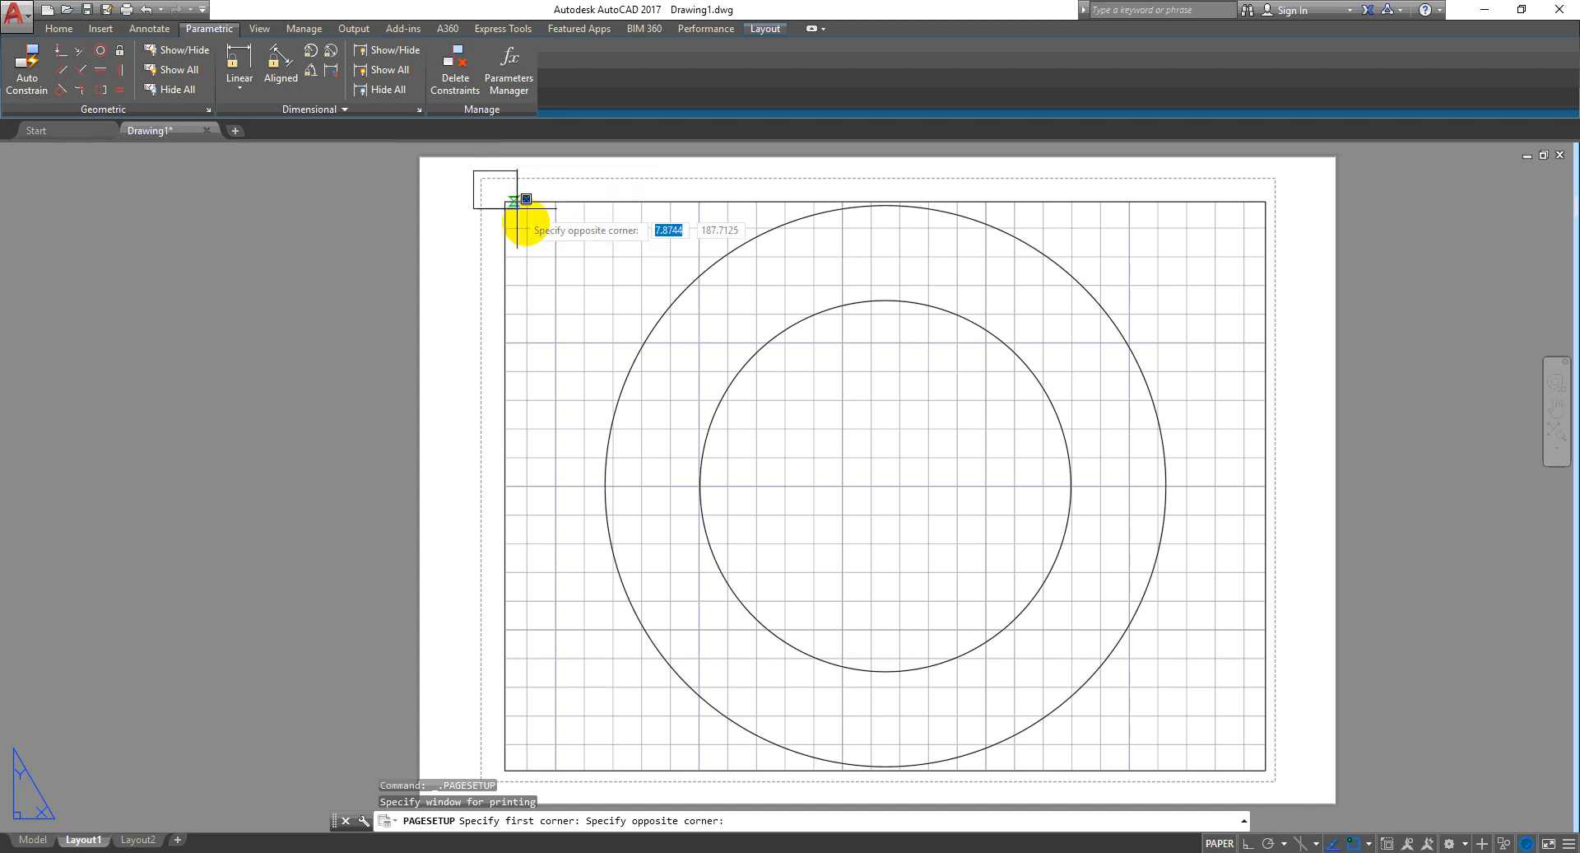
click(1290, 789)
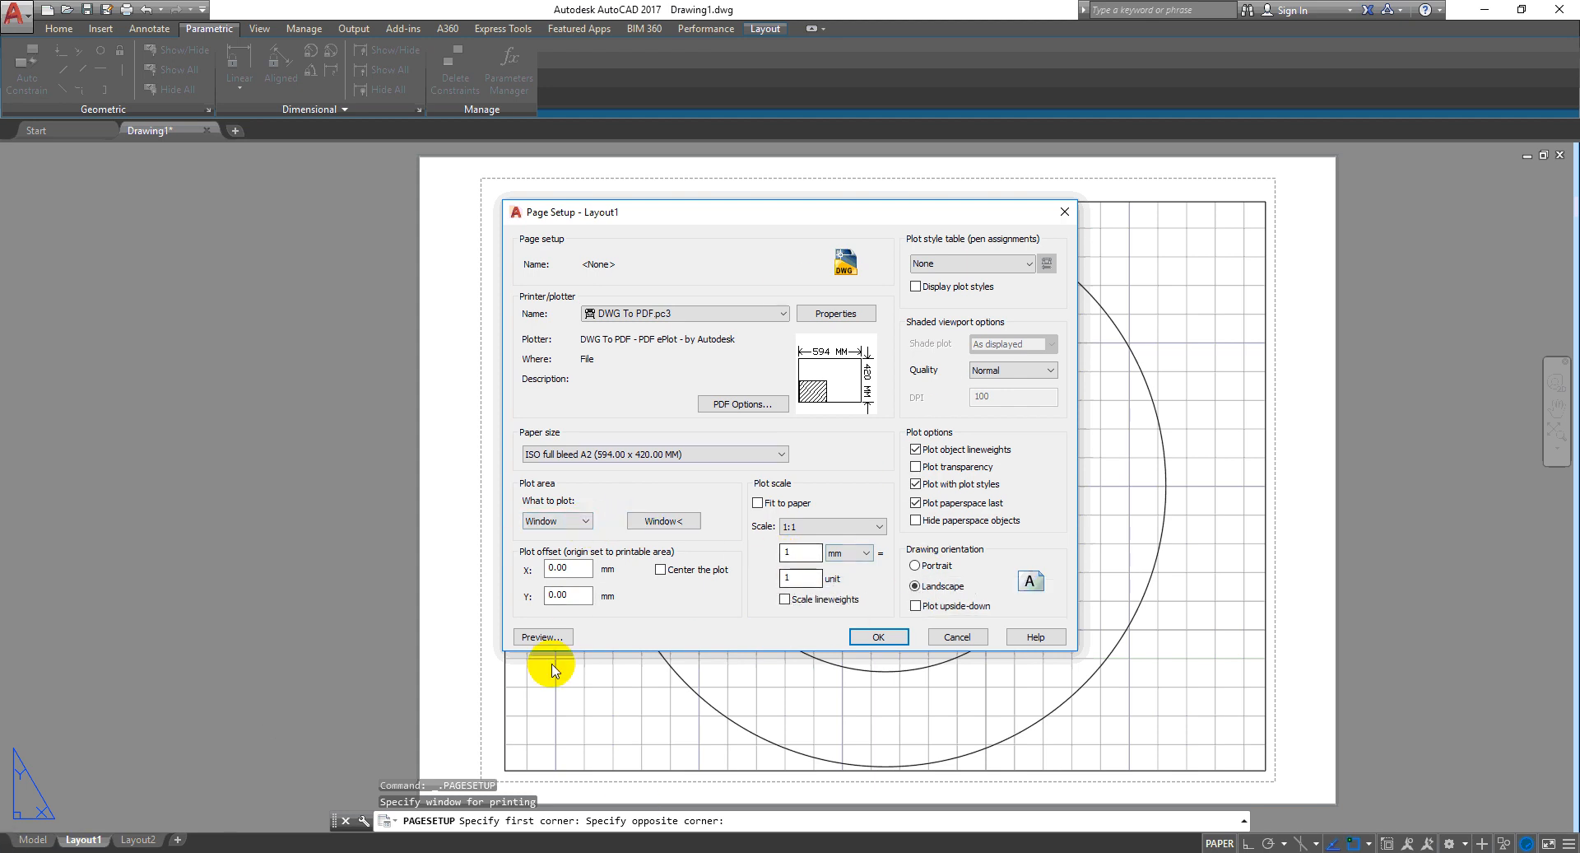
click(584, 523)
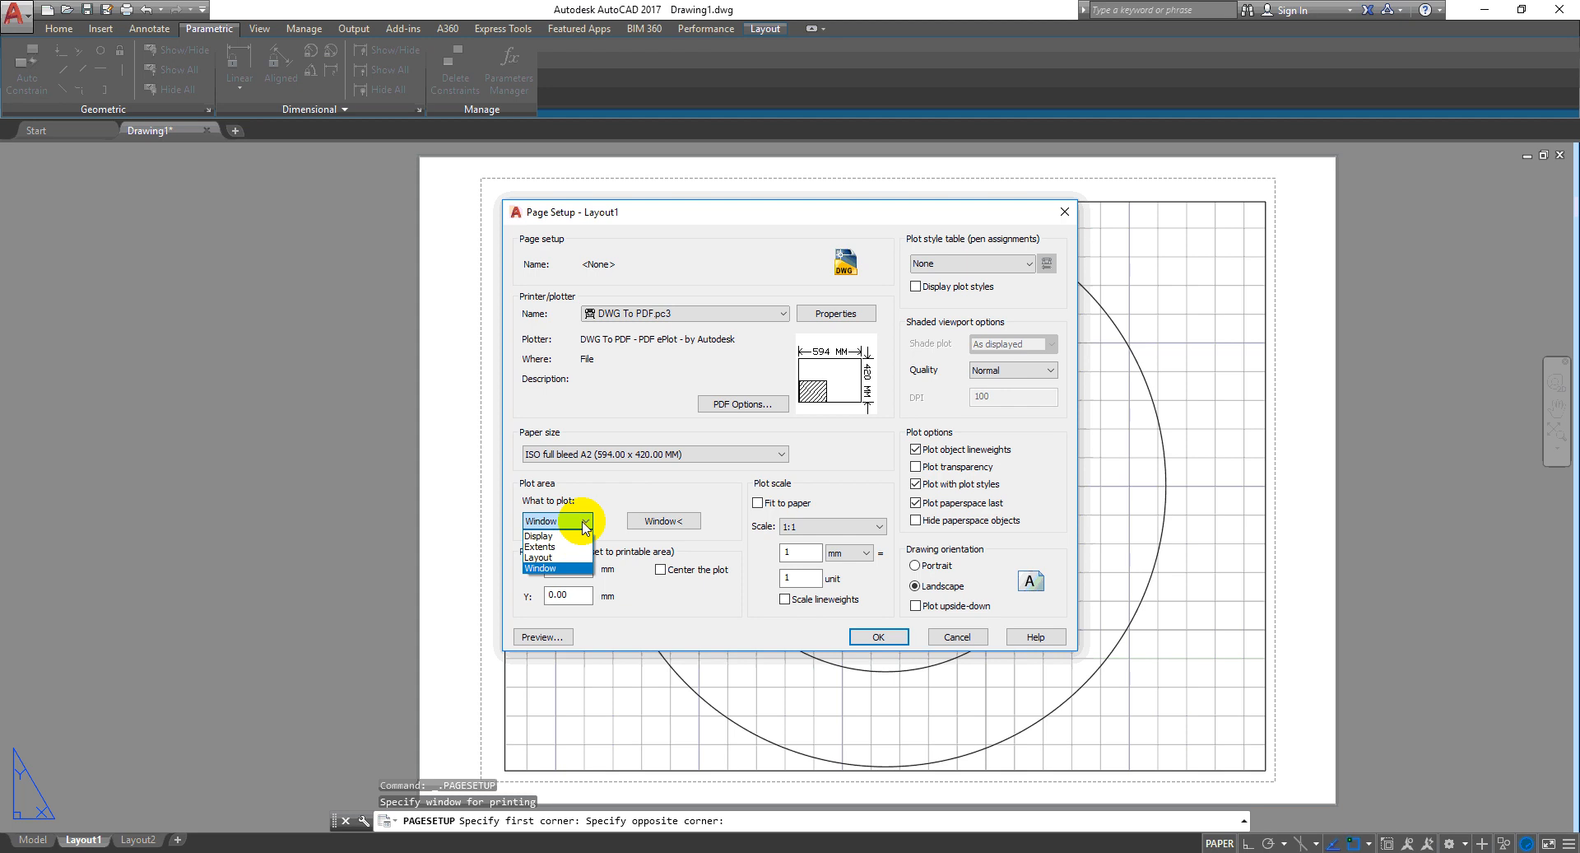
click(567, 558)
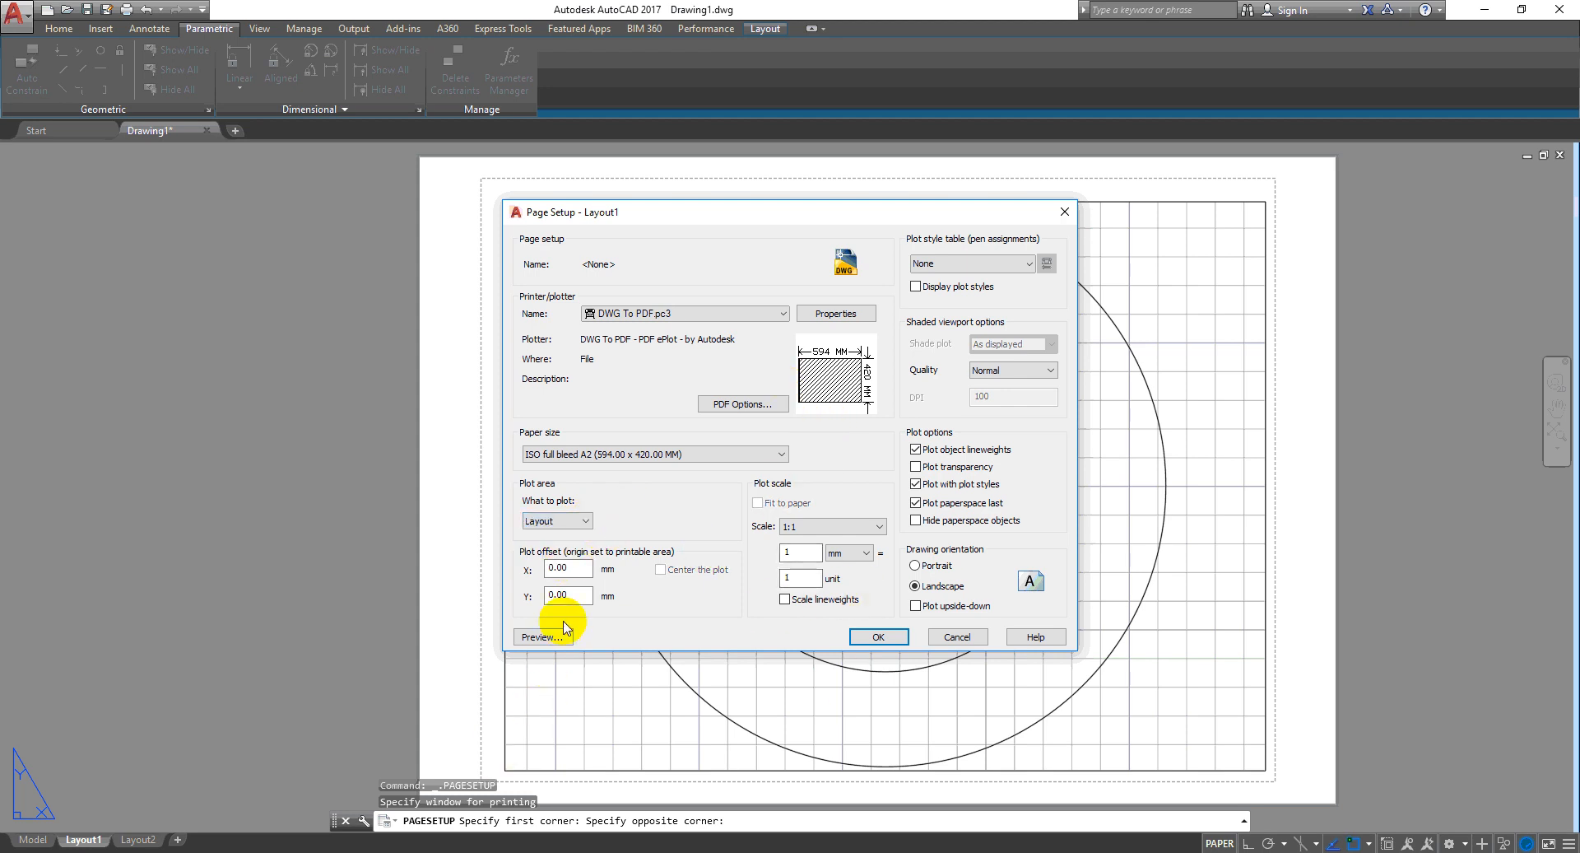
Set the X plot offset to 10 mm, preview the plot, and exit the preview
double_click(570, 568)
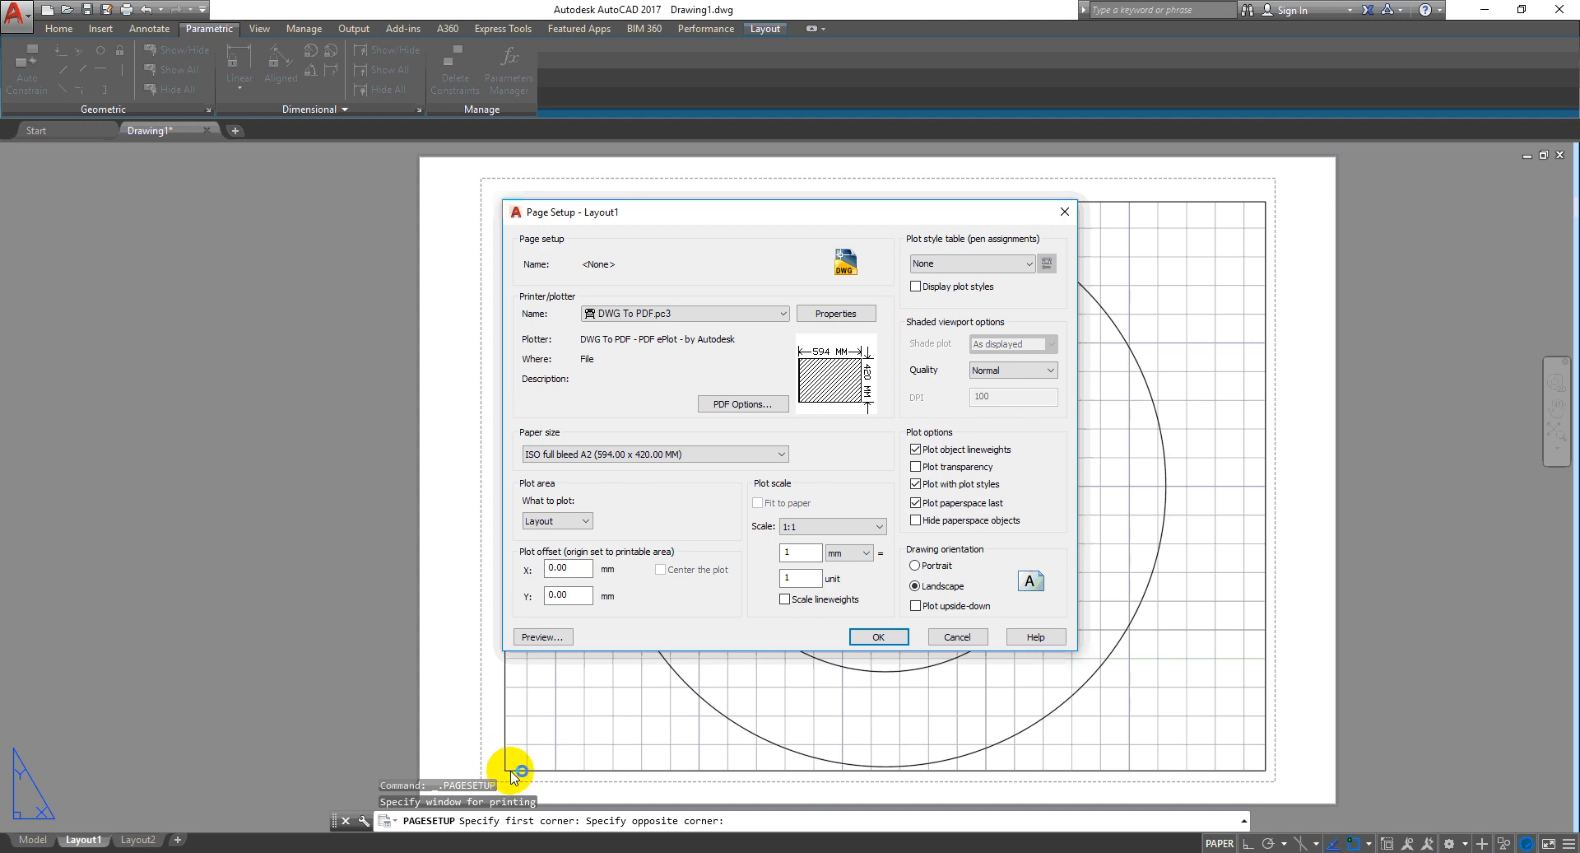
drag(574, 573, 528, 575)
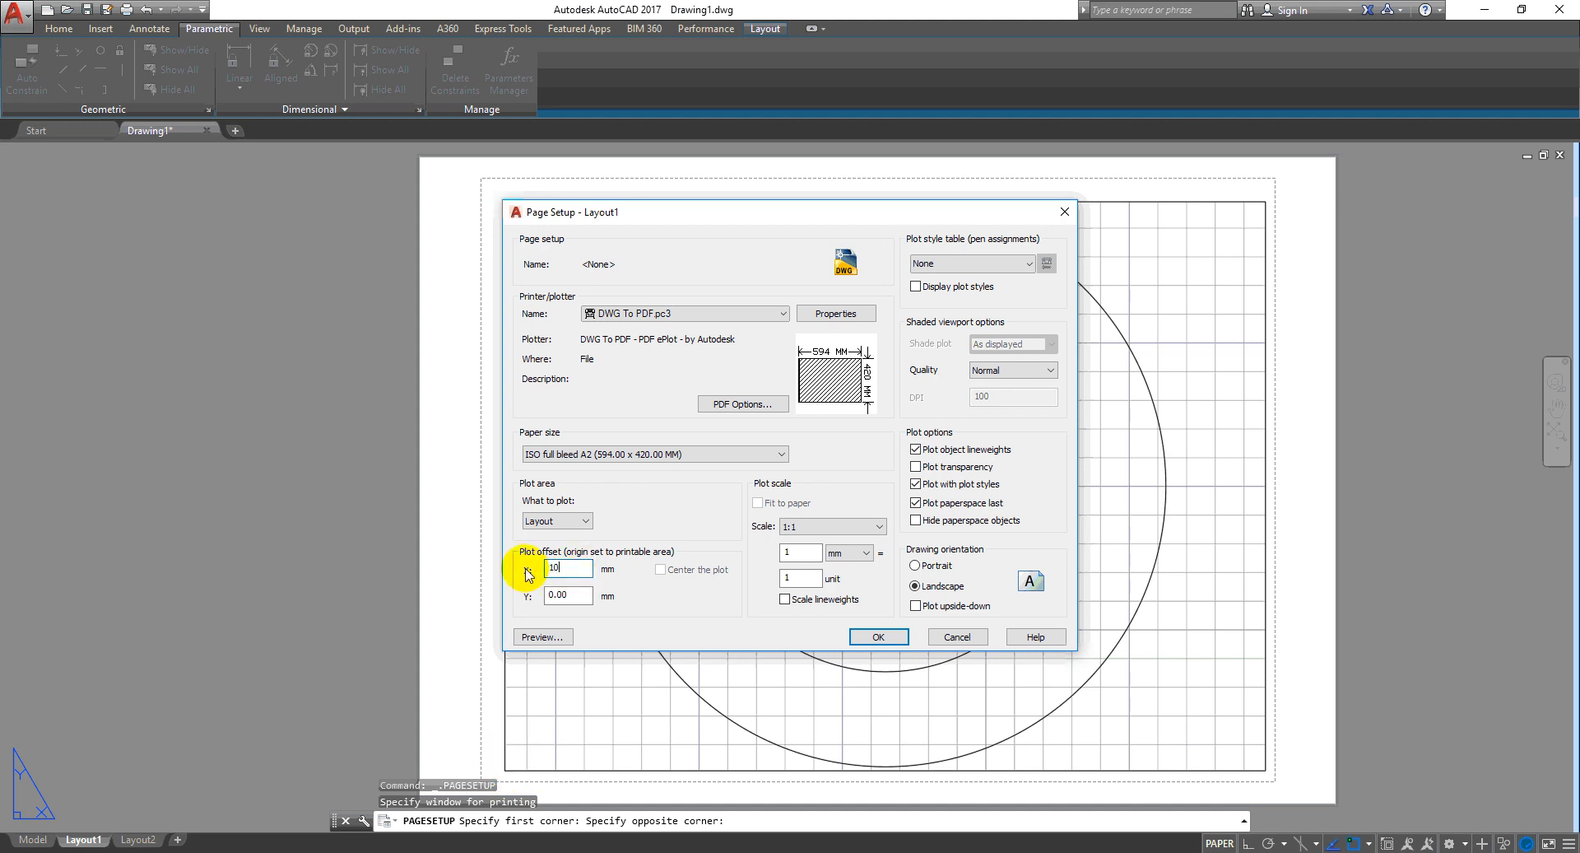
text(10)
click(542, 636)
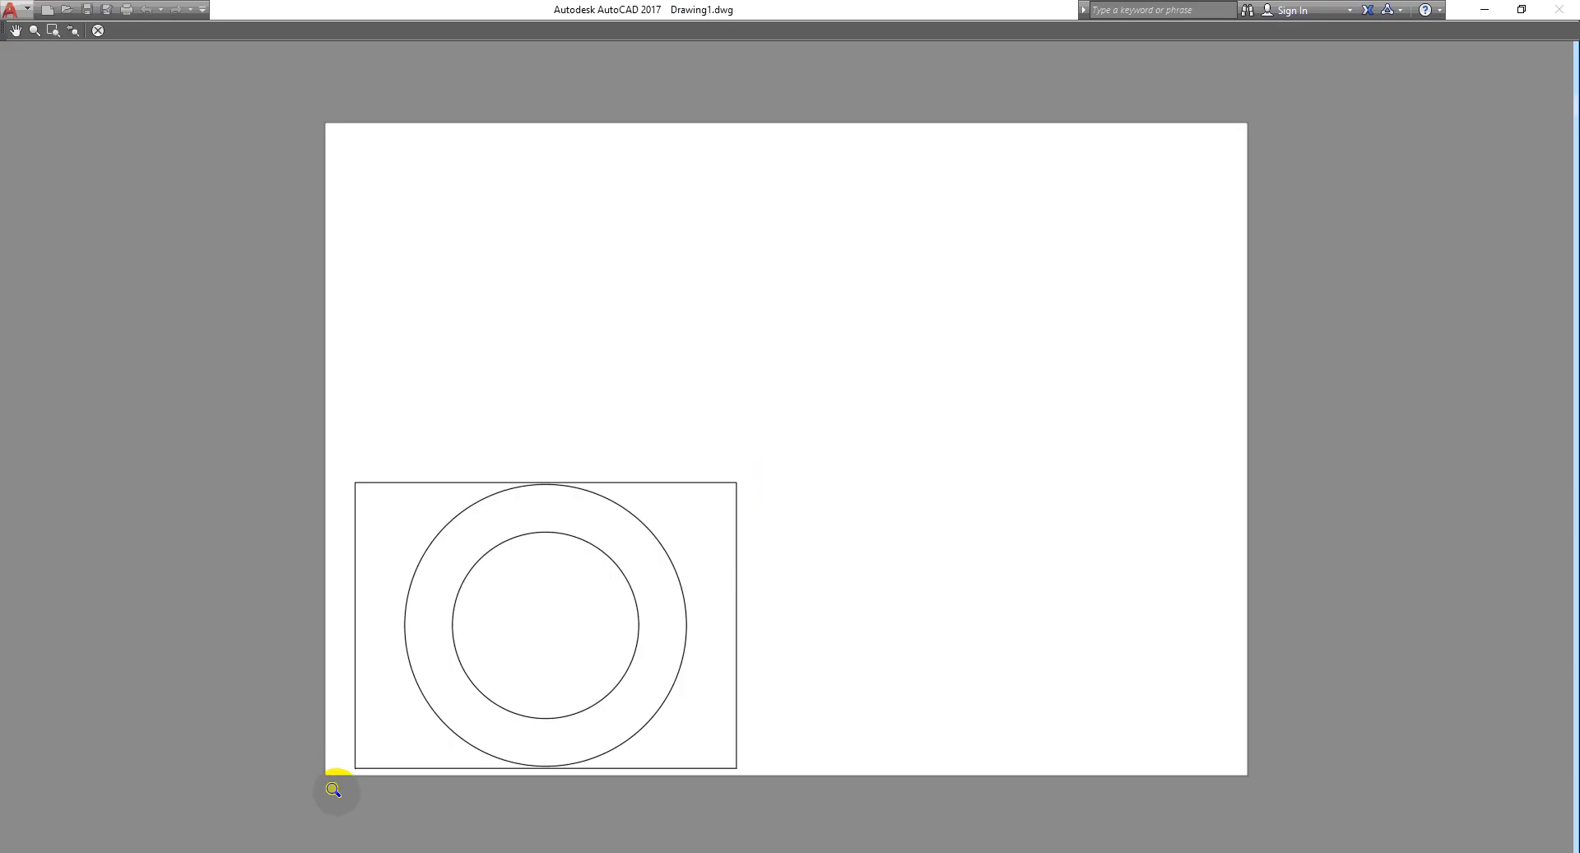
right_click(795, 365)
click(841, 377)
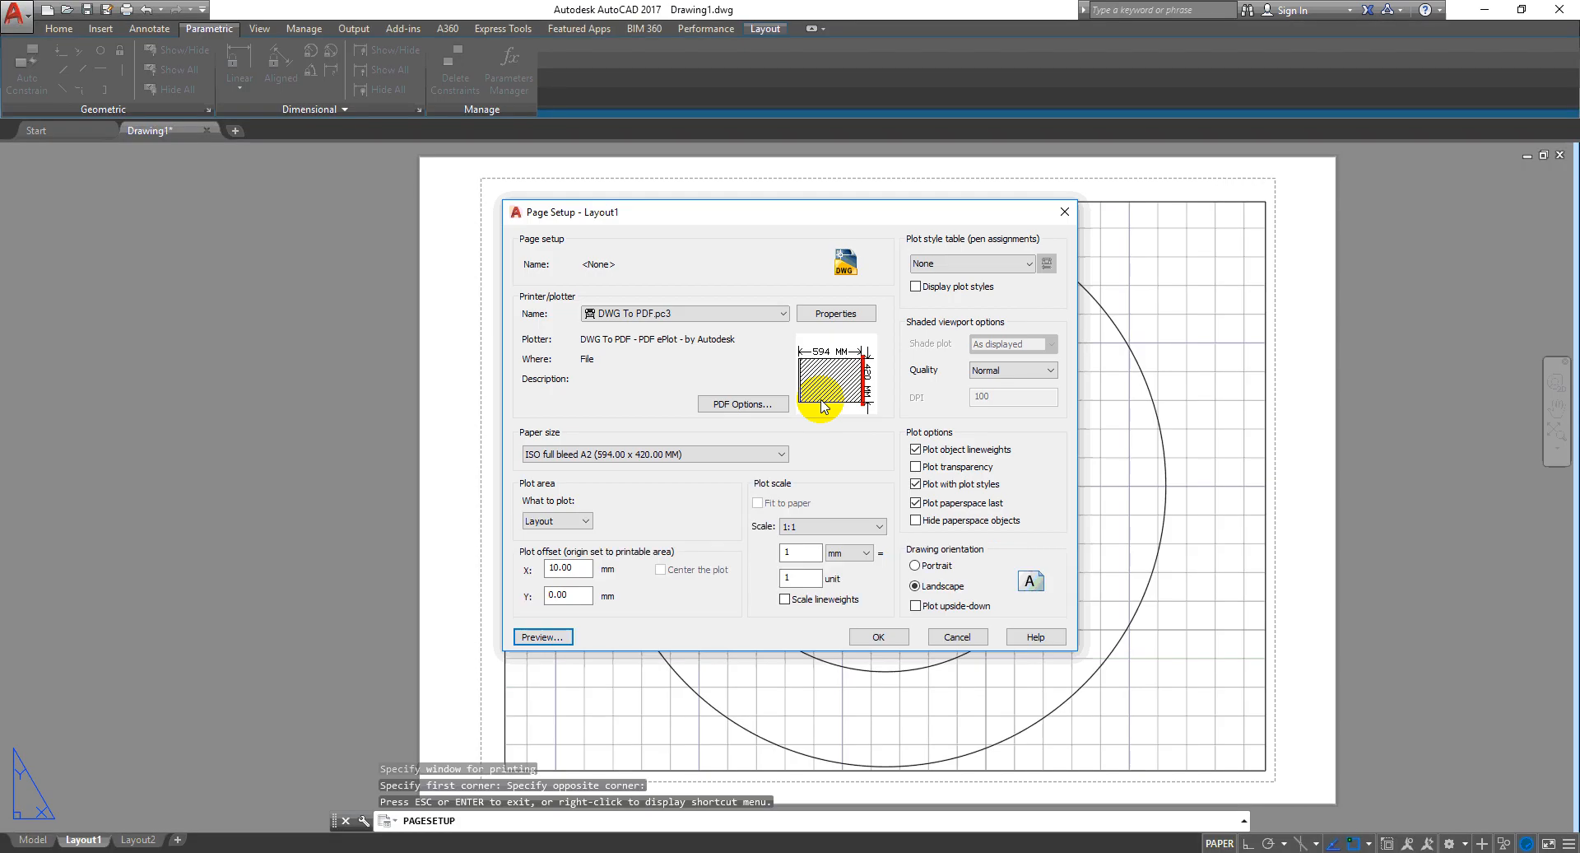
Set the plot offset to X 50 mm and Y 50 mm, previewing the plot after each change
double_click(566, 567)
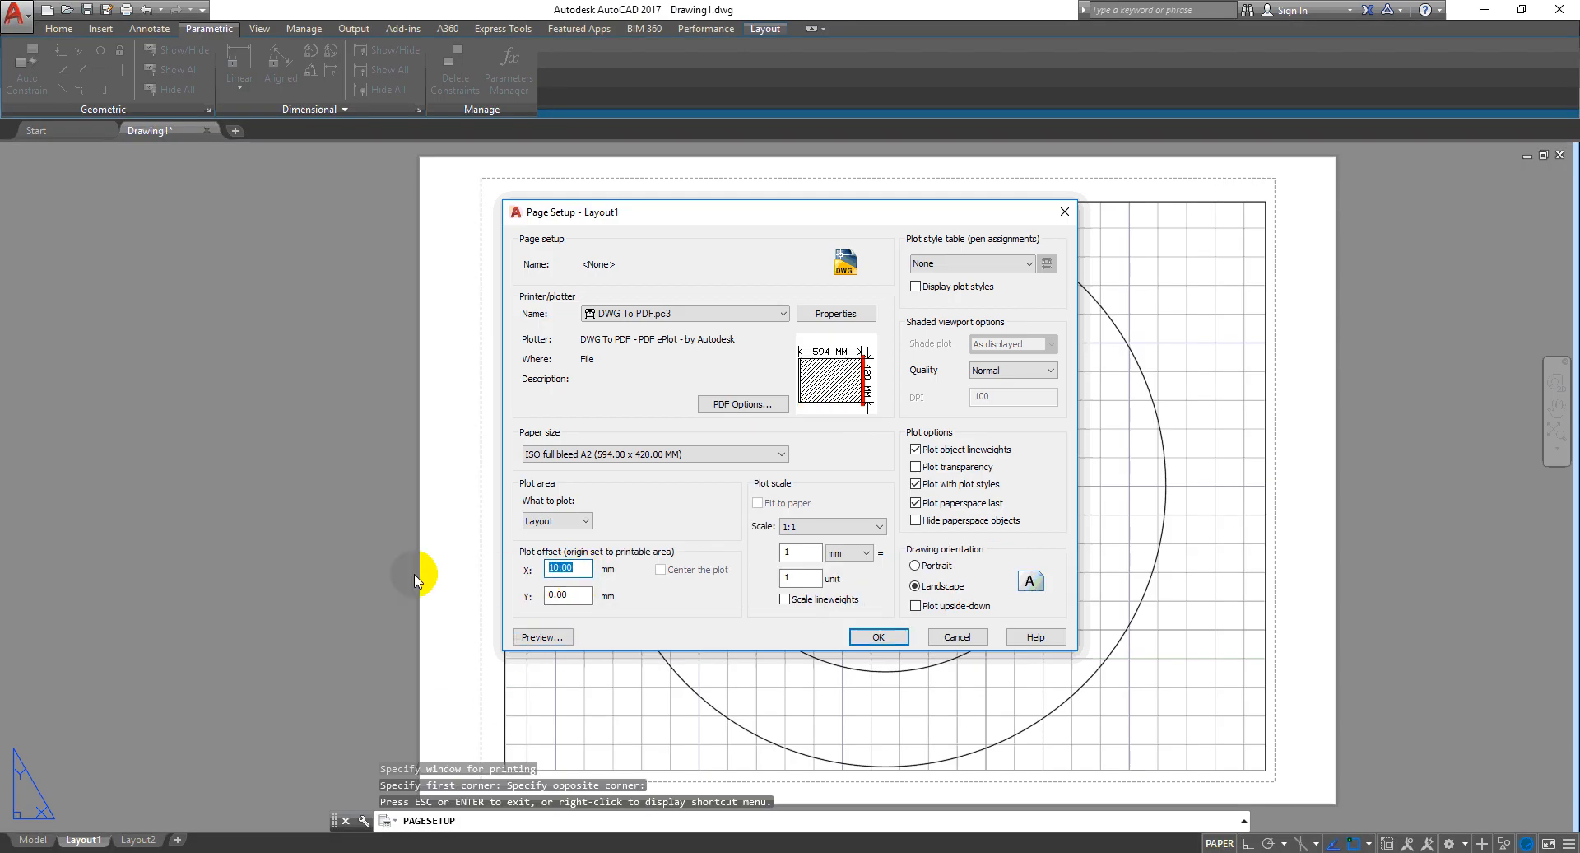
text(50)
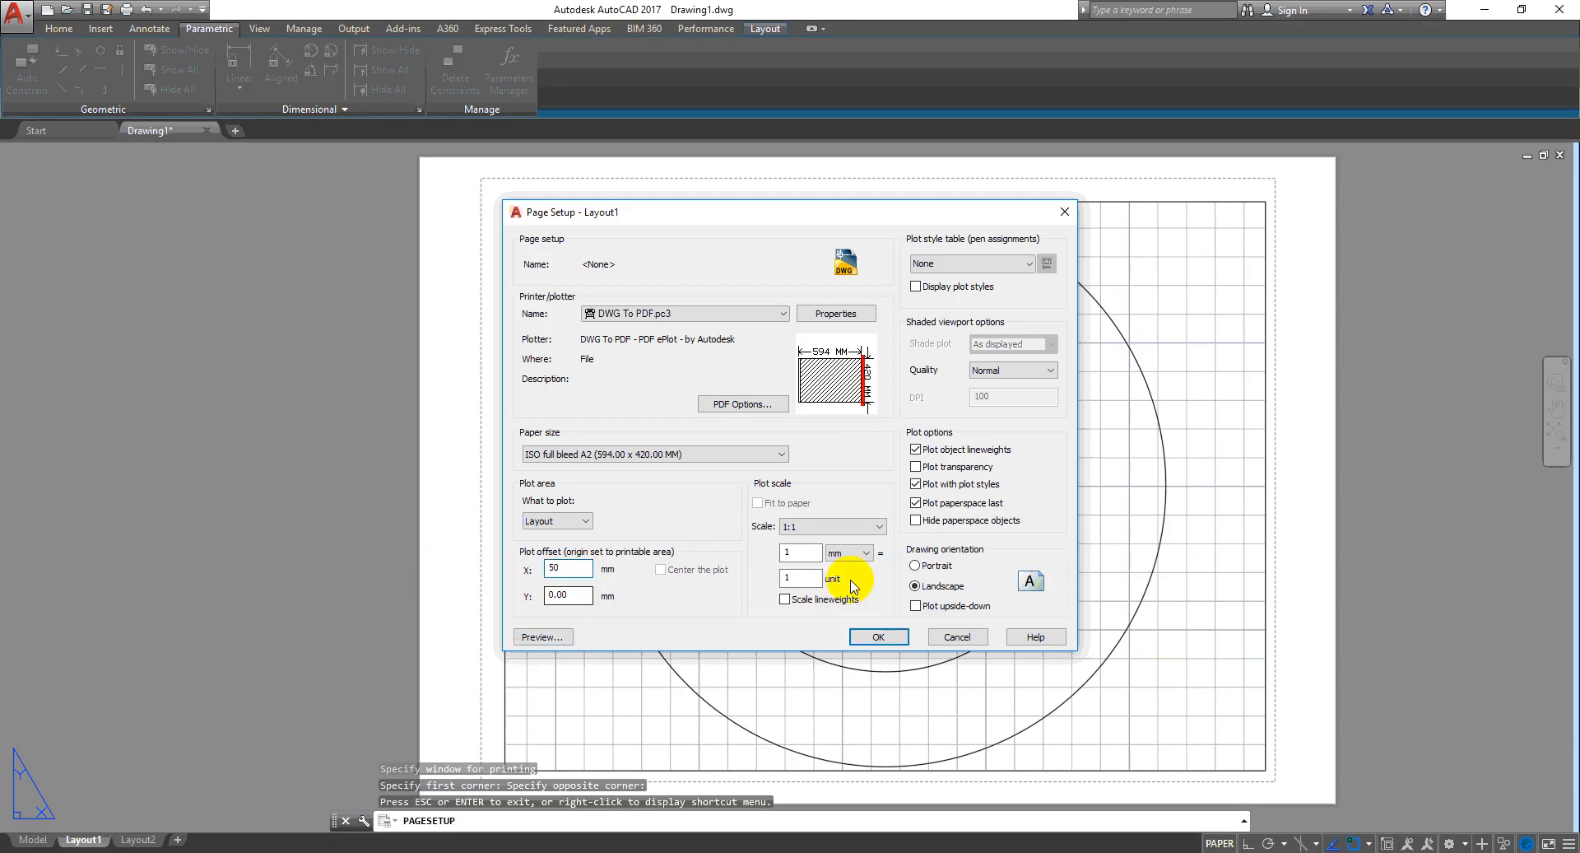
click(541, 637)
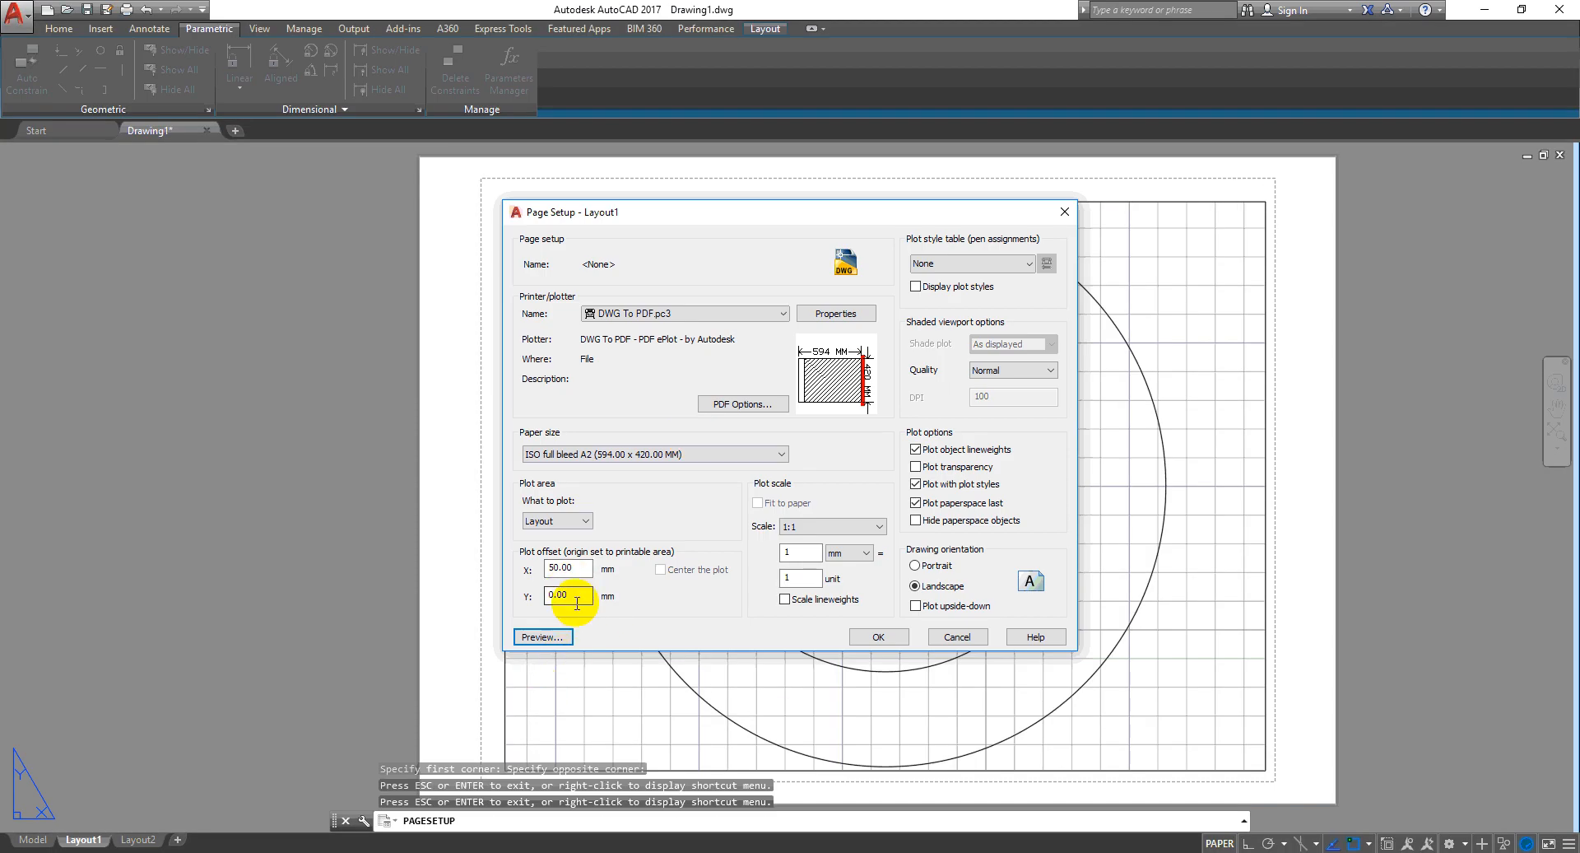
double_click(581, 596)
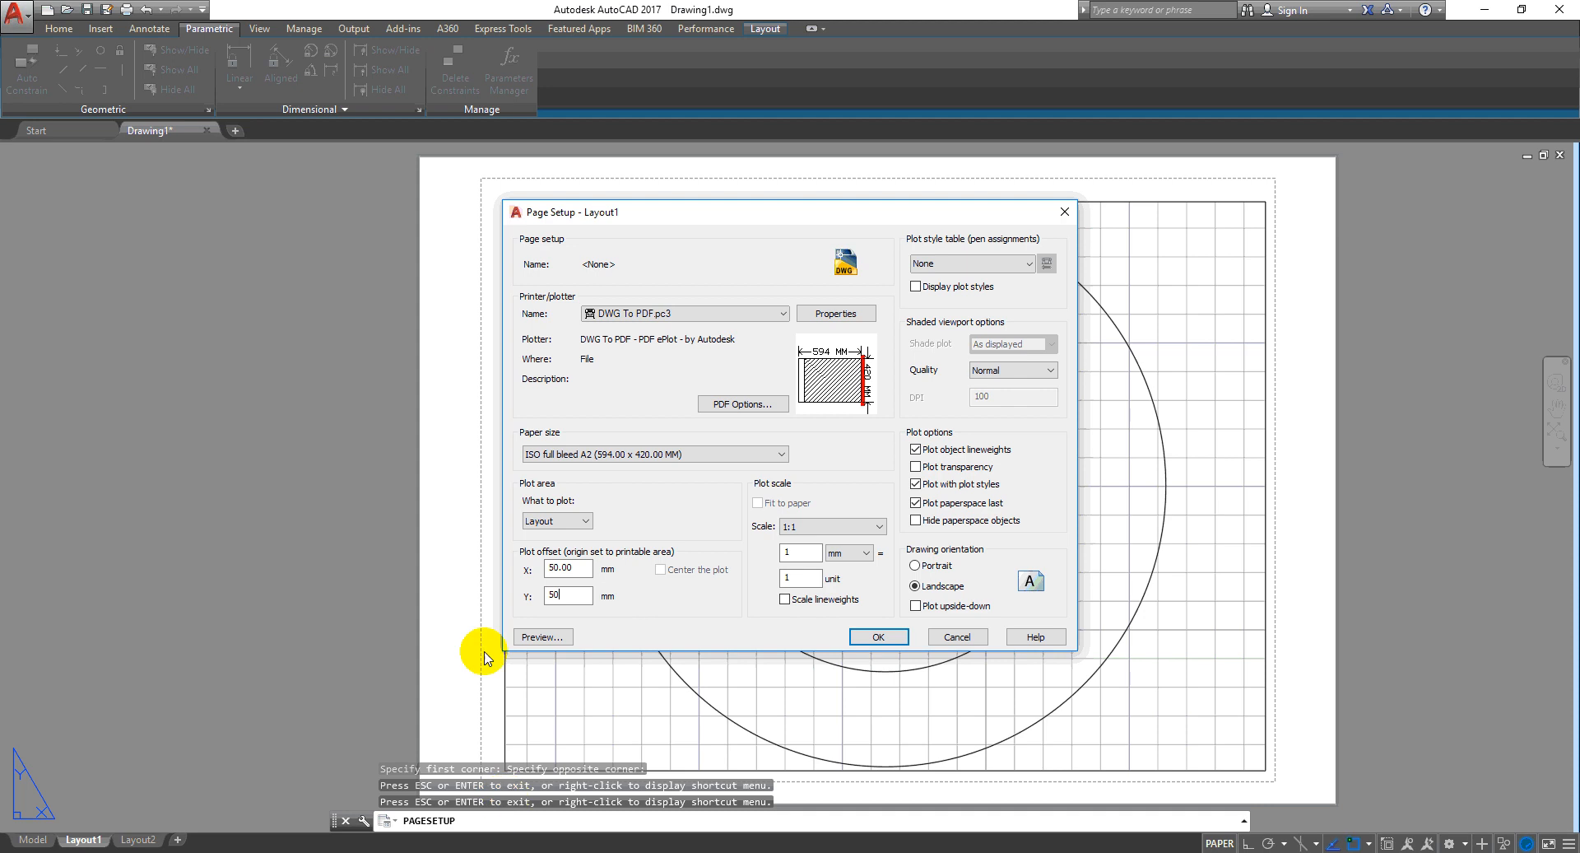
click(545, 638)
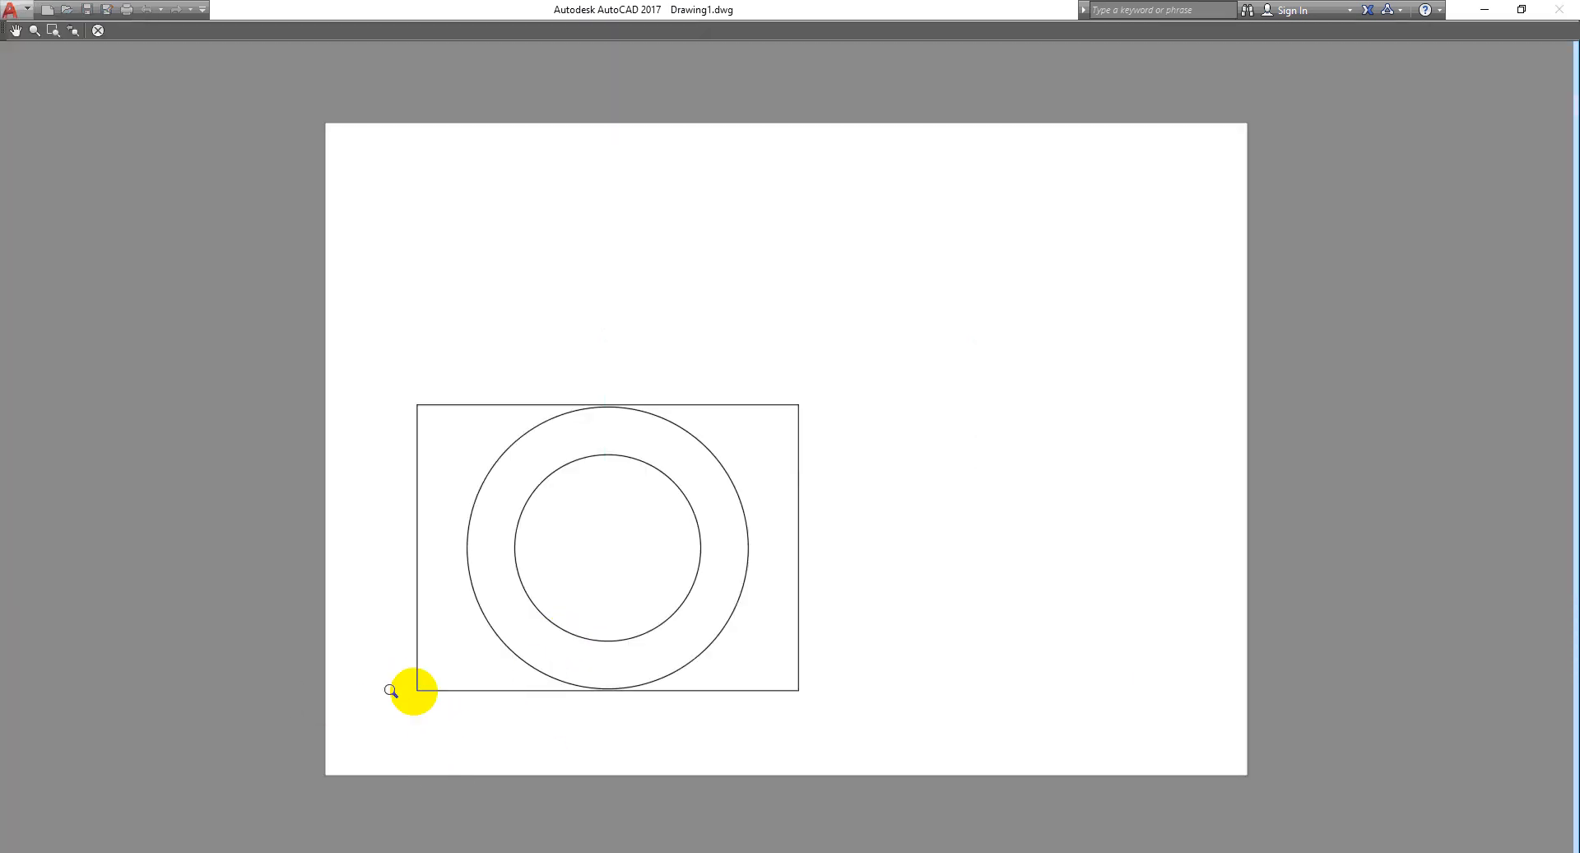
right_click(715, 526)
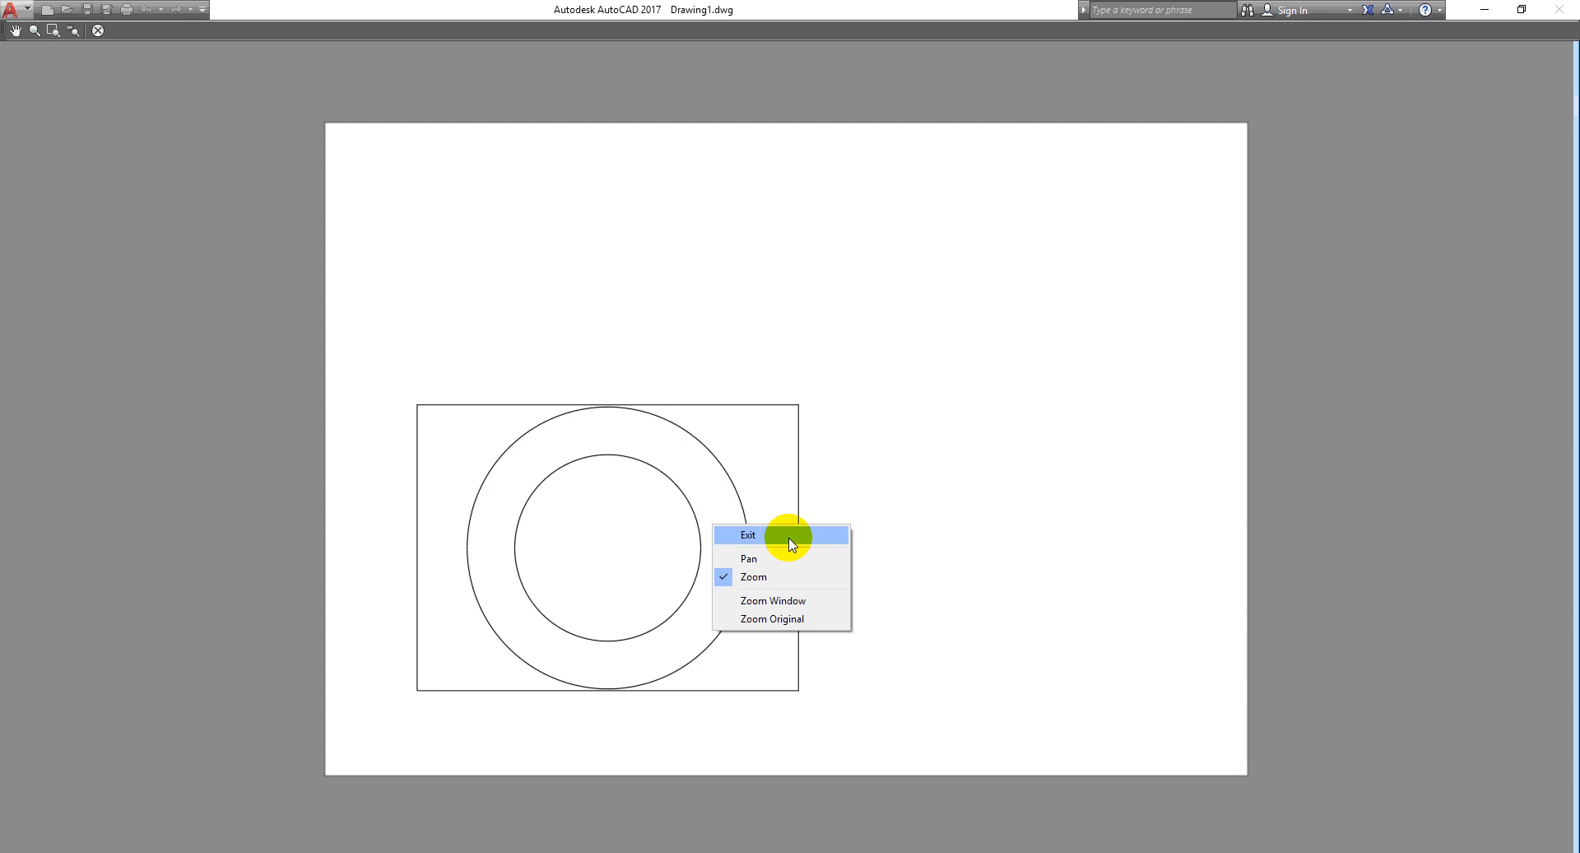
click(788, 537)
Reset both the X and Y plot offsets to 0 mm
double_click(566, 567)
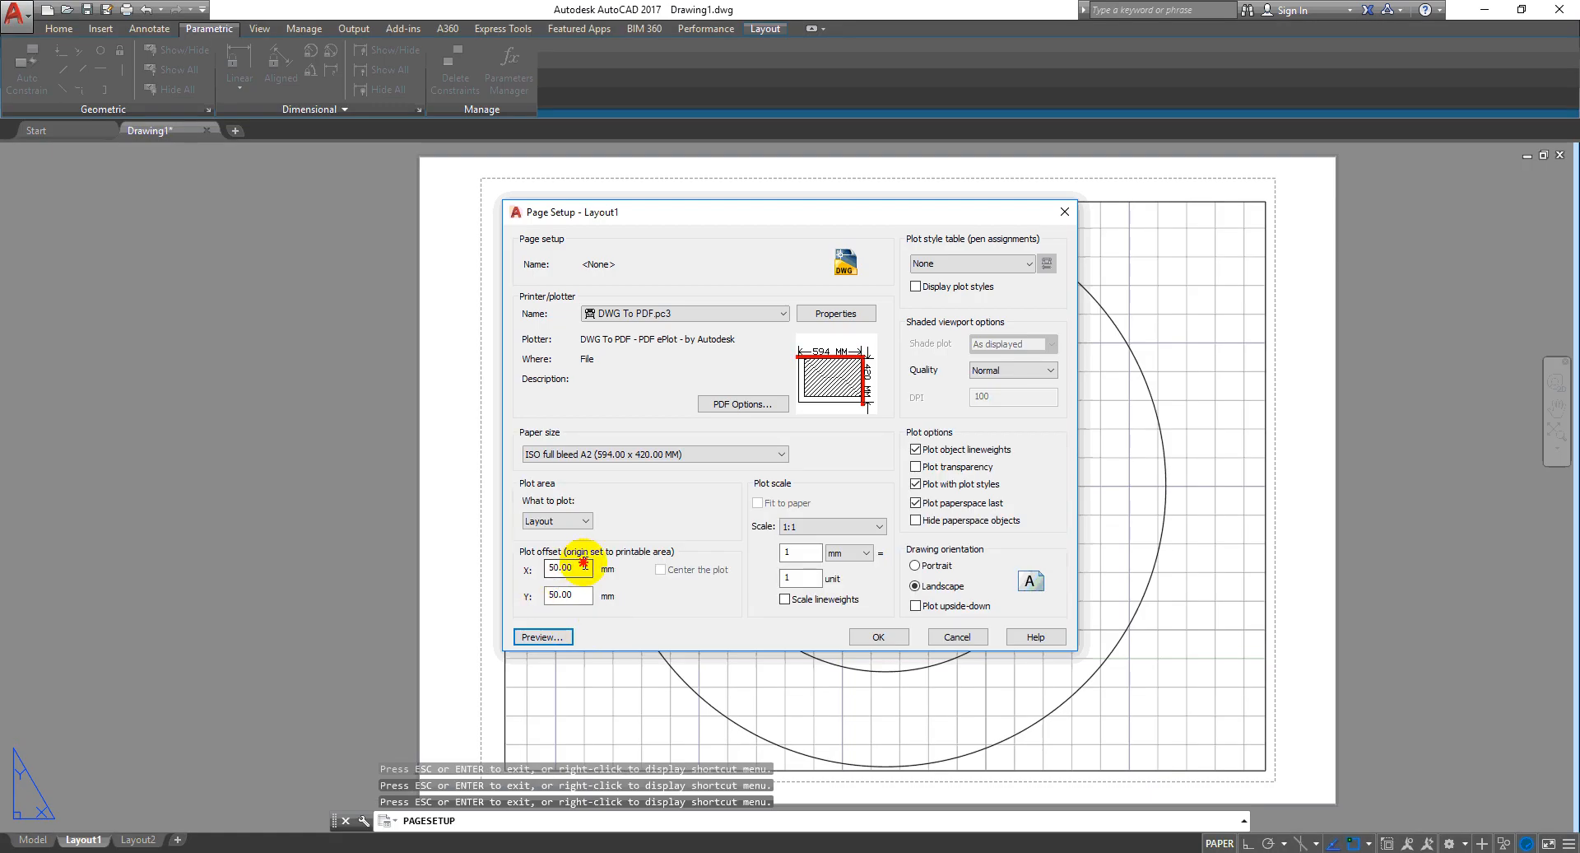
text(0)
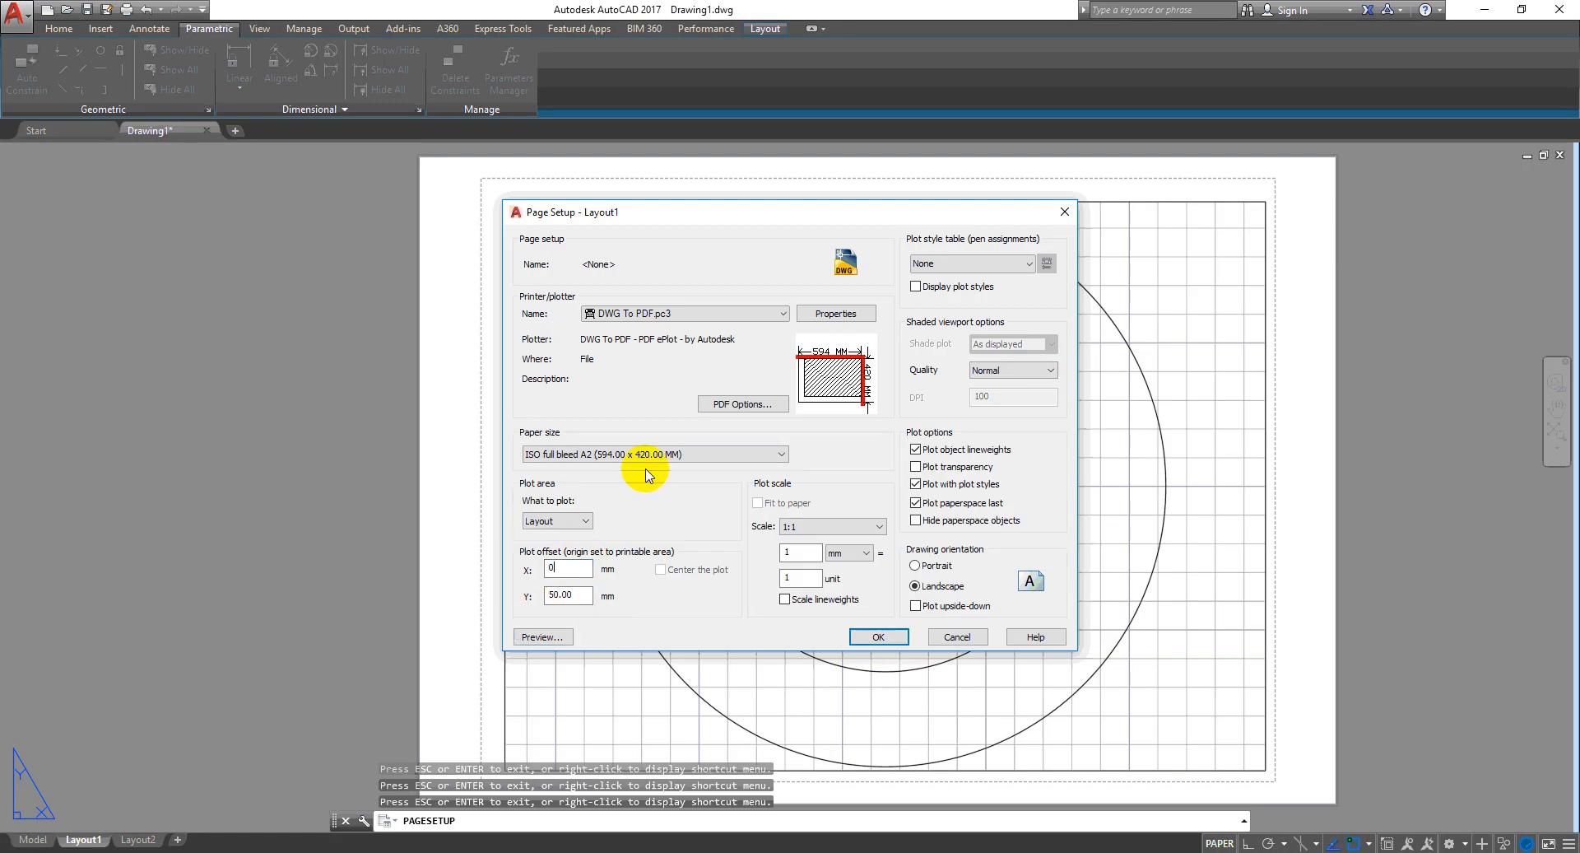
click(576, 594)
drag(516, 591, 396, 580)
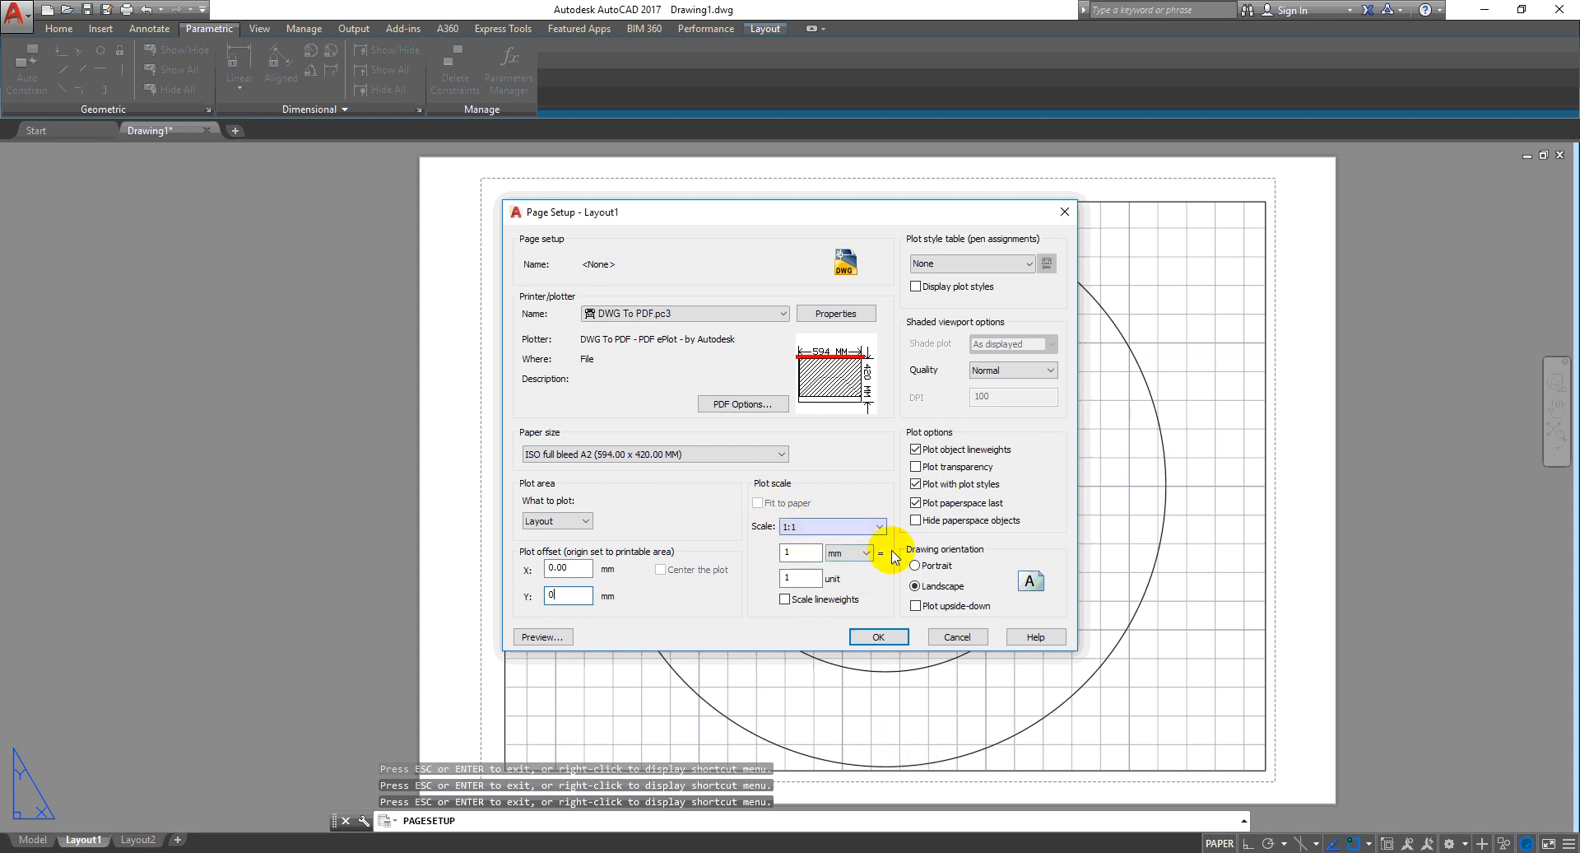
Examine the plot scale choices, the mm-to-unit ratio and the plot area options in the page setup
click(880, 523)
click(880, 523)
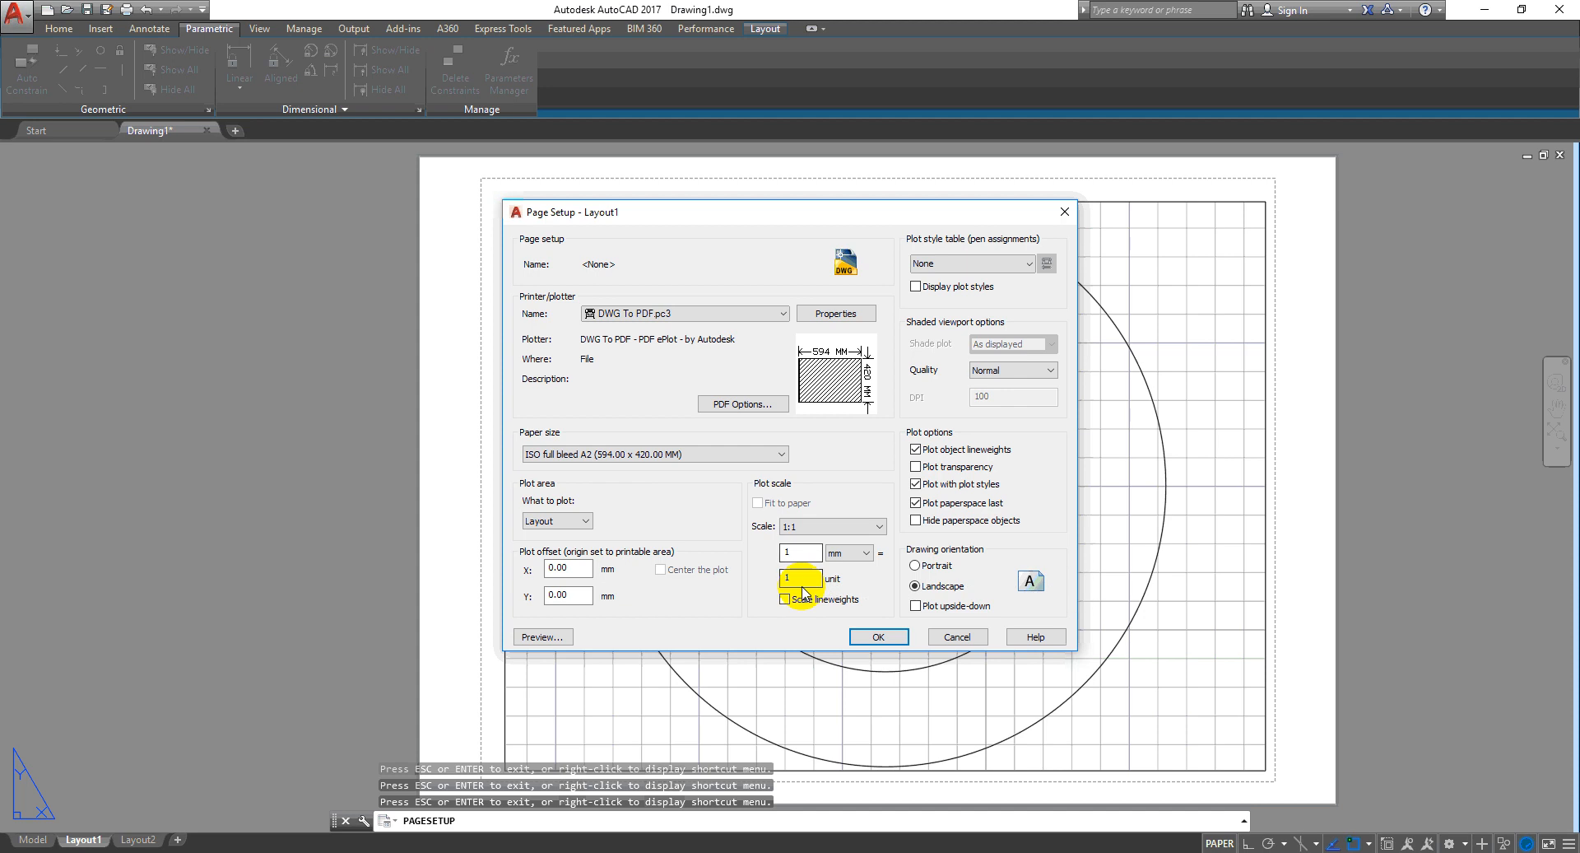
drag(1005, 208, 522, 168)
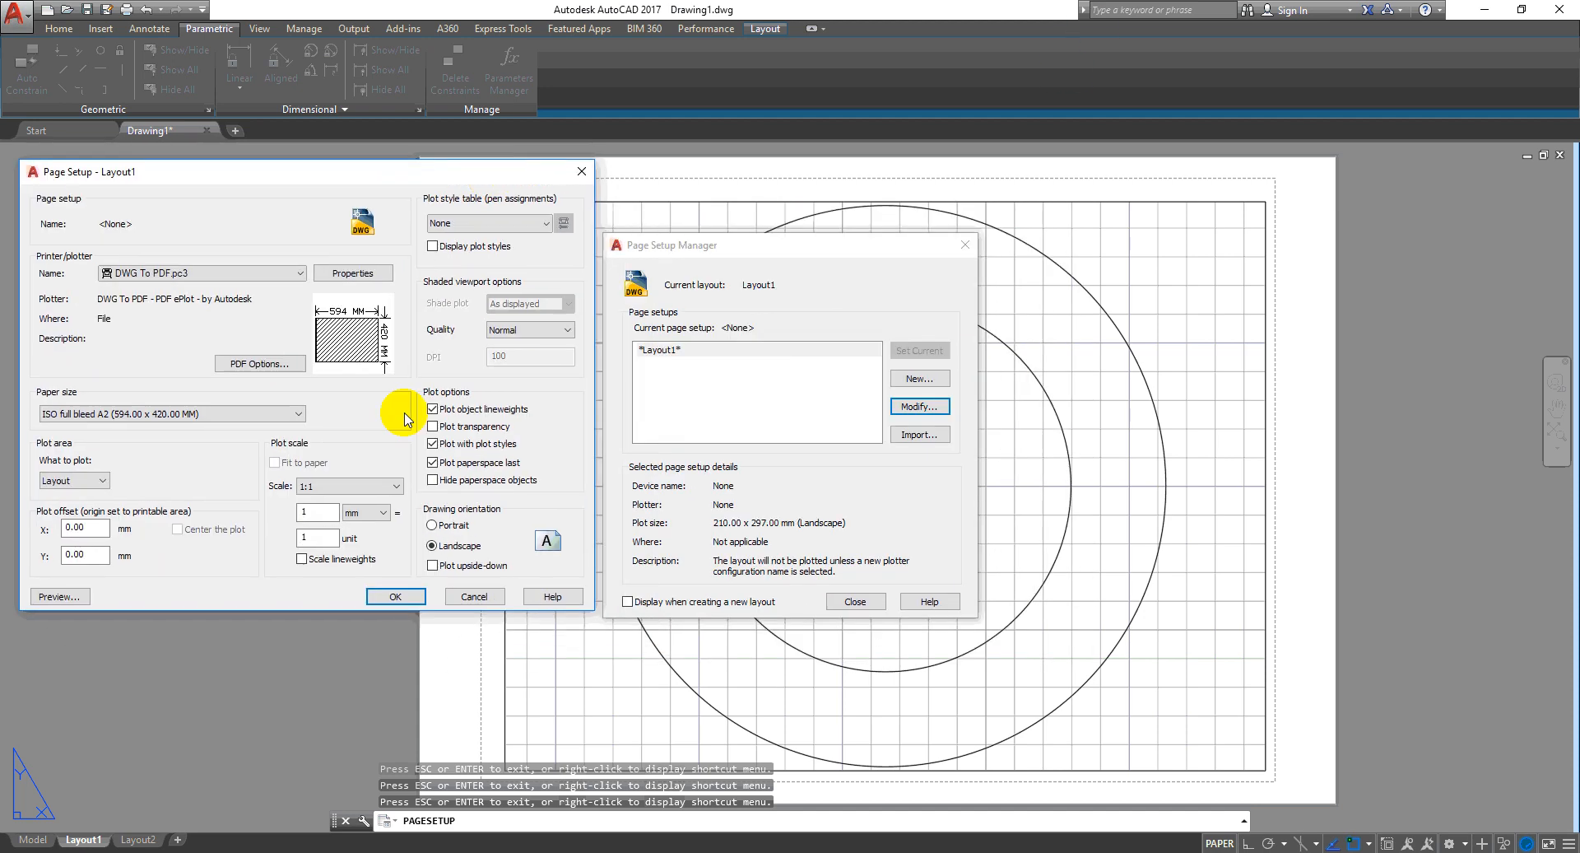
double_click(324, 508)
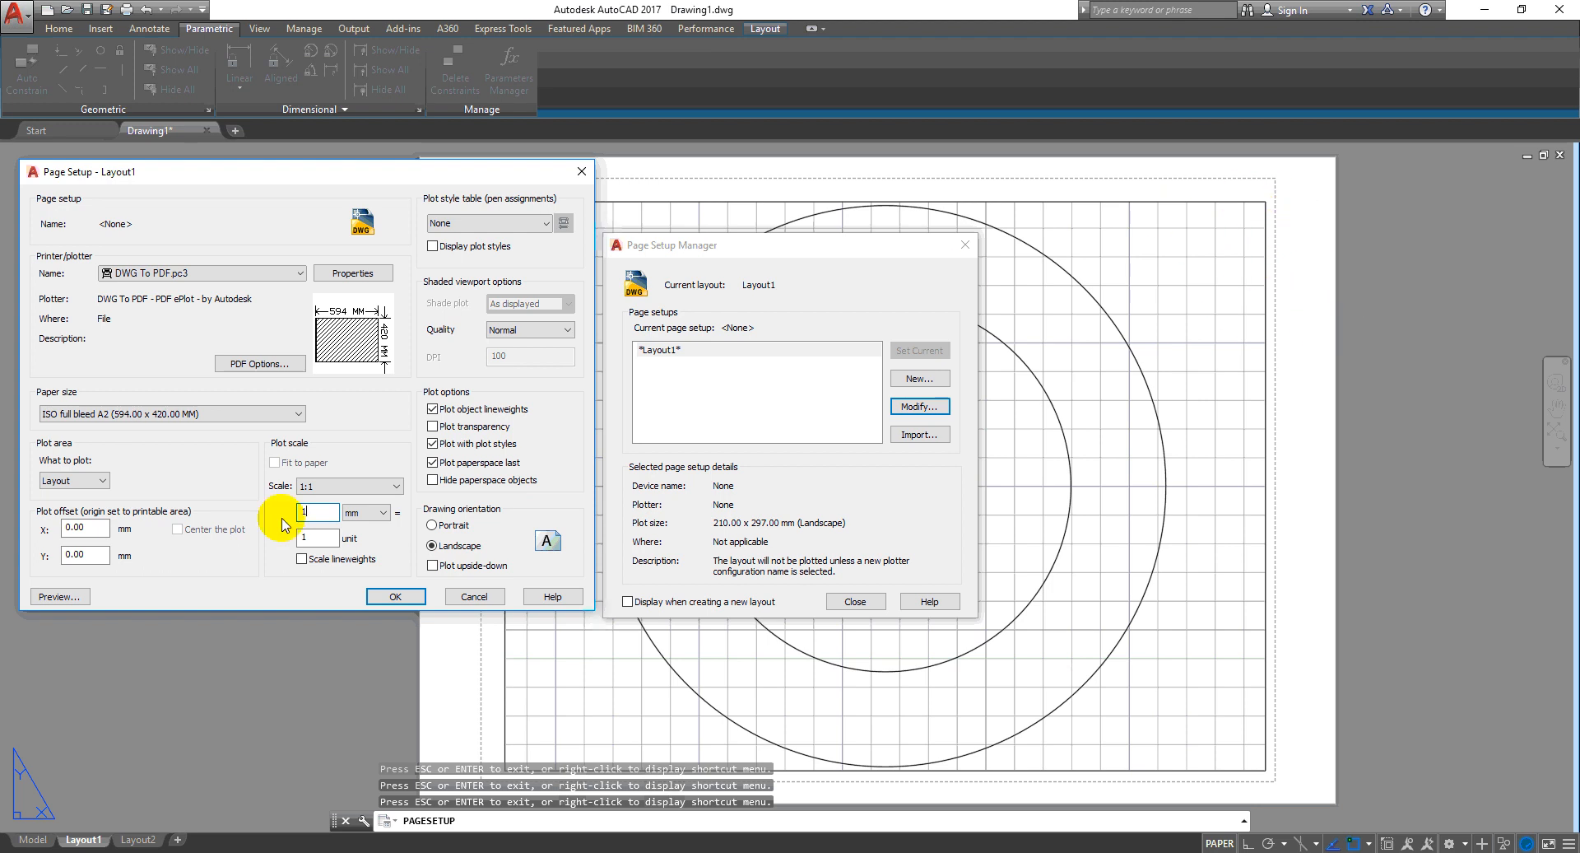
drag(325, 514, 173, 509)
drag(327, 538, 266, 543)
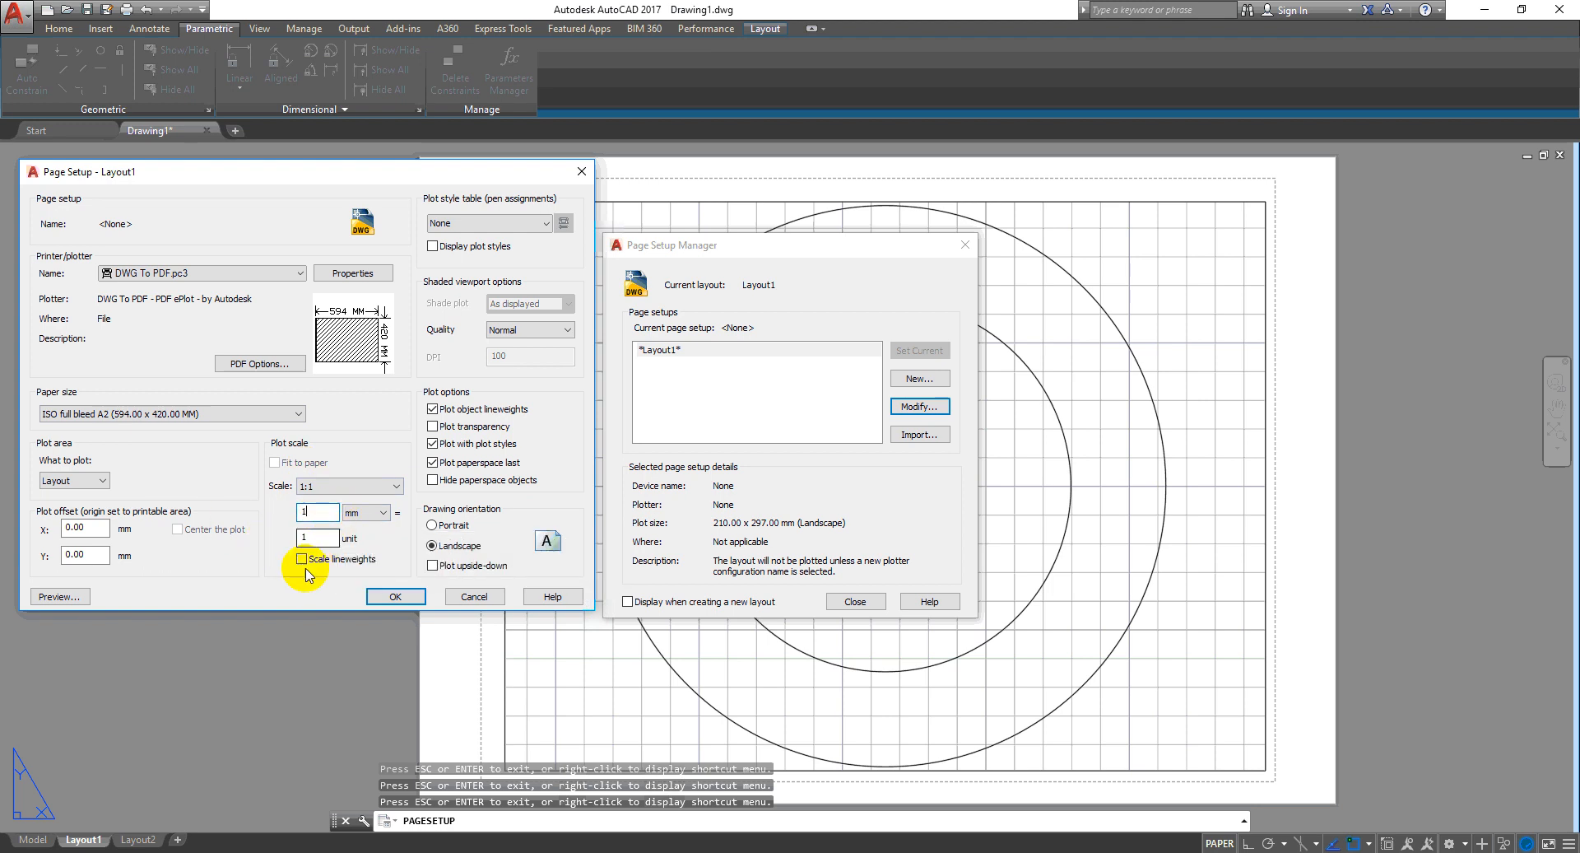
click(315, 511)
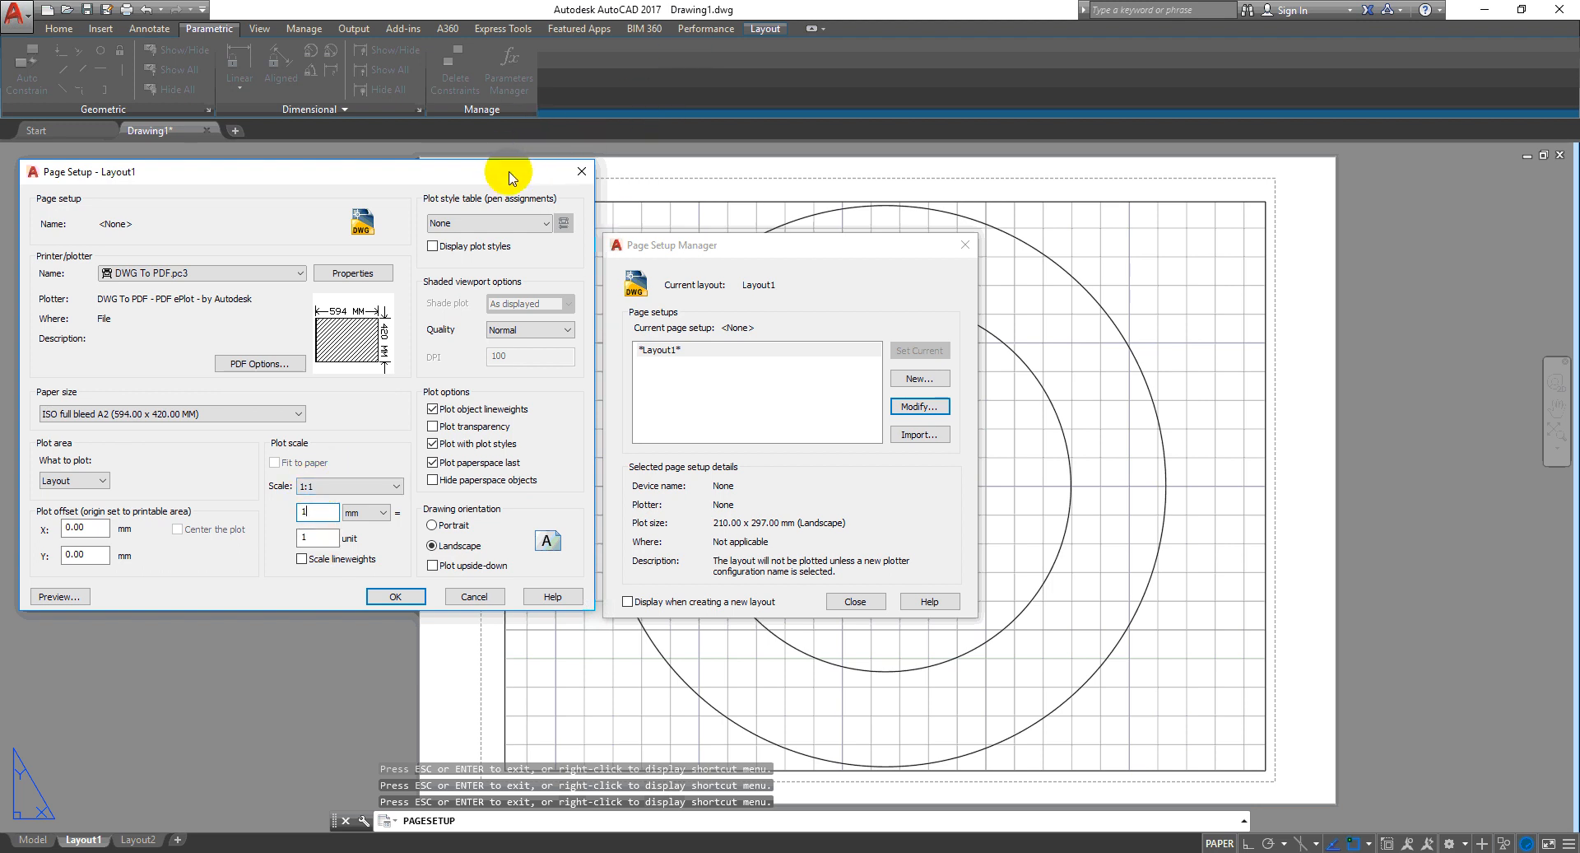
drag(509, 178, 656, 137)
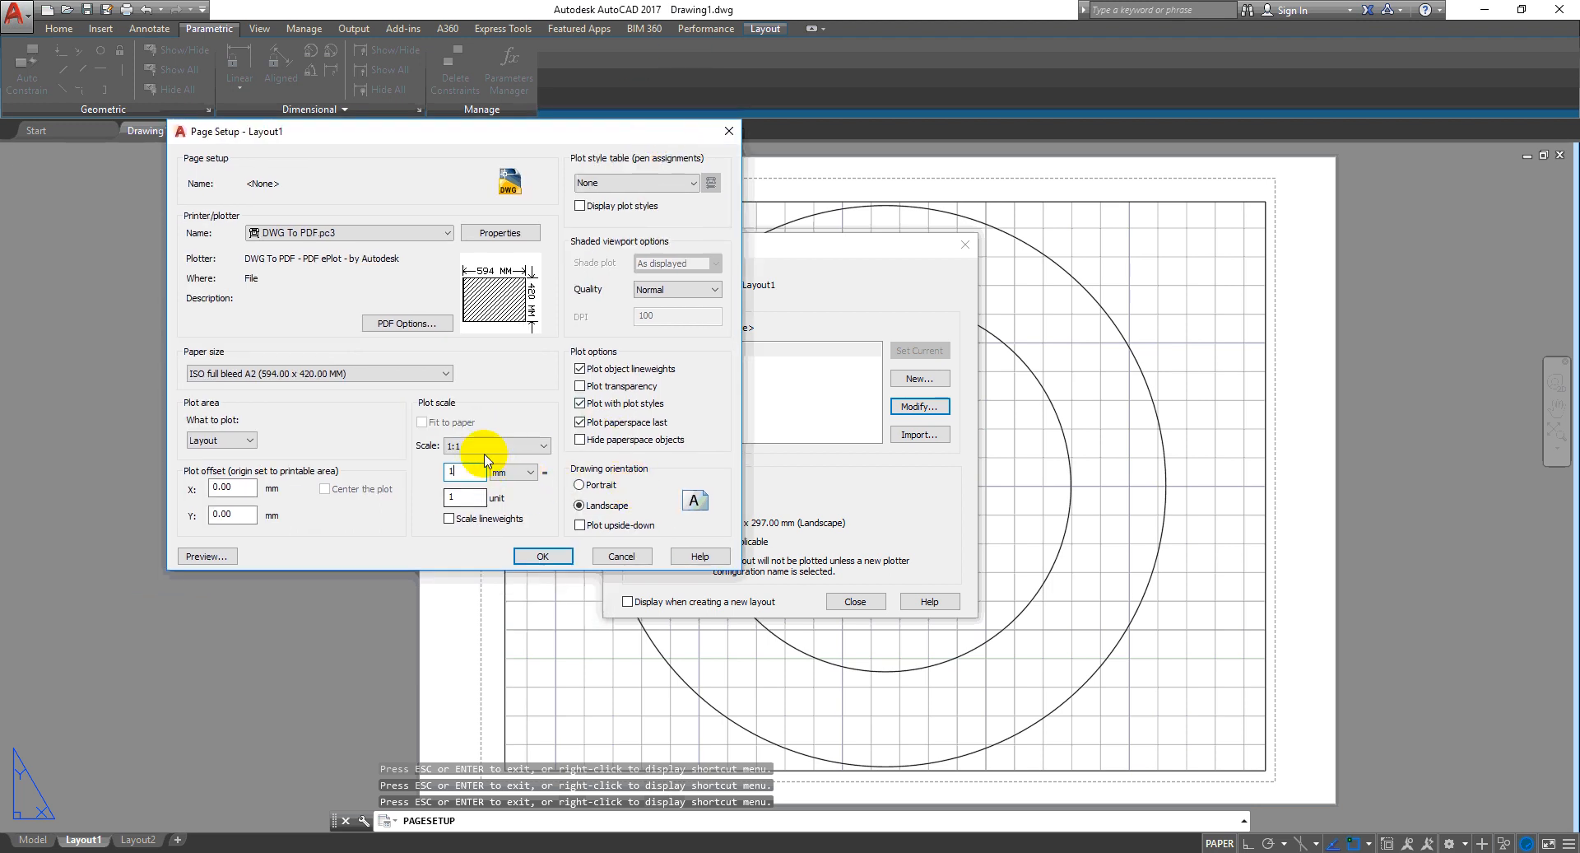
click(231, 442)
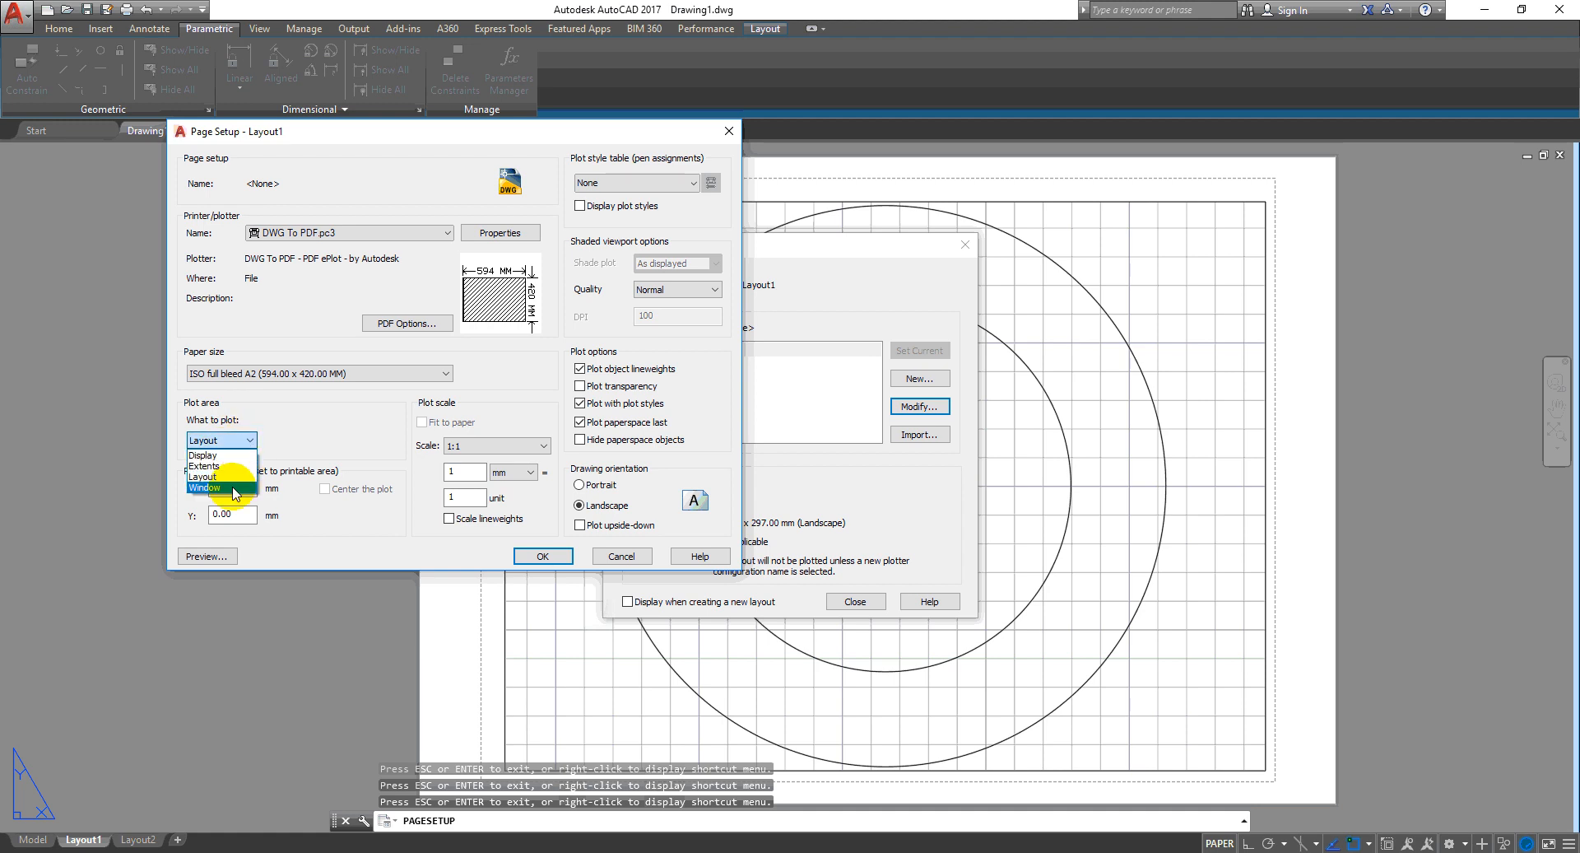
click(400, 401)
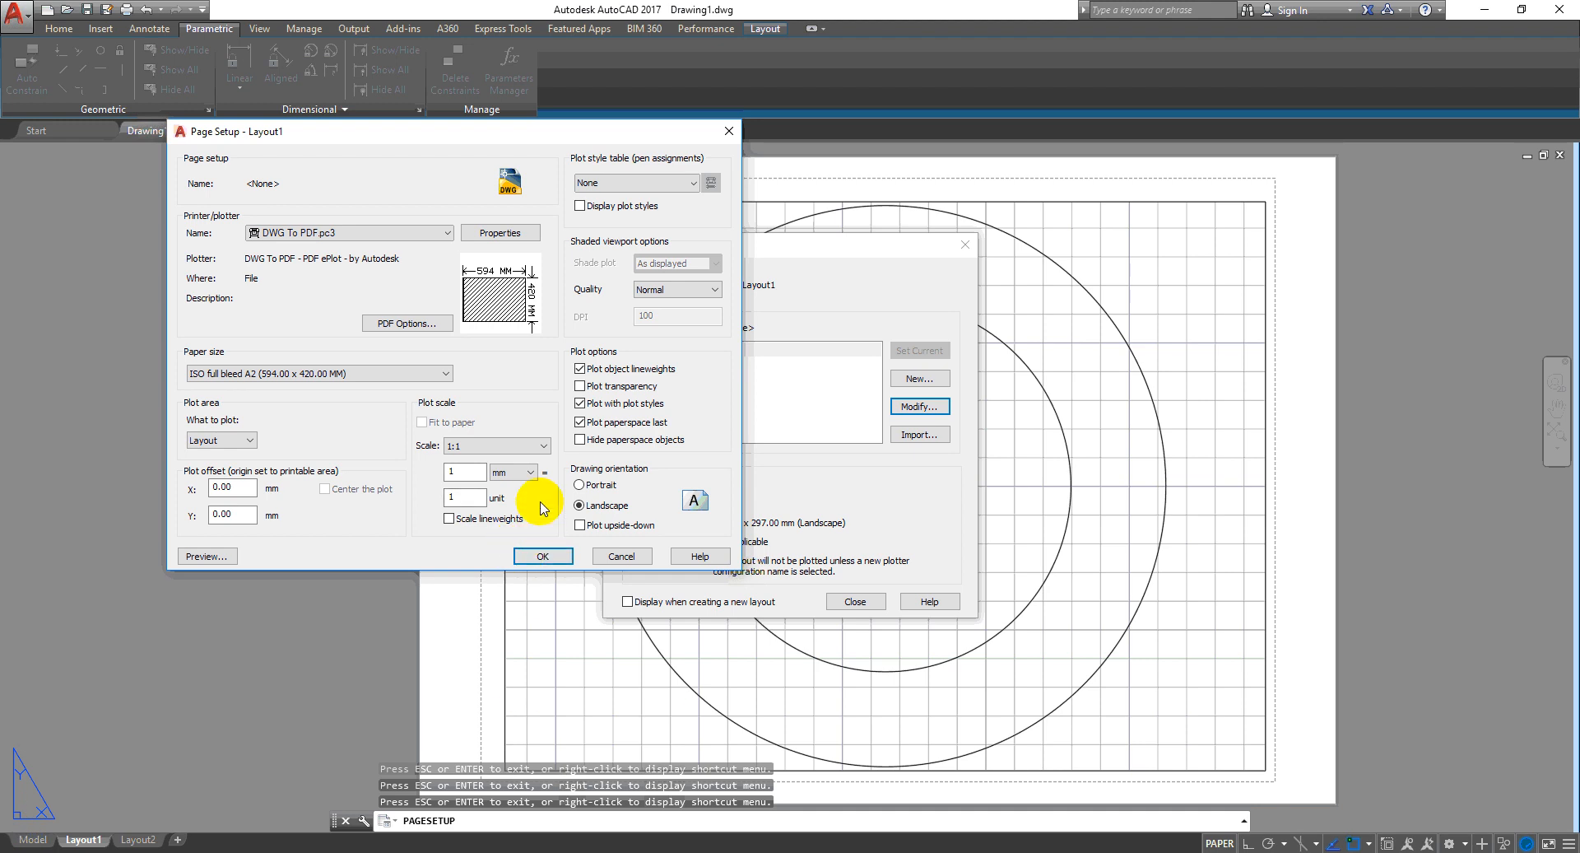
click(543, 446)
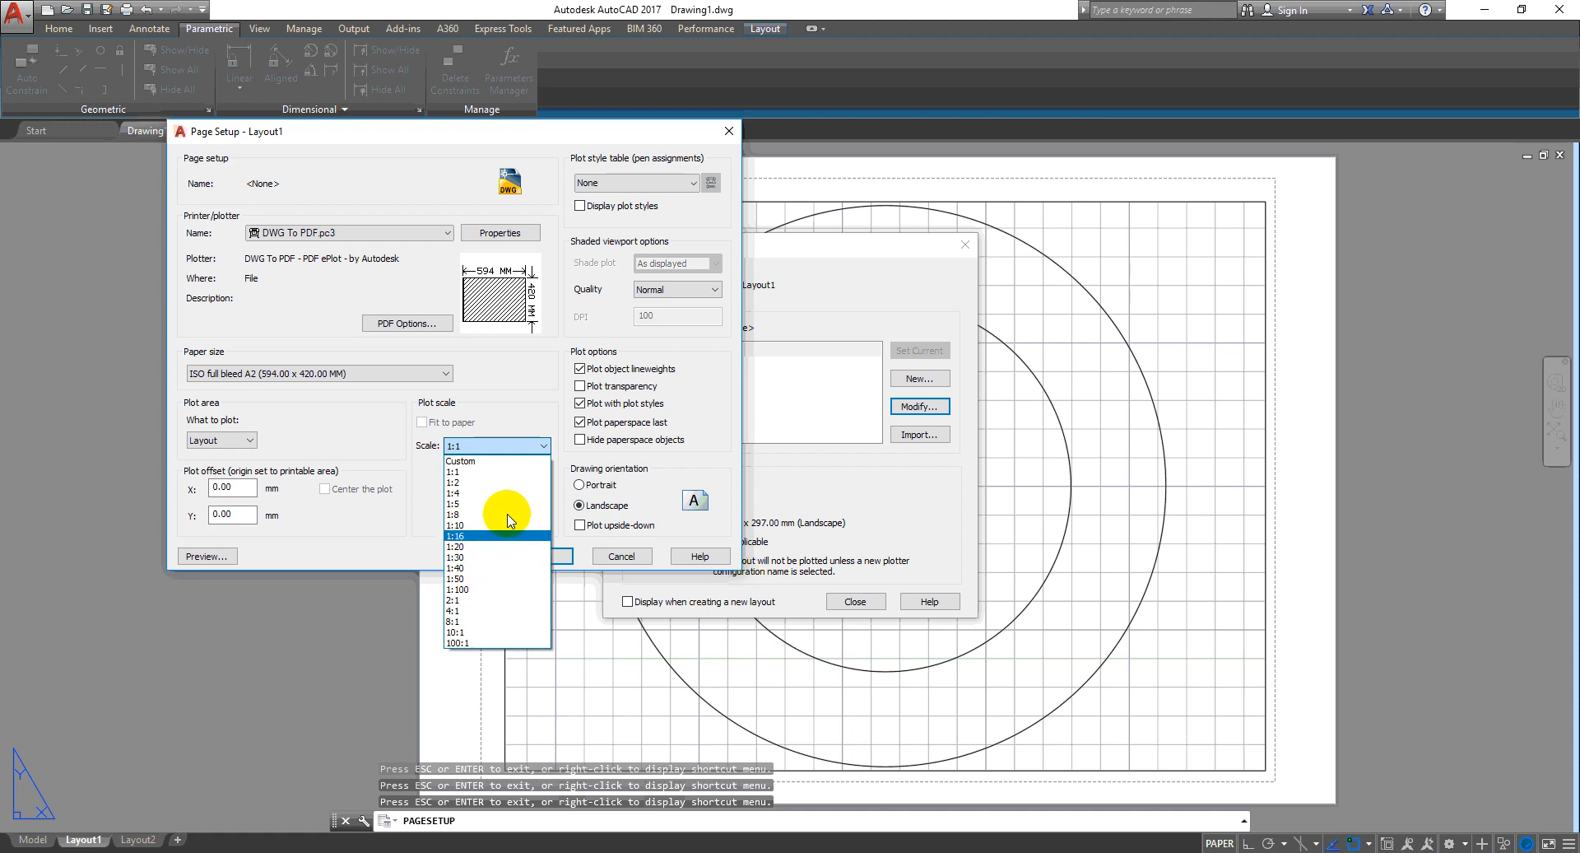
click(559, 353)
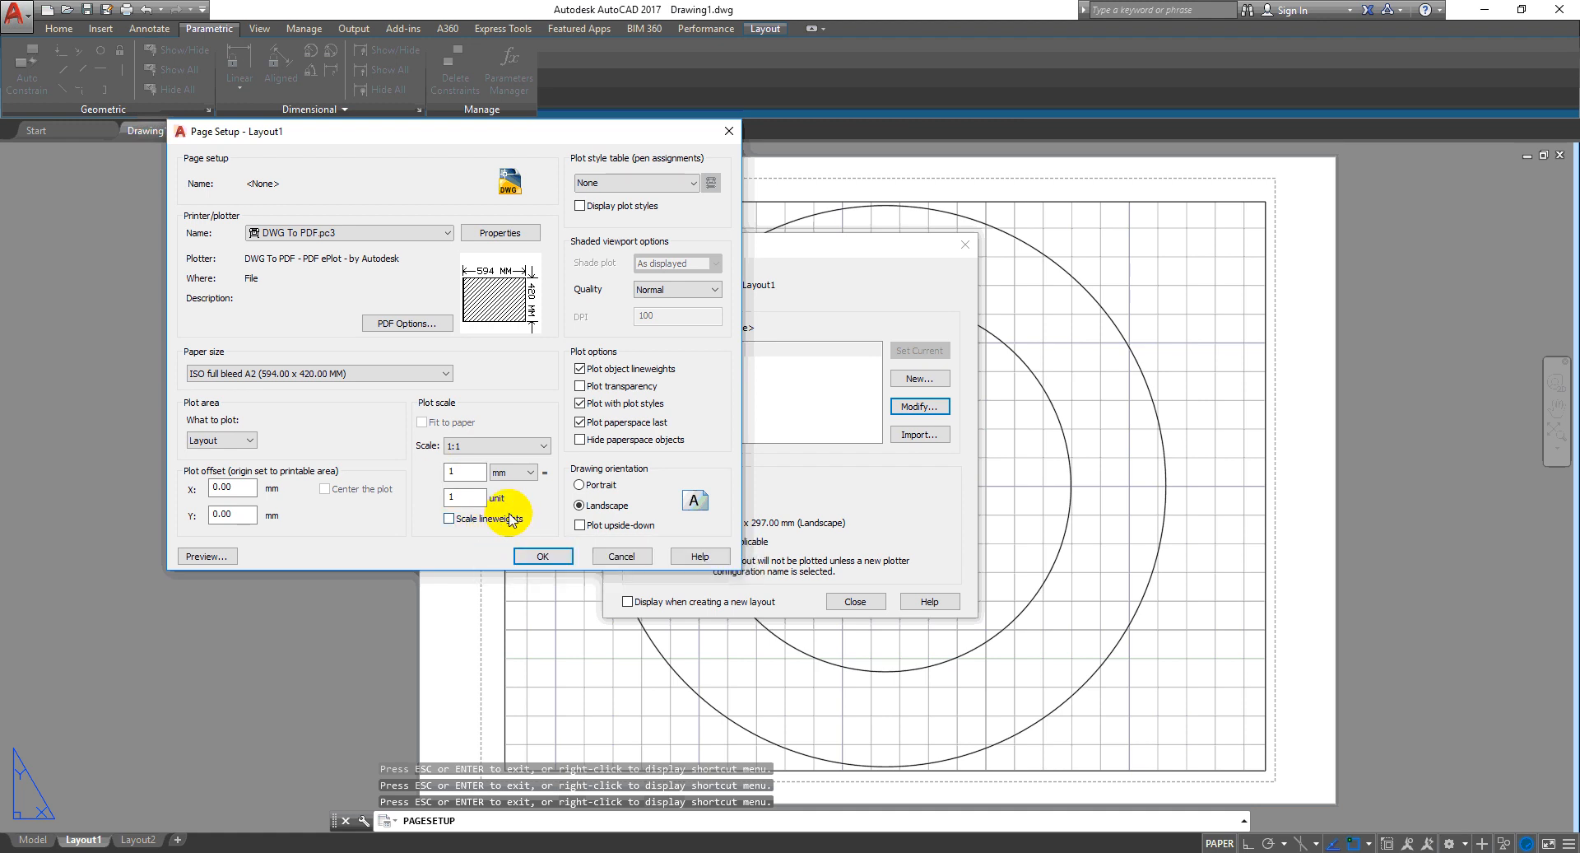
Assign the monochrome.ctb plot style table to the page setup
click(659, 183)
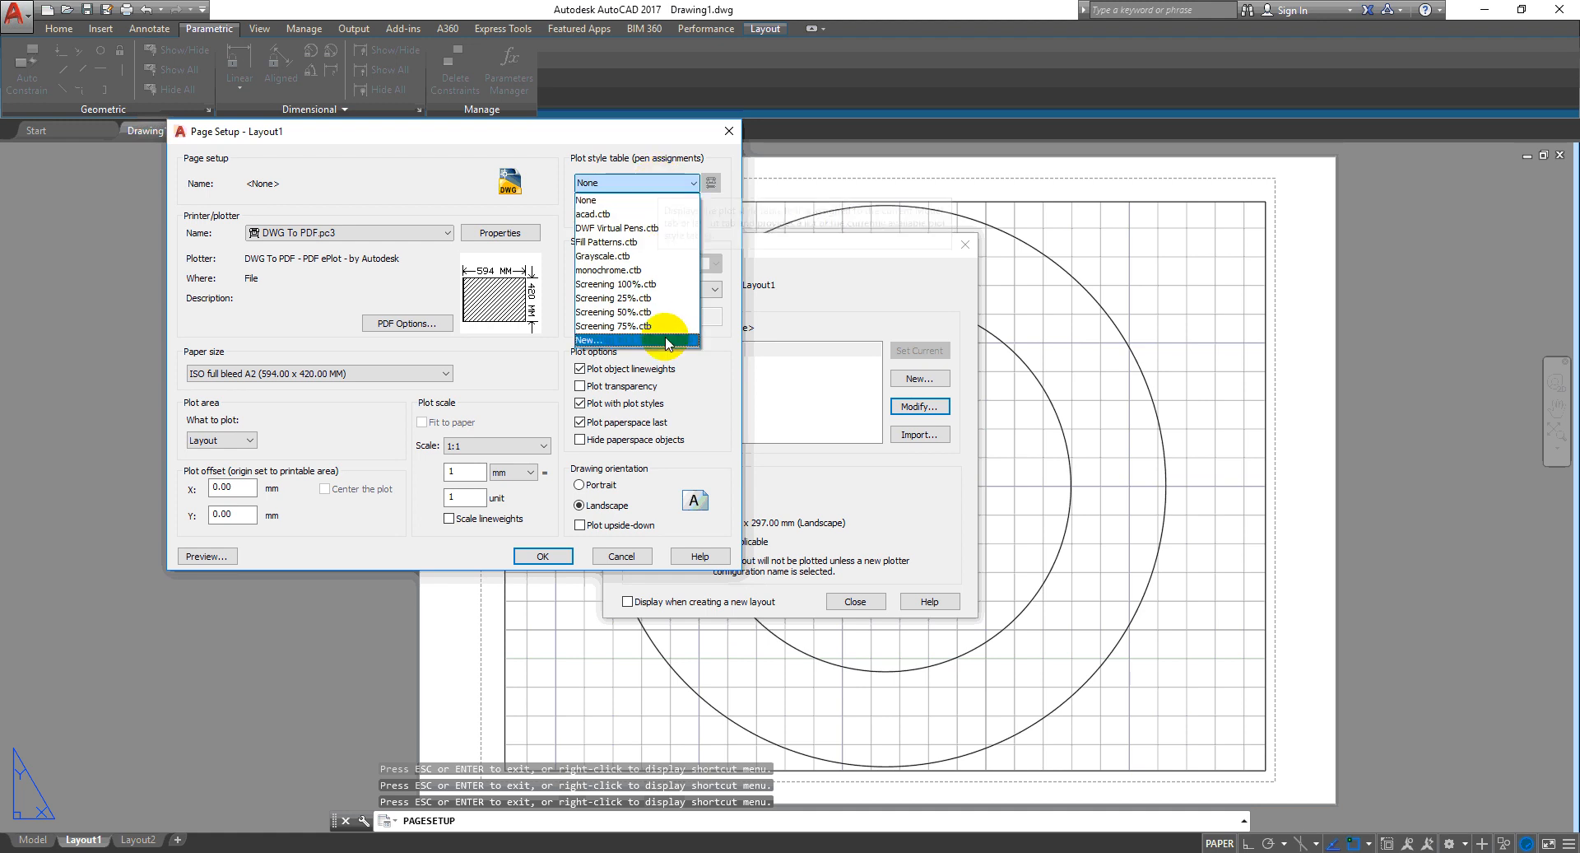
click(735, 244)
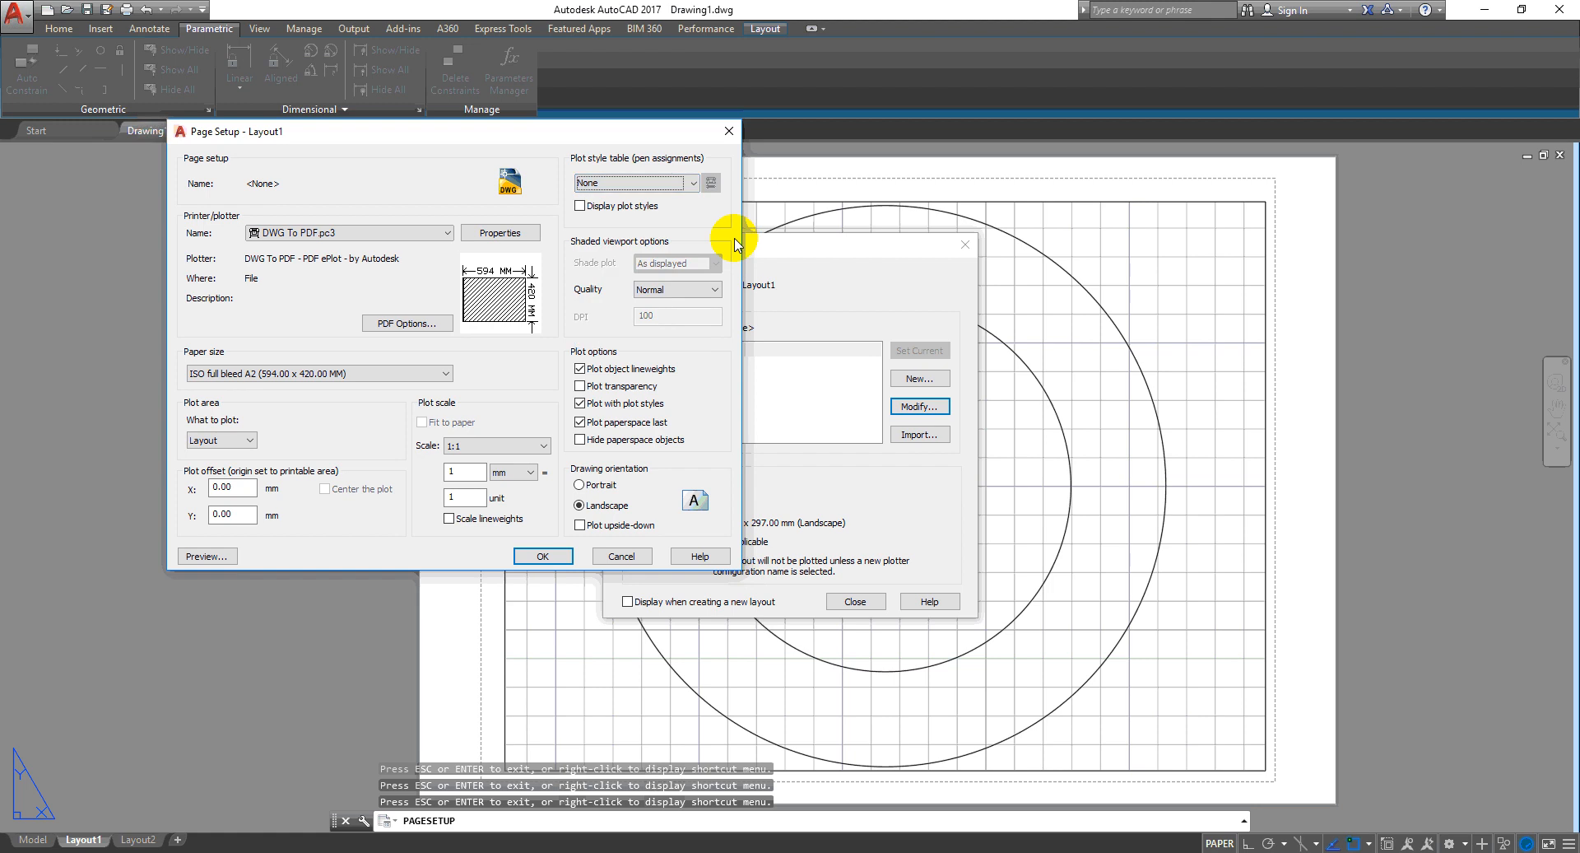
click(694, 183)
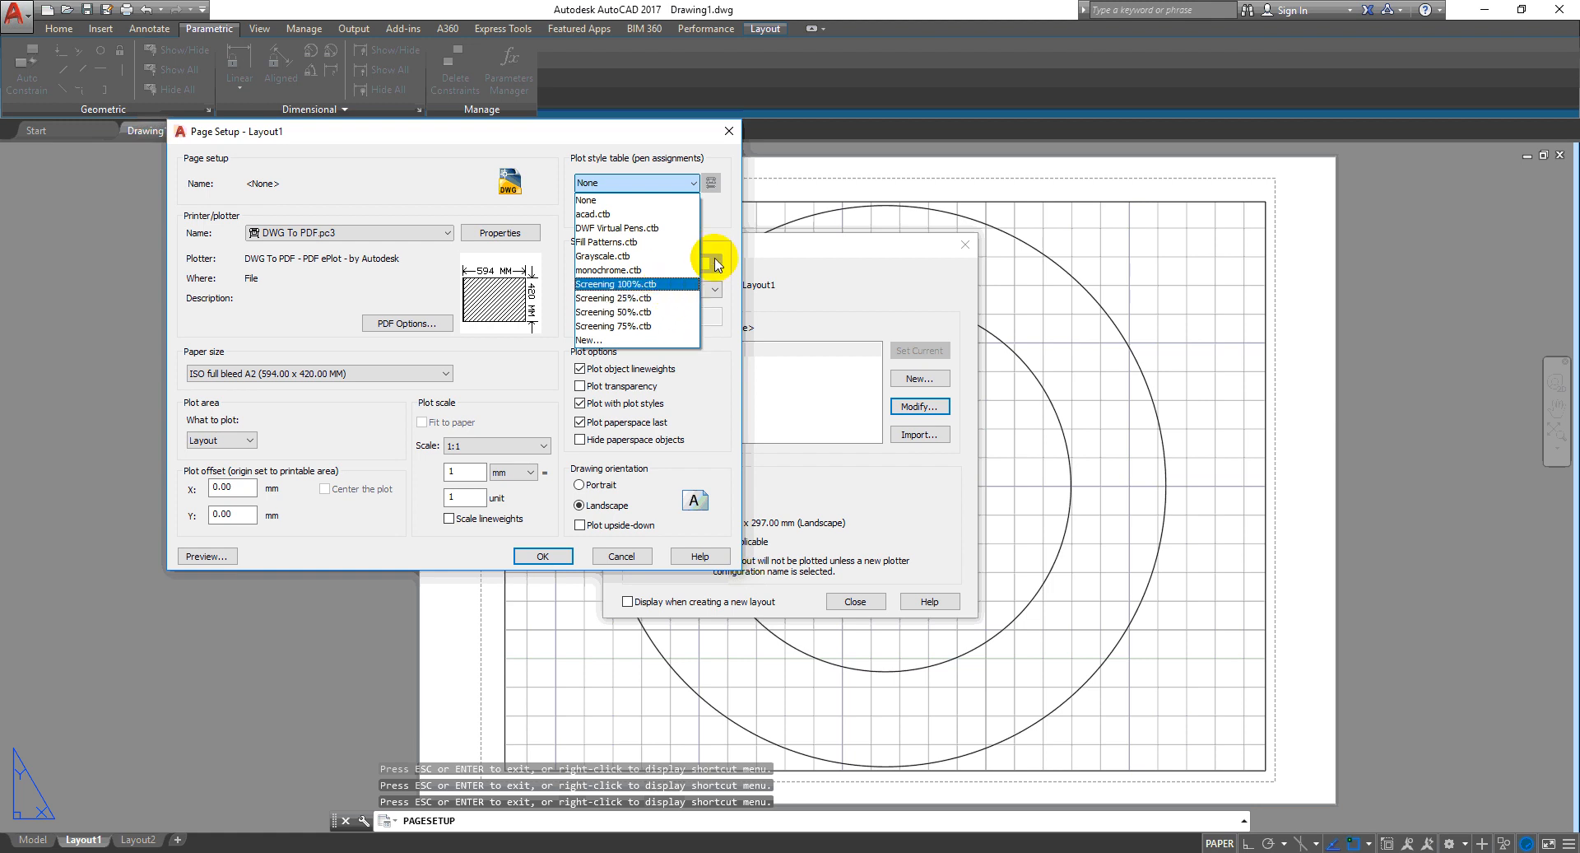
click(656, 271)
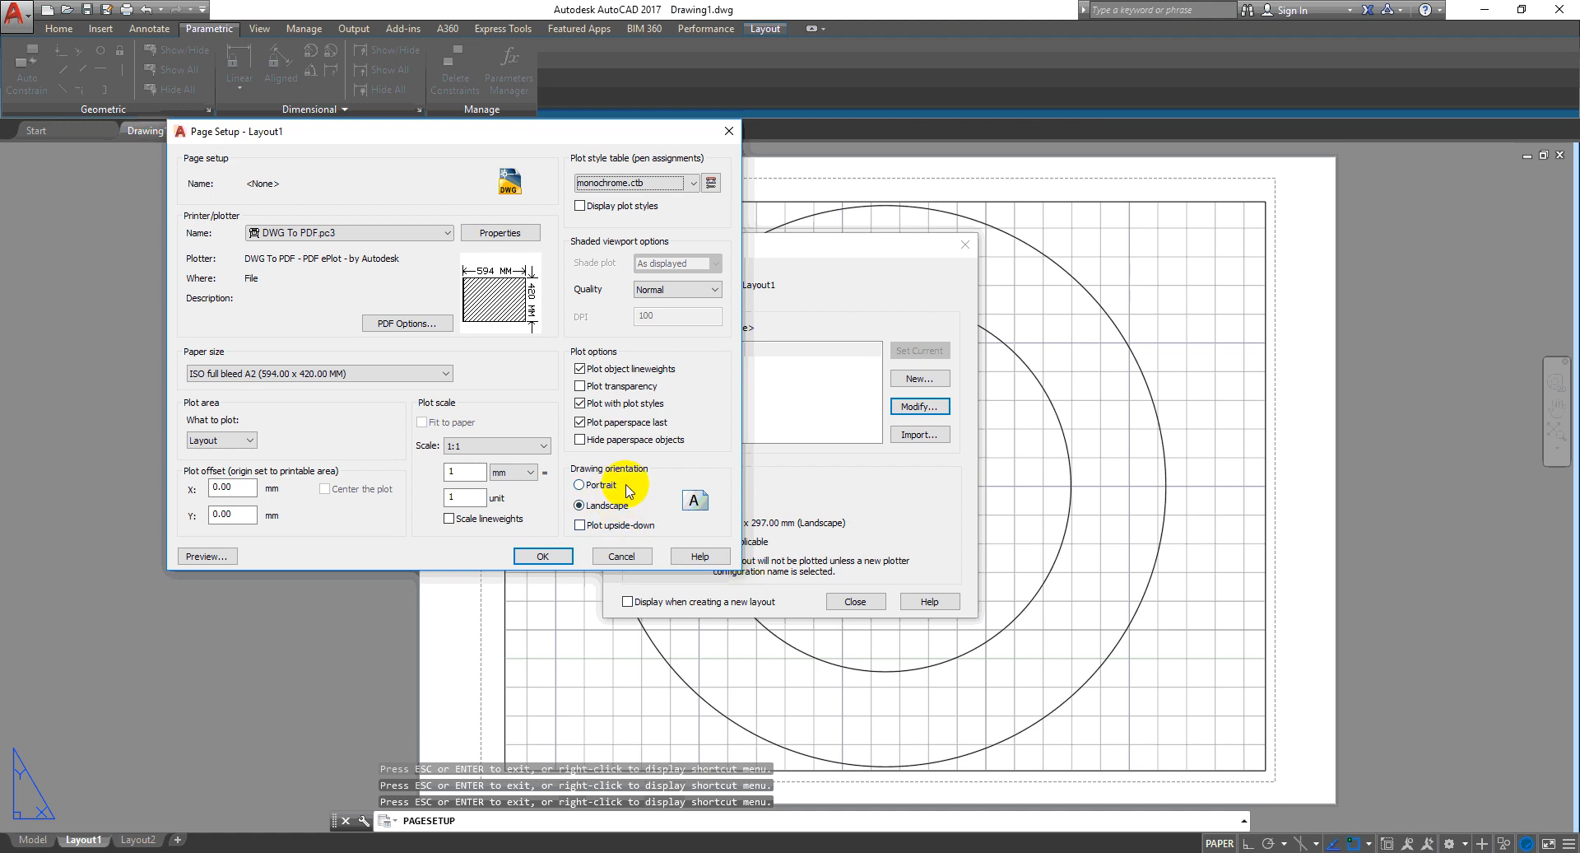
Choose Landscape as the drawing orientation, apply the page setup to Layout1, and close the Page Setup Manager
click(609, 510)
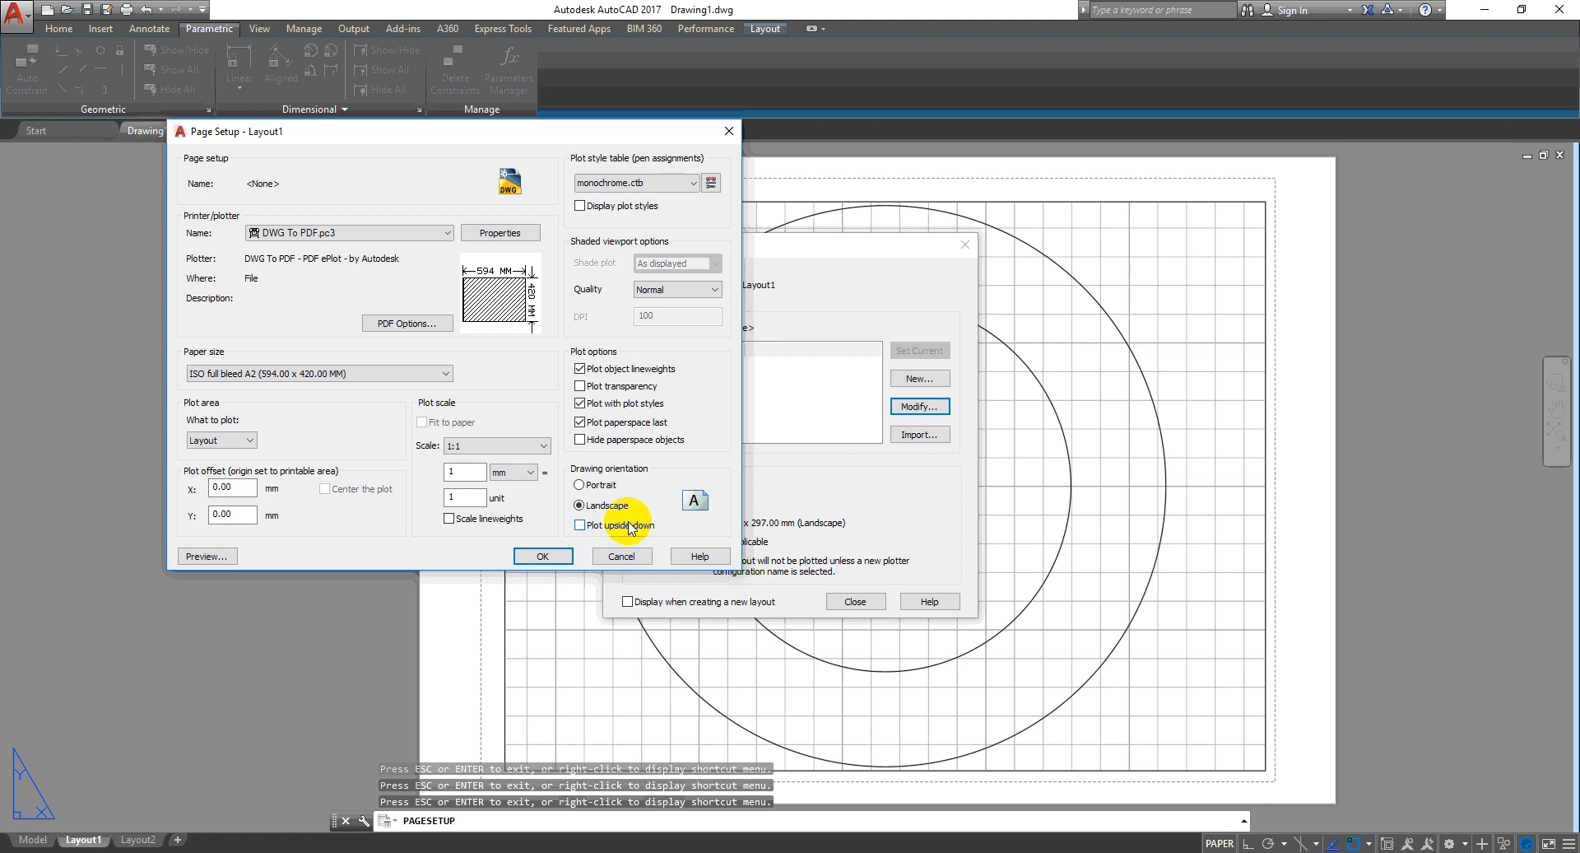
click(543, 557)
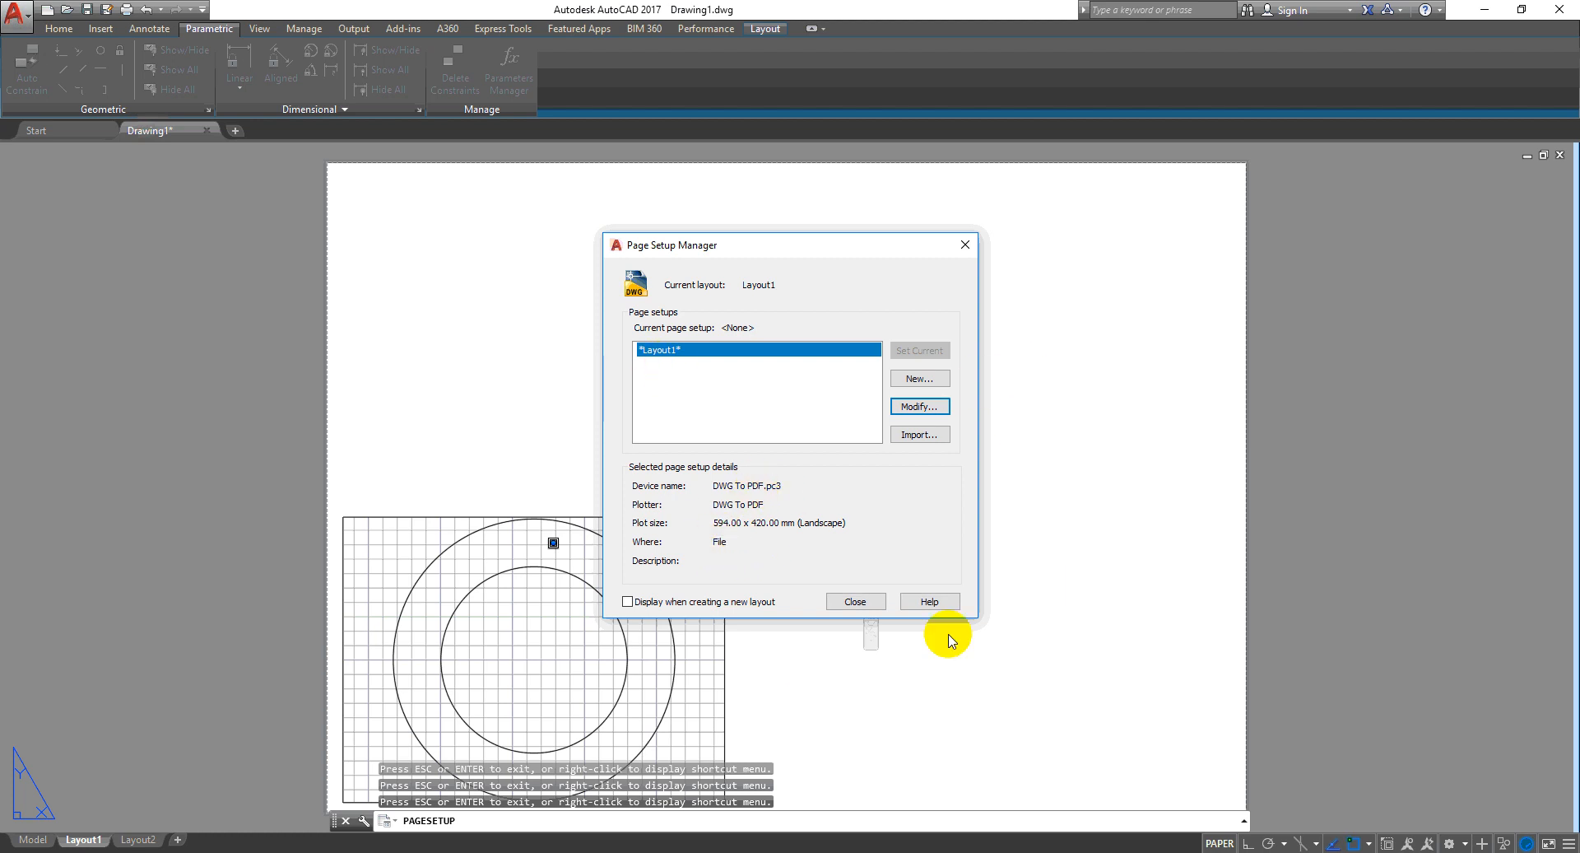
click(866, 602)
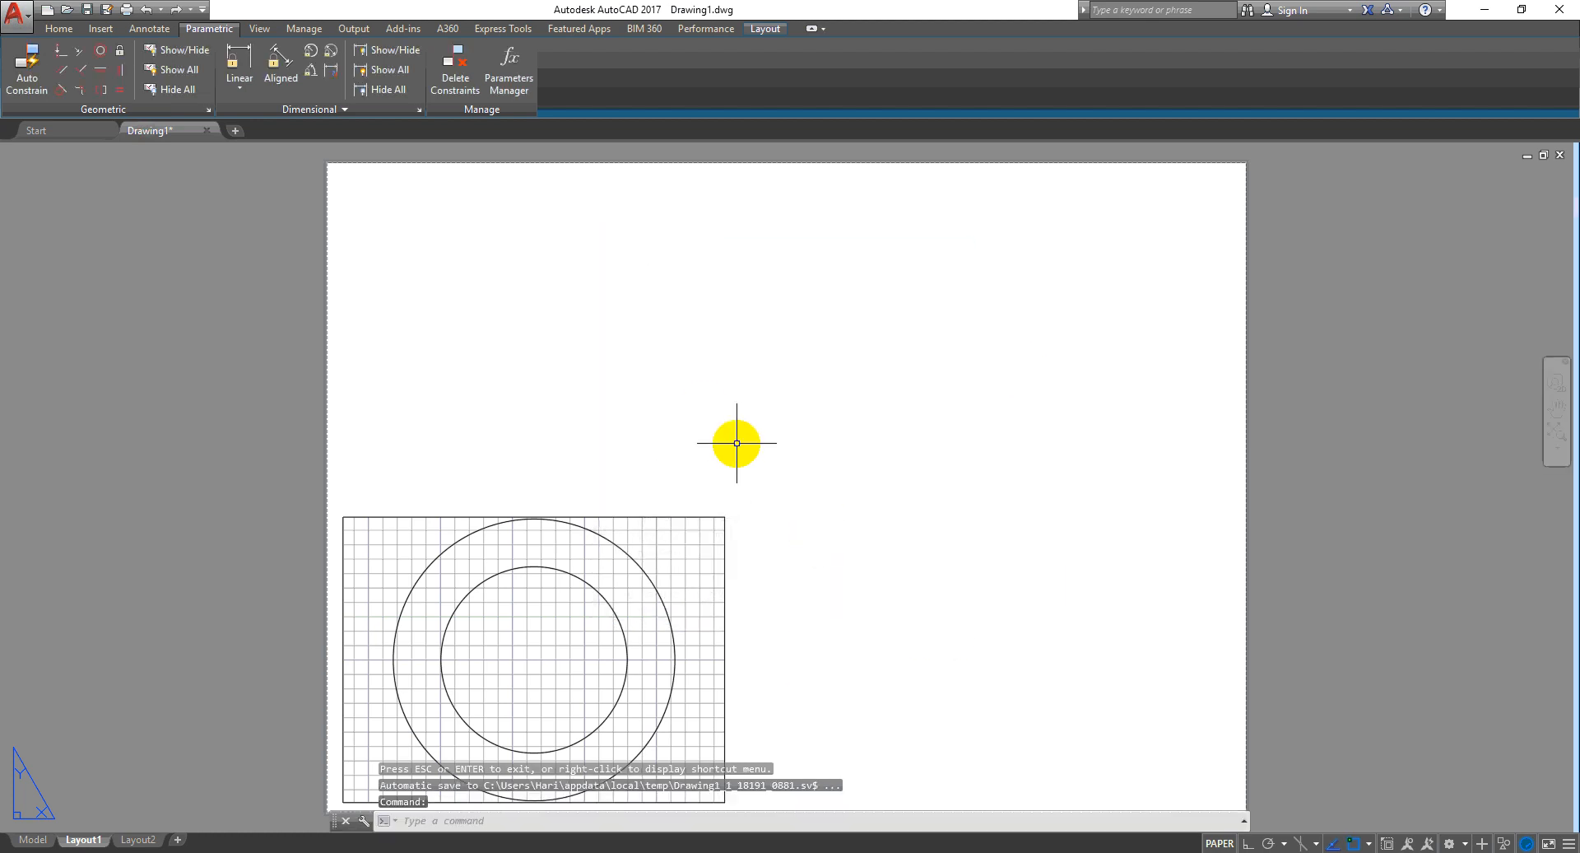
Delete the existing viewport in the lower-left corner of the Layout1 sheet
scroll(732, 530, down, 4)
click(802, 504)
click(651, 559)
middle_drag(702, 636, 661, 613)
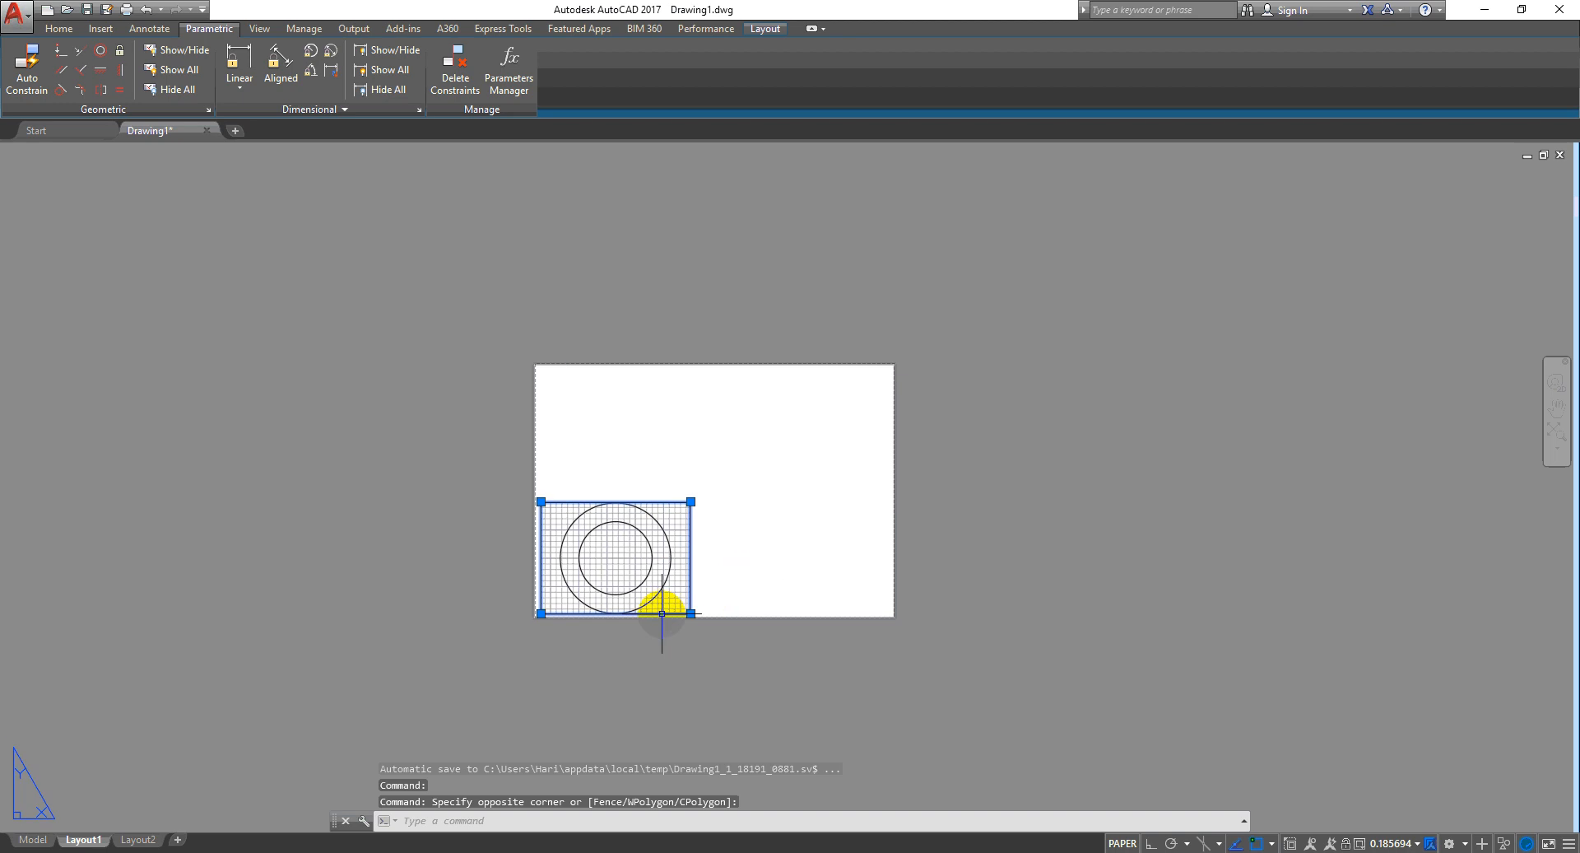
key(Delete)
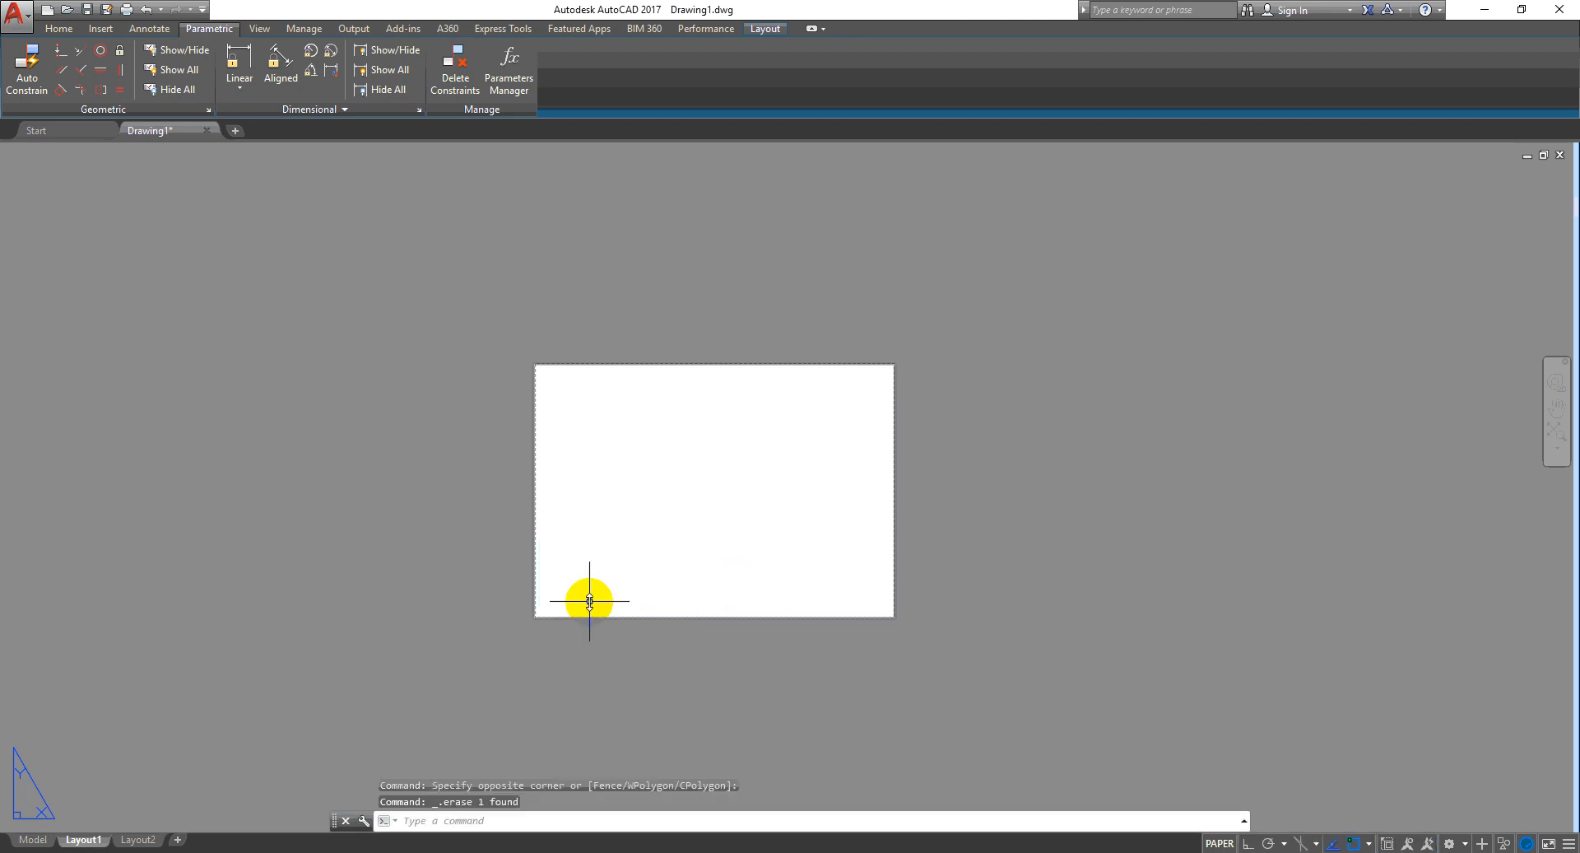
scroll(698, 554, up, 4)
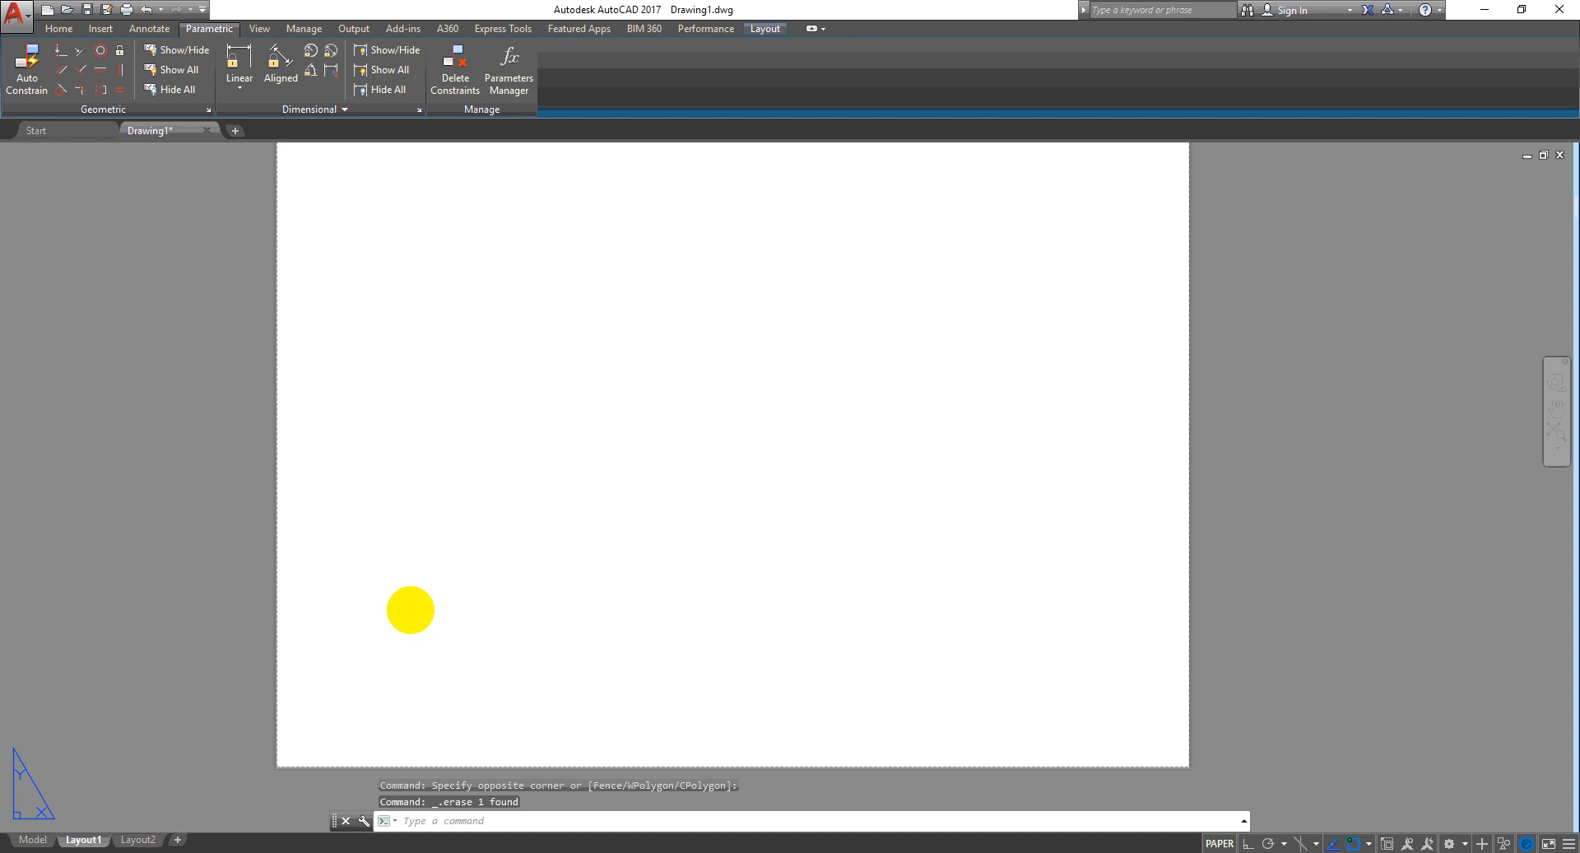
text(rec)
key(Return)
scroll(403, 280, down, 2)
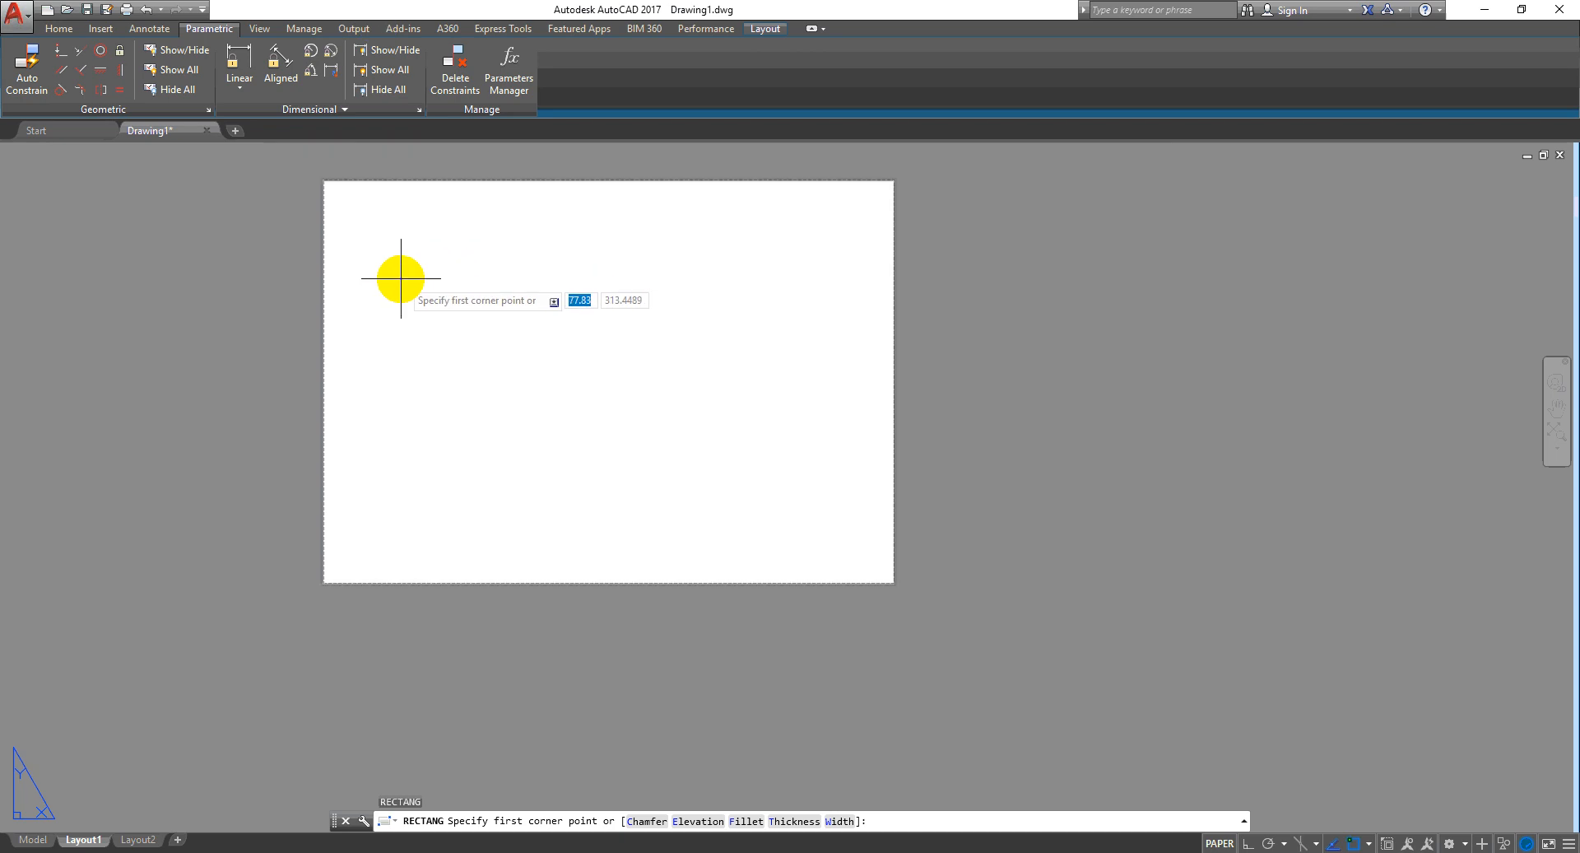
click(351, 216)
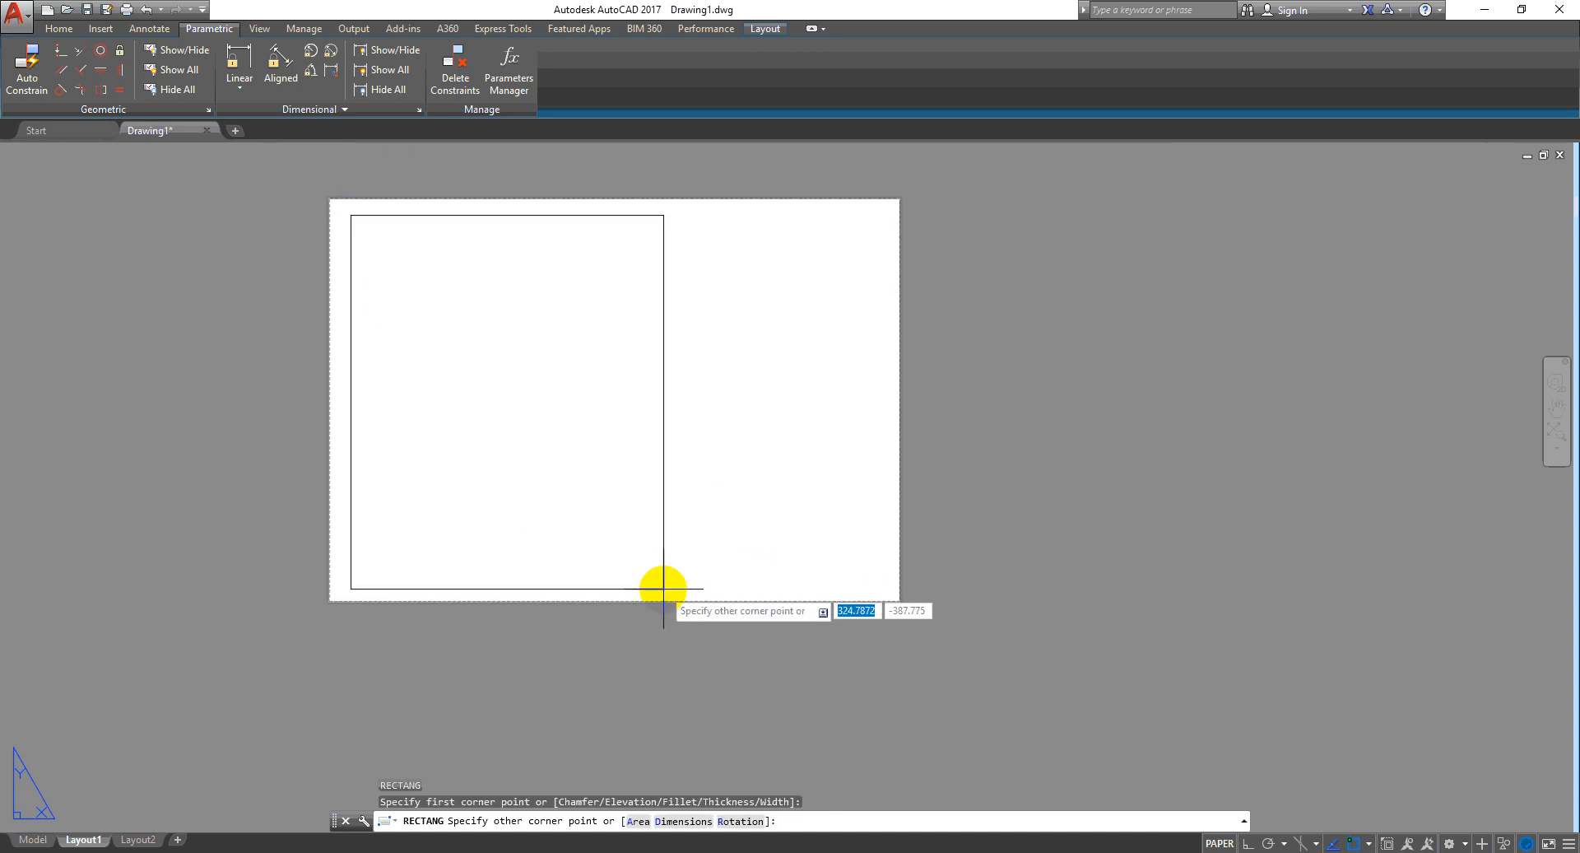
key(Escape)
Create a rectangular viewport with MVIEW covering roughly the left half of the Layout1 sheet
text(M)
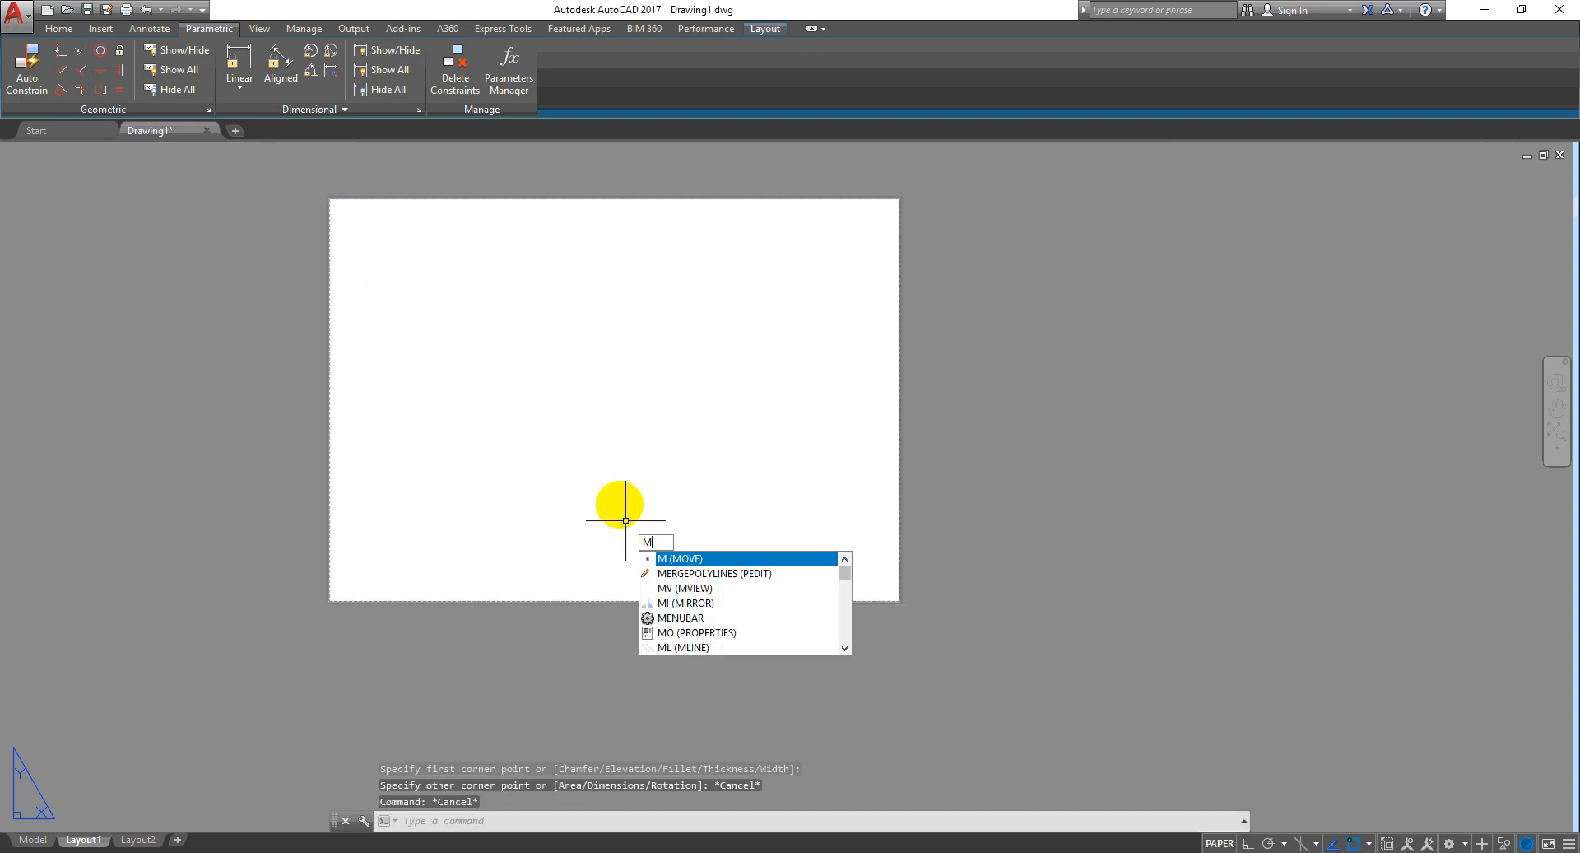
text(V)
key(Return)
click(351, 221)
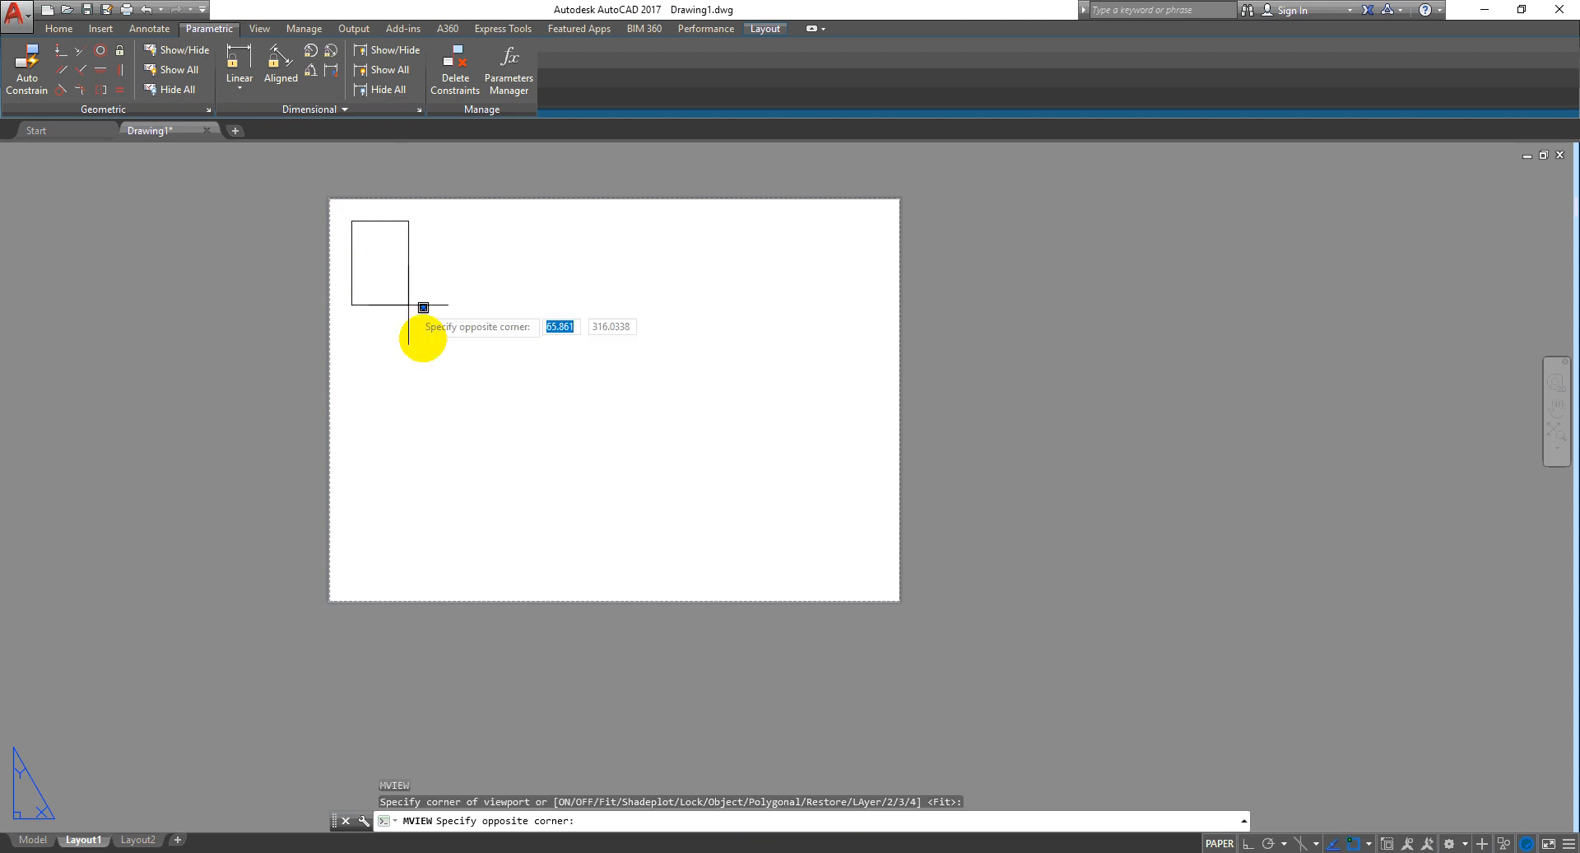
click(652, 583)
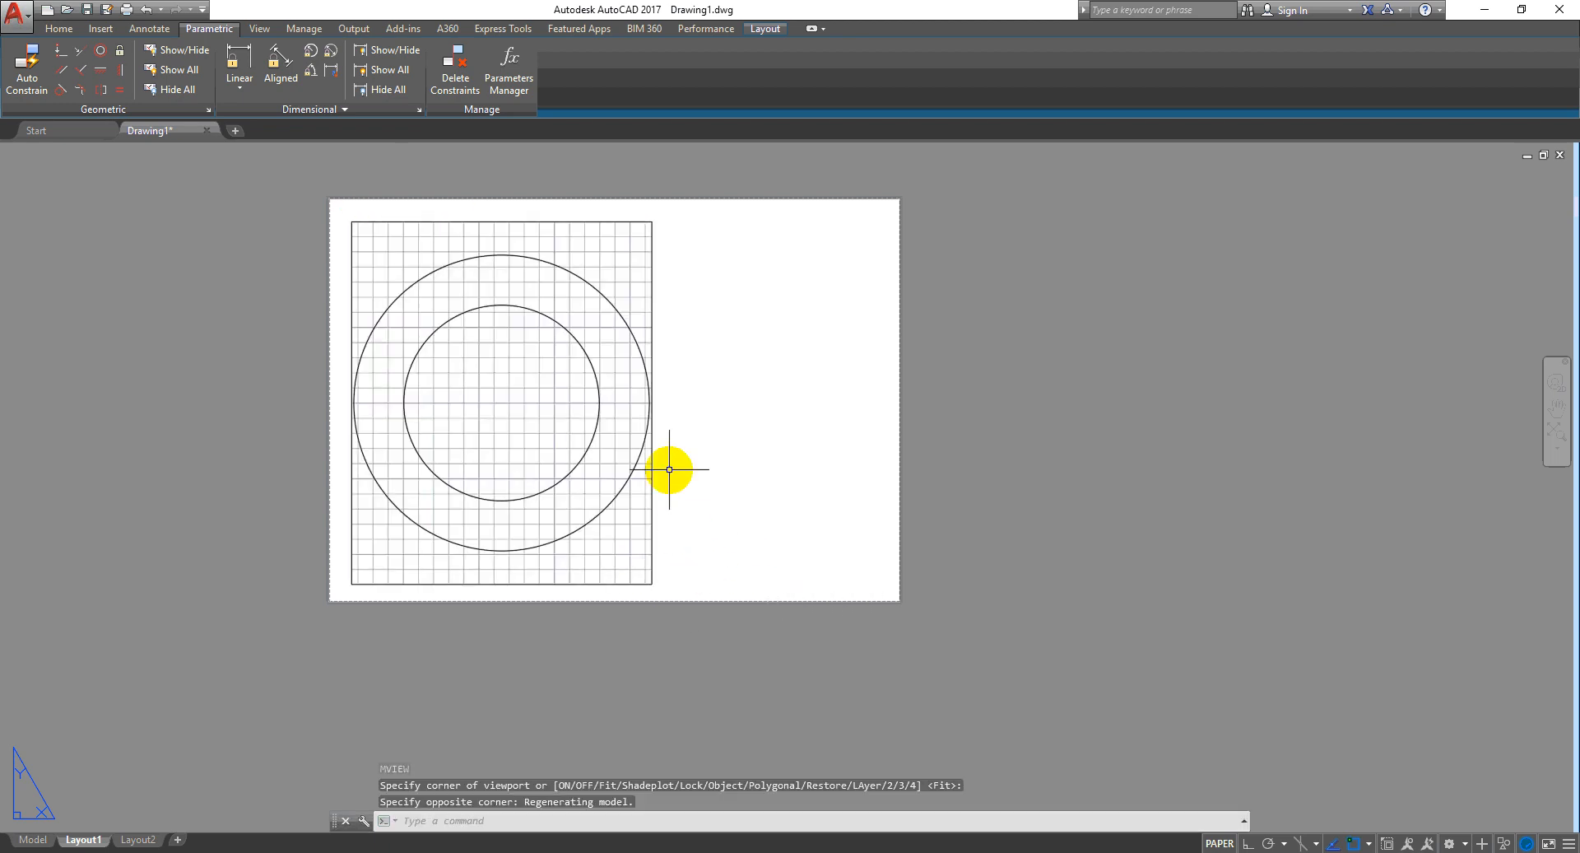
Set the scale of the new viewport to 1:100
click(674, 539)
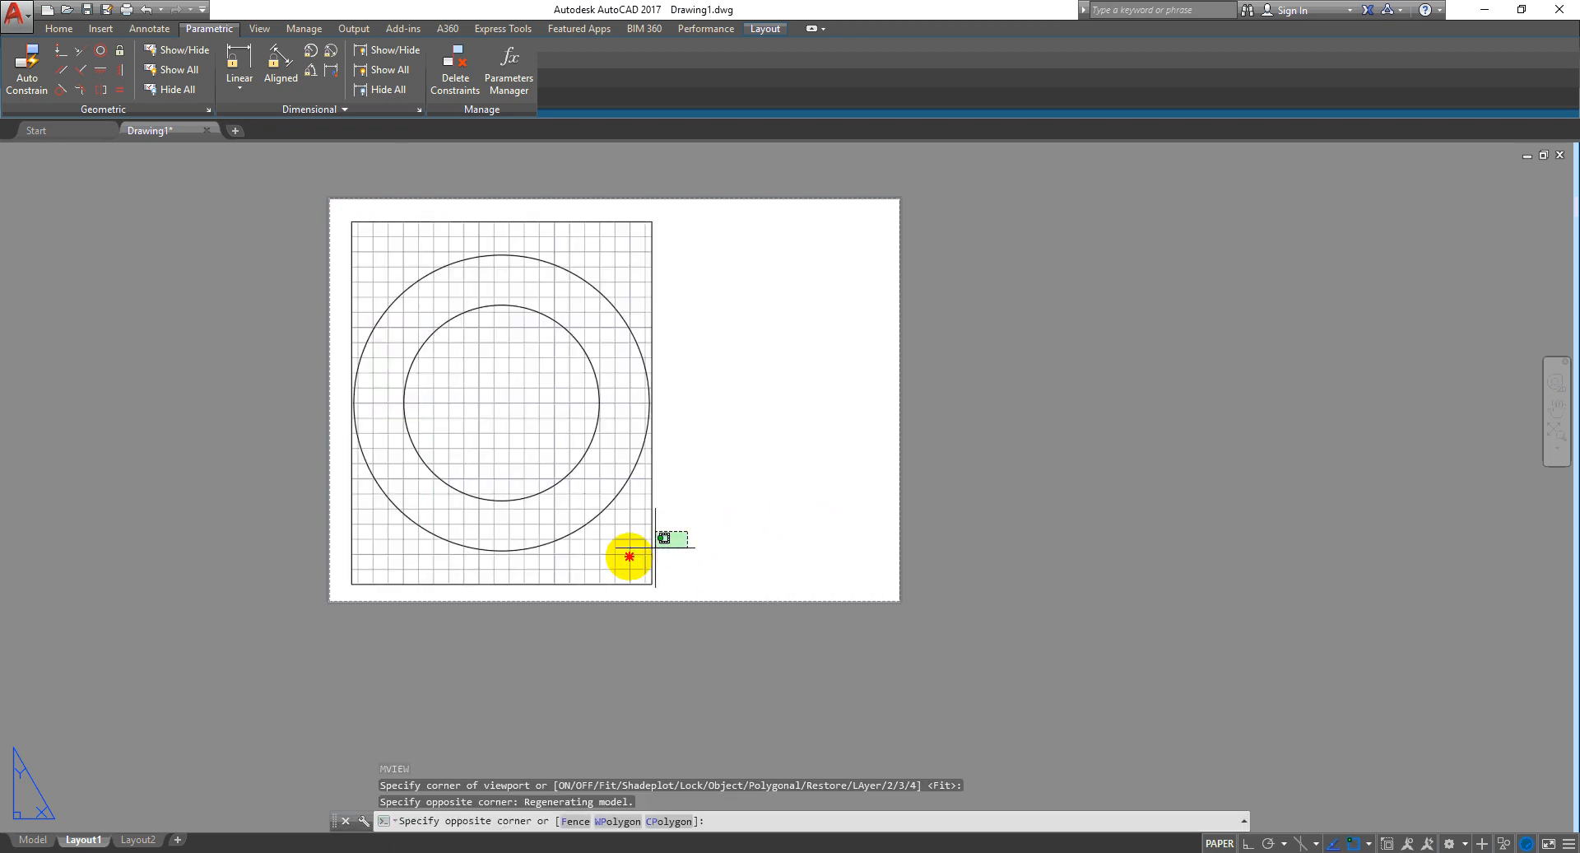
click(623, 555)
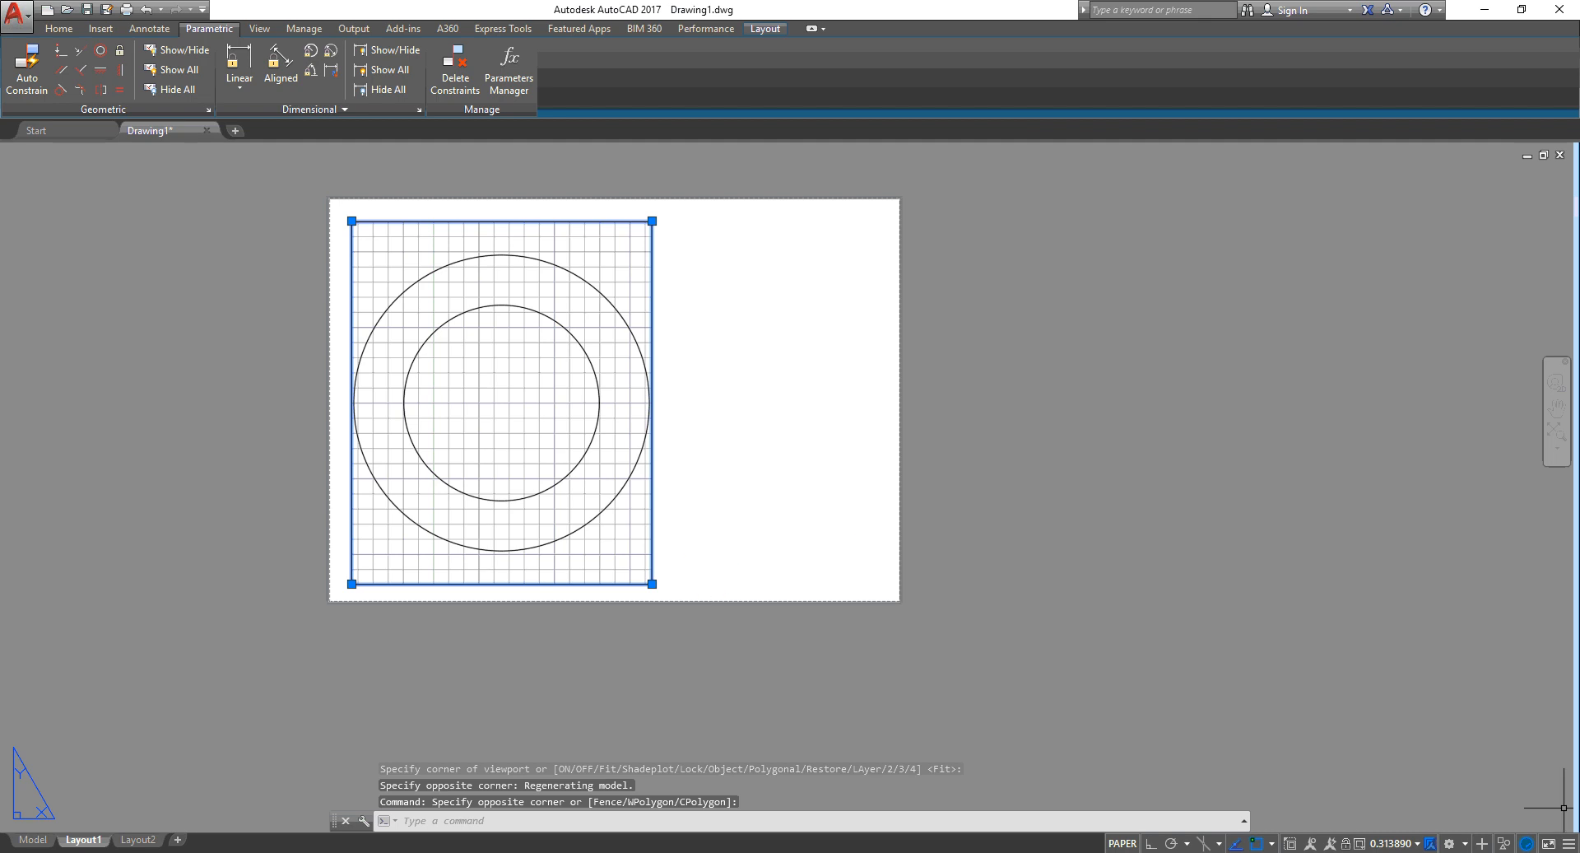
click(1417, 844)
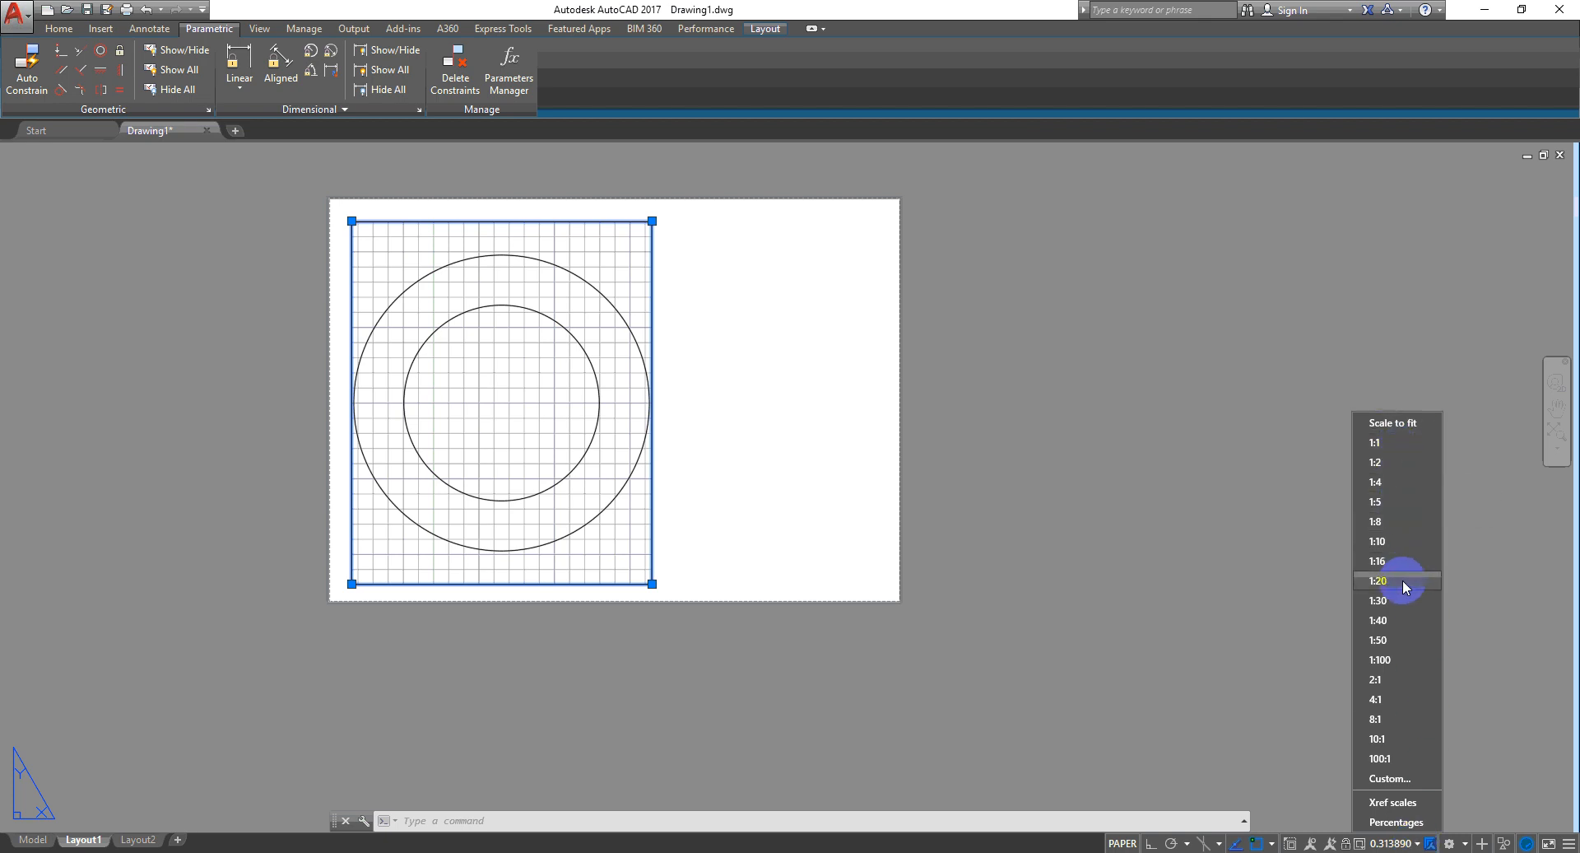
click(1386, 659)
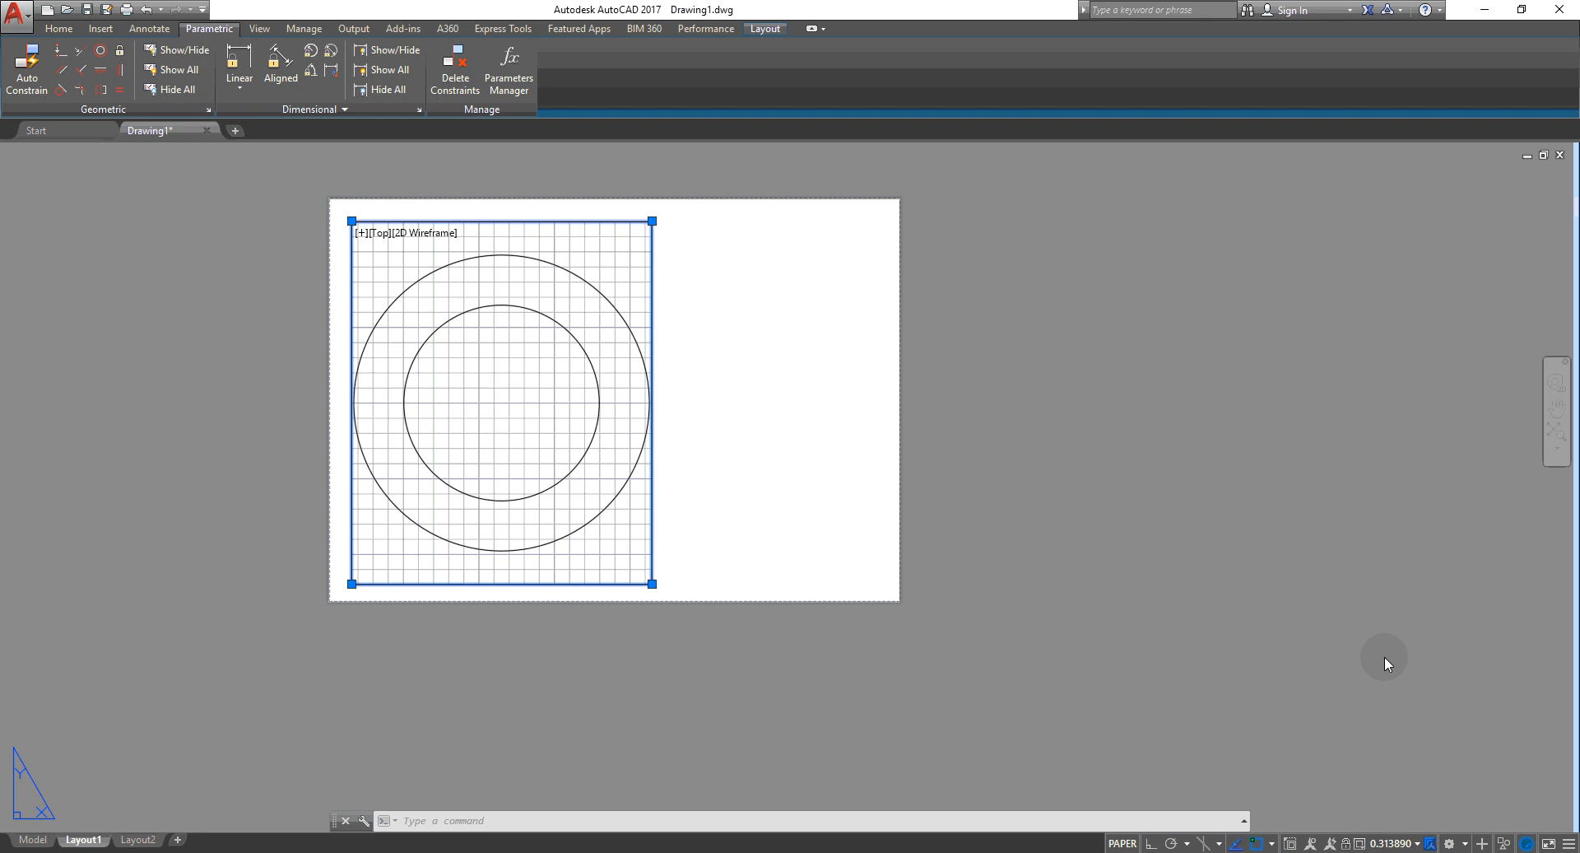
Examine the circles inside the viewport and check the viewport's assigned scale
scroll(508, 418, up, 2)
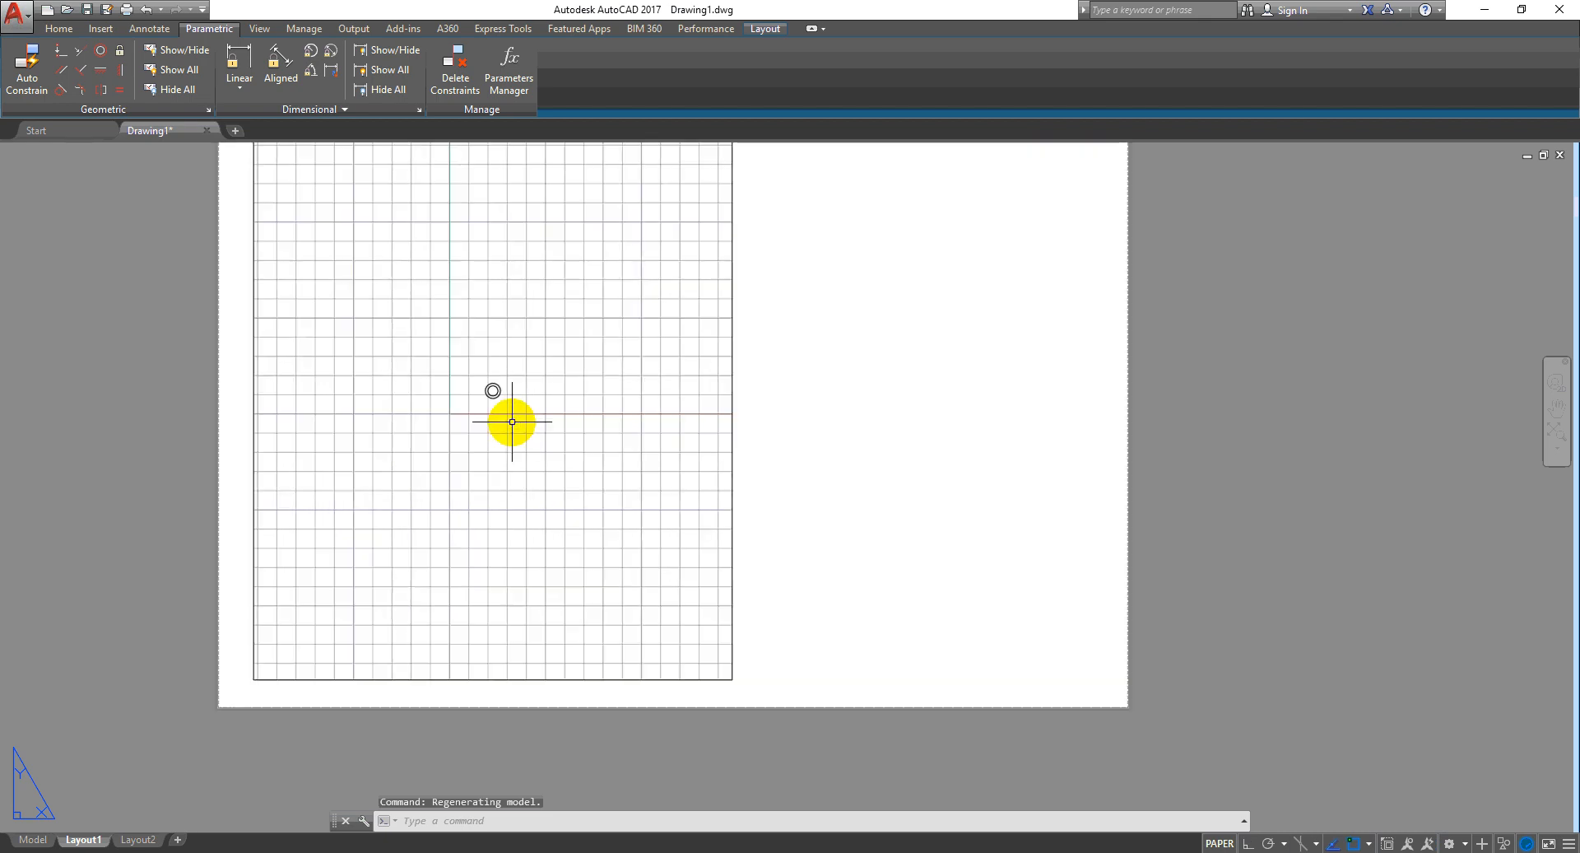
click(877, 533)
click(618, 585)
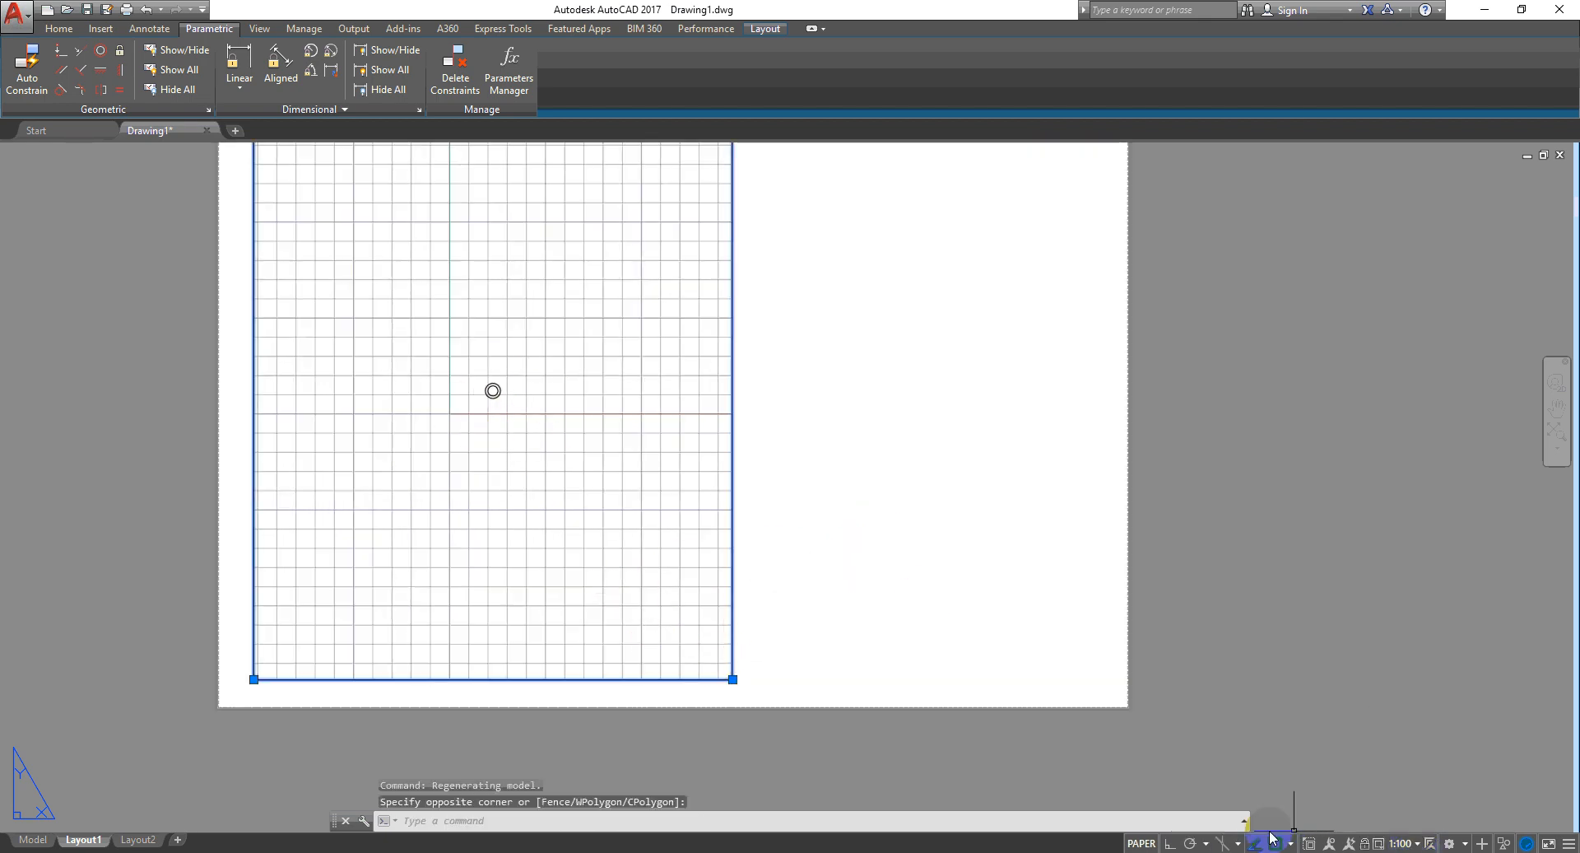
click(733, 679)
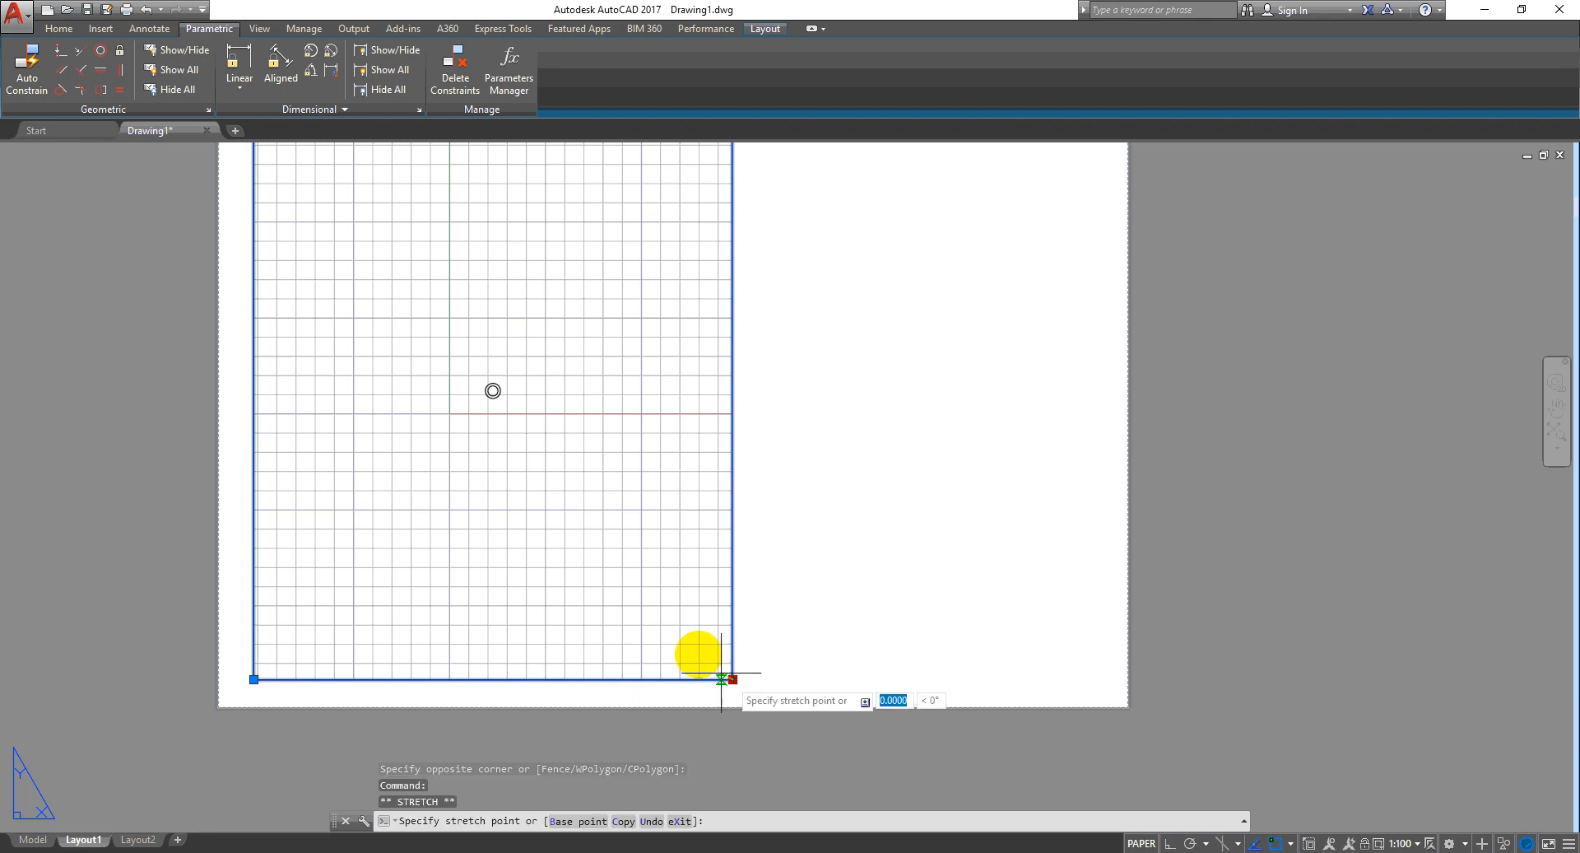
key(Escape)
key(Escape)
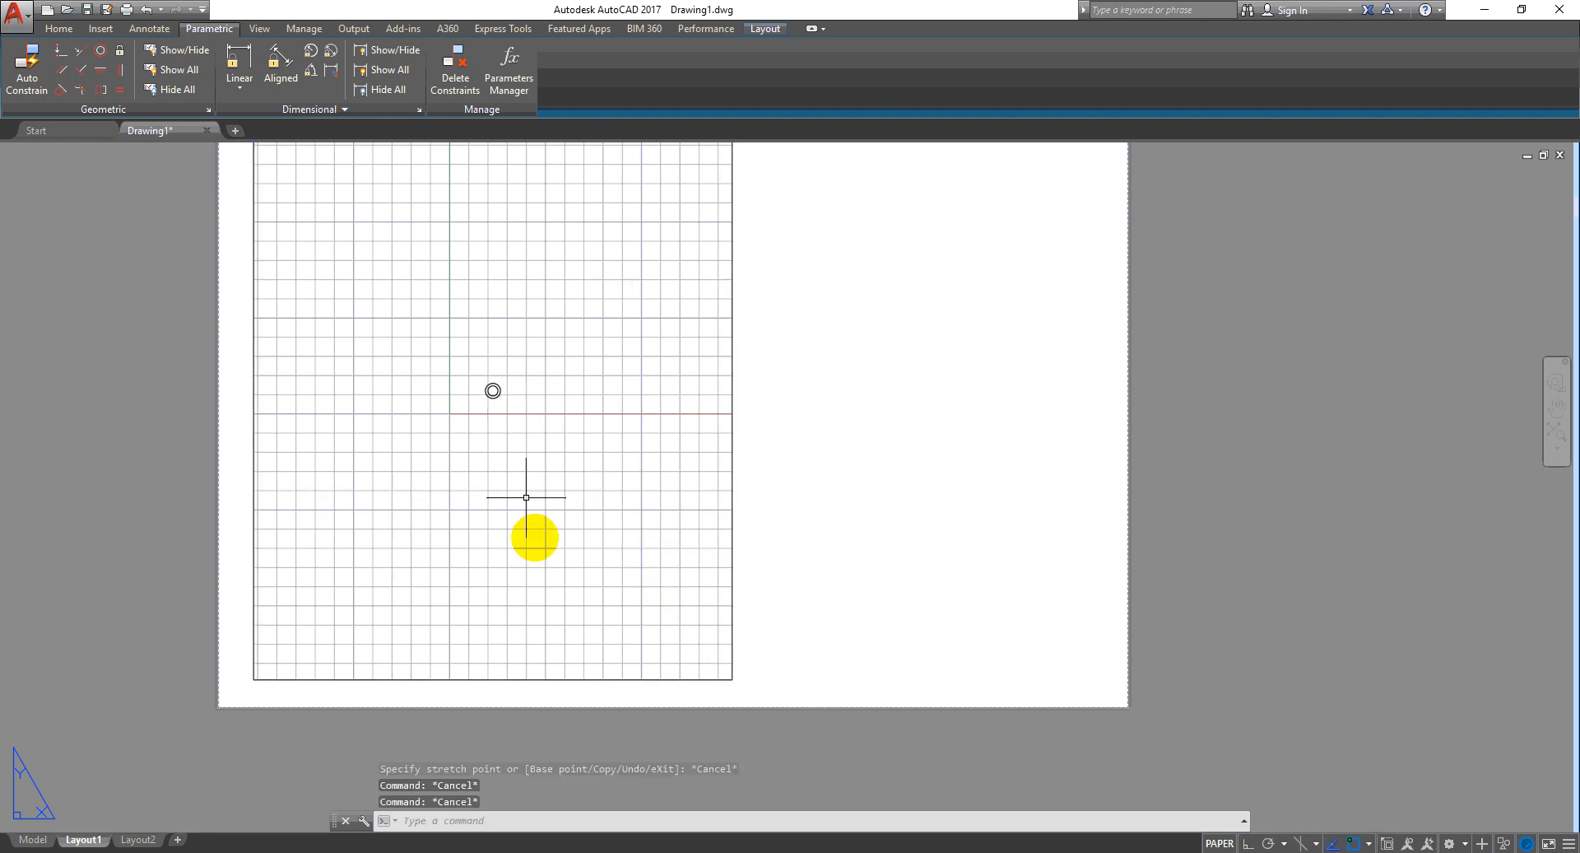
scroll(543, 567, down, 2)
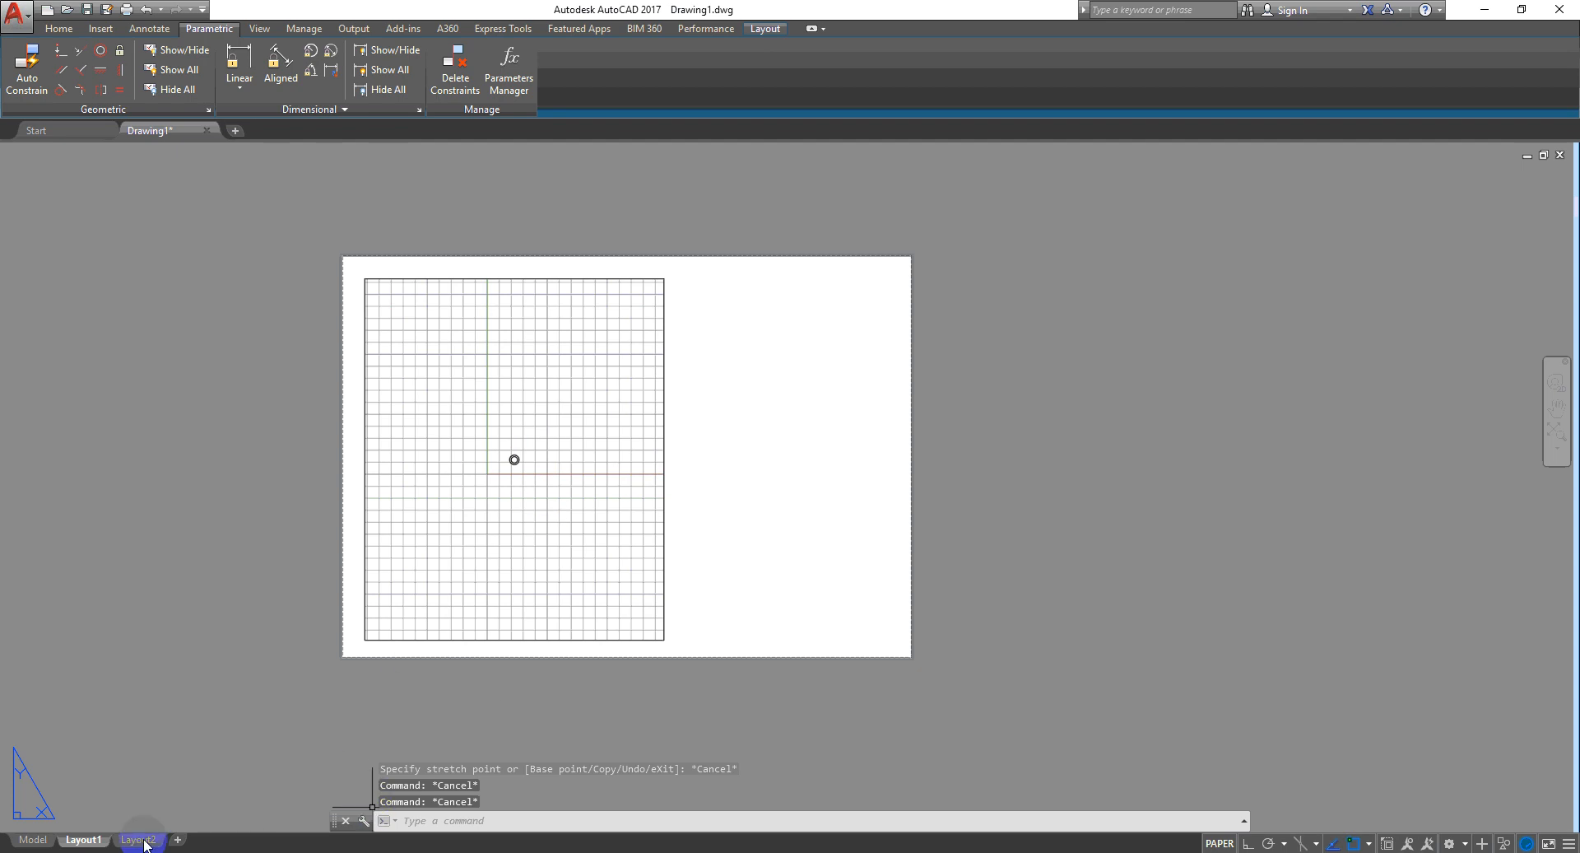
Switch to model space and delete both concentric circles
click(35, 839)
drag(1026, 363, 486, 529)
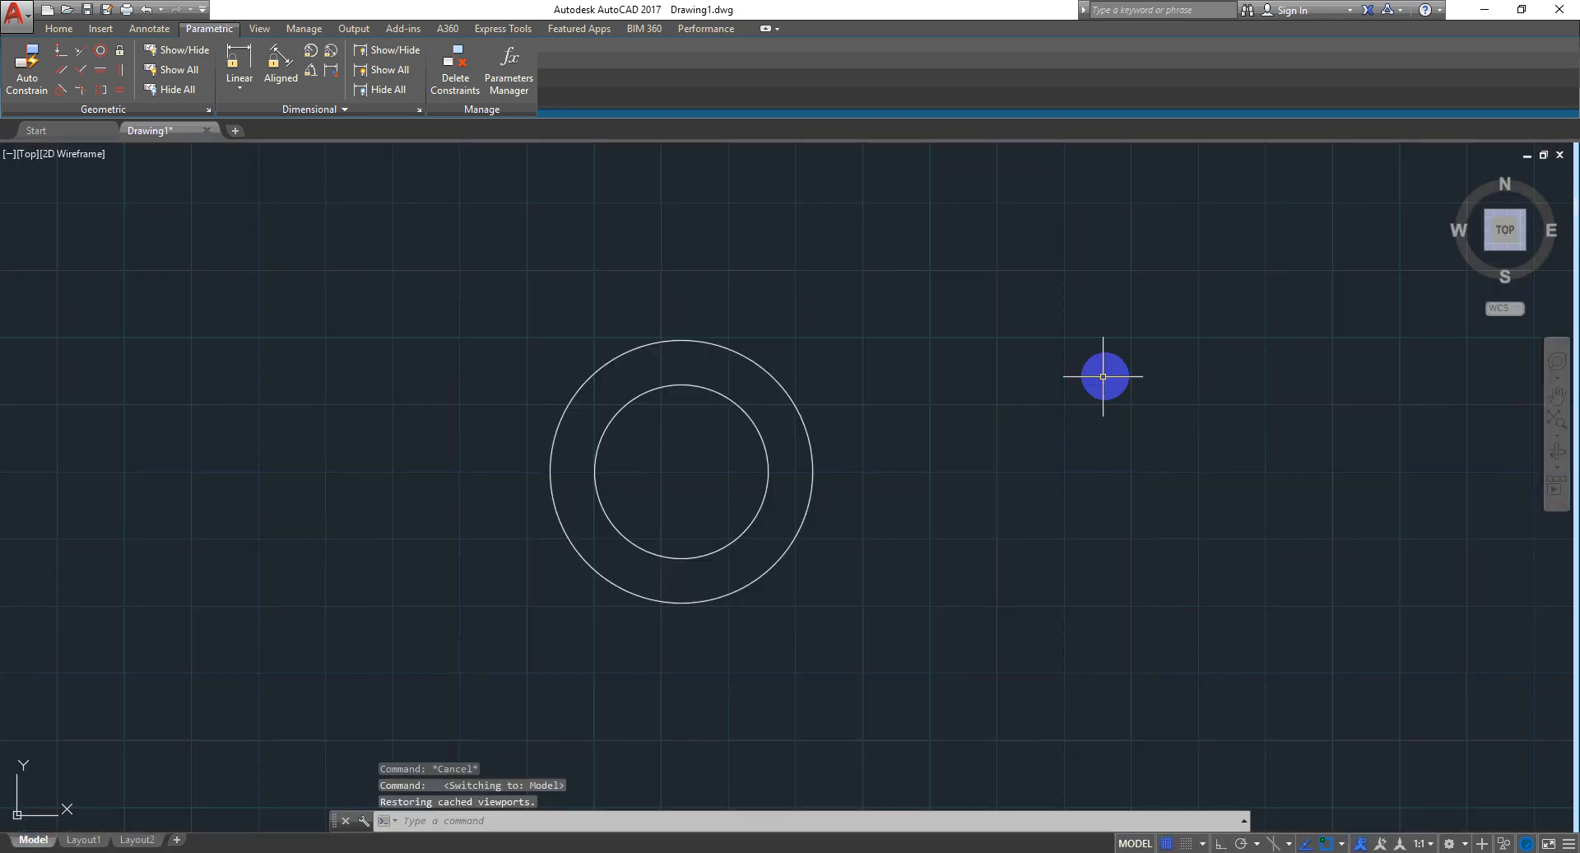
key(Delete)
Draw a rectangle 4000 wide and 3500 high in model space
text(re)
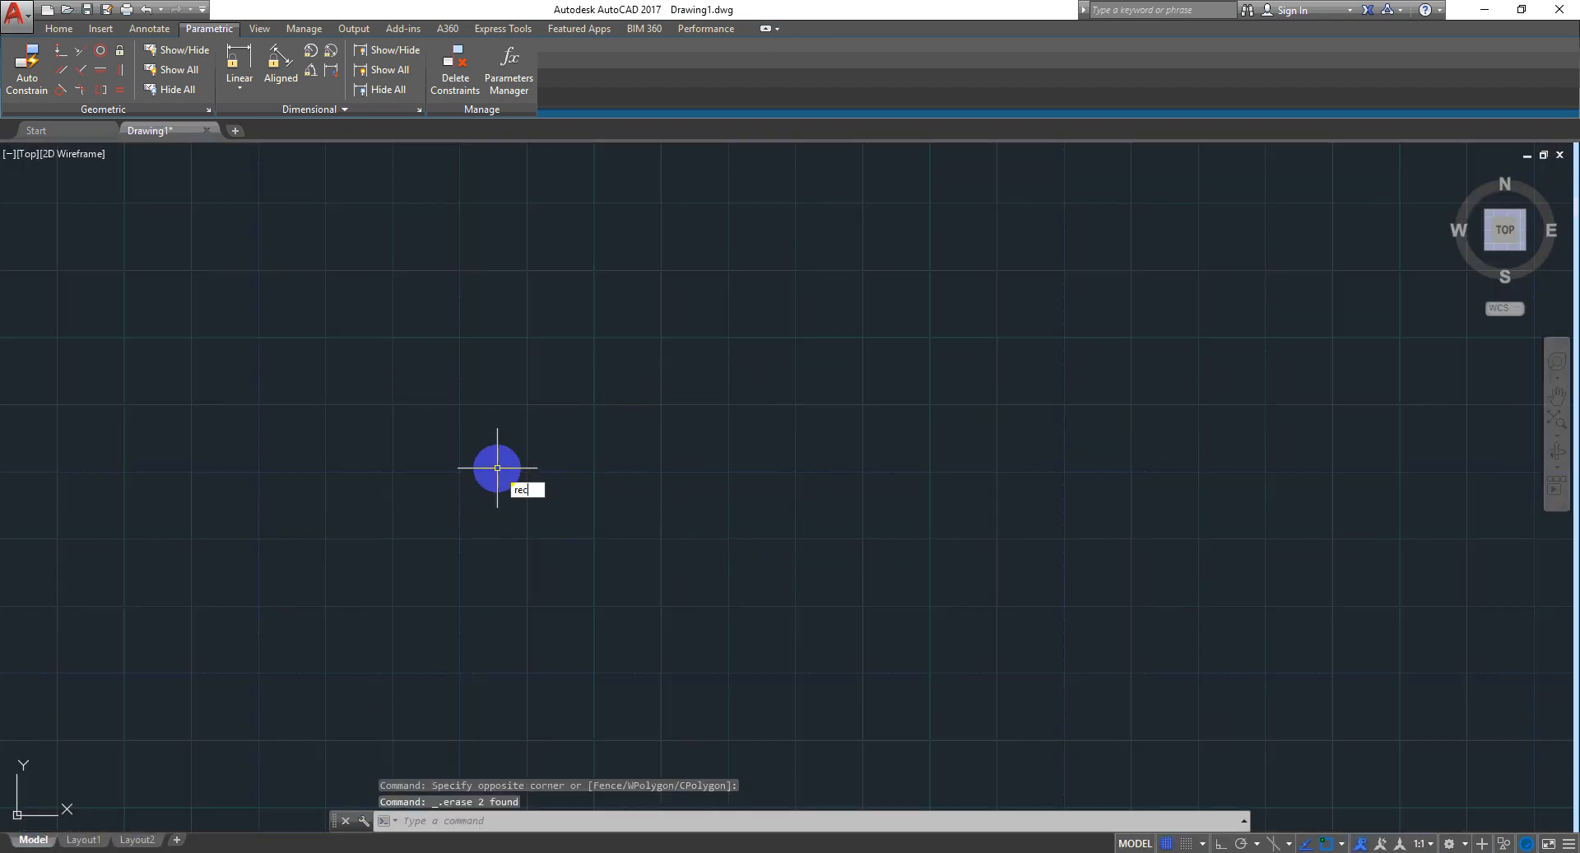
text(c)
key(Return)
click(559, 555)
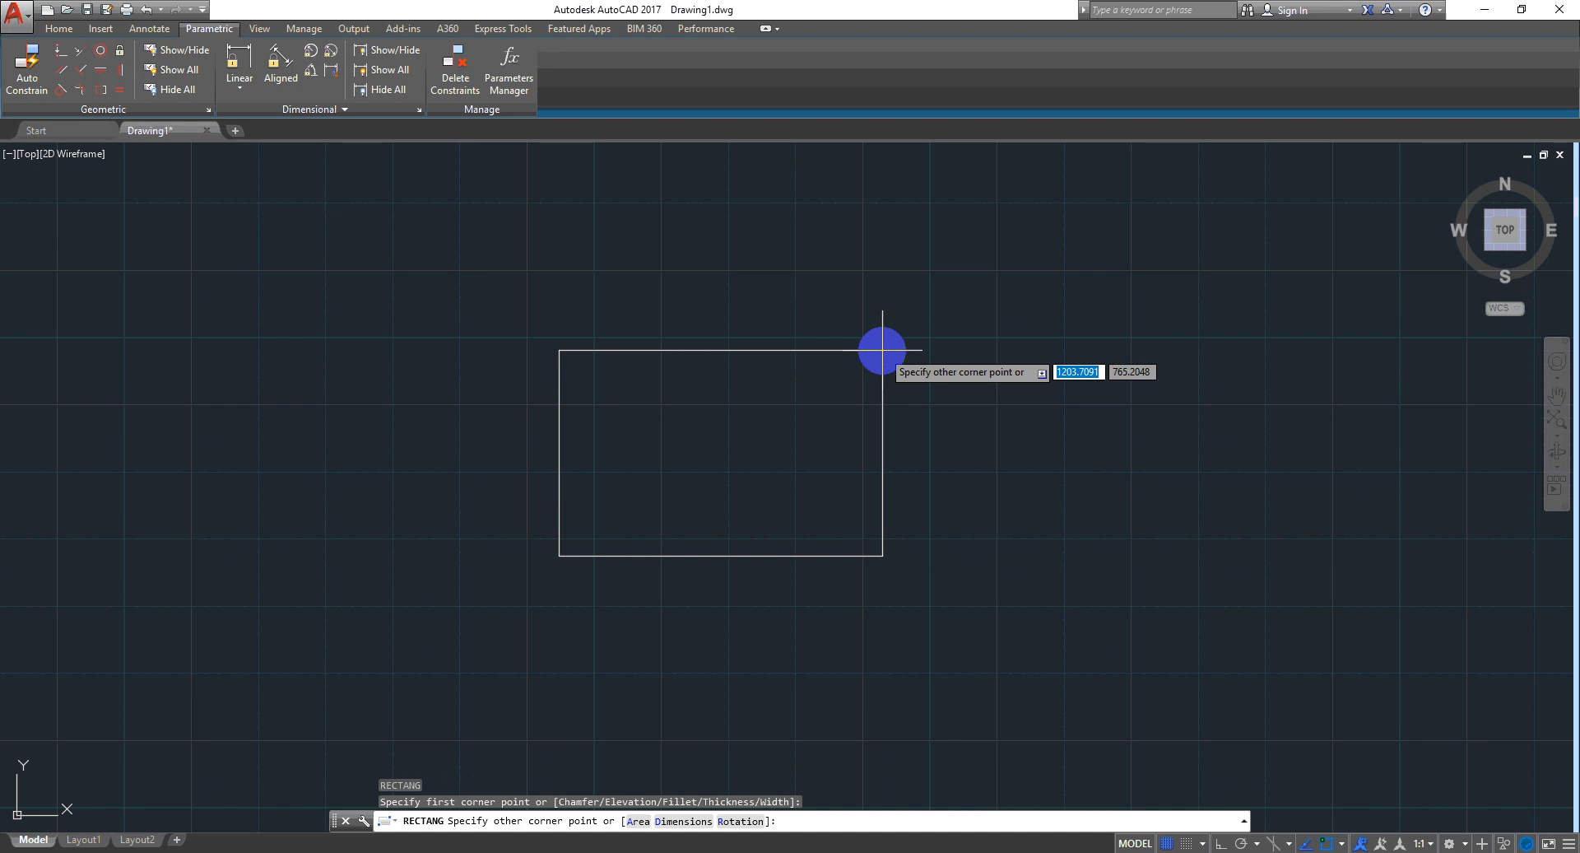
text(4000)
key(Tab)
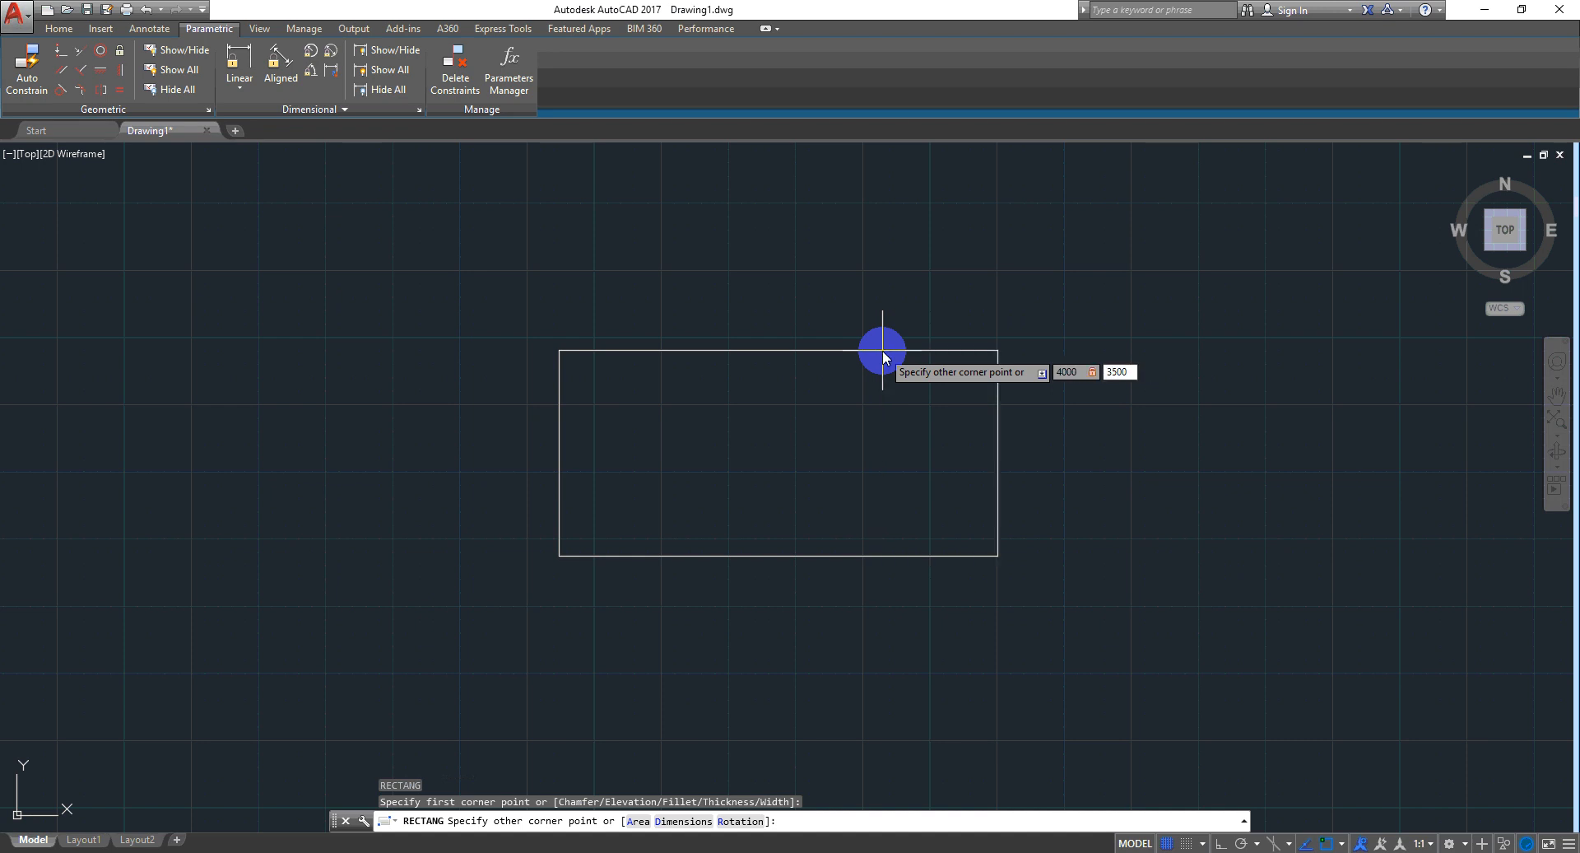
key(Return)
Offset the rectangle outward by 230
scroll(736, 553, down, 3)
text(o)
key(Return)
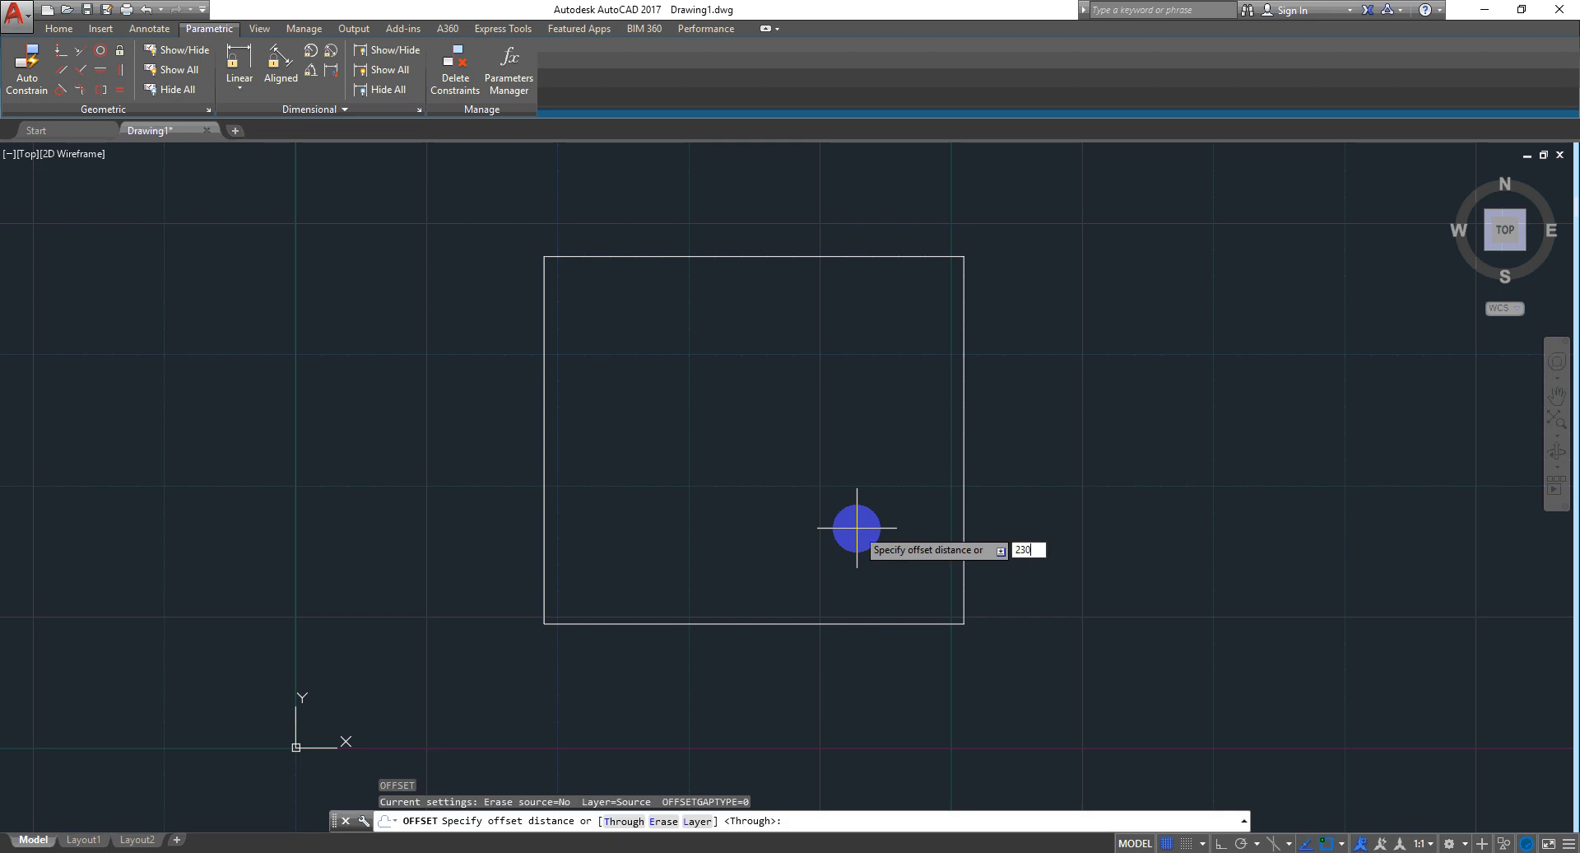
key(Return)
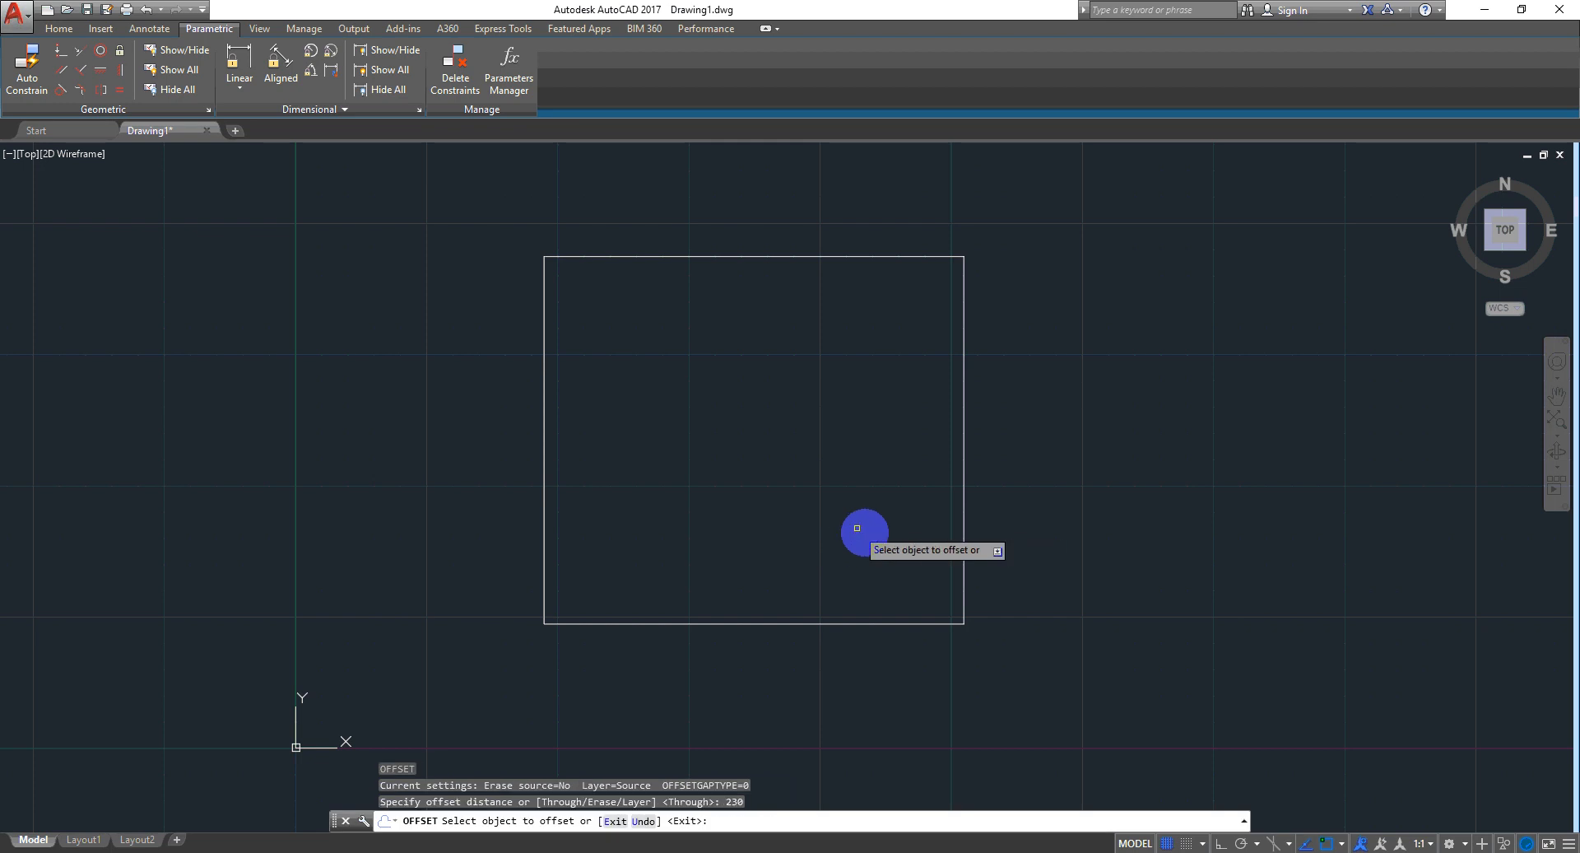
click(966, 600)
click(1069, 444)
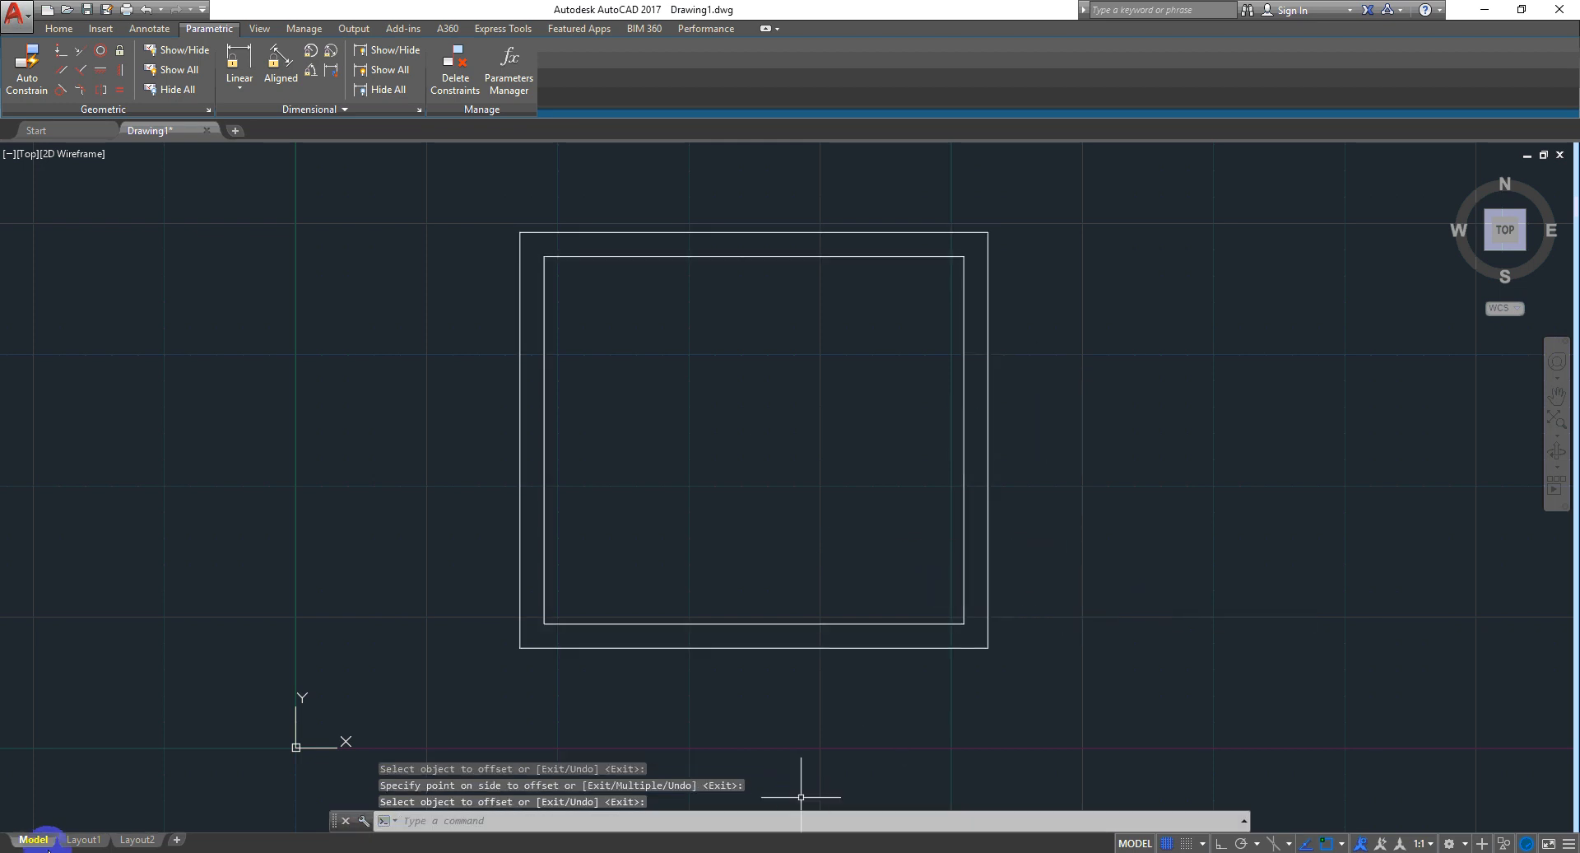
Switch to Layout1 and examine the nested rectangles and the scale of the viewport showing them
click(83, 840)
scroll(502, 494, up, 4)
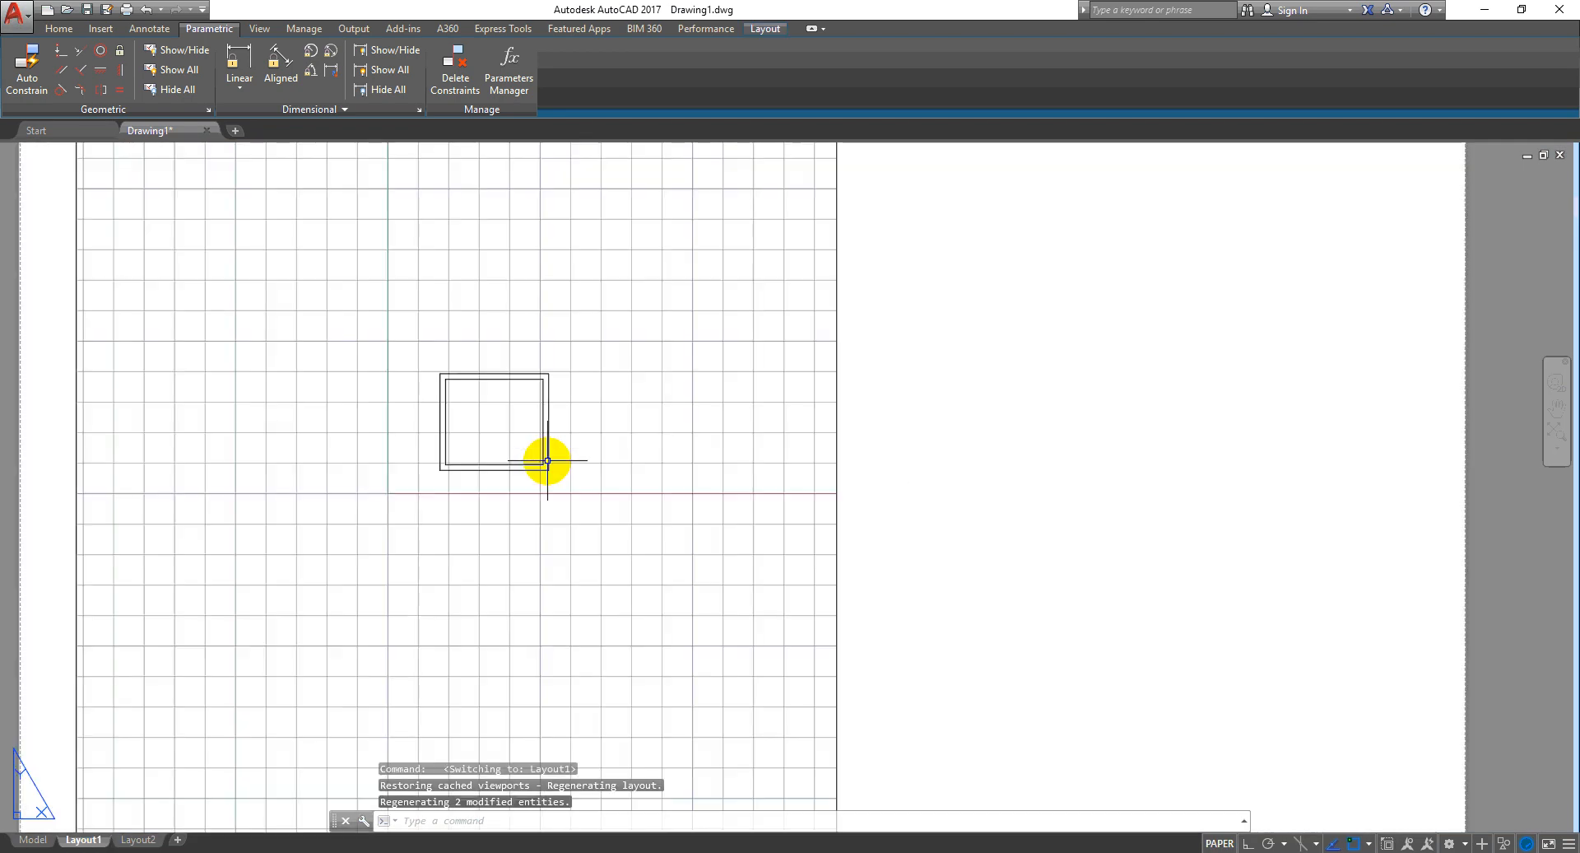
scroll(692, 537, down, 2)
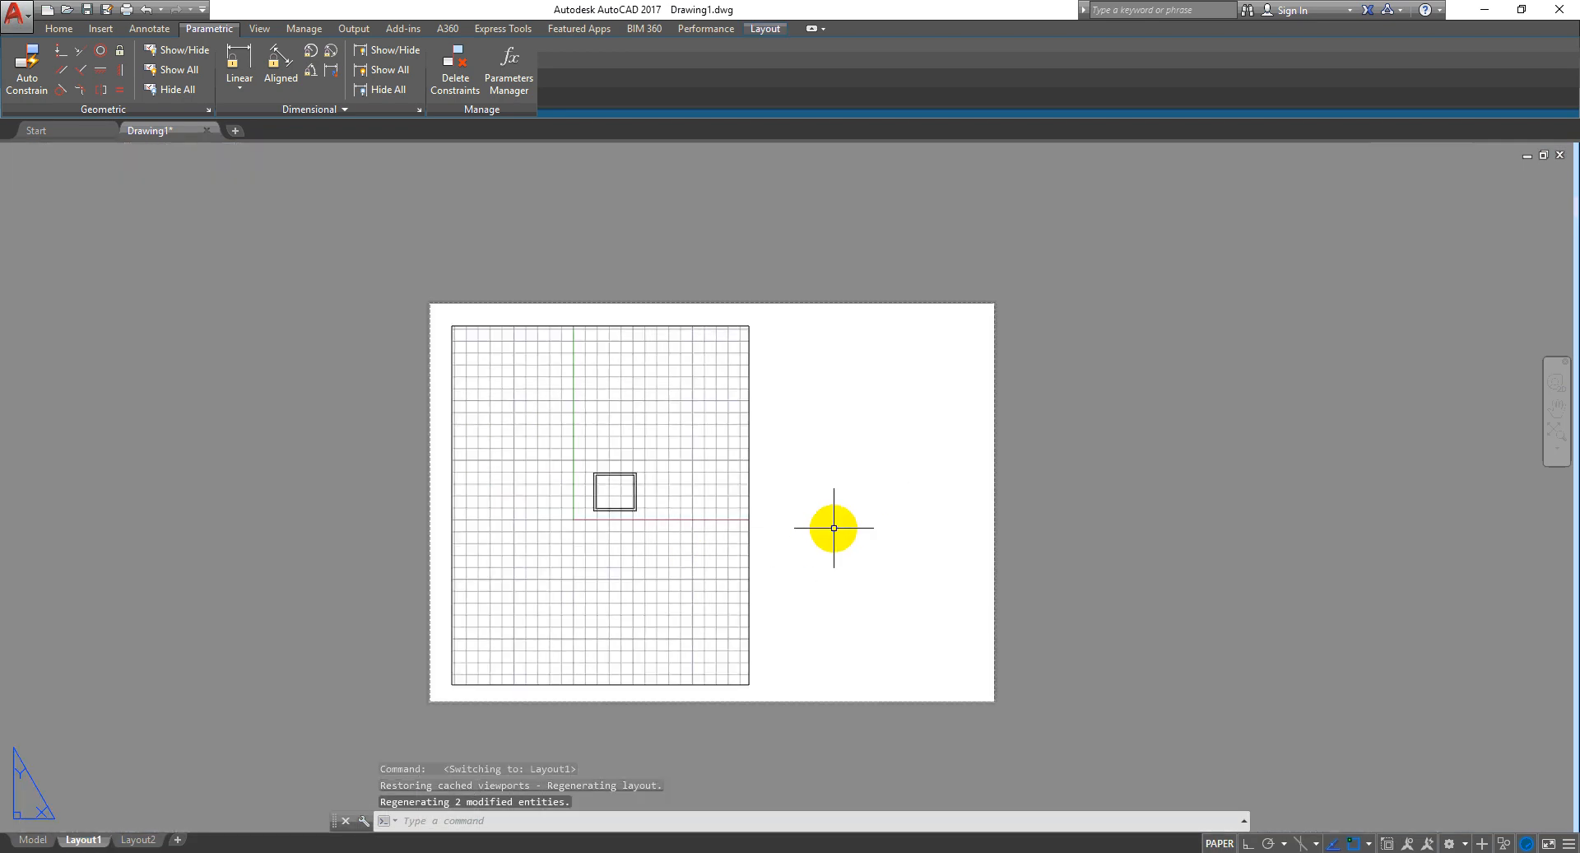
click(833, 527)
click(717, 549)
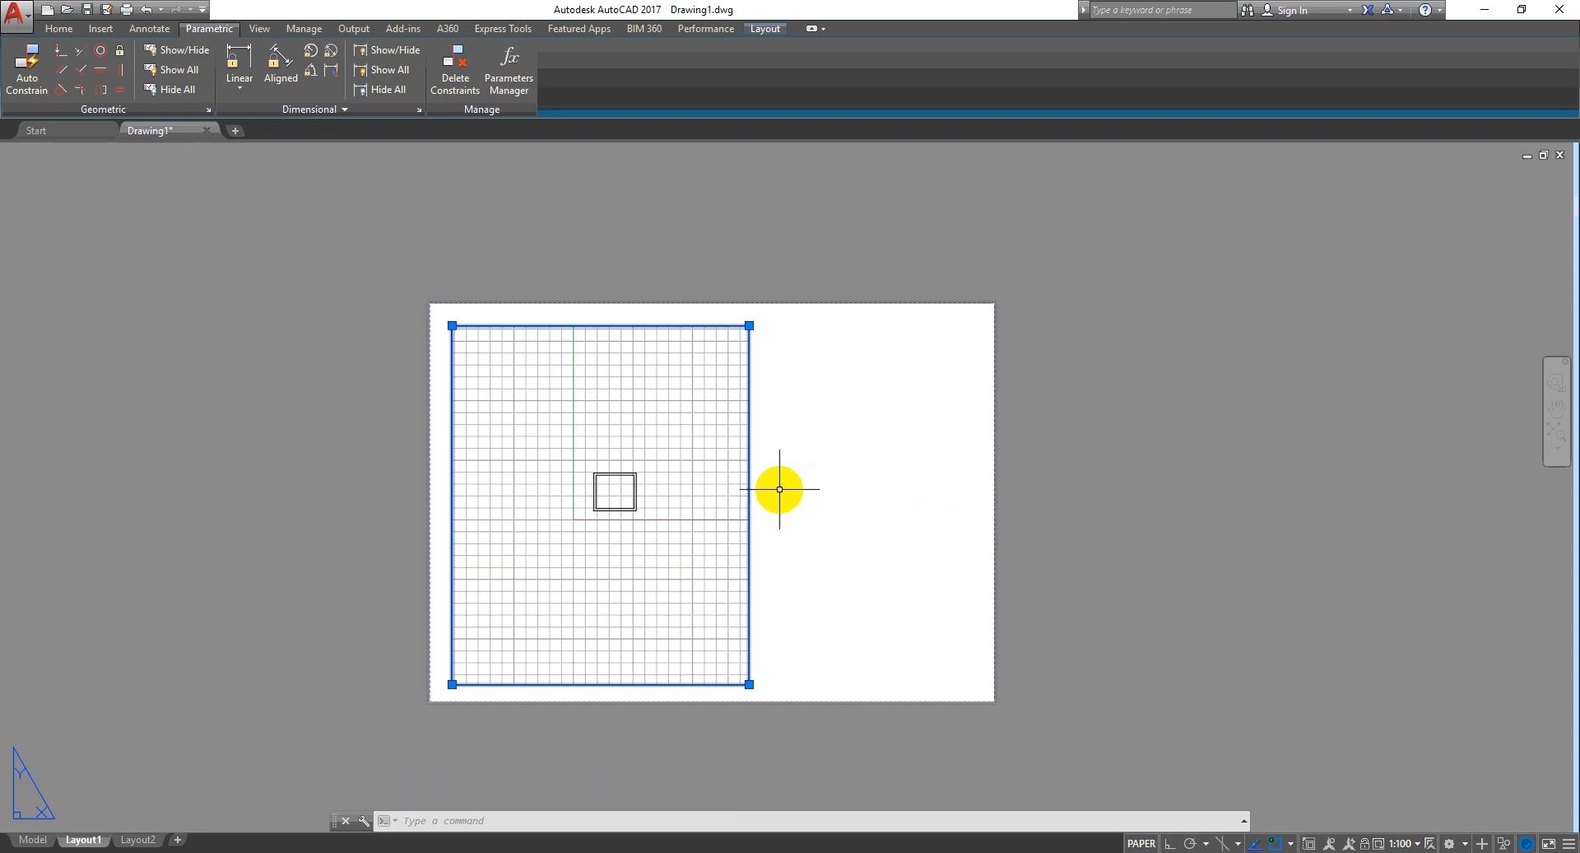
scroll(637, 514, up, 5)
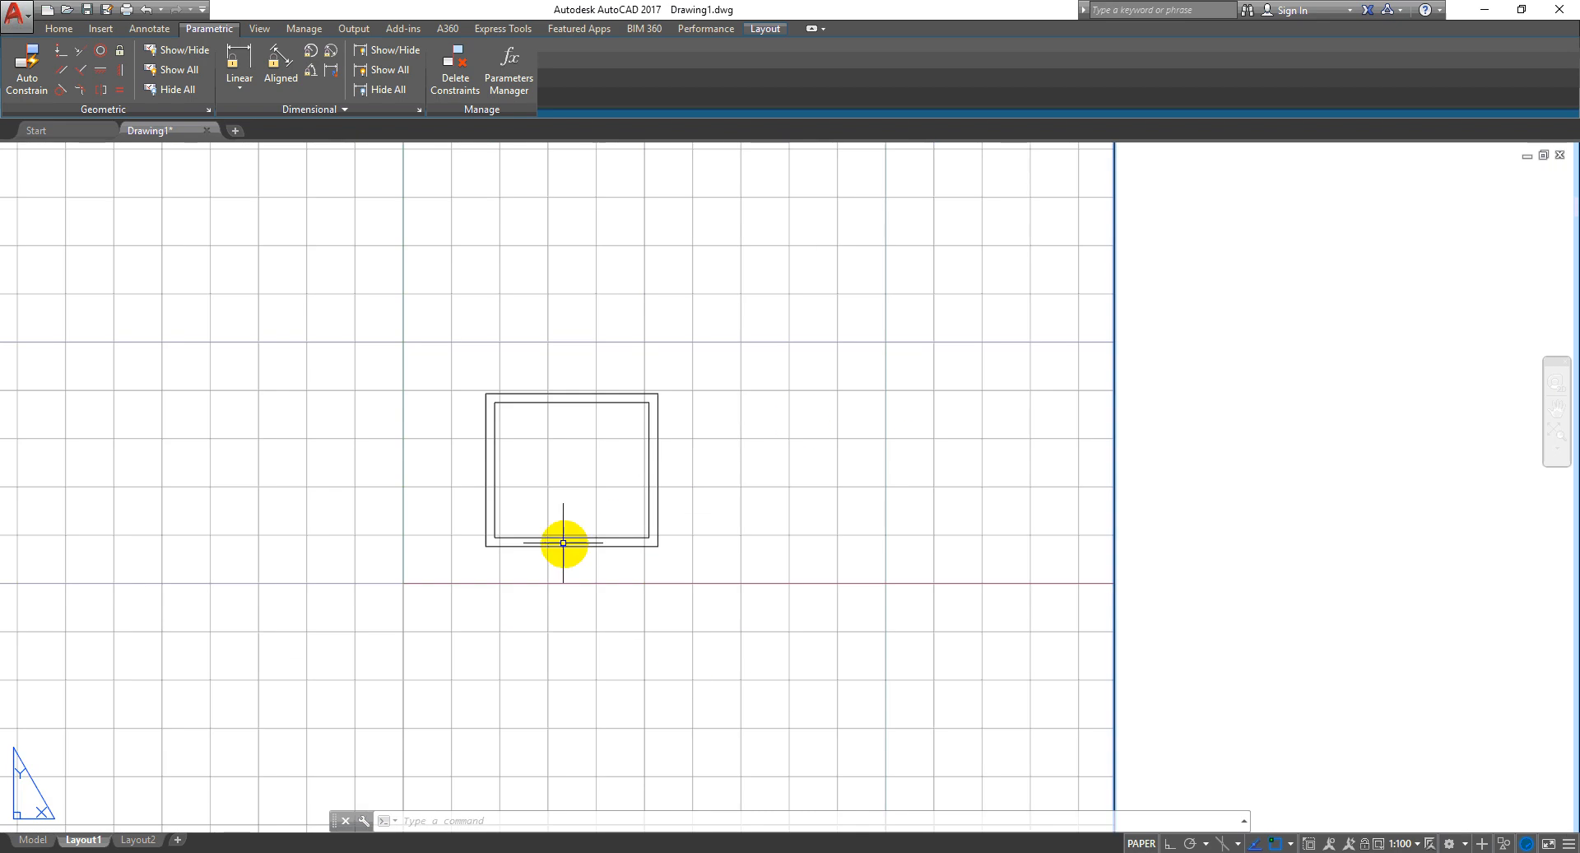
scroll(617, 617, down, 5)
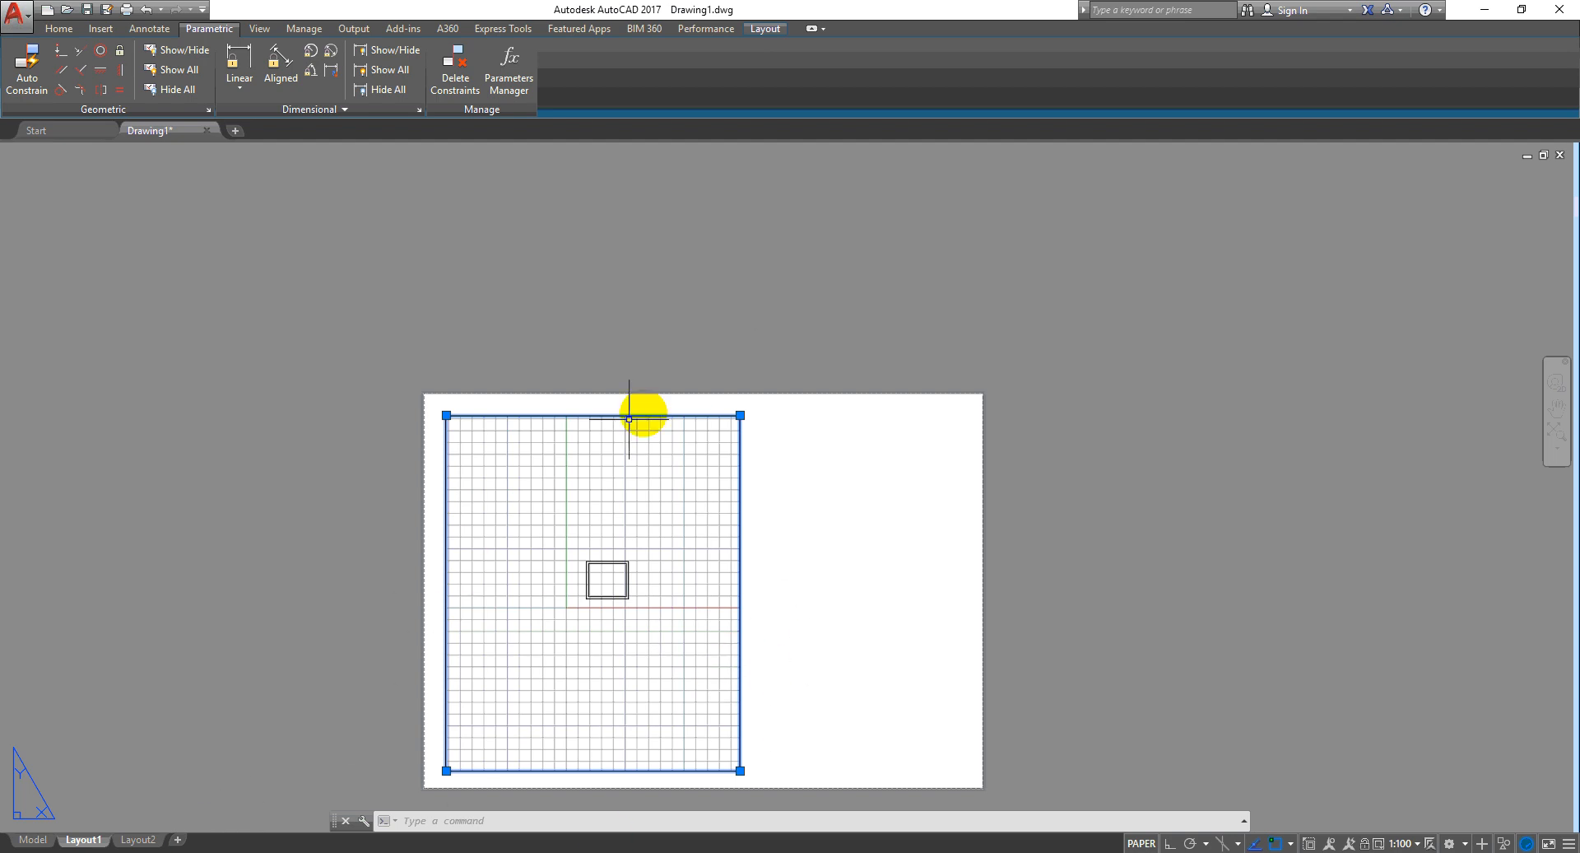
Review the two nested rectangles in model space, clear their selection, and return to Layout1
click(31, 839)
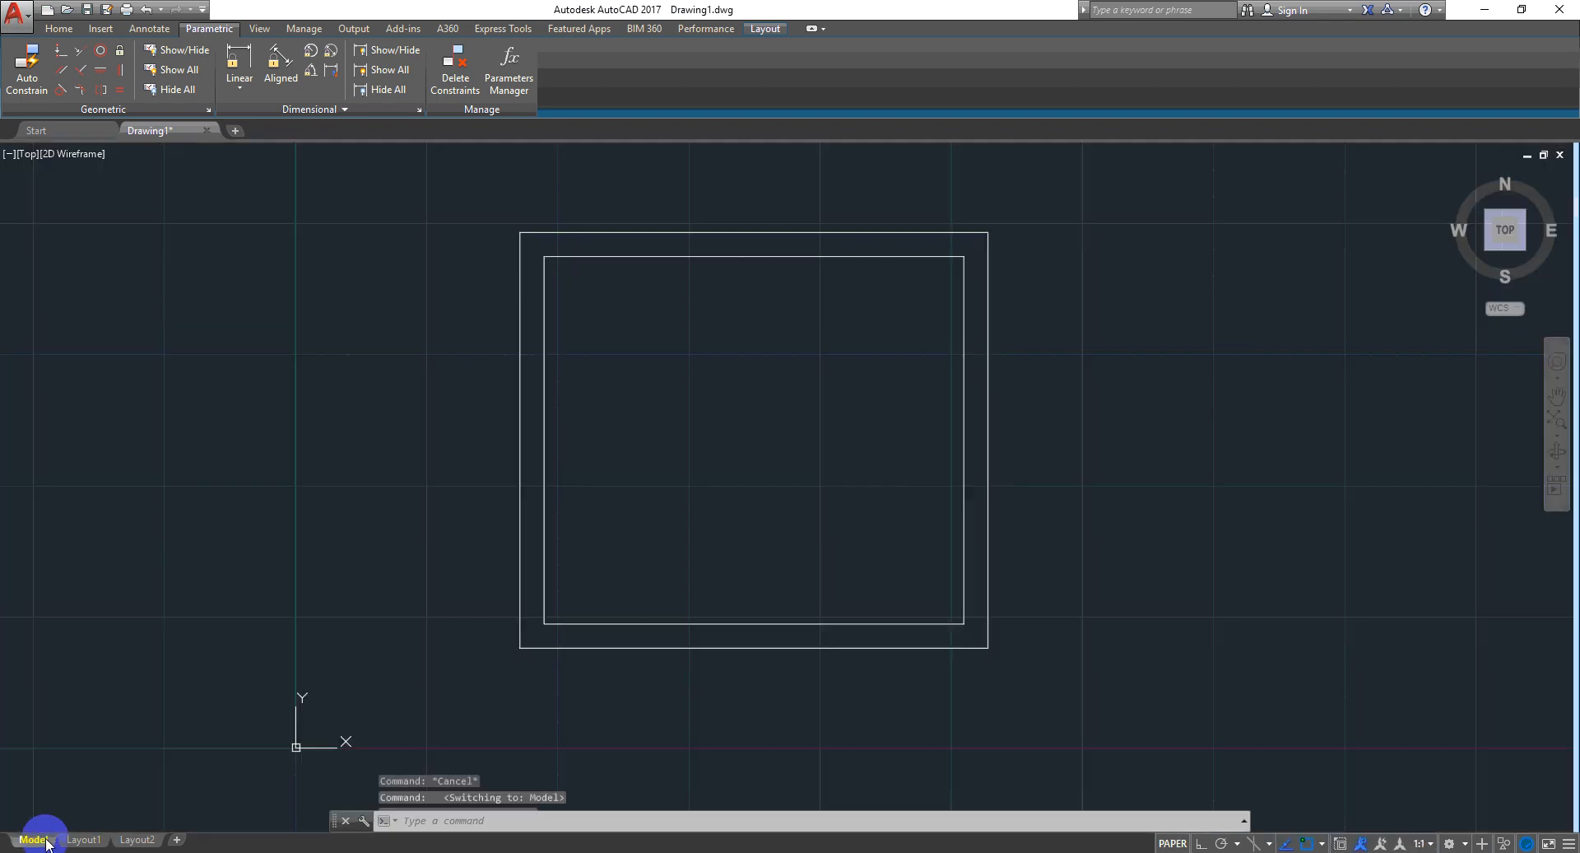
middle_drag(579, 558, 556, 623)
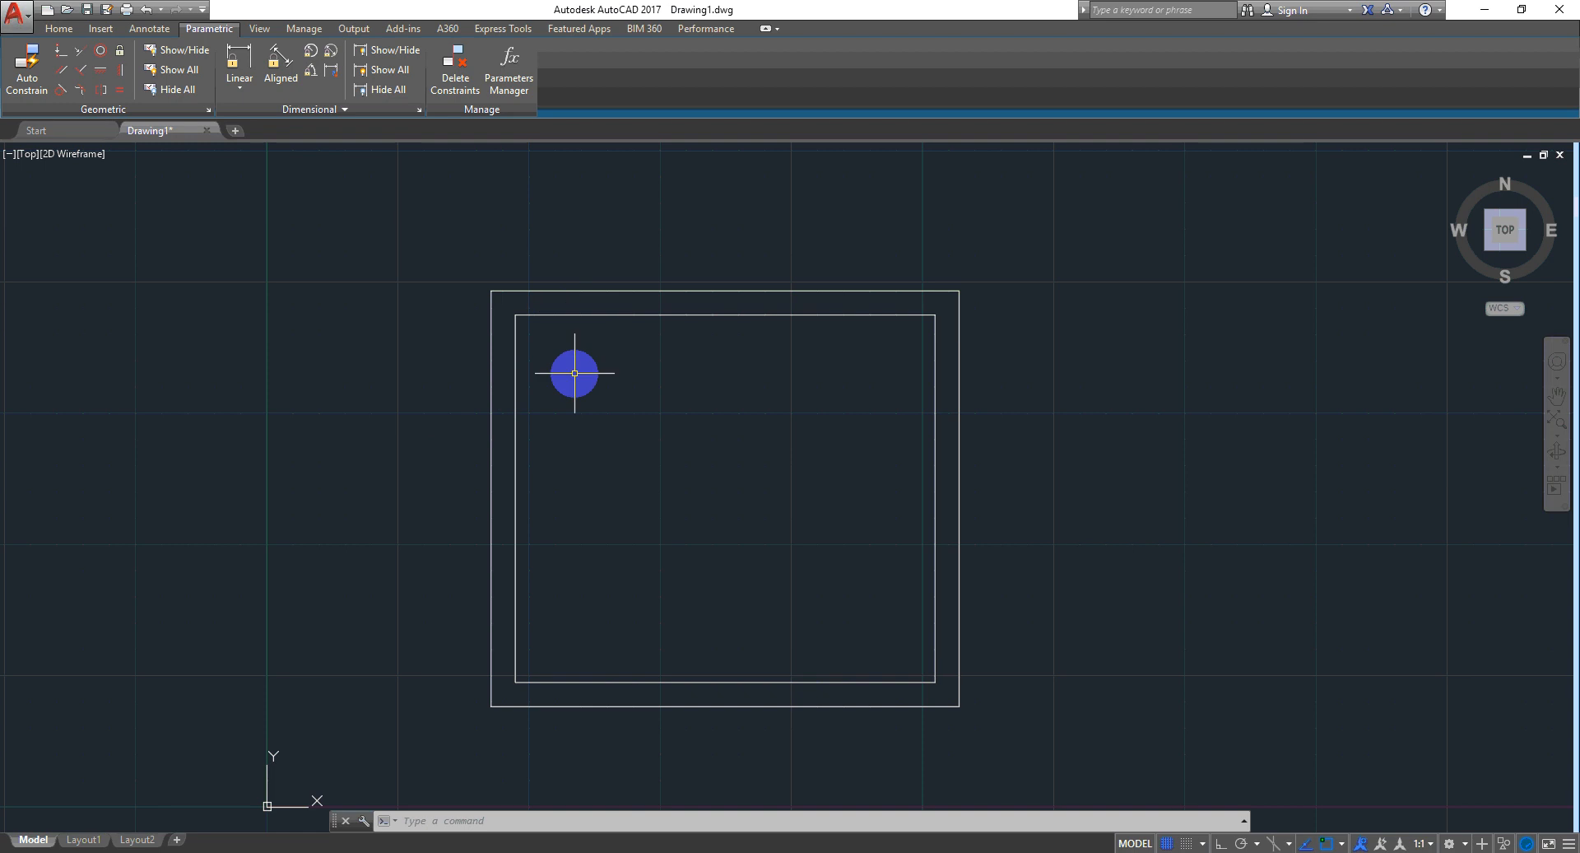
scroll(591, 499, down, 2)
middle_drag(836, 551, 744, 593)
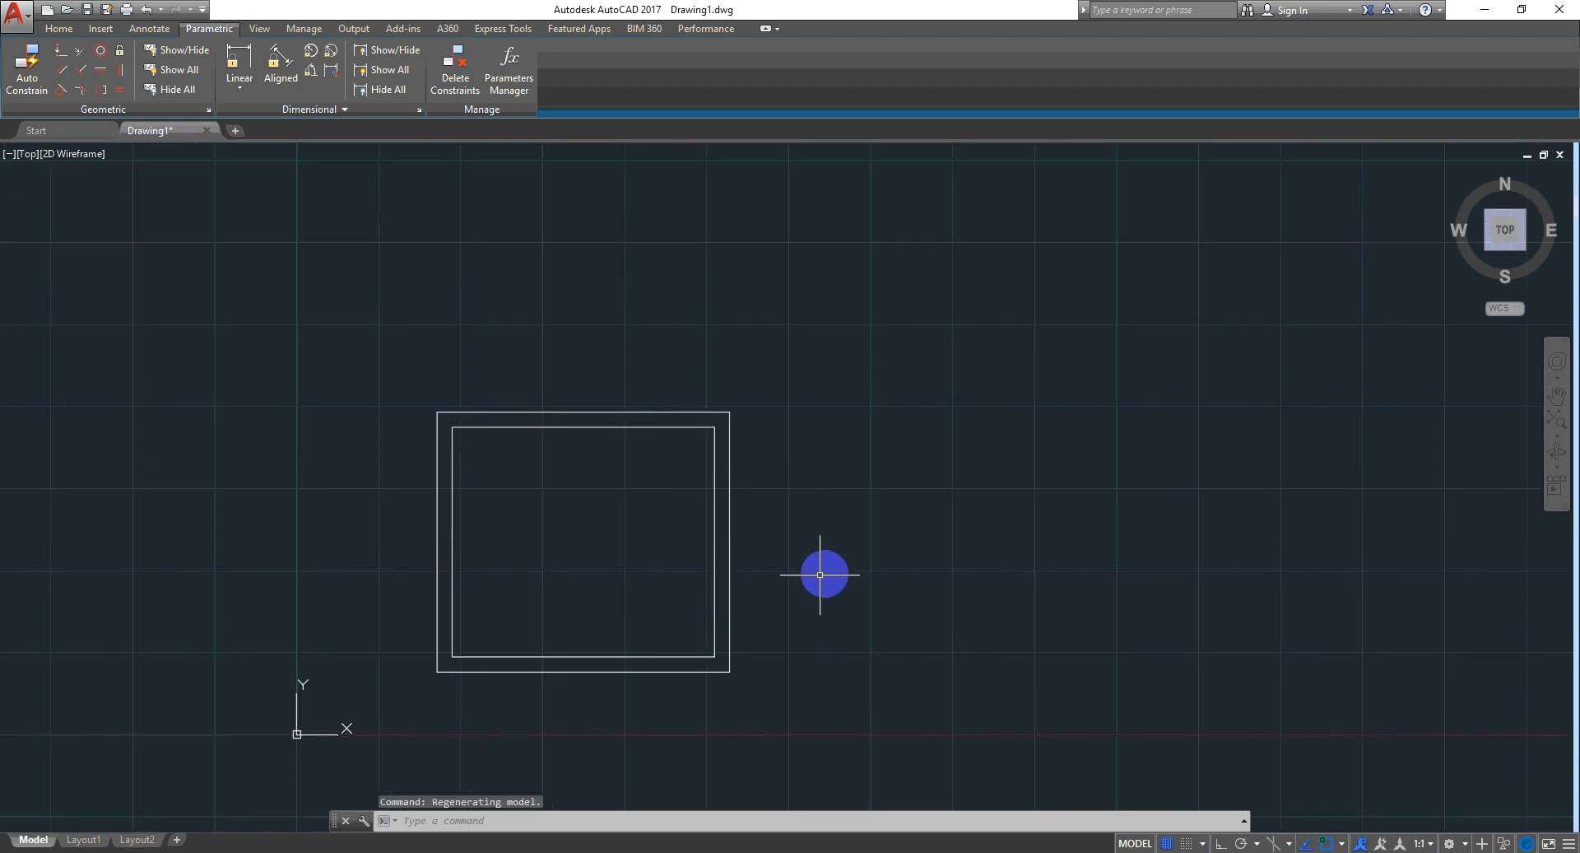
click(825, 565)
click(488, 590)
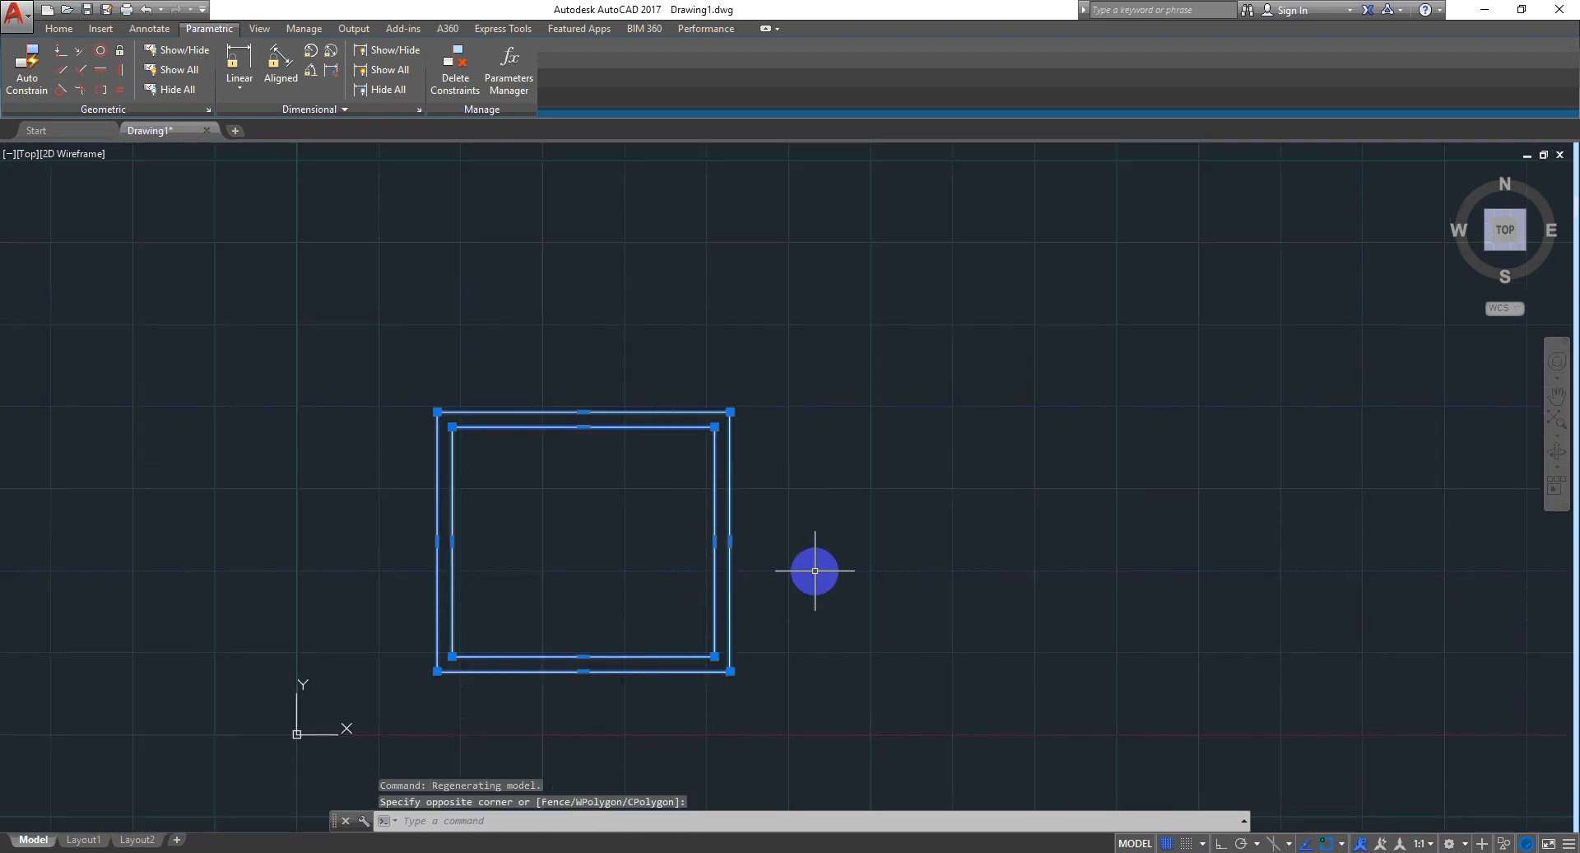
click(823, 460)
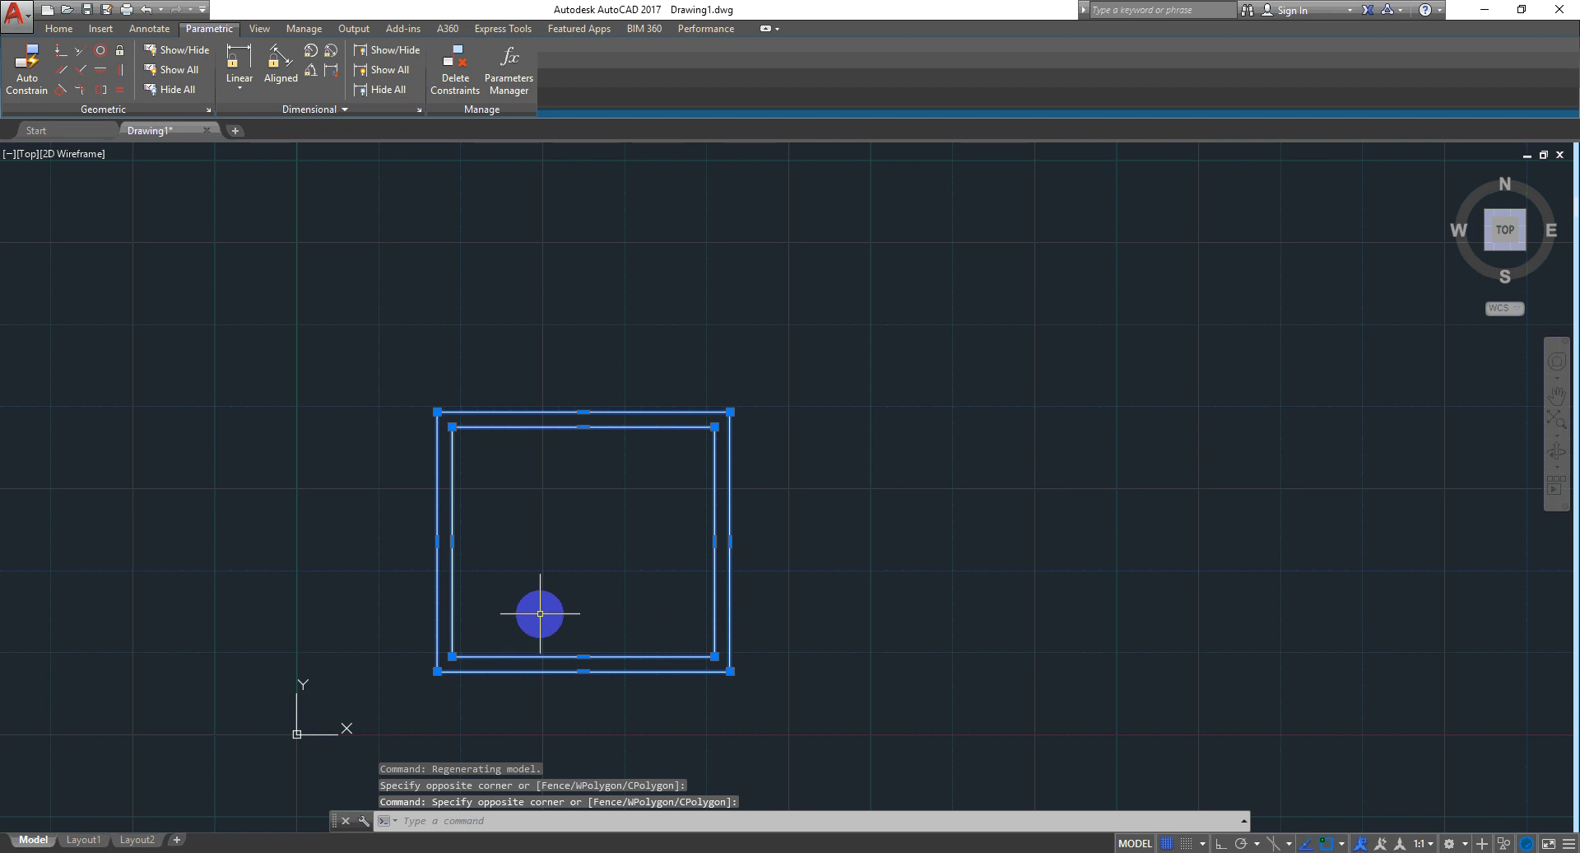
key(Escape)
key(Escape)
click(89, 841)
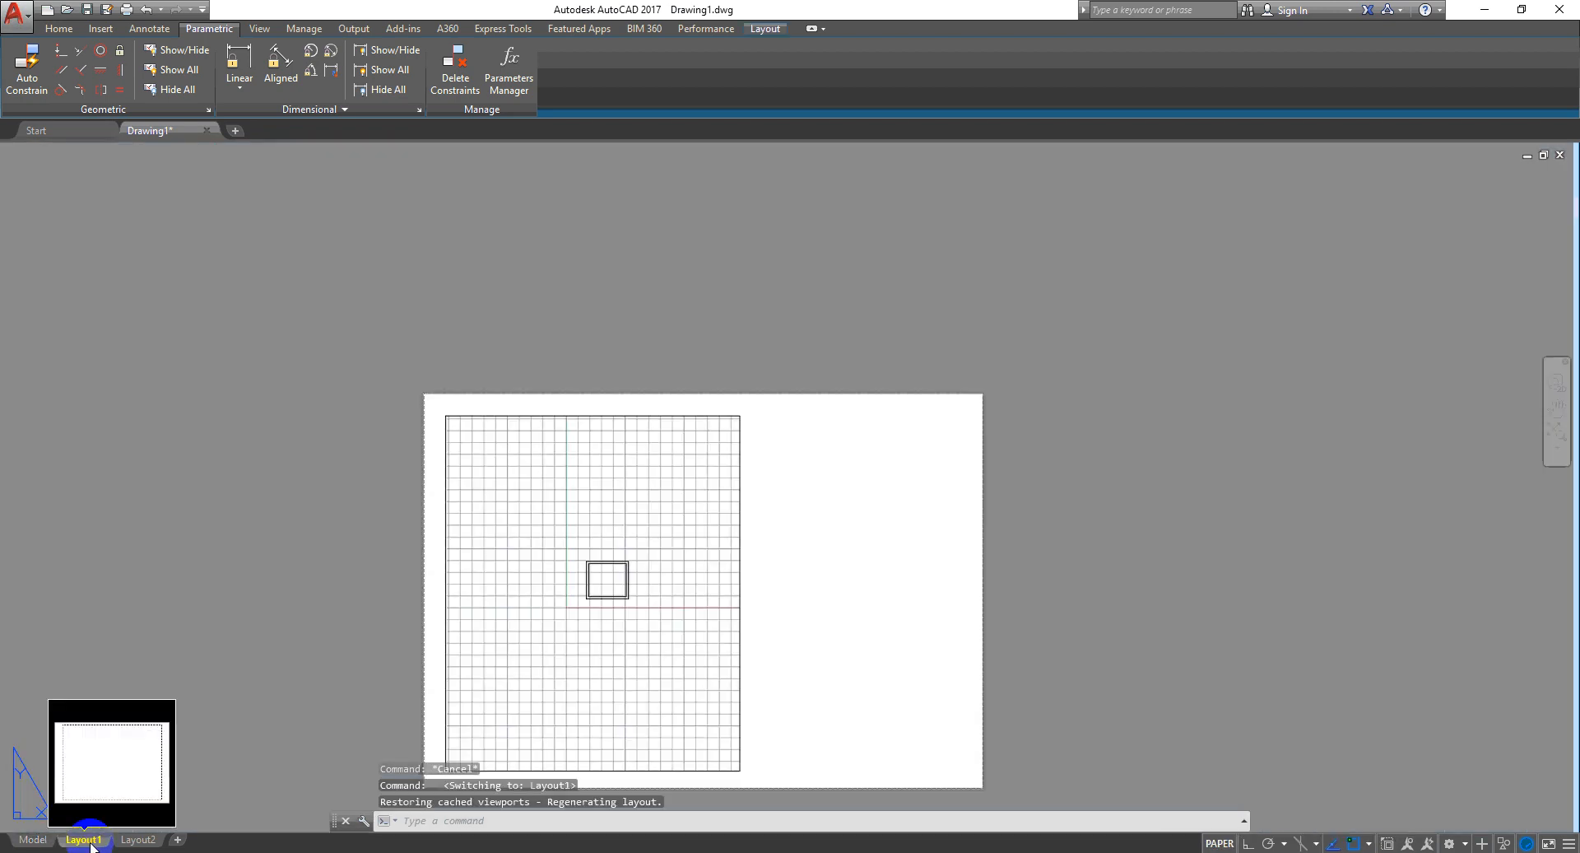
Erase both nested rectangles from model space
click(33, 840)
click(497, 565)
click(259, 603)
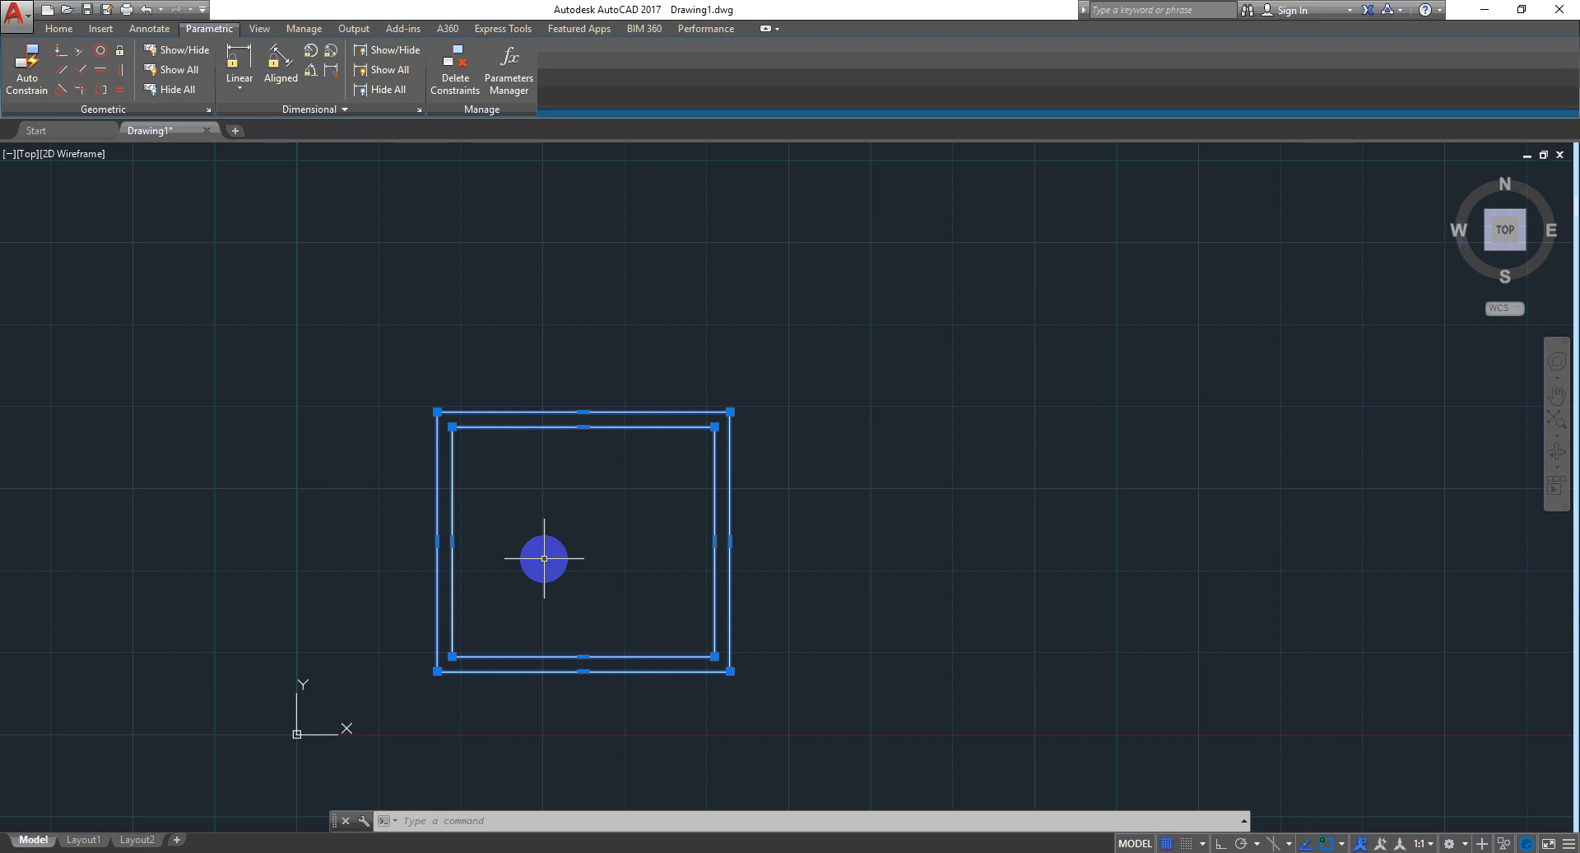
key(Escape)
click(804, 494)
click(481, 634)
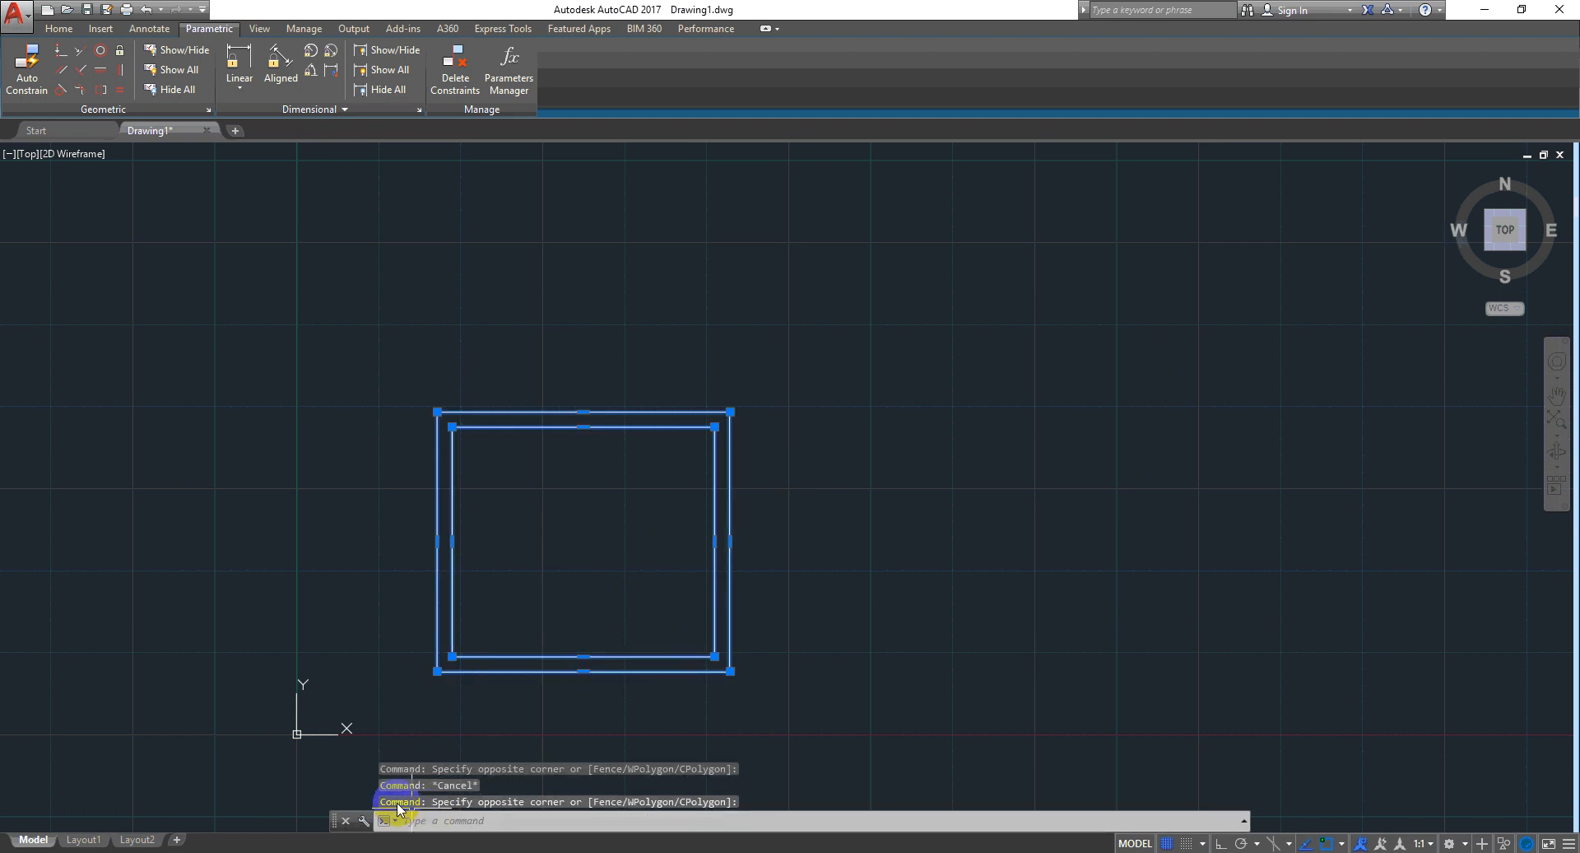
key(Delete)
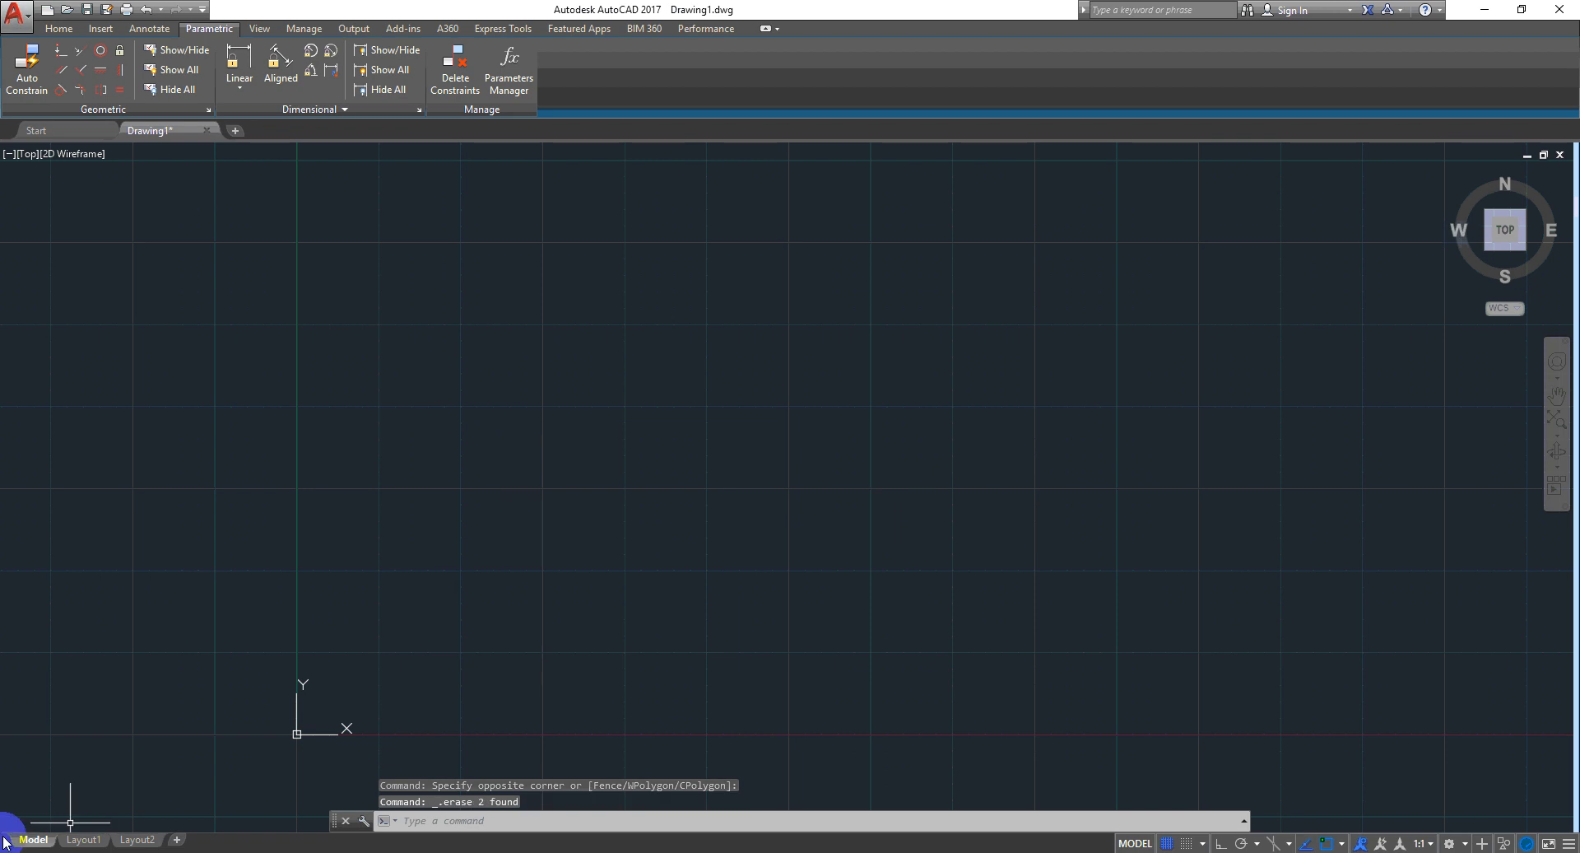
Delete the existing viewport from Layout1
click(89, 839)
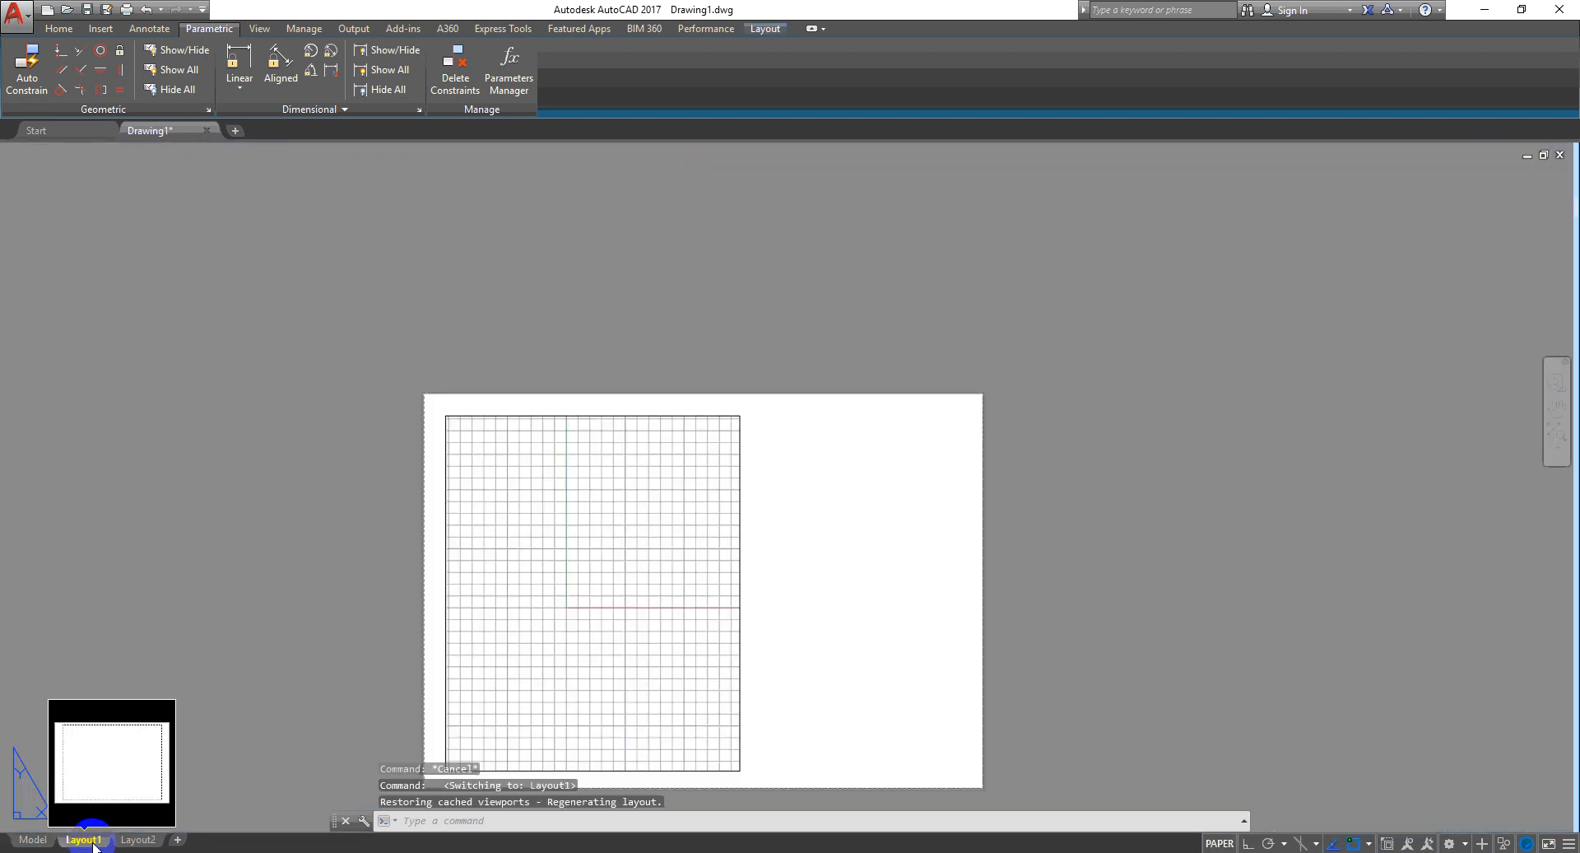
click(832, 564)
click(653, 628)
middle_drag(847, 592, 910, 527)
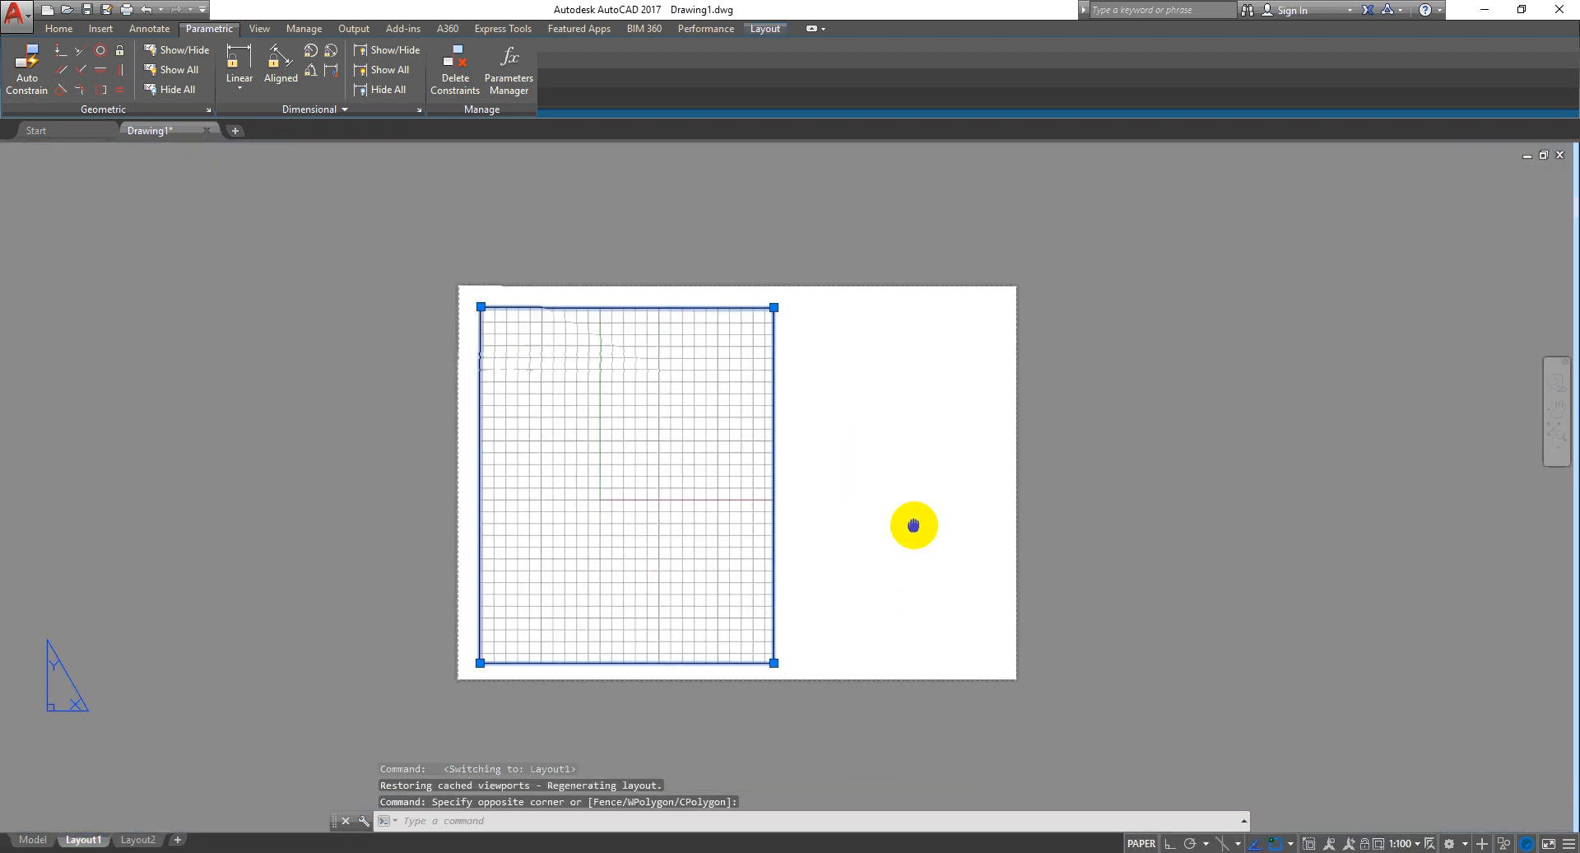
key(Delete)
Create a new rectangular viewport with MVIEW on Layout1, covering a bit more than the left half of the sheet
click(33, 839)
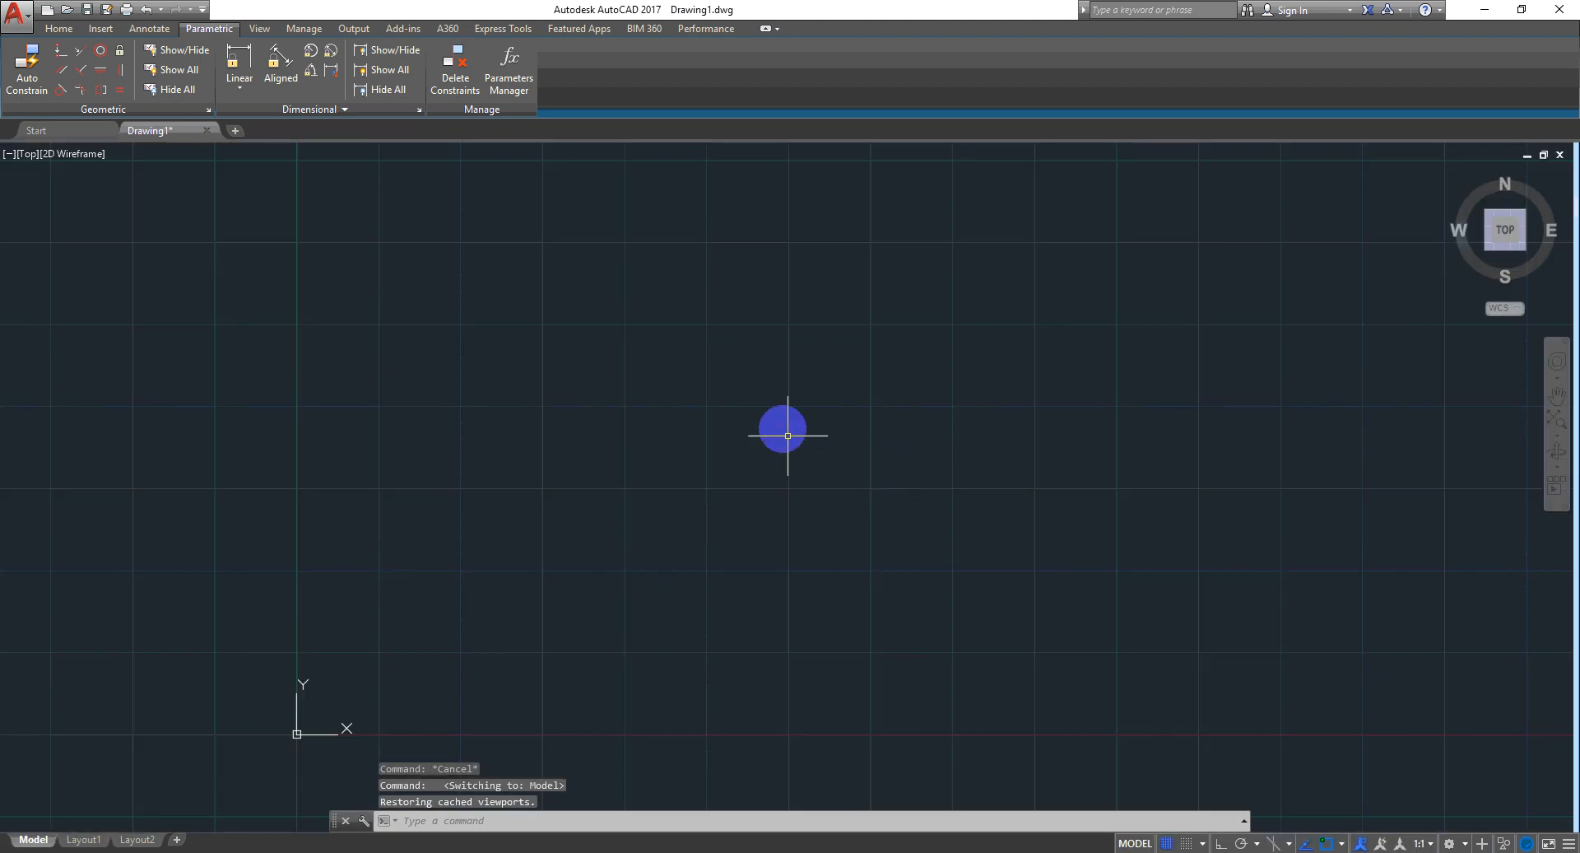
click(97, 841)
text(mv)
key(Return)
click(486, 302)
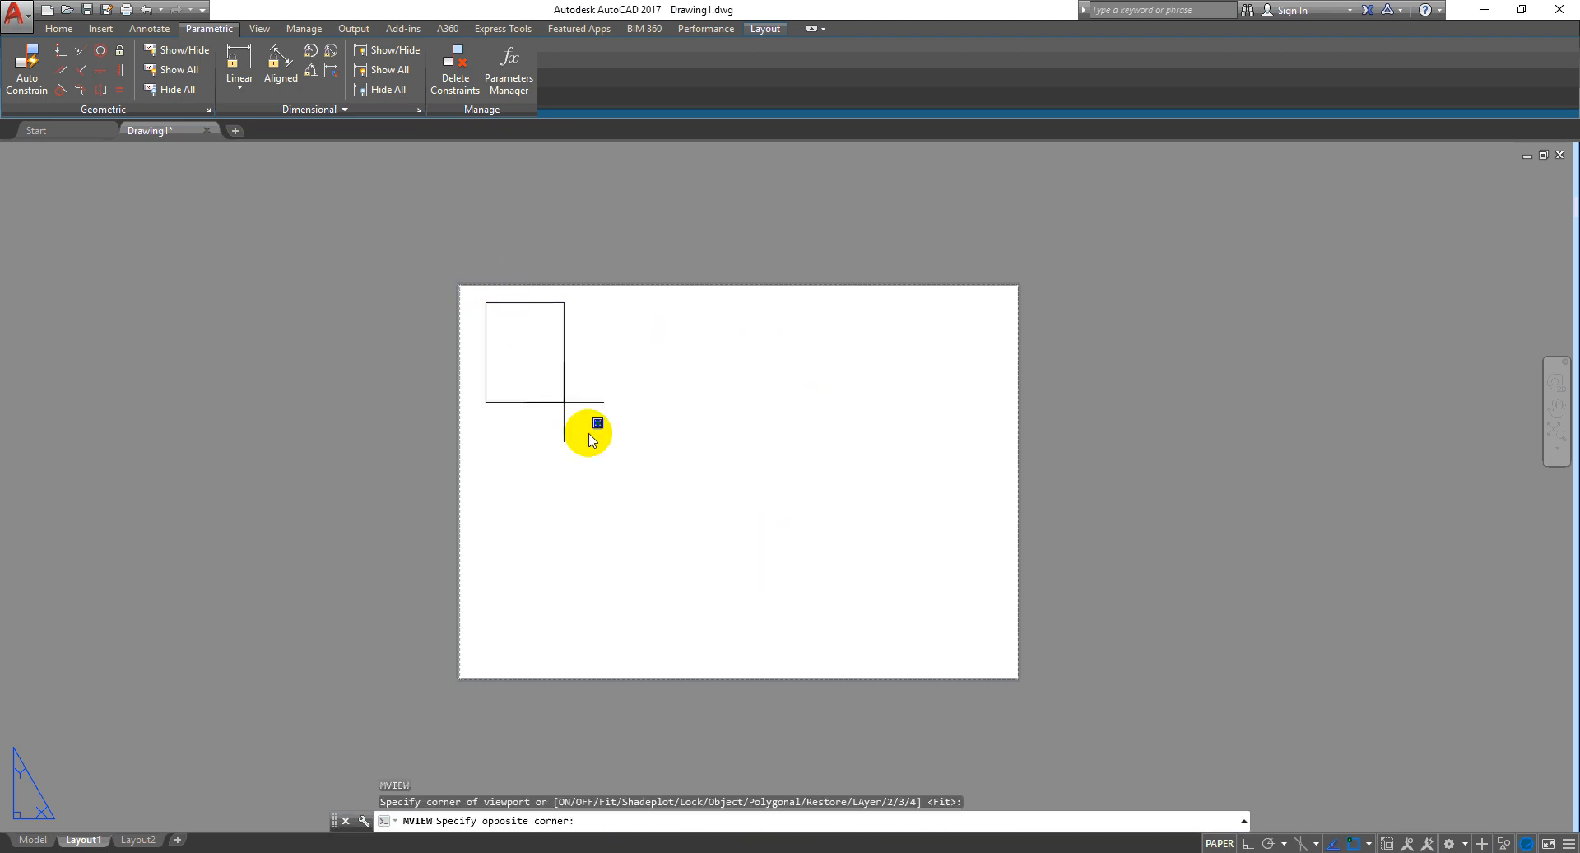
click(803, 664)
Set the new viewport's scale to 1:100
click(847, 635)
click(452, 645)
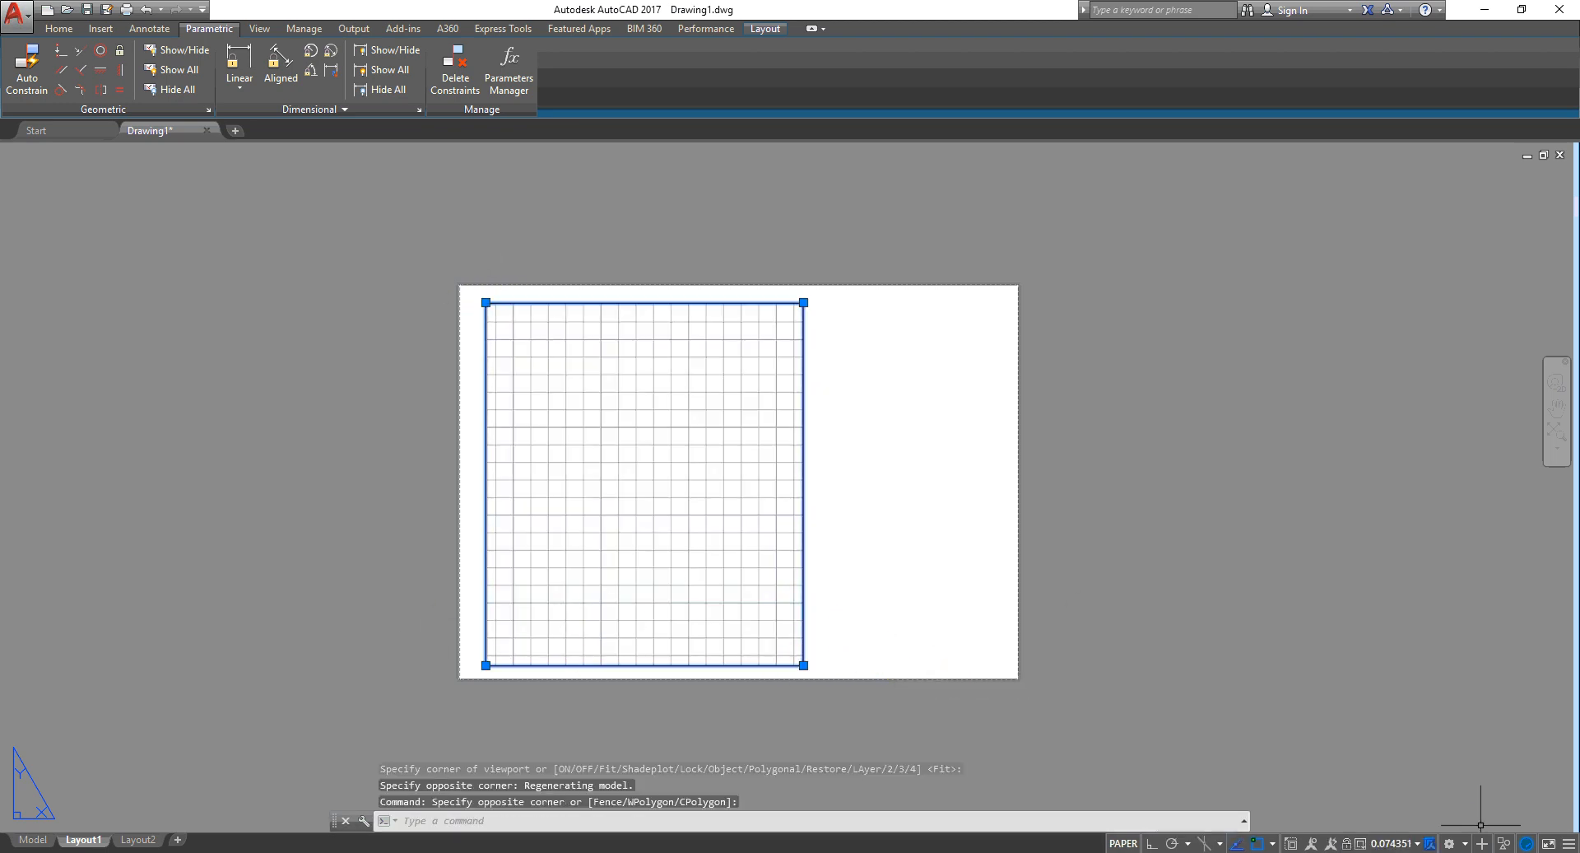
click(1394, 842)
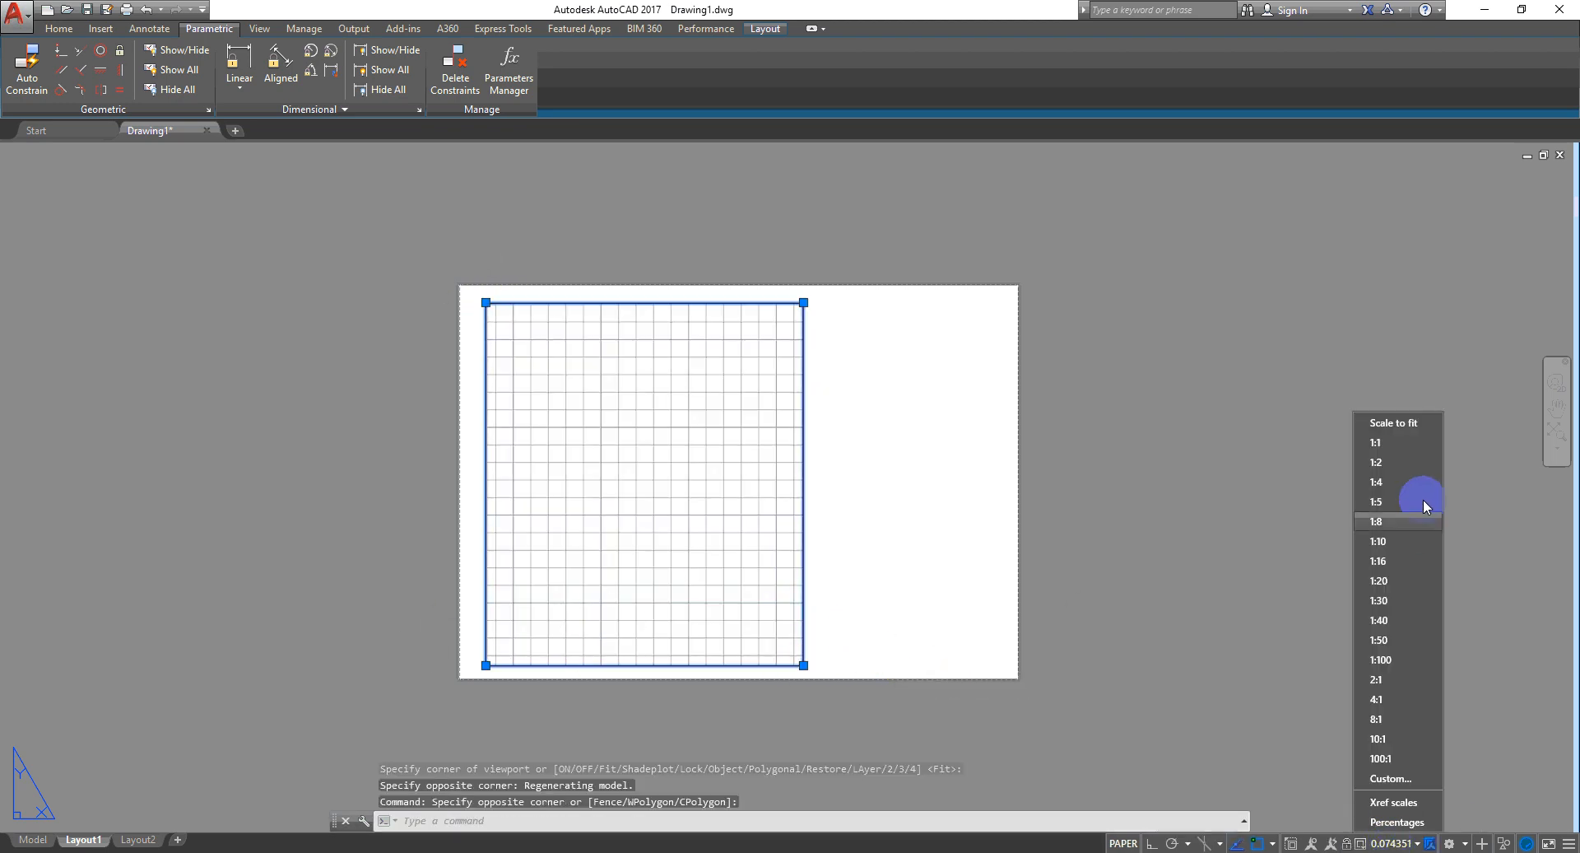
click(1383, 659)
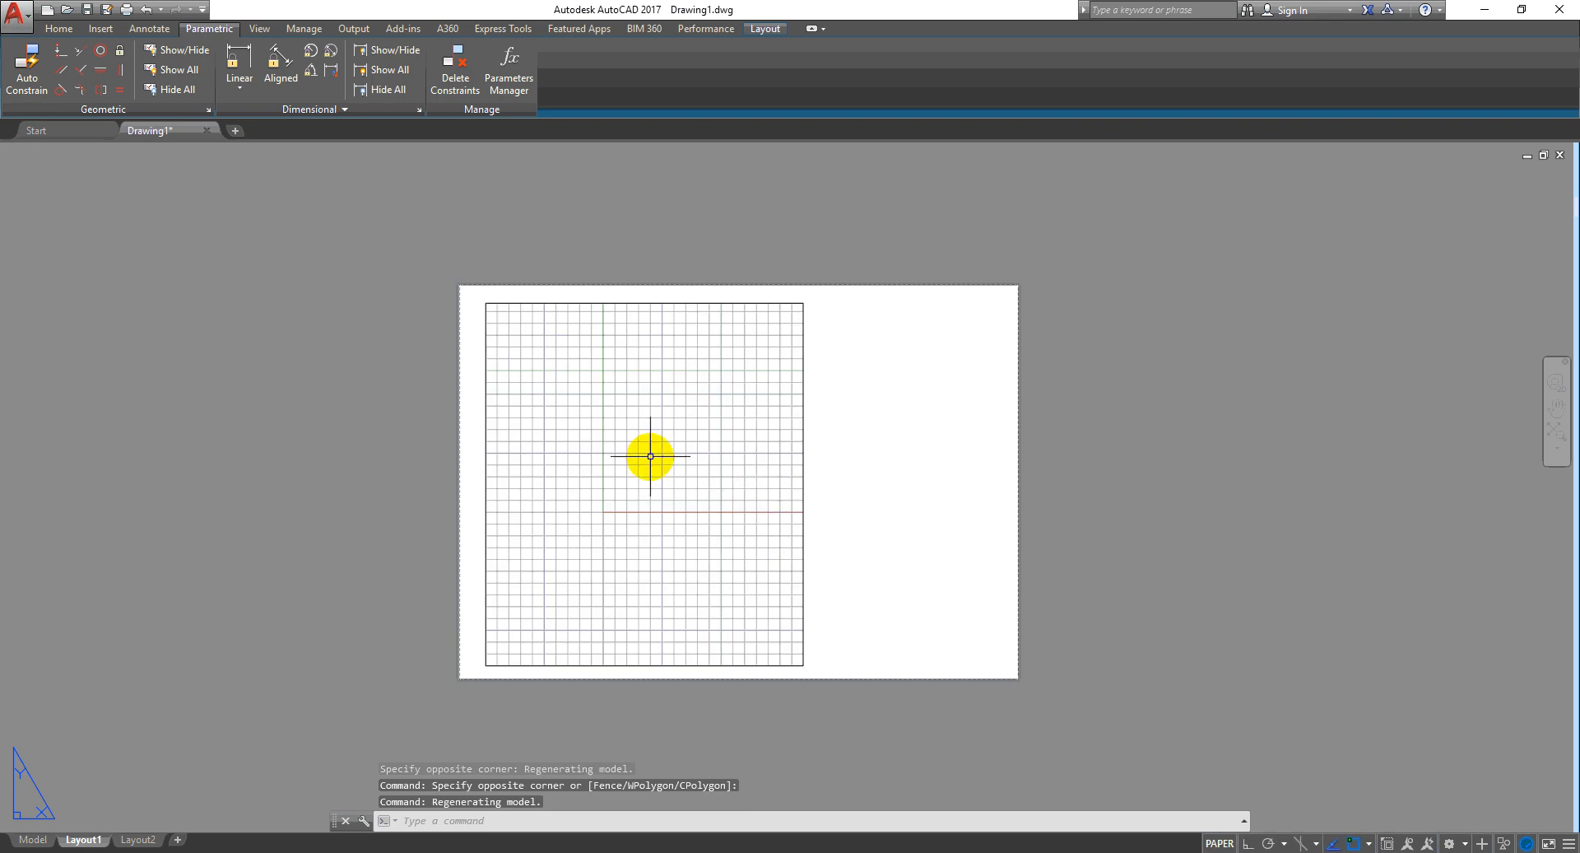
Activate the viewport, zoom and pan the model inside it, and reset its scale to 1:100
click(836, 433)
click(681, 487)
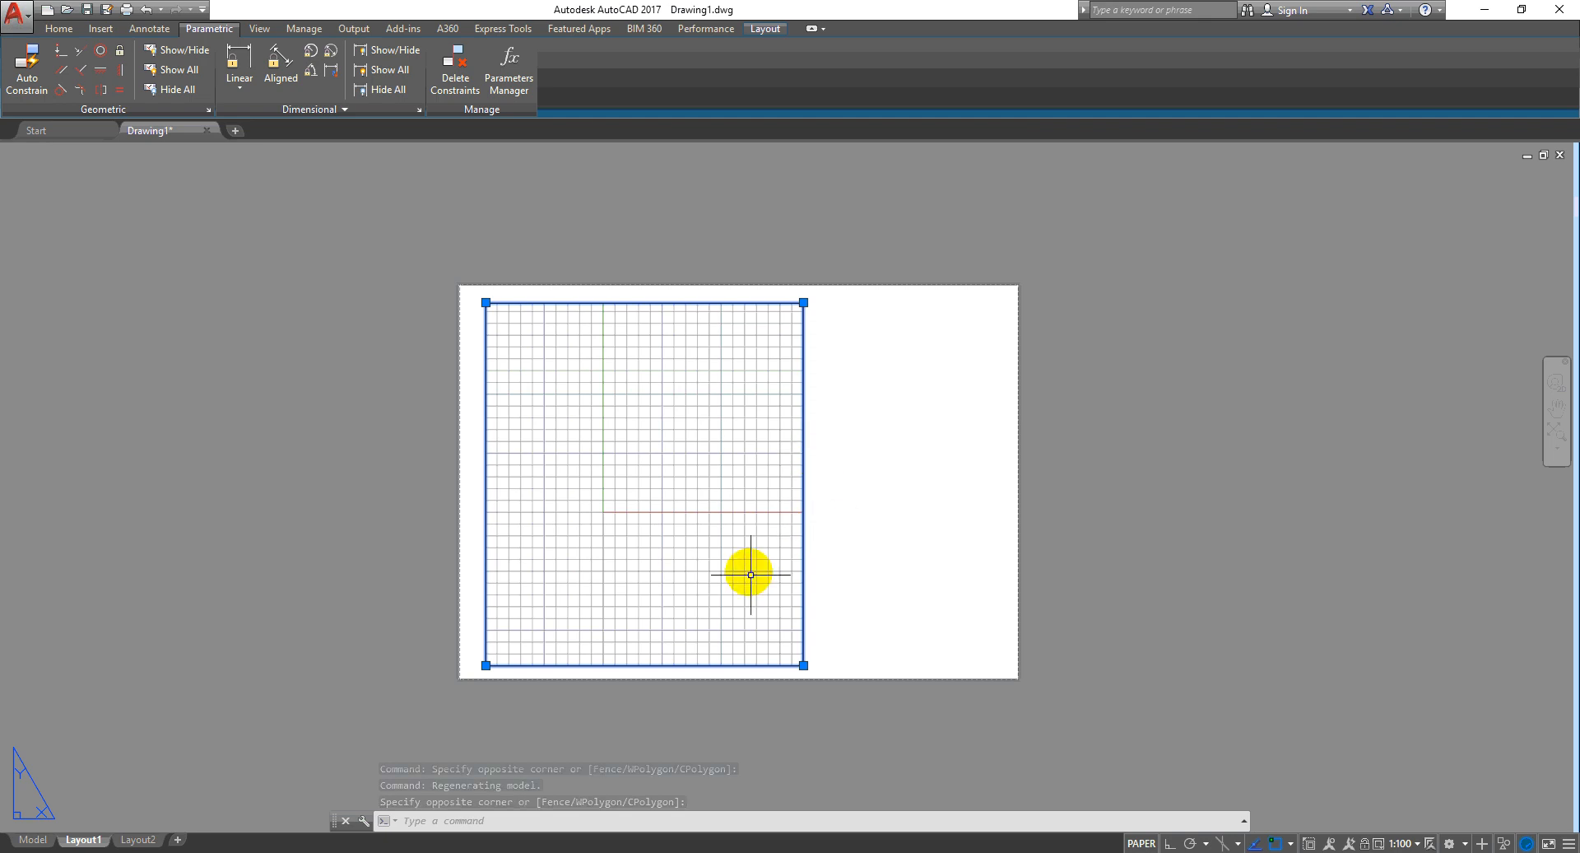
double_click(700, 519)
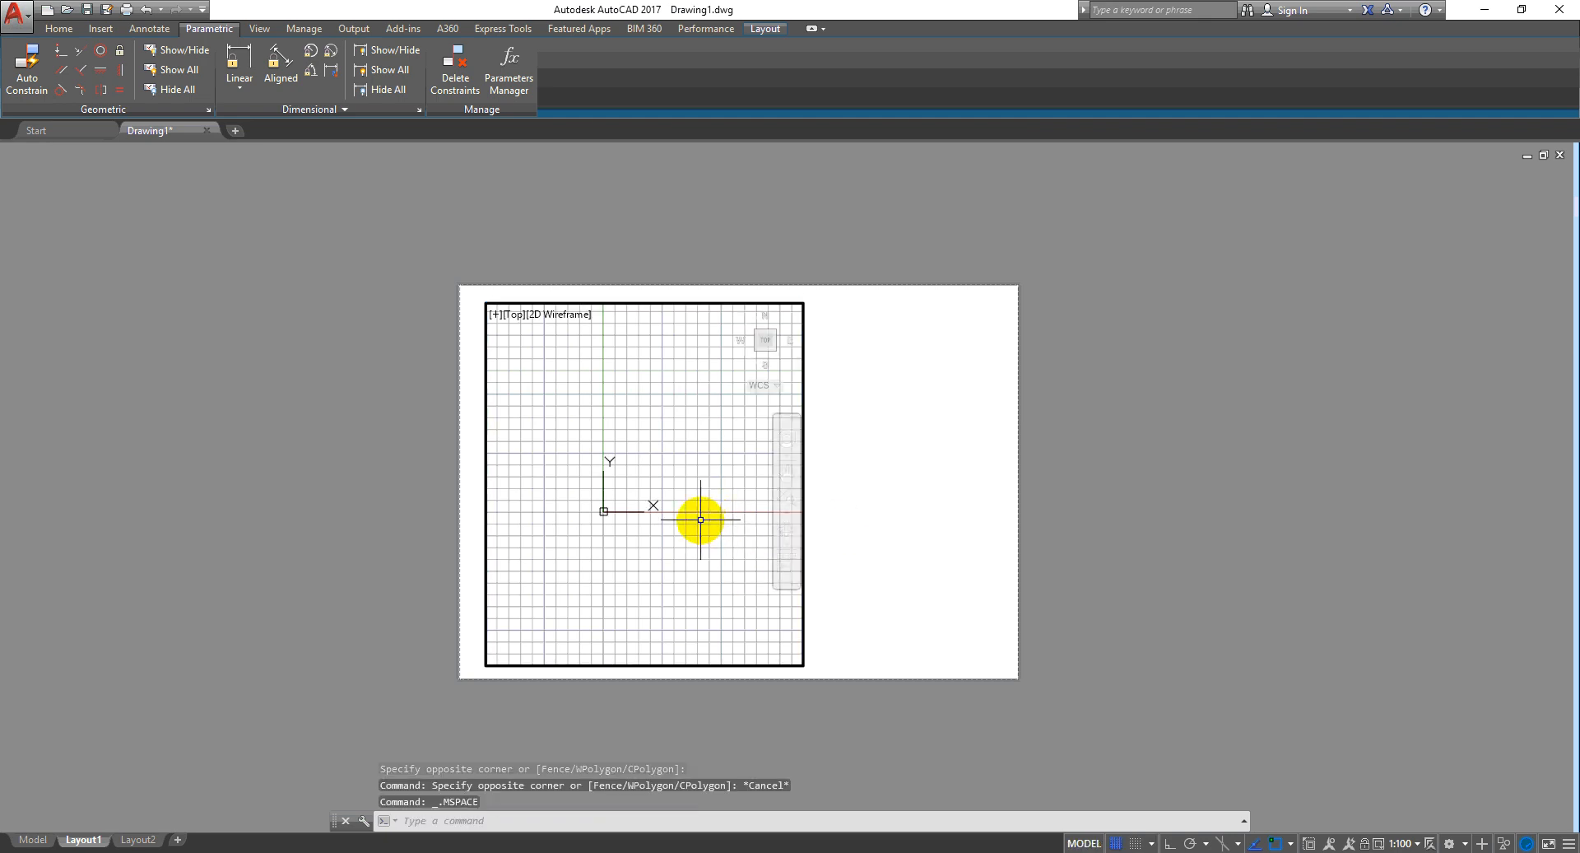
scroll(691, 477, up, 5)
scroll(683, 498, down, 10)
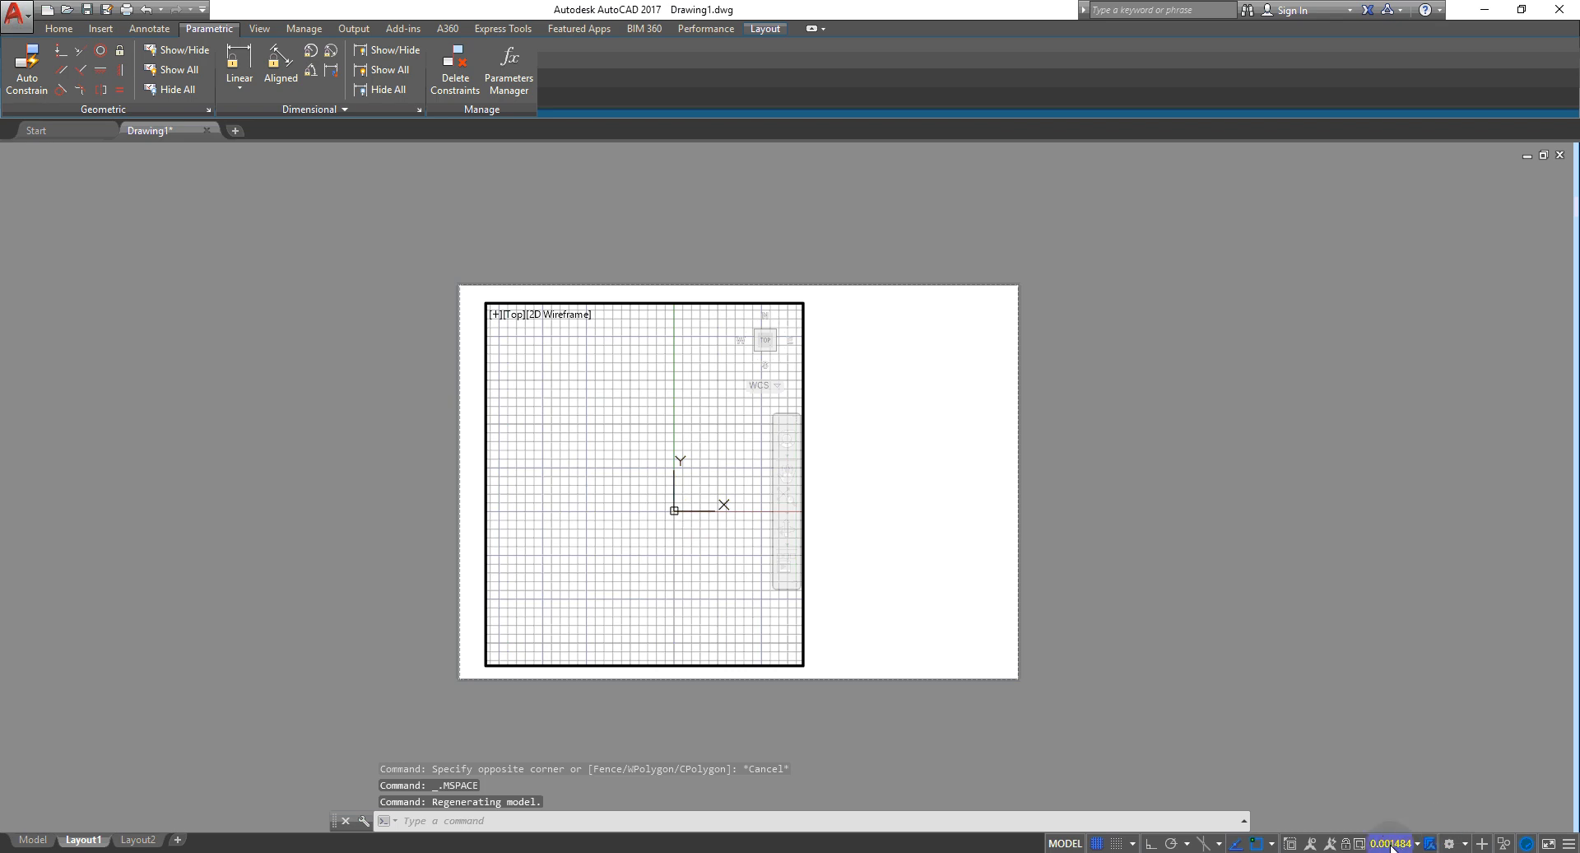
middle_drag(668, 502, 625, 518)
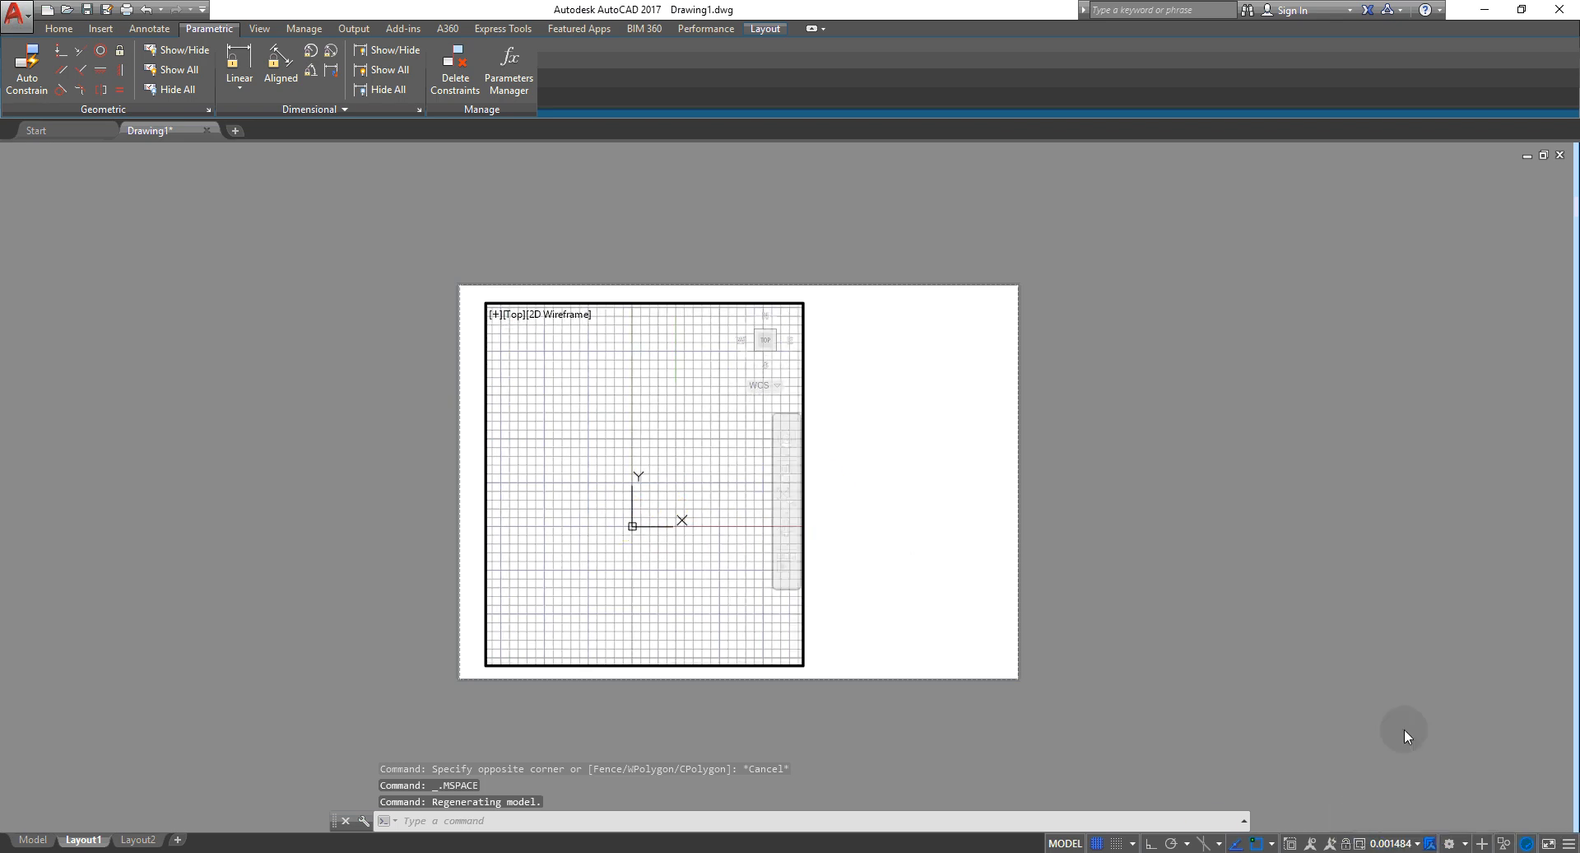
click(1406, 844)
click(1399, 660)
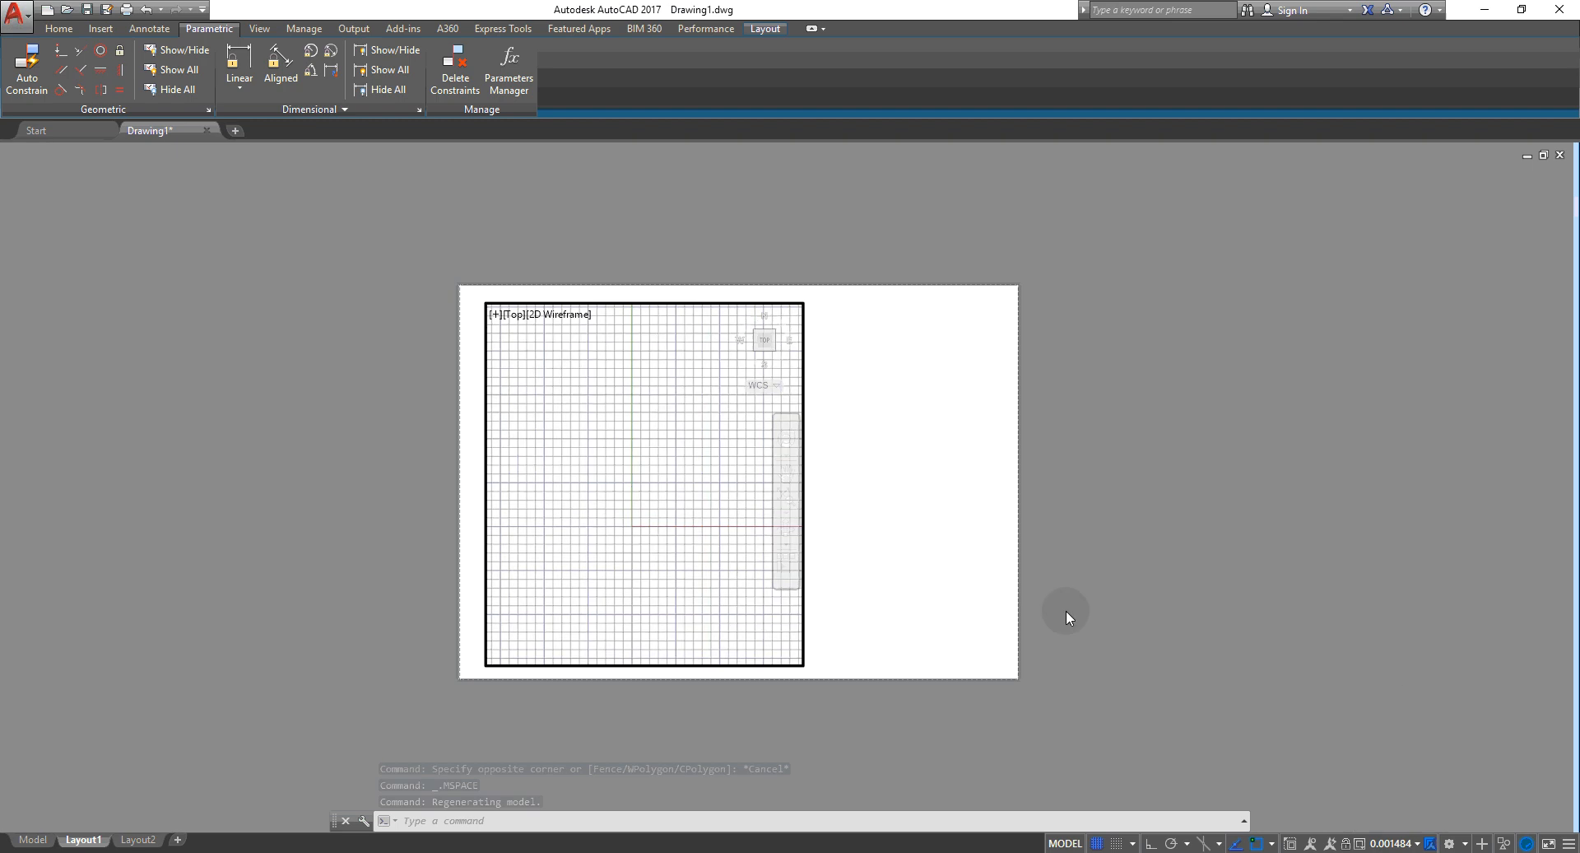
mouse_move(722, 577)
middle_down()
mouse_move(674, 571)
mouse_move(716, 581)
mouse_move(741, 563)
middle_up()
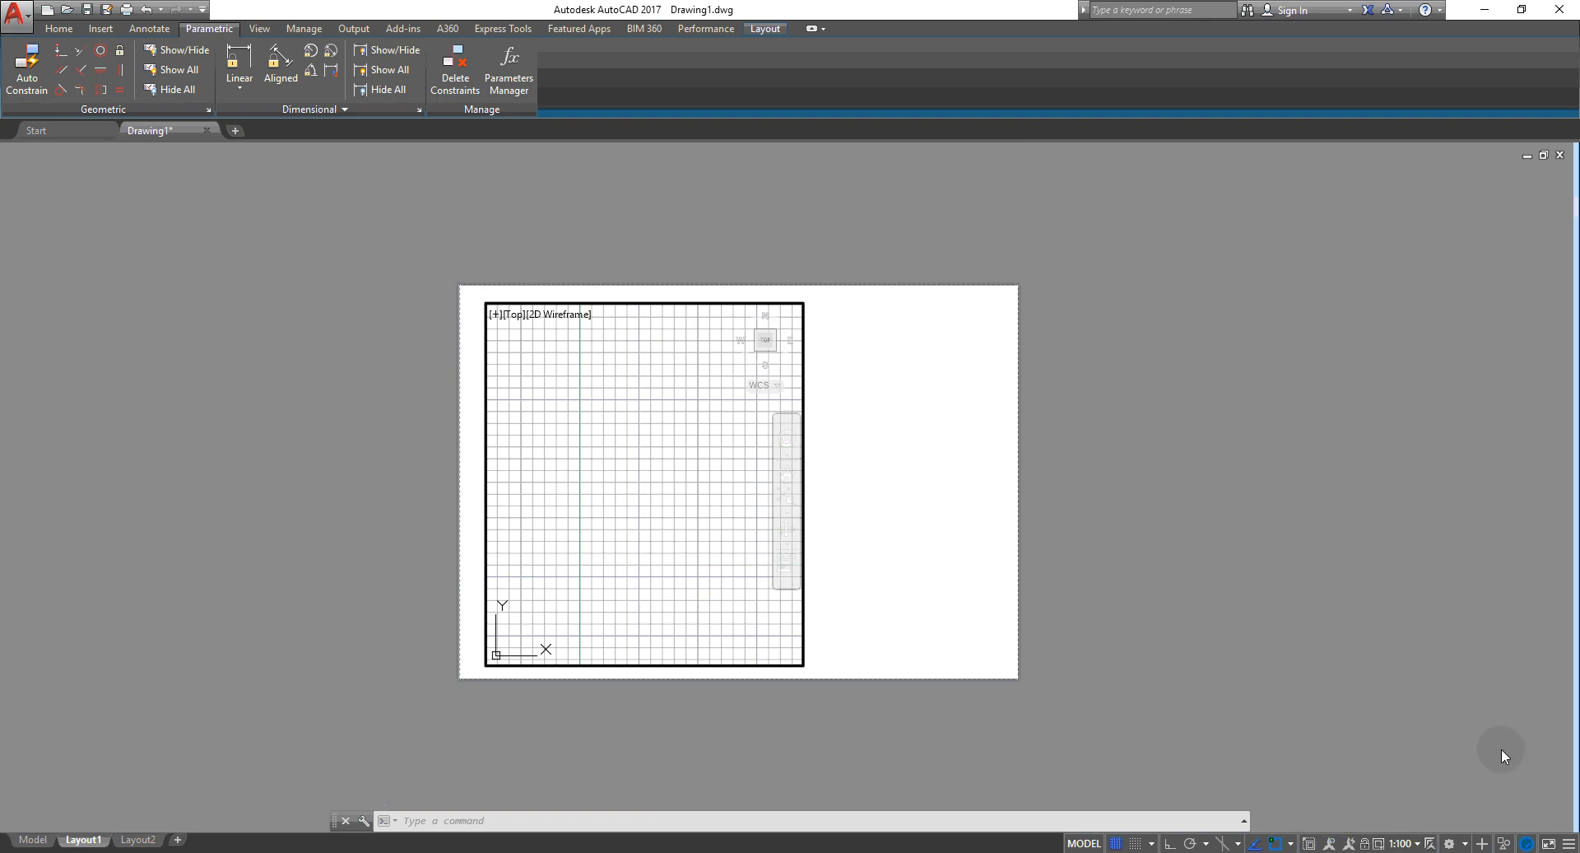
Return to paper space and lock the viewport's display
right_click(864, 331)
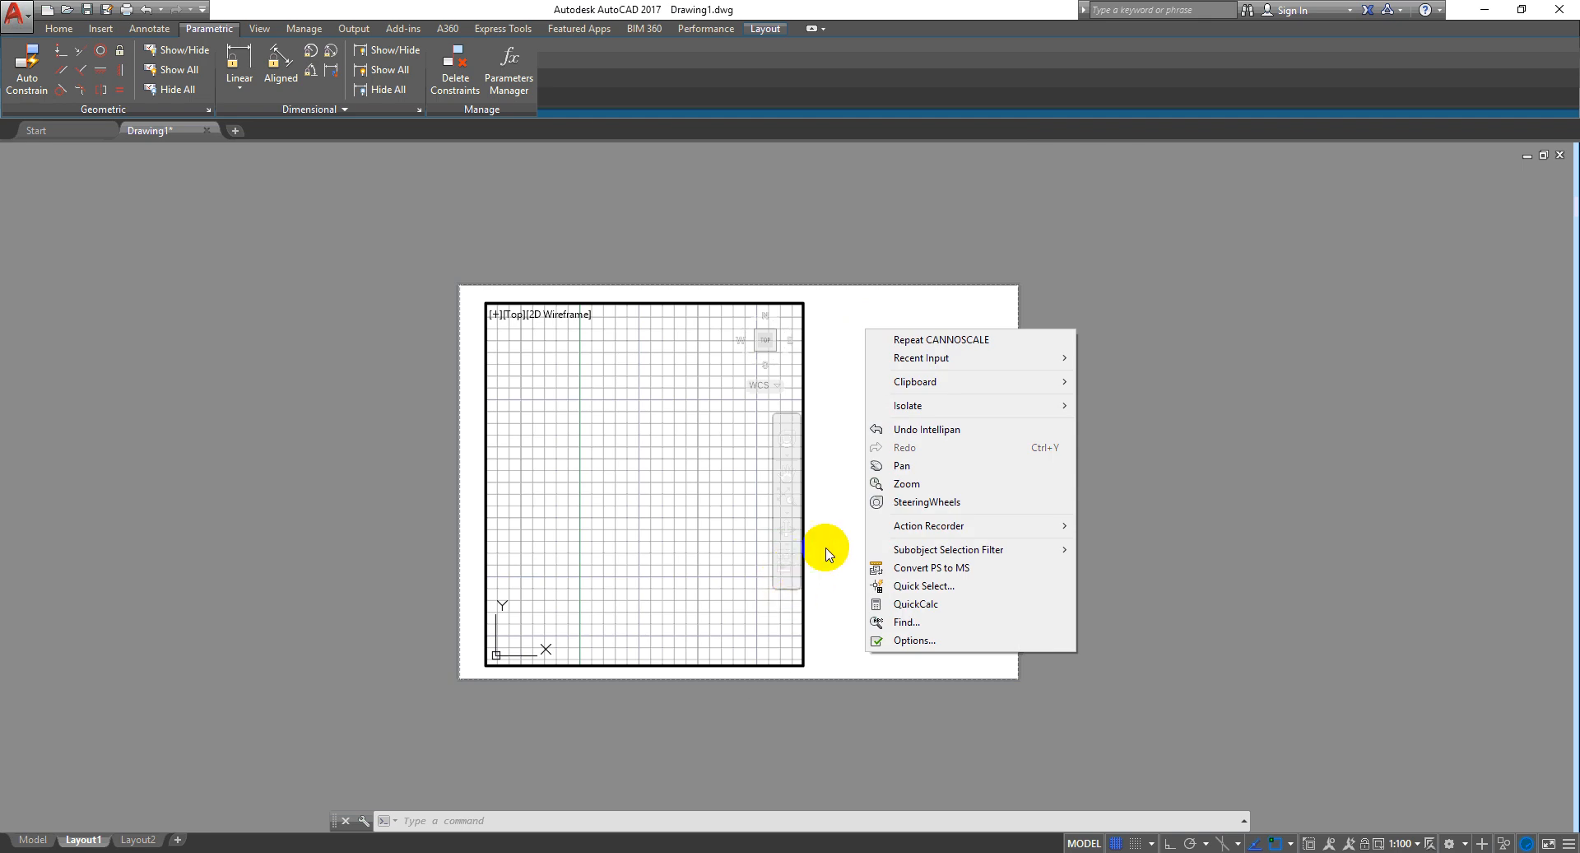
click(878, 271)
double_click(878, 269)
click(815, 417)
click(780, 354)
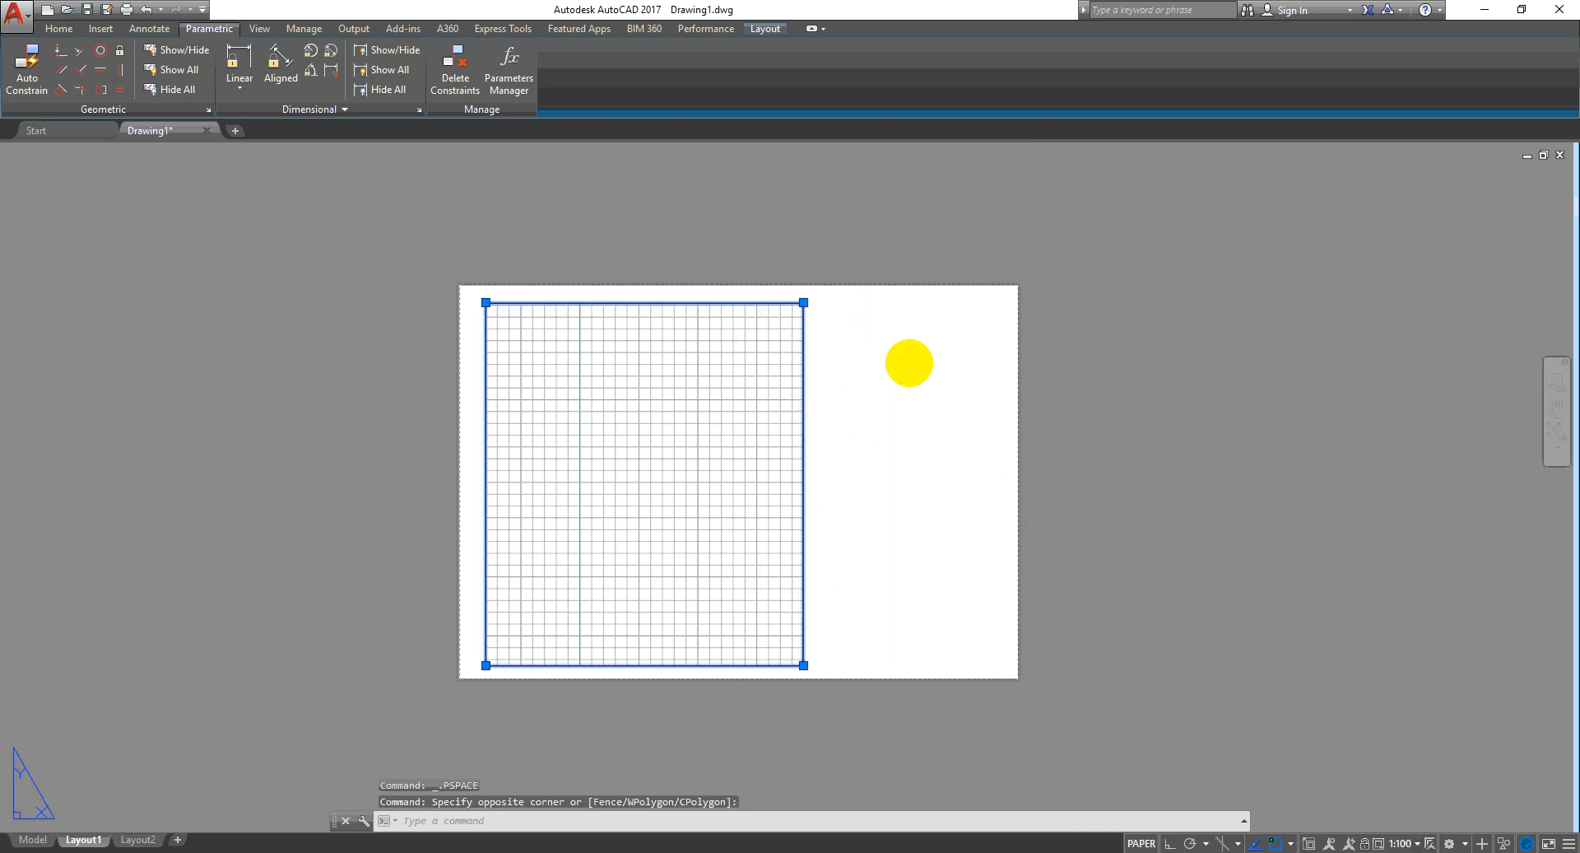
right_click(908, 362)
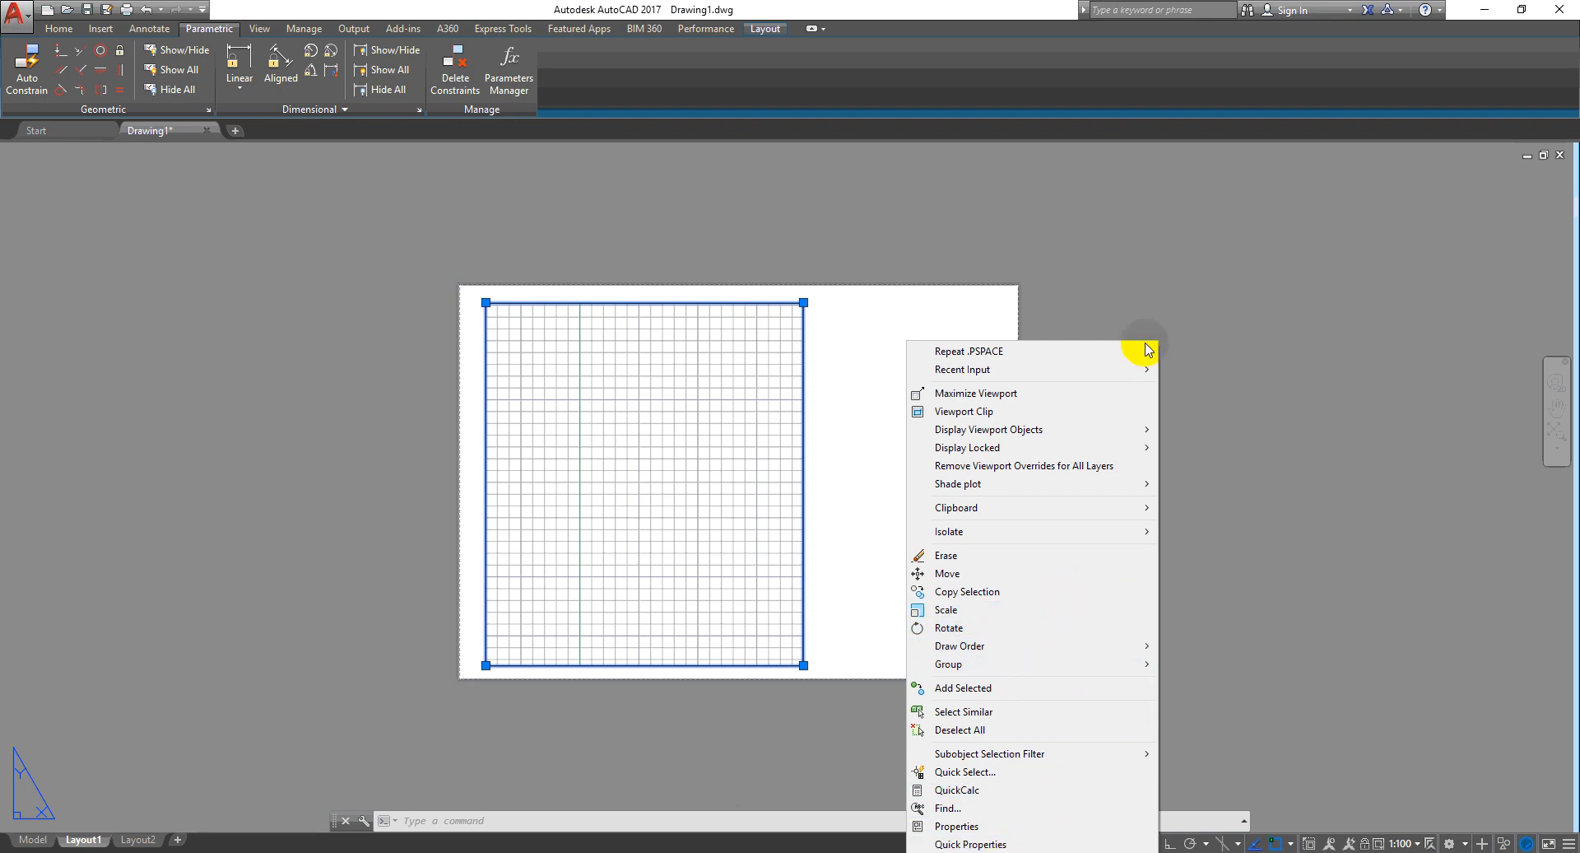
mouse_move(982, 451)
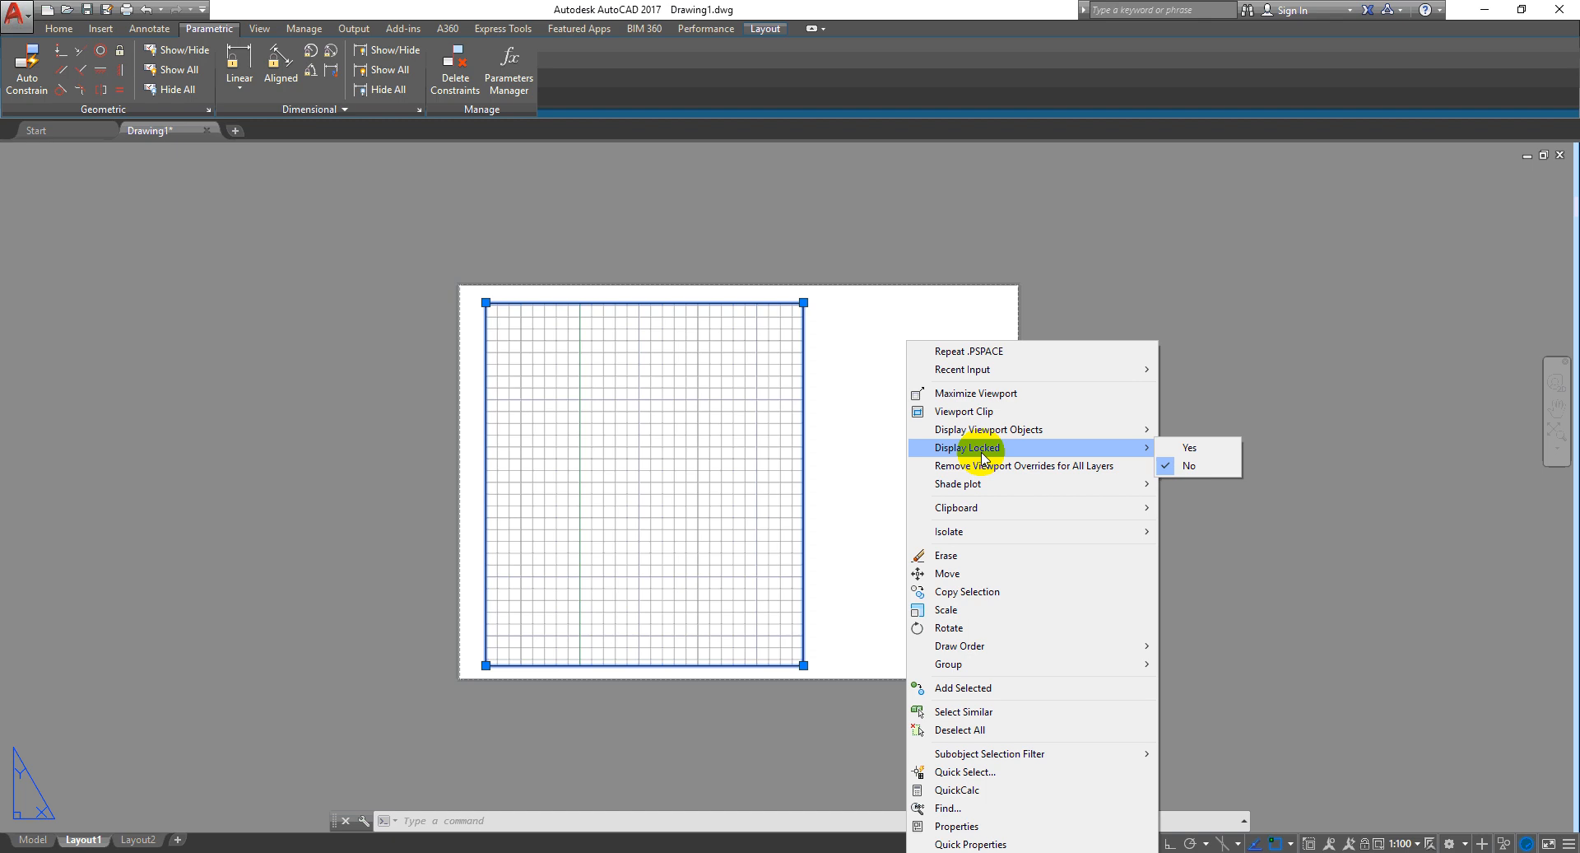
click(1206, 455)
Reselect the viewport, unlock its display, and lock it again
click(839, 483)
click(771, 491)
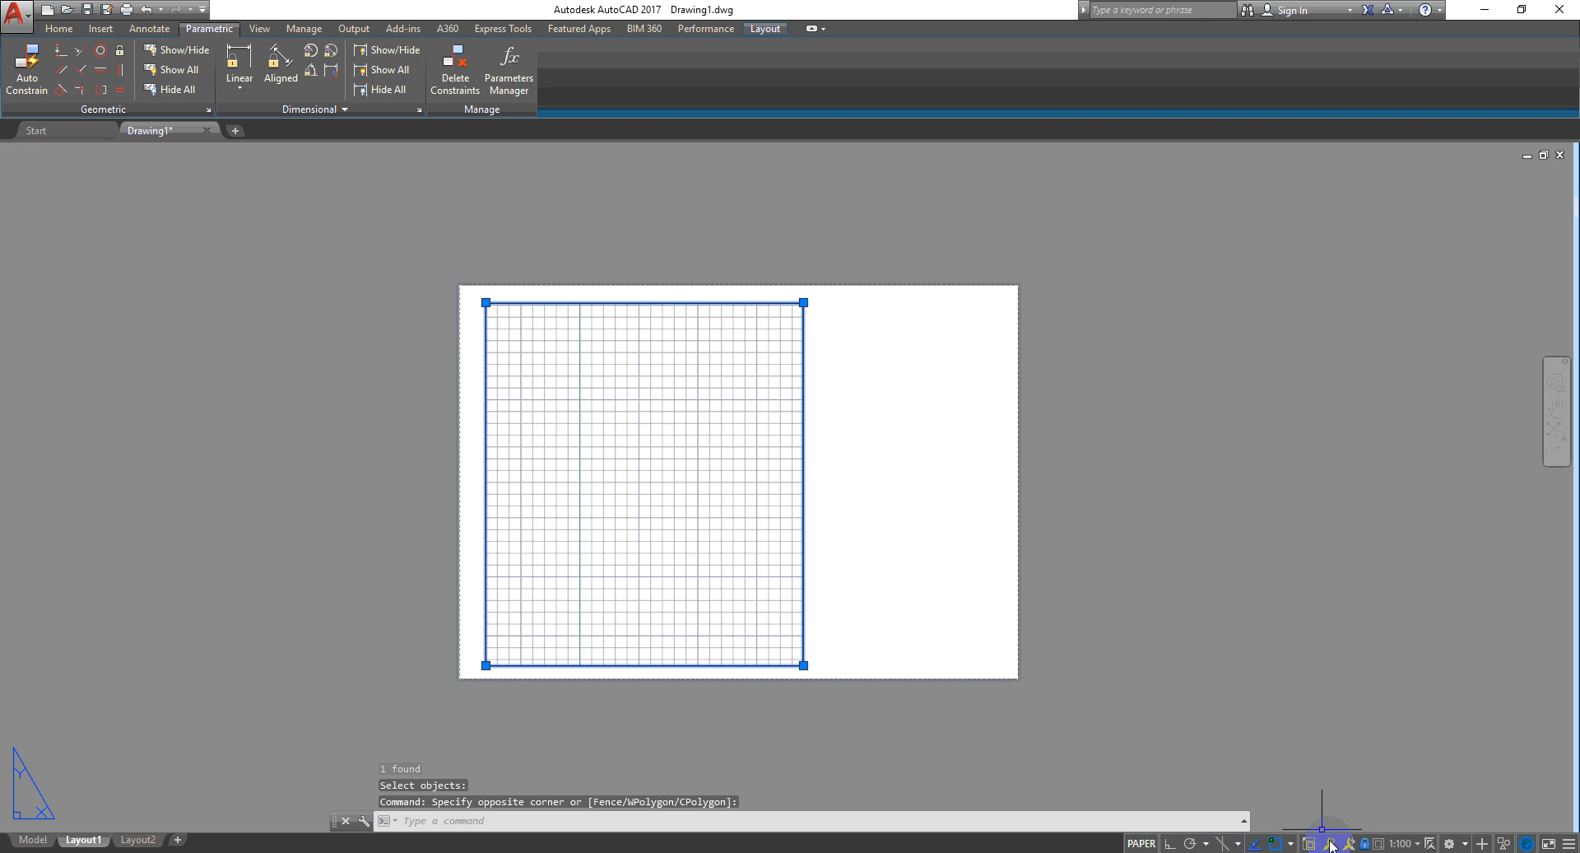
mouse_move(1368, 848)
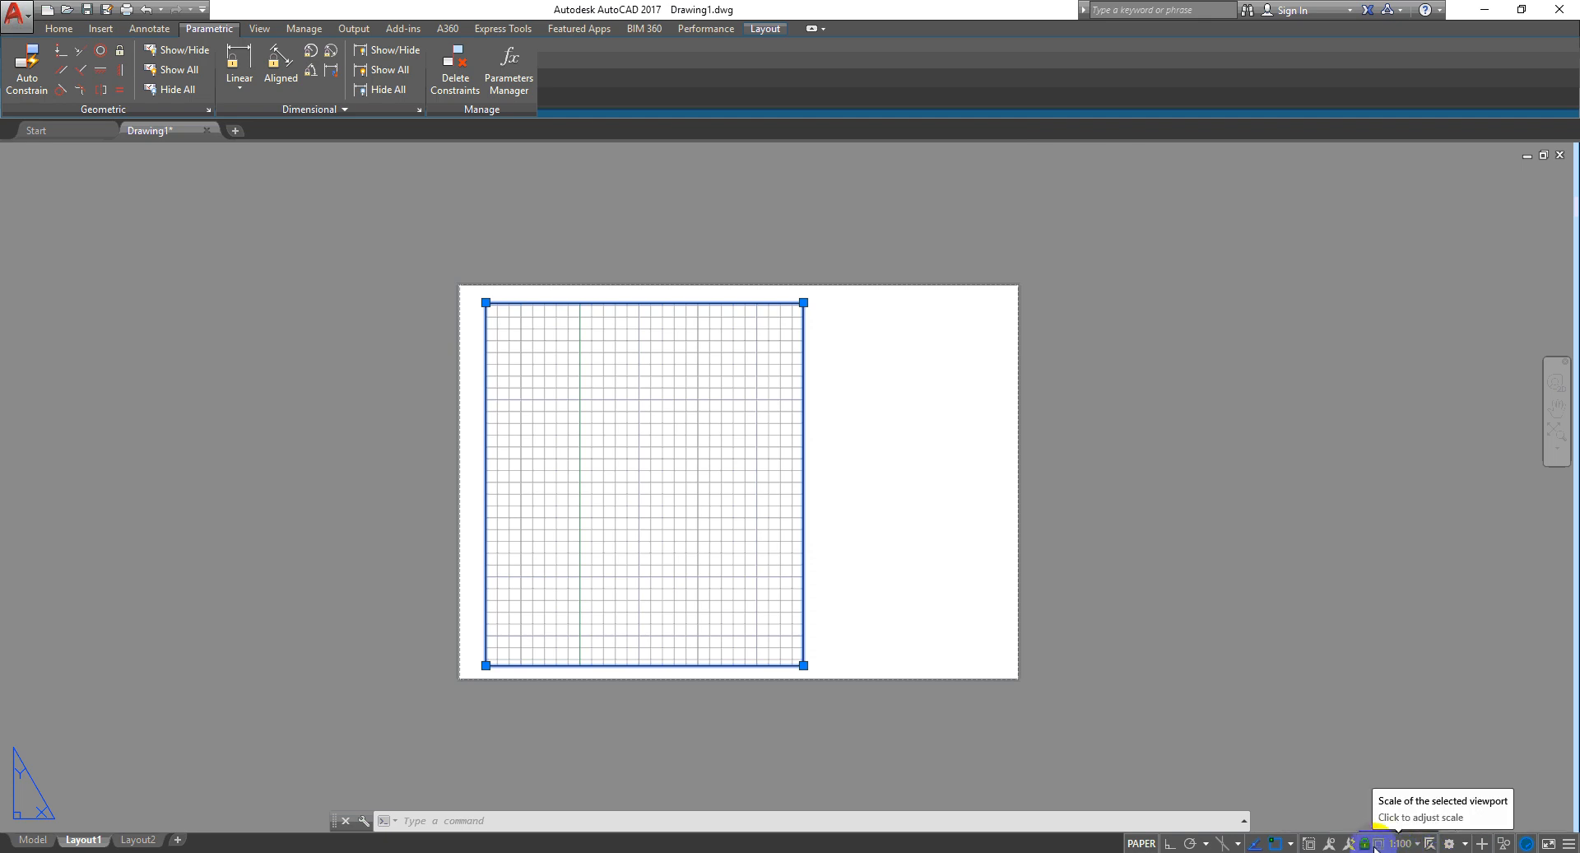
click(1366, 844)
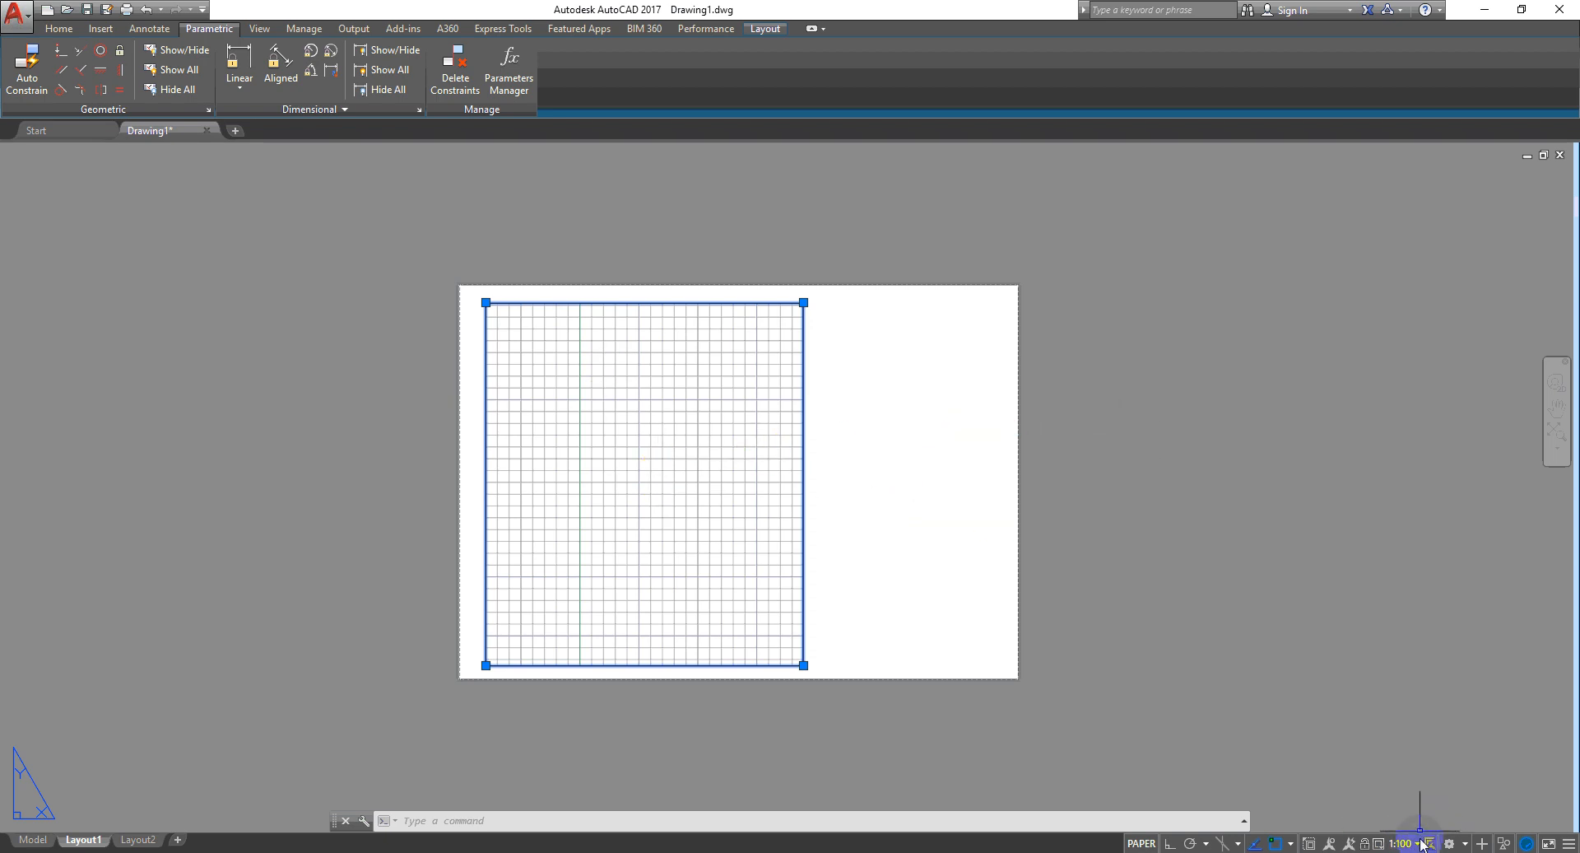
click(1365, 844)
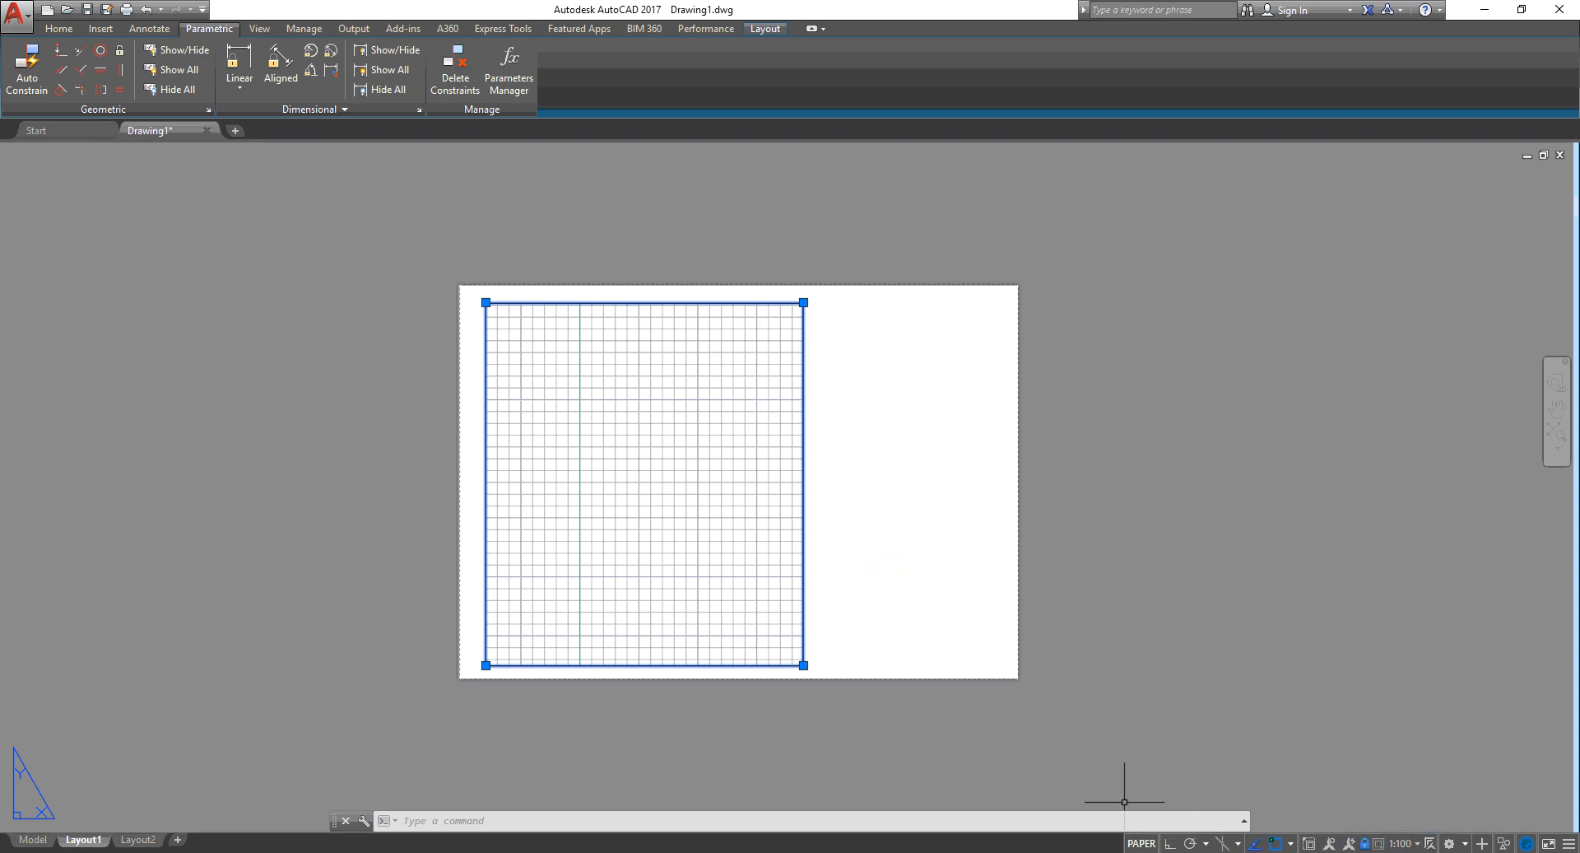
click(603, 460)
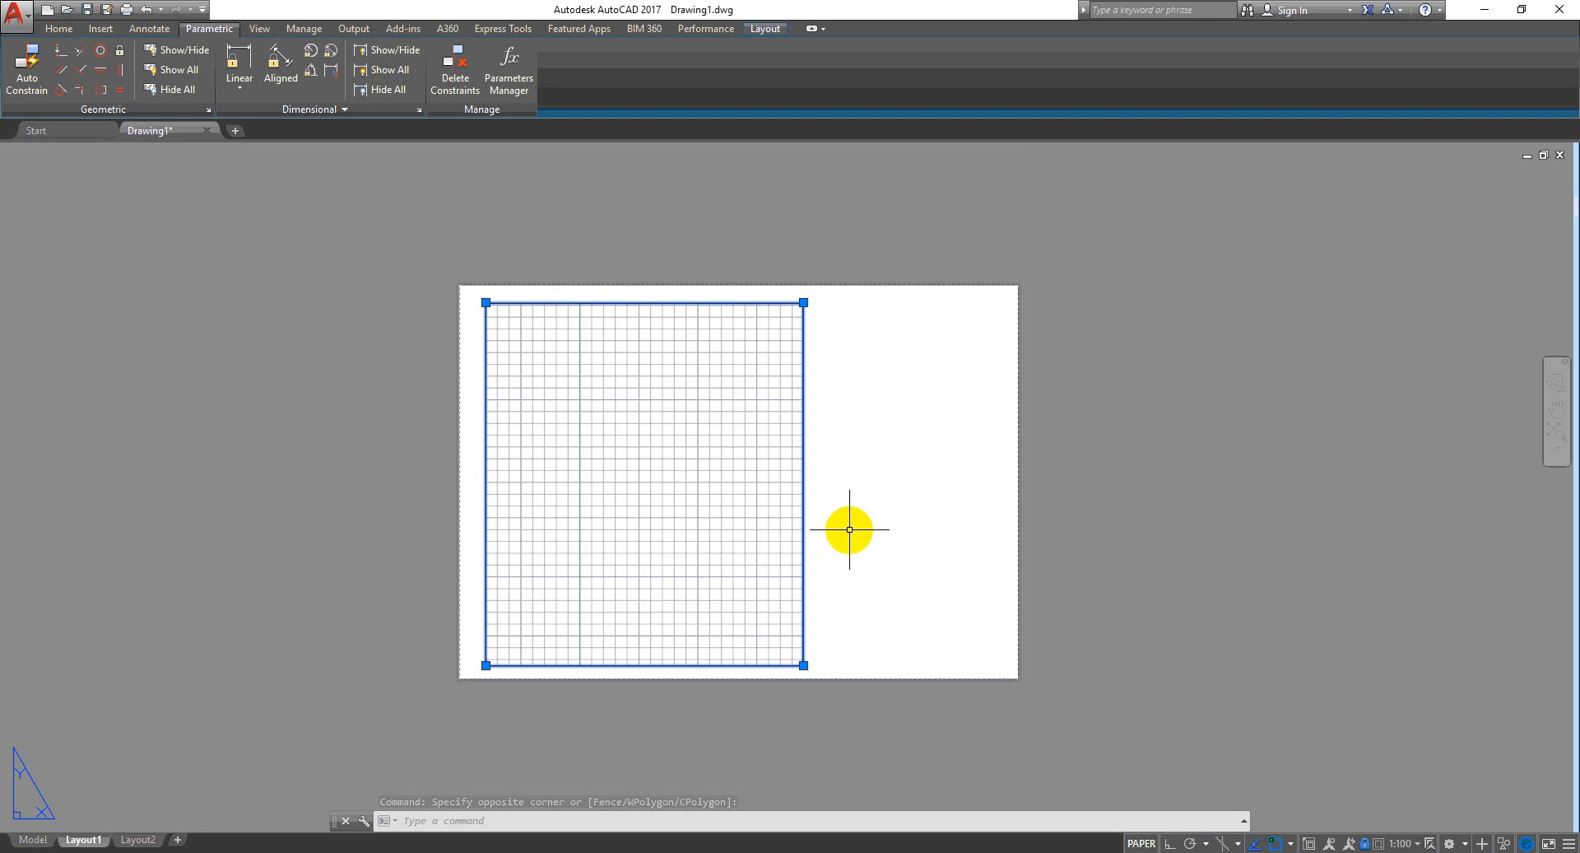
Delete the locked viewport, leaving the Layout1 sheet empty
key(Delete)
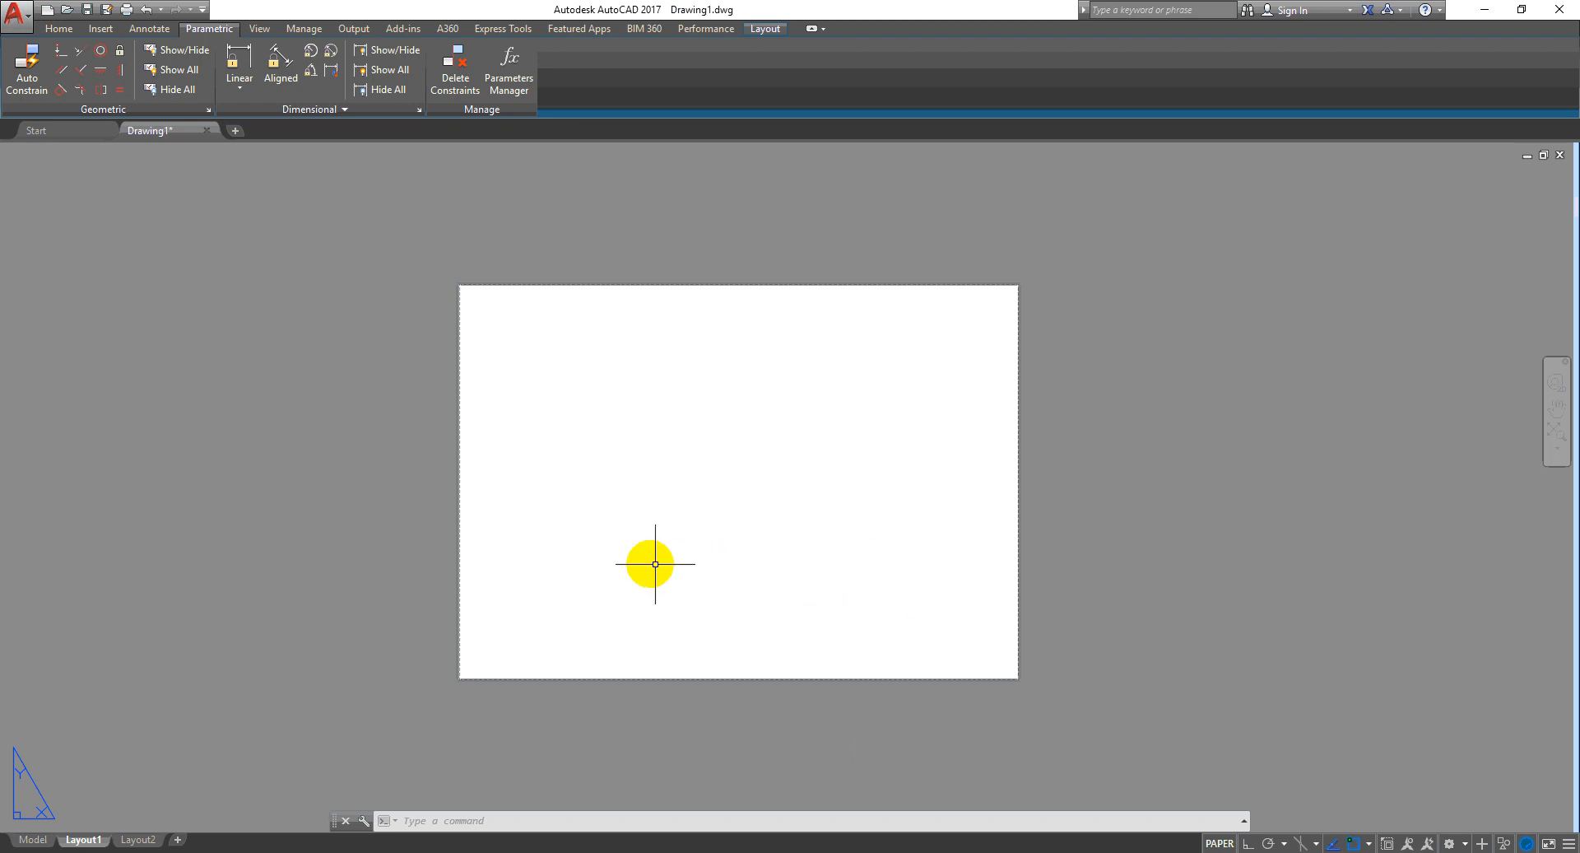
scroll(644, 552, up, 2)
middle_drag(945, 504, 939, 537)
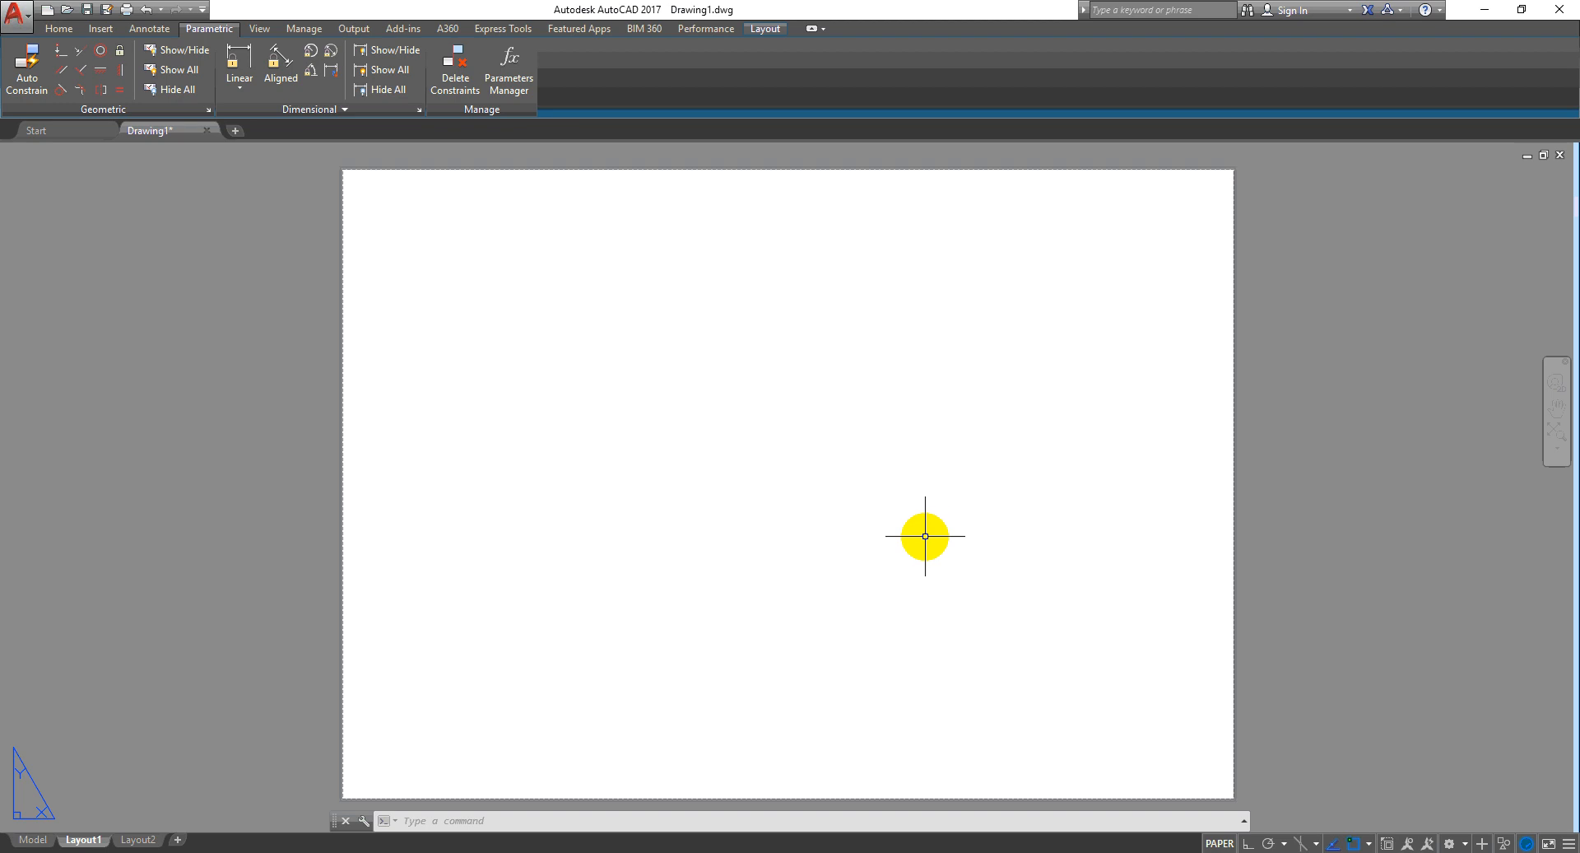